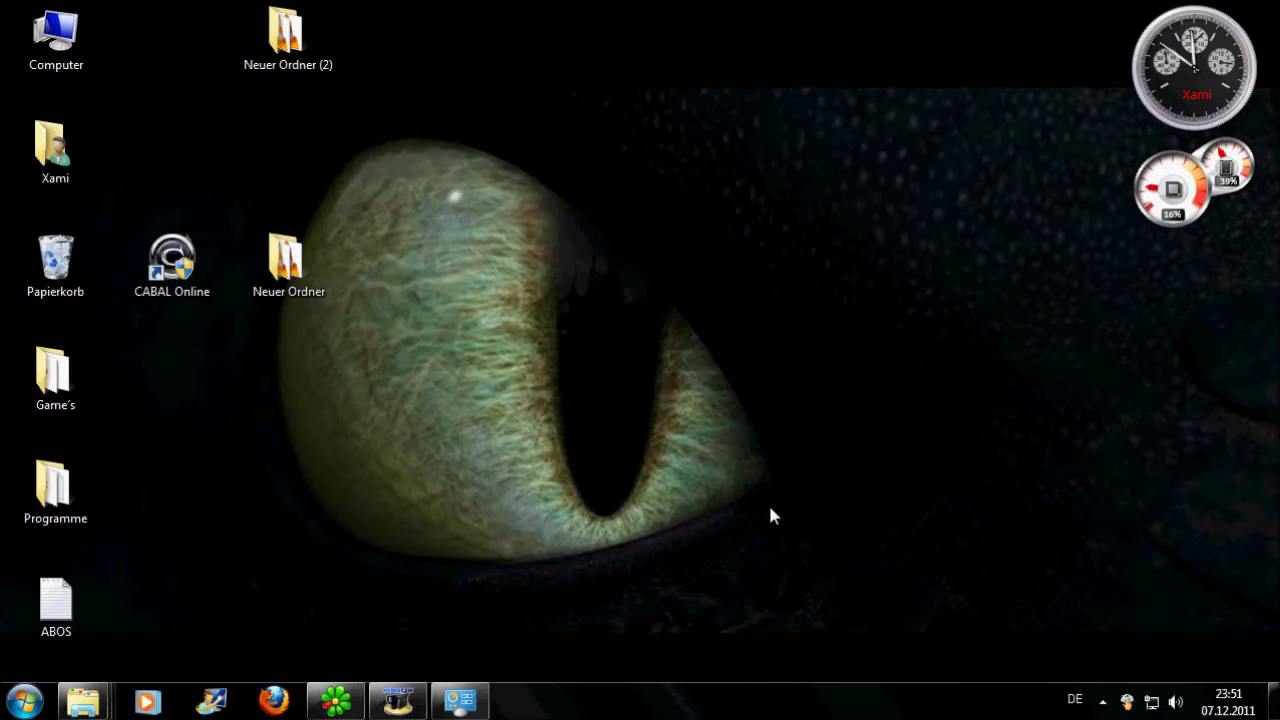
Step: Switch to TeamSpeak, join the Großes Geschäft channel under AFK~Bereich, dismiss the talk power notice and minimize the window
{"action": "left_click", "coordinate": [1101, 703]}
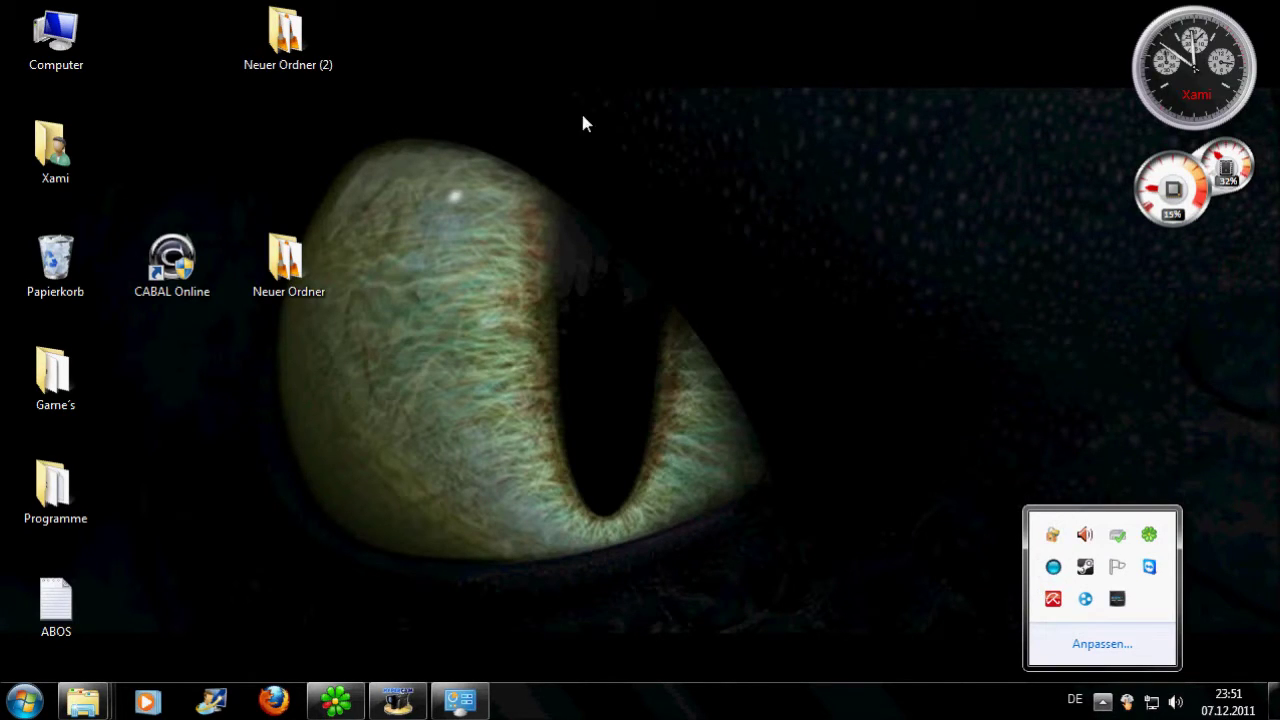
{"action": "left_click", "coordinate": [832, 552]}
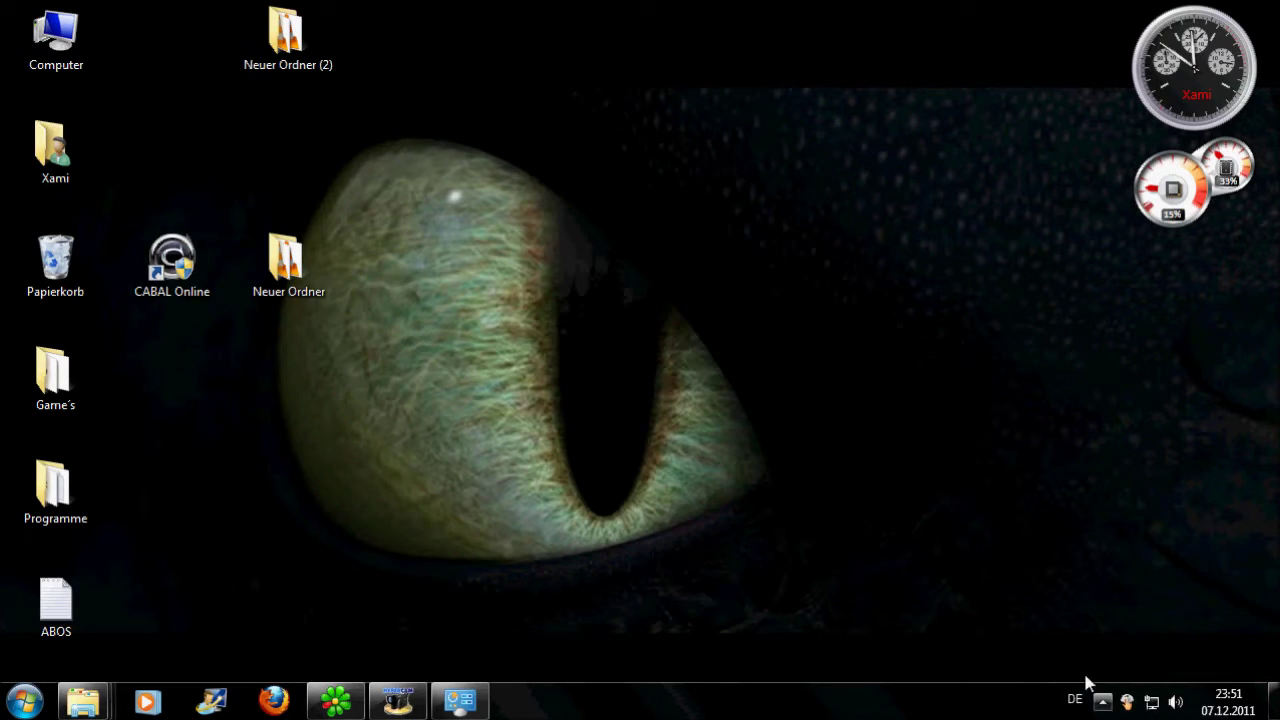
{"action": "left_click", "coordinate": [1101, 703]}
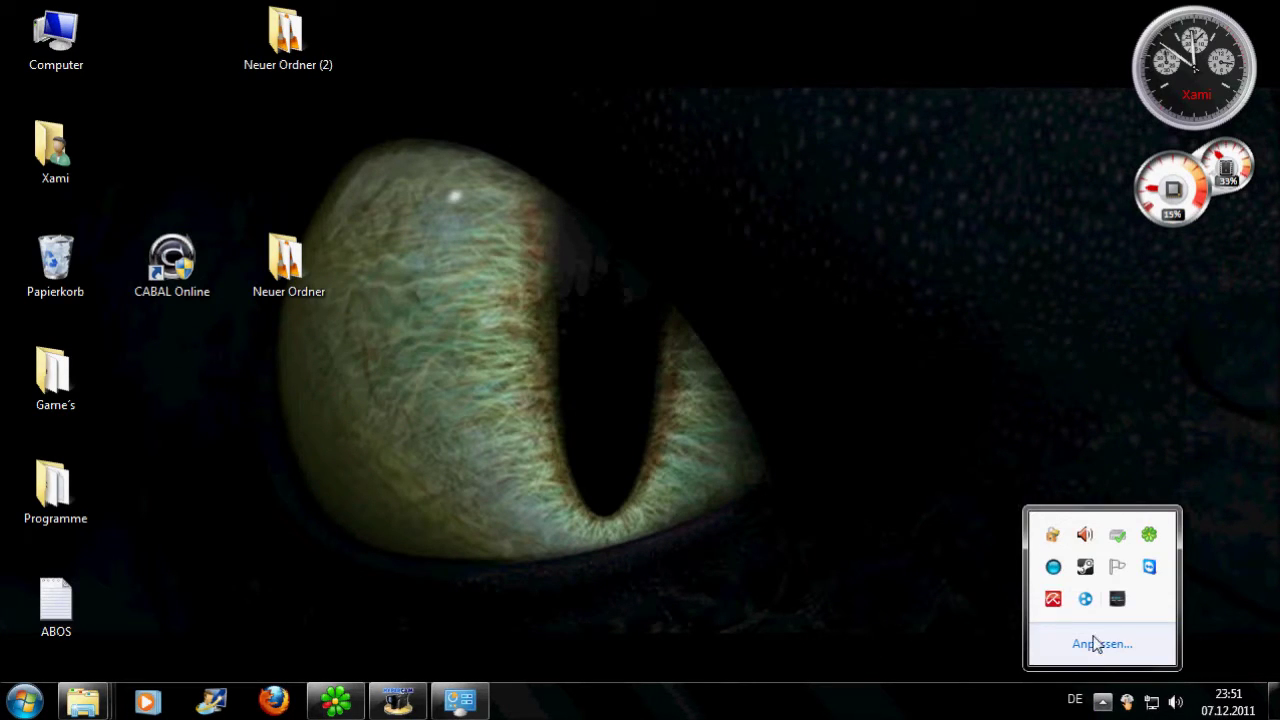
{"action": "left_click", "coordinate": [1057, 567]}
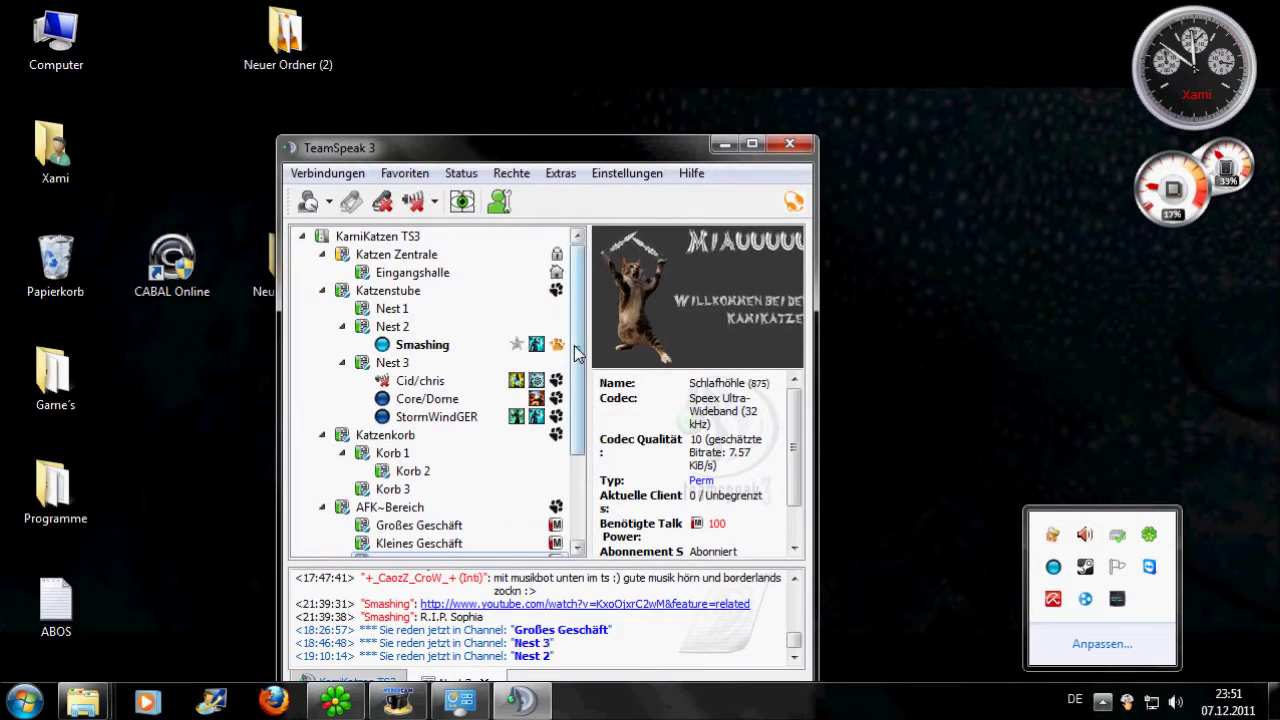
{"action": "scroll", "coordinate": [577, 352], "scroll_direction": "down", "scroll_amount": 3}
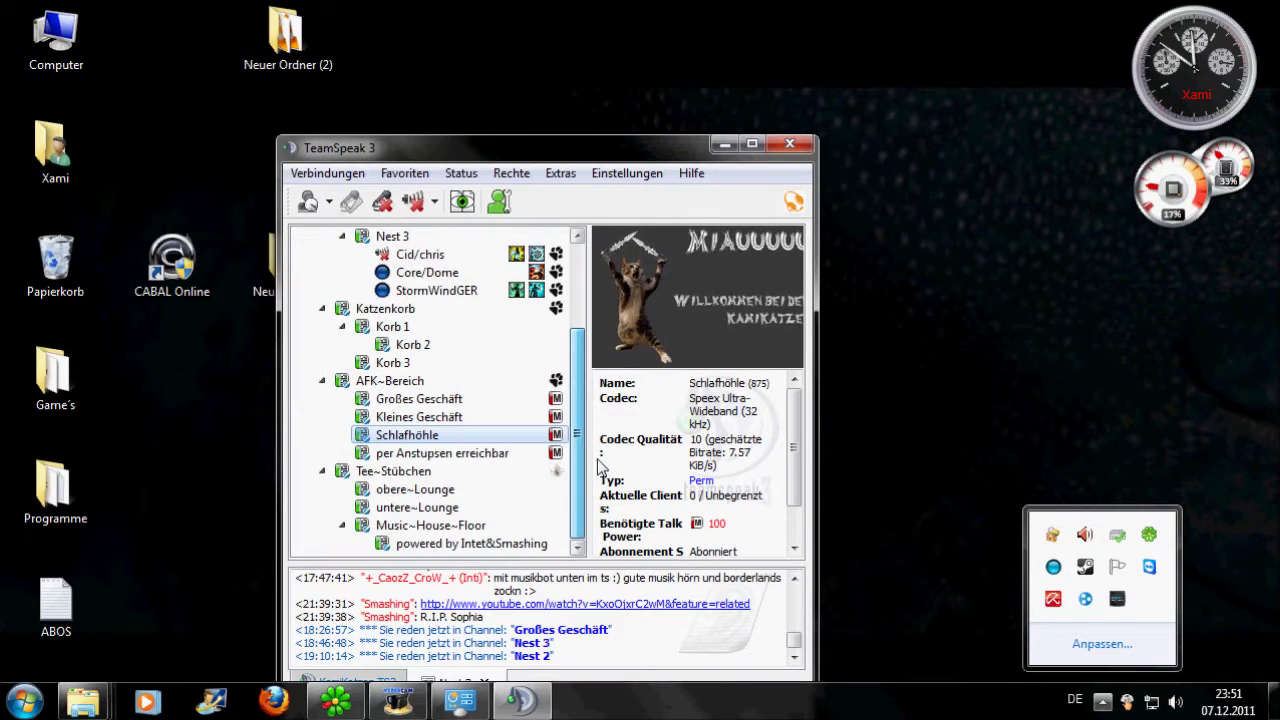
{"action": "left_click", "coordinate": [462, 400]}
{"action": "double_click", "coordinate": [445, 405]}
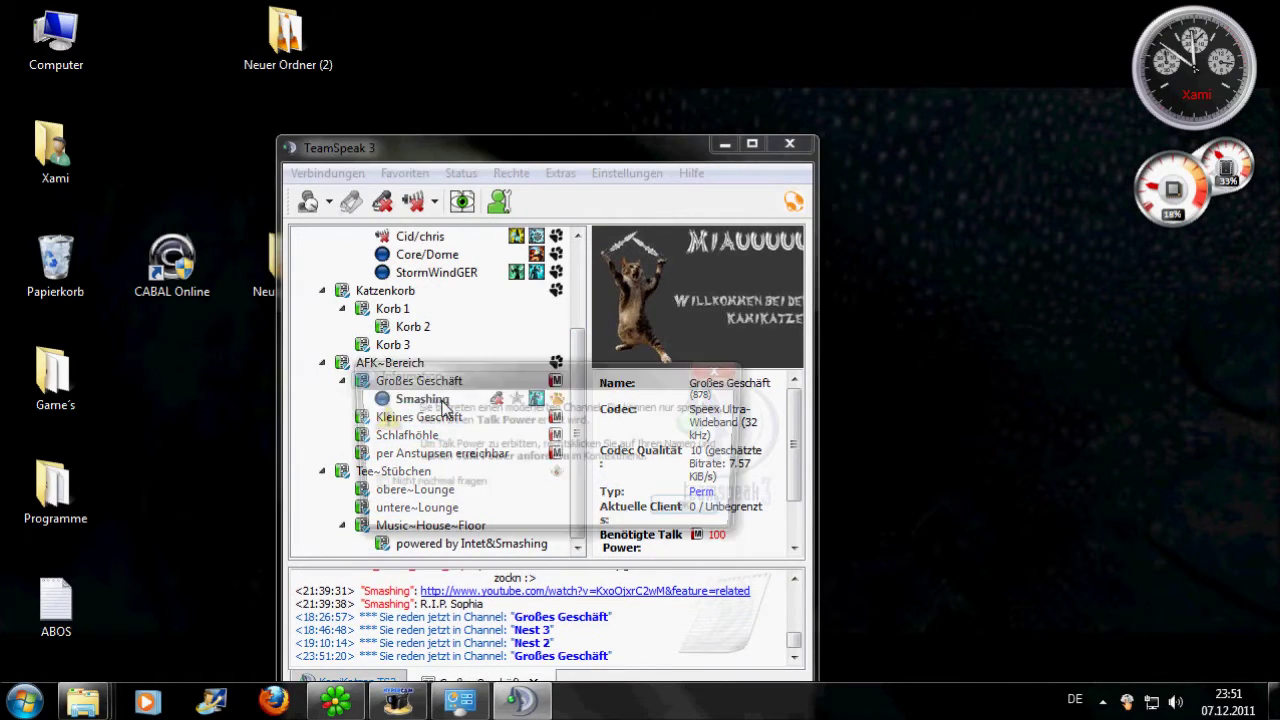
{"action": "left_click", "coordinate": [680, 515]}
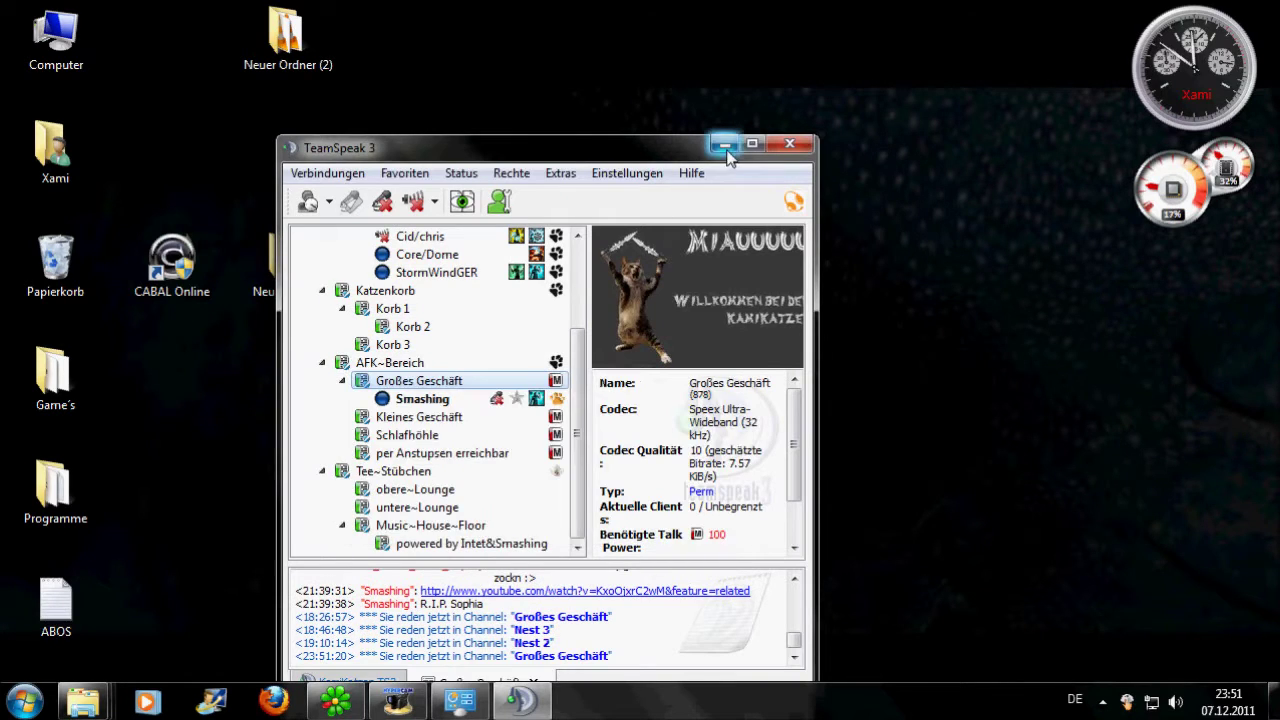
{"action": "left_click", "coordinate": [725, 146]}
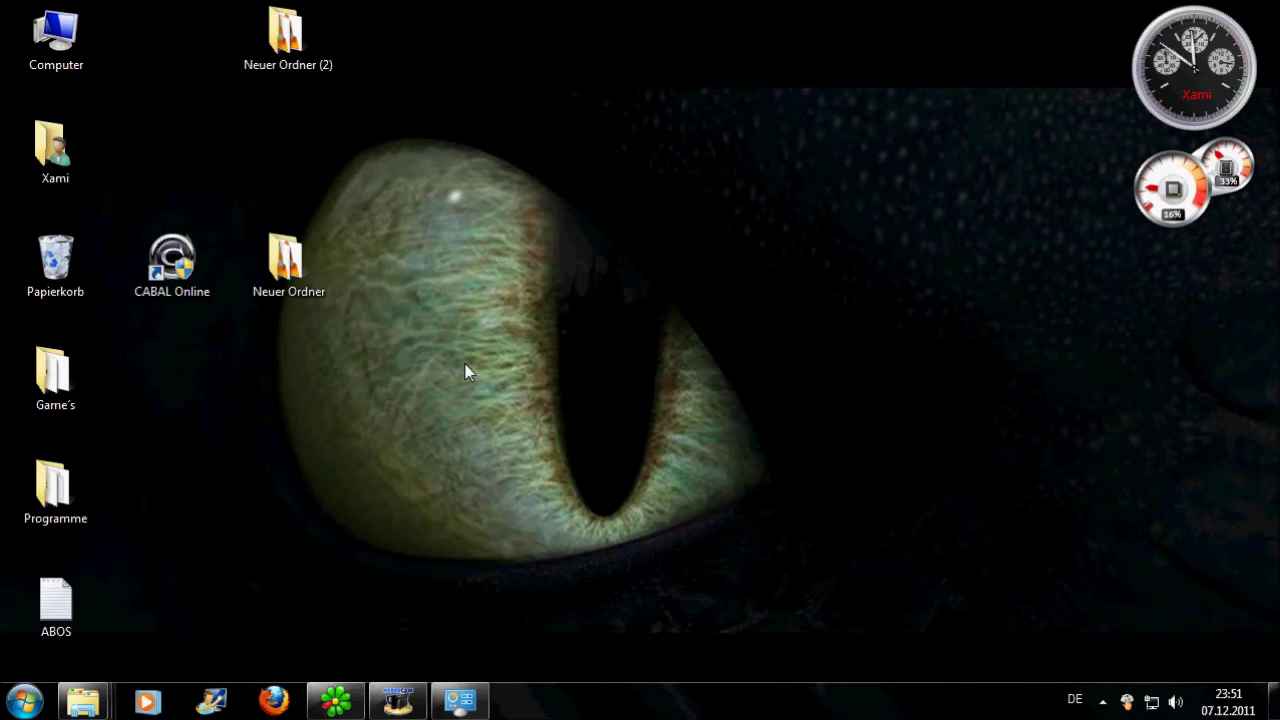
Step: Move the CABAL Online desktop shortcut to the Papierkorb
{"action": "left_click_drag", "start_coordinate": [203, 289], "coordinate": [89, 285]}
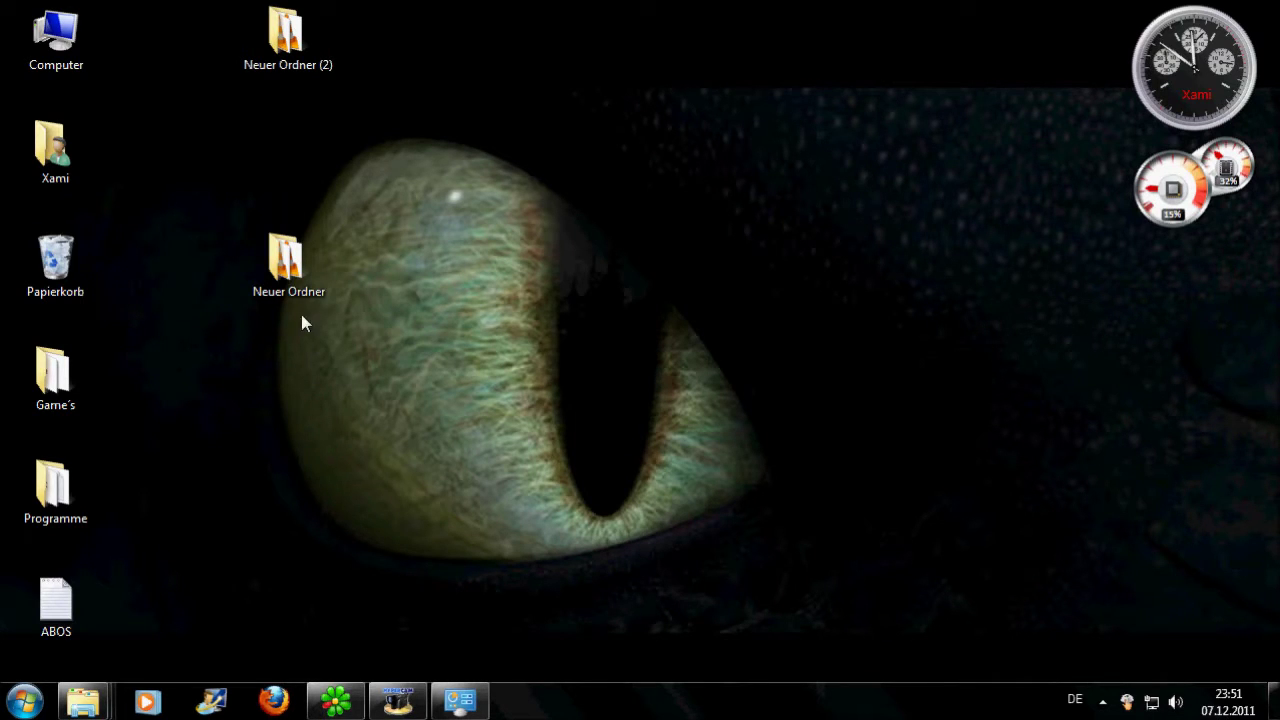
Step: Open the ScreenShot folder of Cabal (EU) in the Game´s folder on Data (D:)
{"action": "double_click", "coordinate": [60, 35]}
{"action": "double_click", "coordinate": [839, 197]}
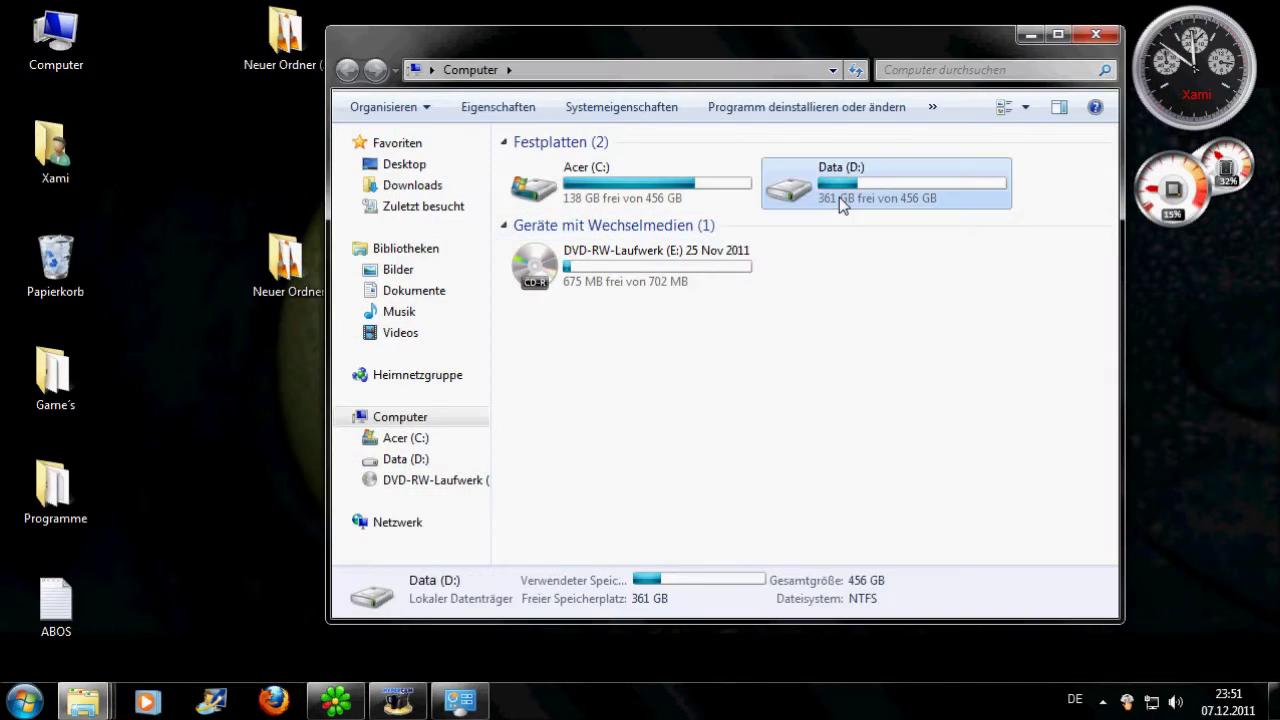
{"action": "double_click", "coordinate": [545, 166]}
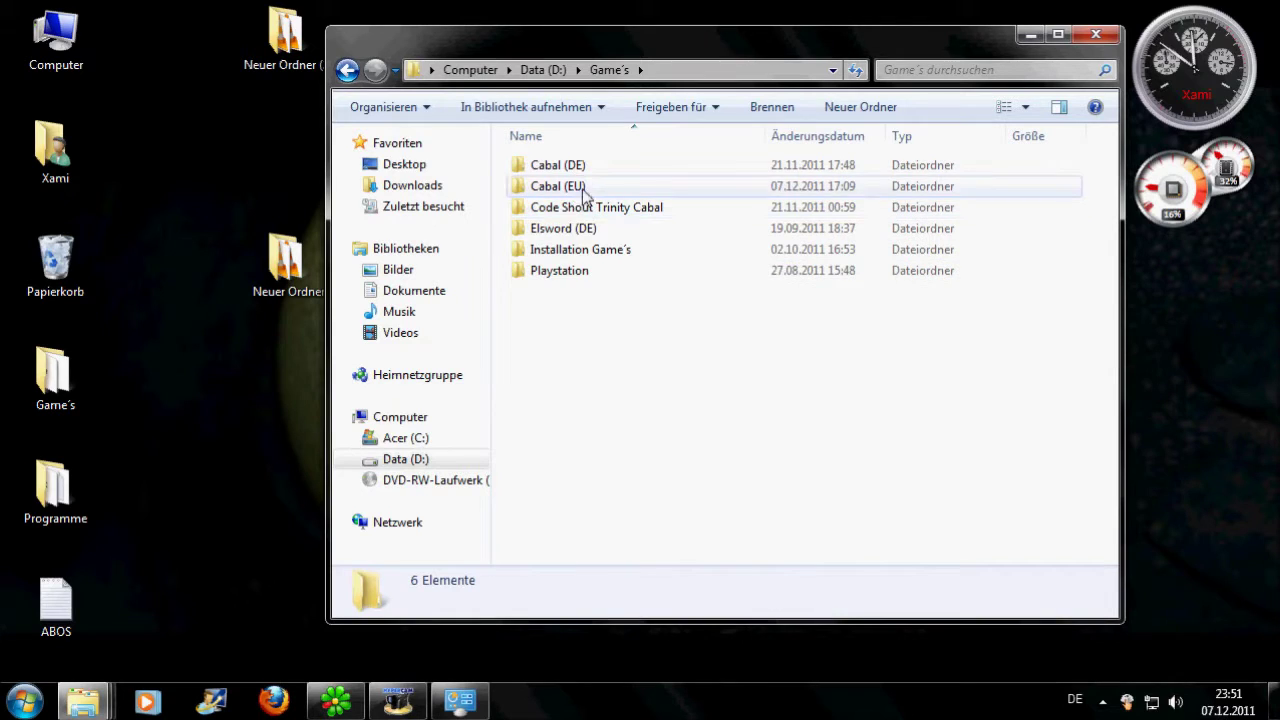
{"action": "left_click", "coordinate": [598, 168]}
{"action": "left_click", "coordinate": [592, 188]}
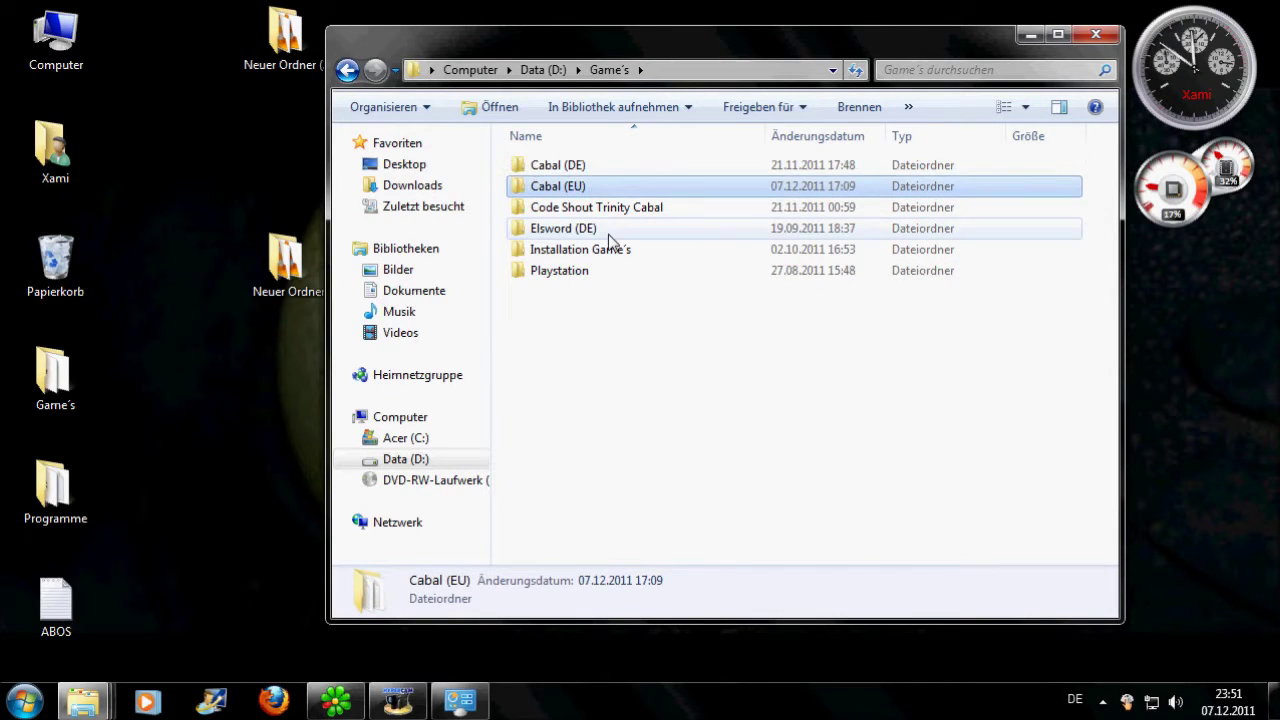
{"action": "double_click", "coordinate": [609, 185]}
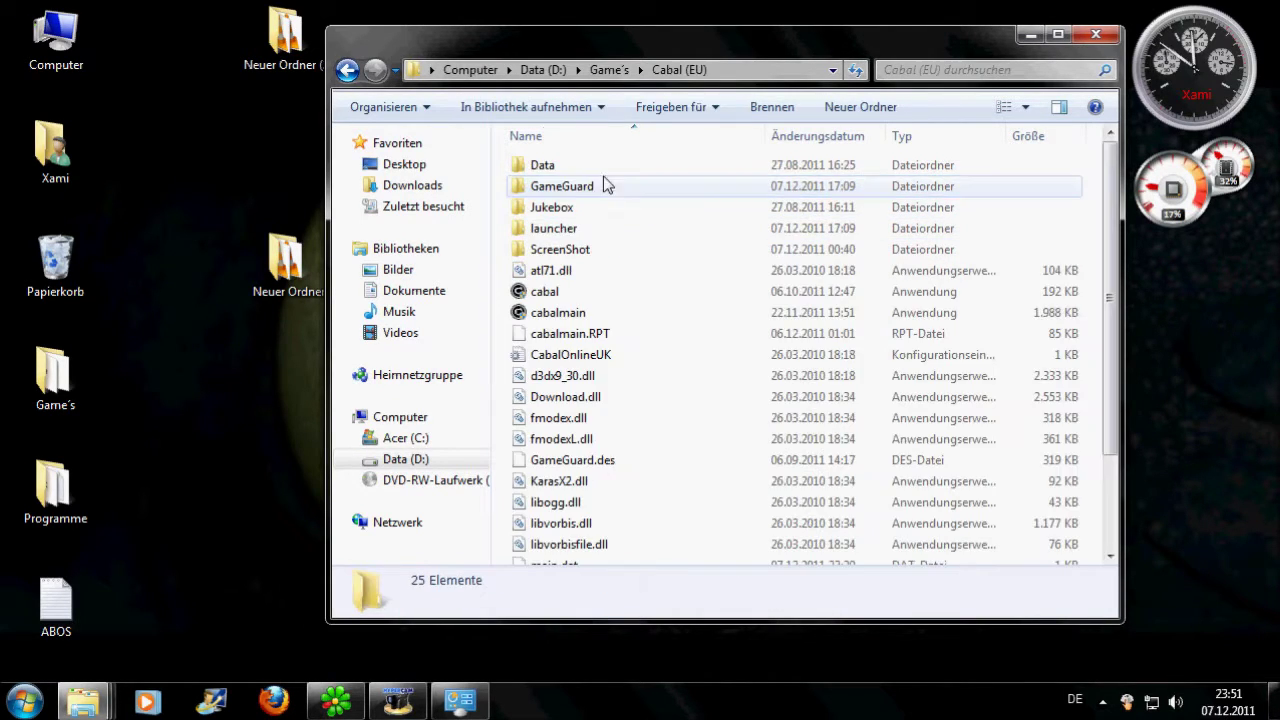
{"action": "double_click", "coordinate": [560, 249]}
{"action": "scroll", "coordinate": [975, 613], "scroll_direction": "down", "scroll_amount": 3}
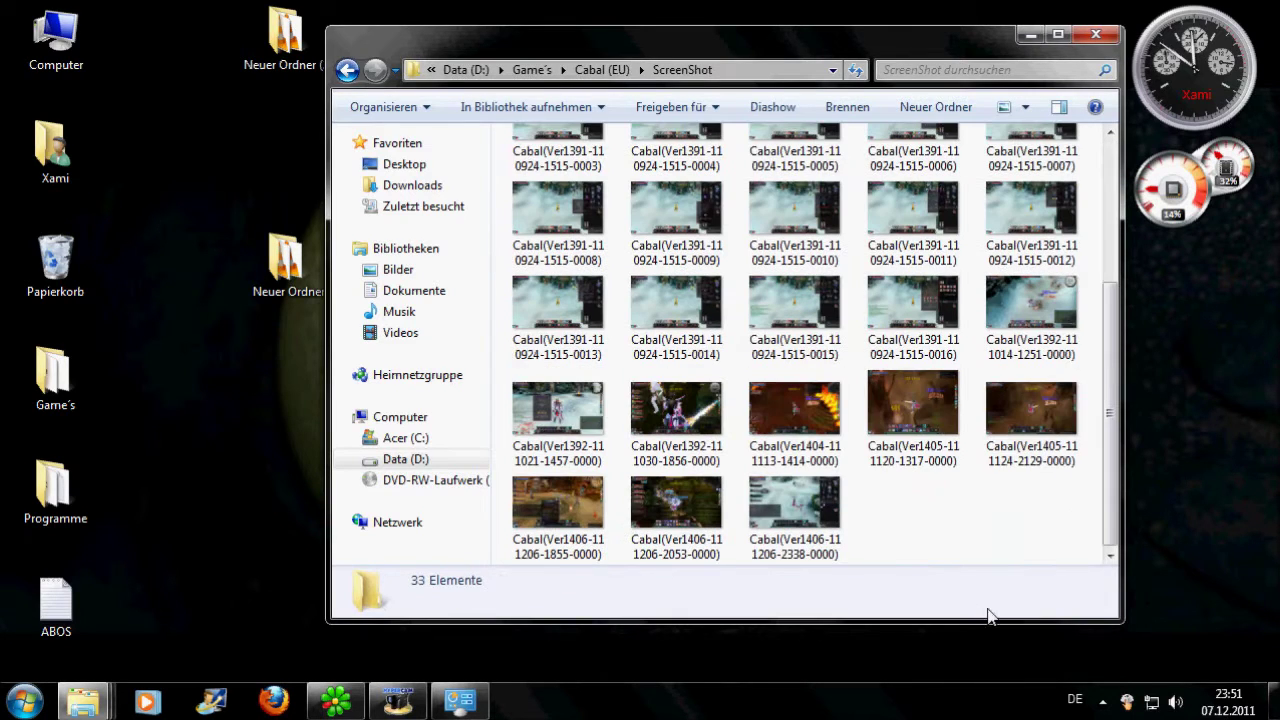
{"action": "left_click_drag", "start_coordinate": [990, 537], "coordinate": [954, 534]}
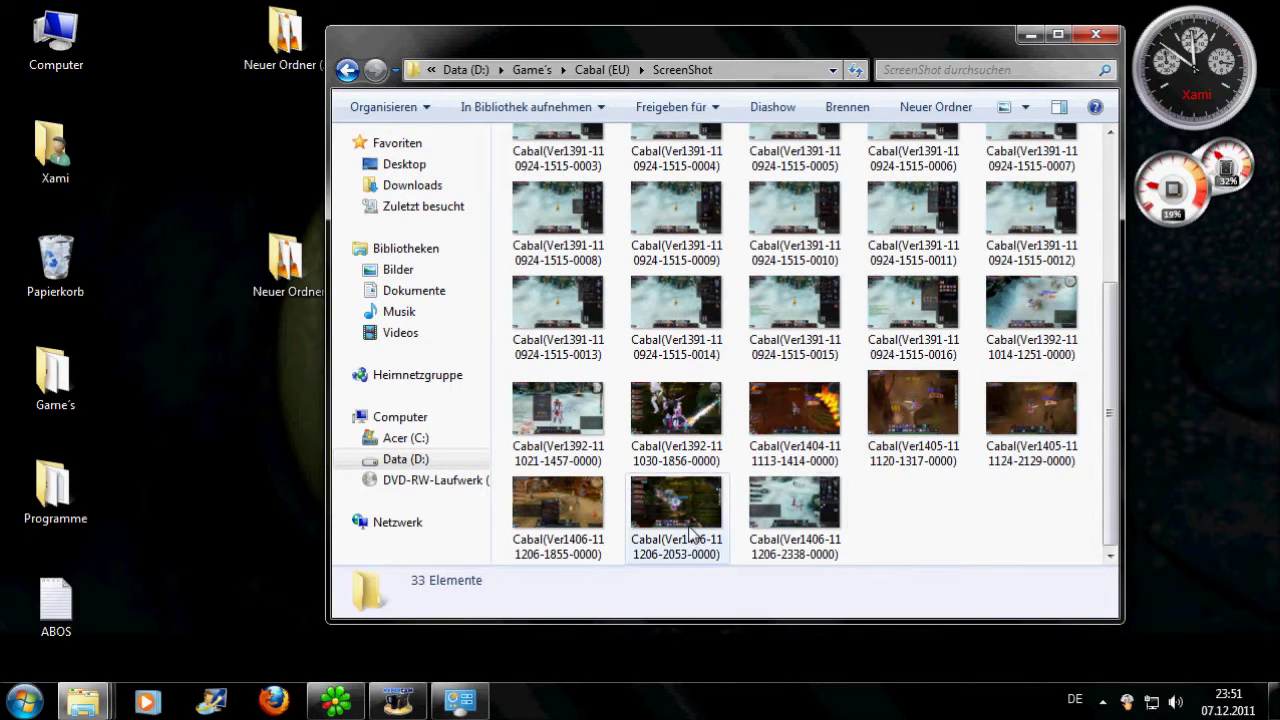
{"action": "double_click", "coordinate": [1040, 412]}
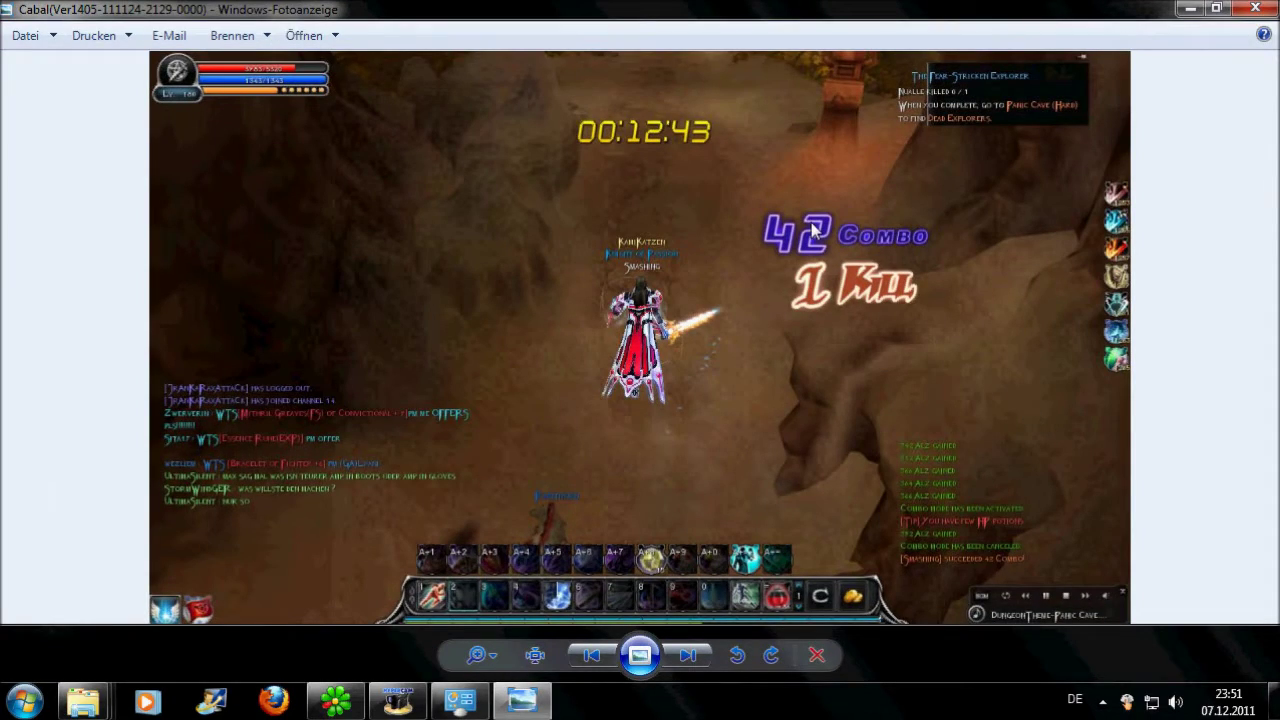
{"action": "left_click", "coordinate": [1258, 8]}
{"action": "left_click_drag", "start_coordinate": [969, 543], "coordinate": [748, 178]}
{"action": "left_click_drag", "start_coordinate": [1046, 562], "coordinate": [889, 494]}
{"action": "double_click", "coordinate": [790, 515]}
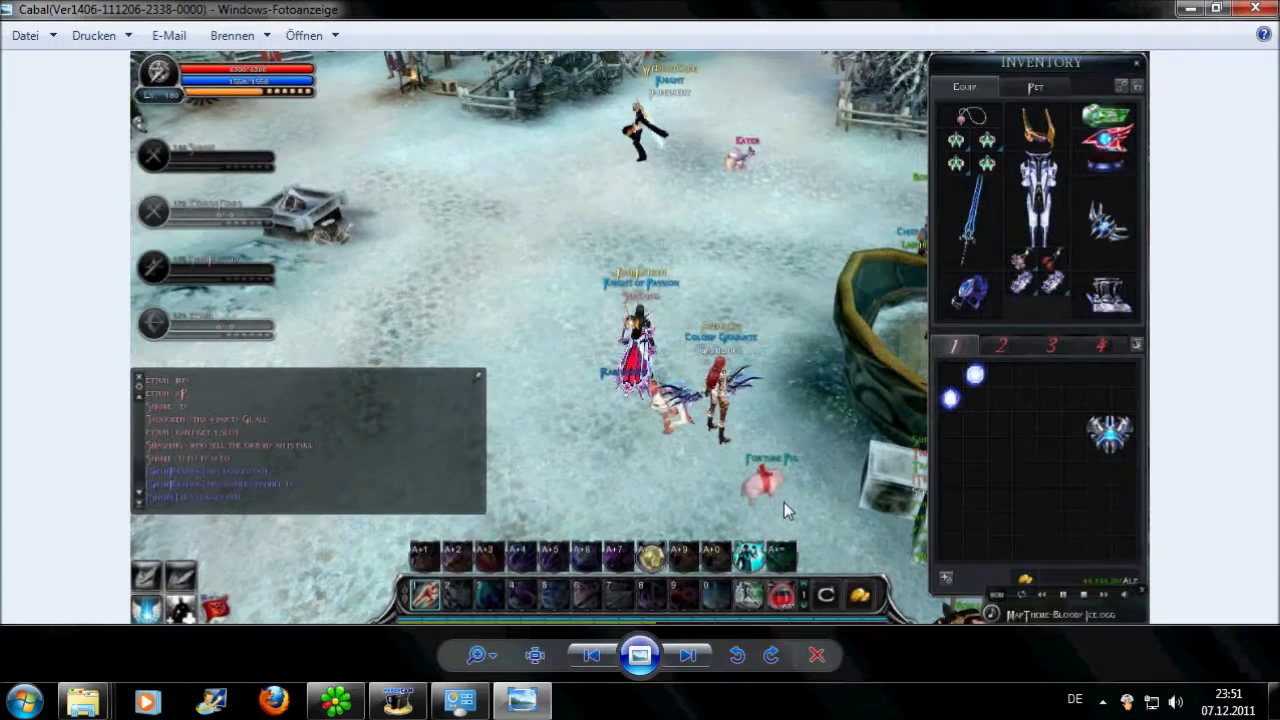
{"action": "left_click", "coordinate": [604, 658]}
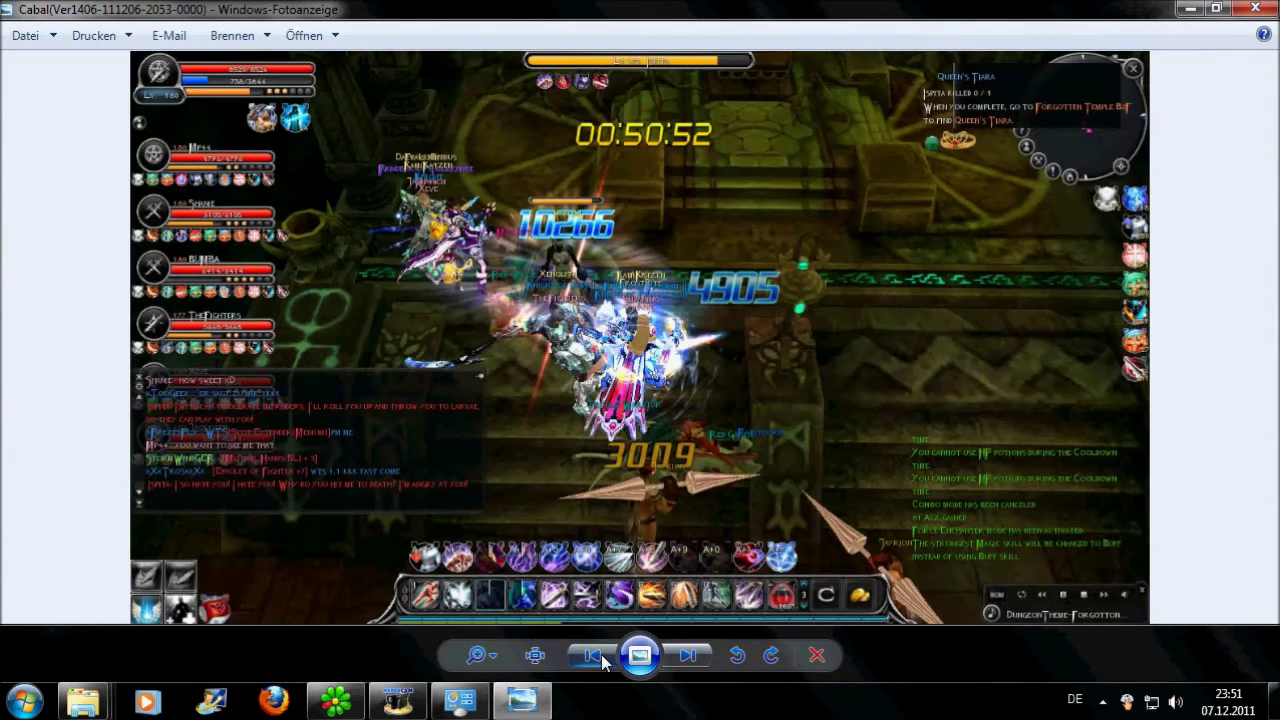
{"action": "left_click", "coordinate": [604, 658]}
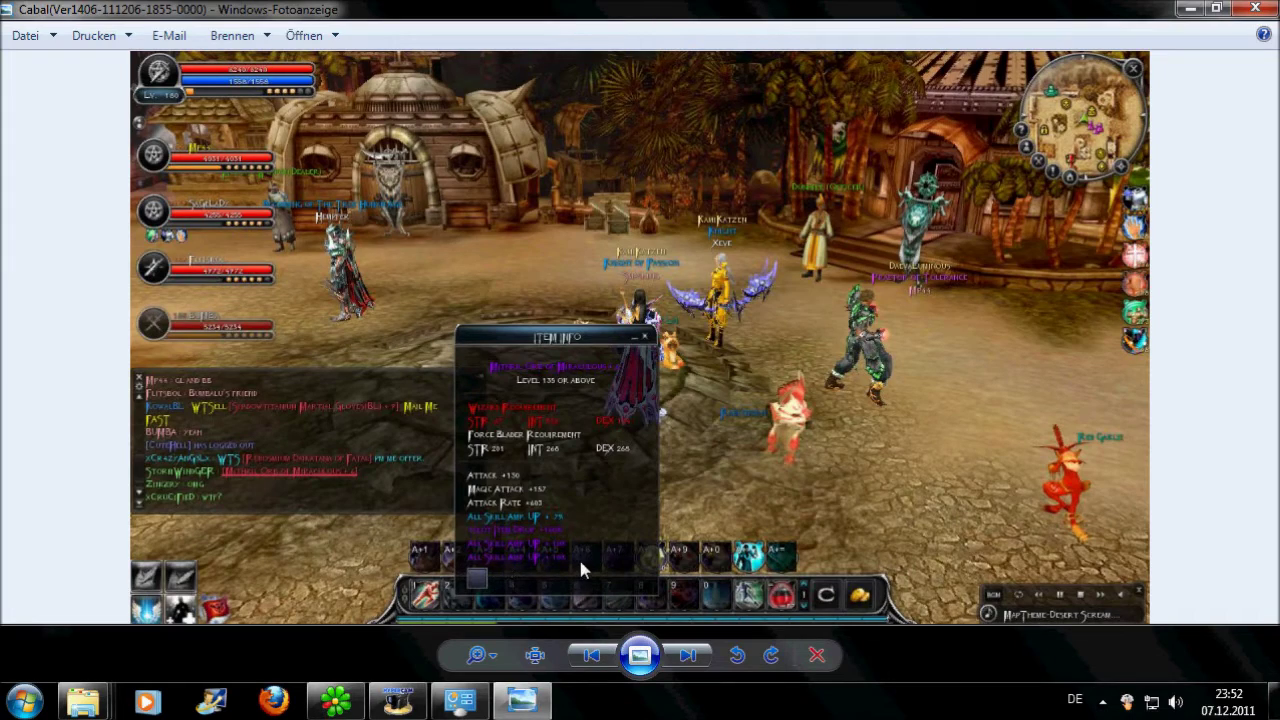
{"action": "left_click", "coordinate": [1260, 12]}
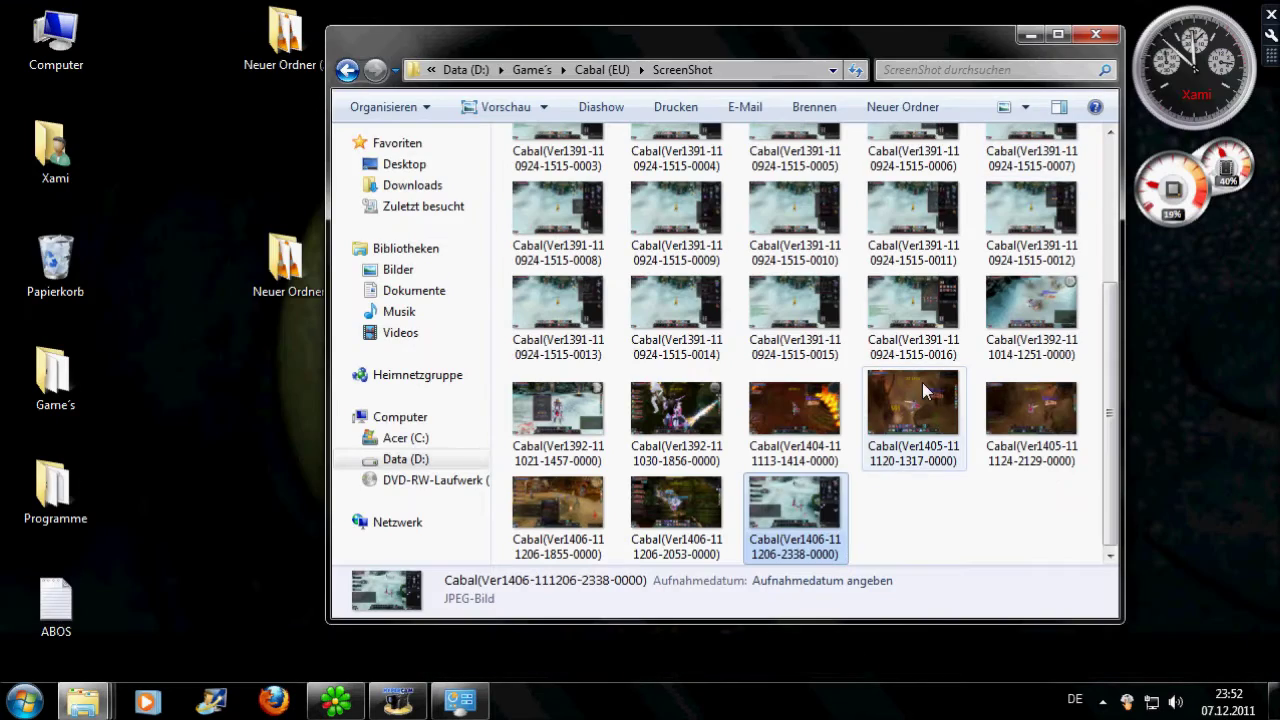
Step: Cut all the images in the ScreenShot folder
{"action": "left_click_drag", "start_coordinate": [1070, 548], "coordinate": [590, 200]}
{"action": "right_click", "coordinate": [658, 194]}
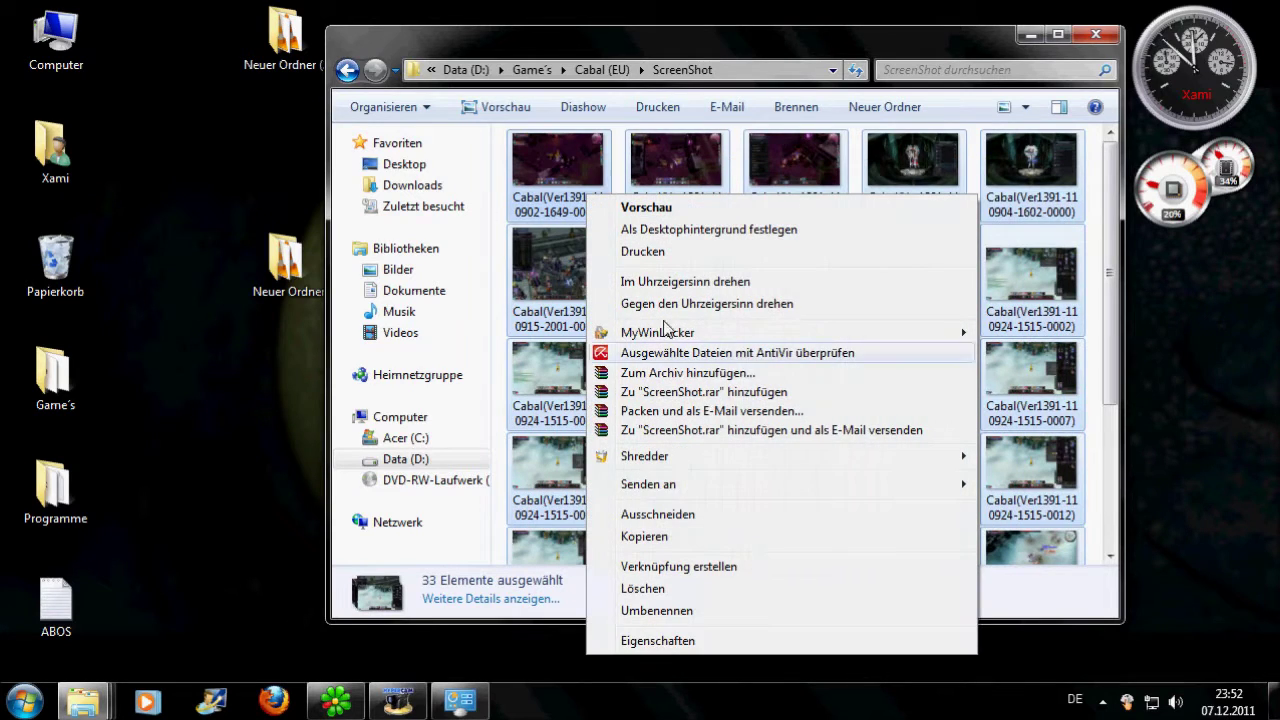
{"action": "left_click", "coordinate": [668, 515]}
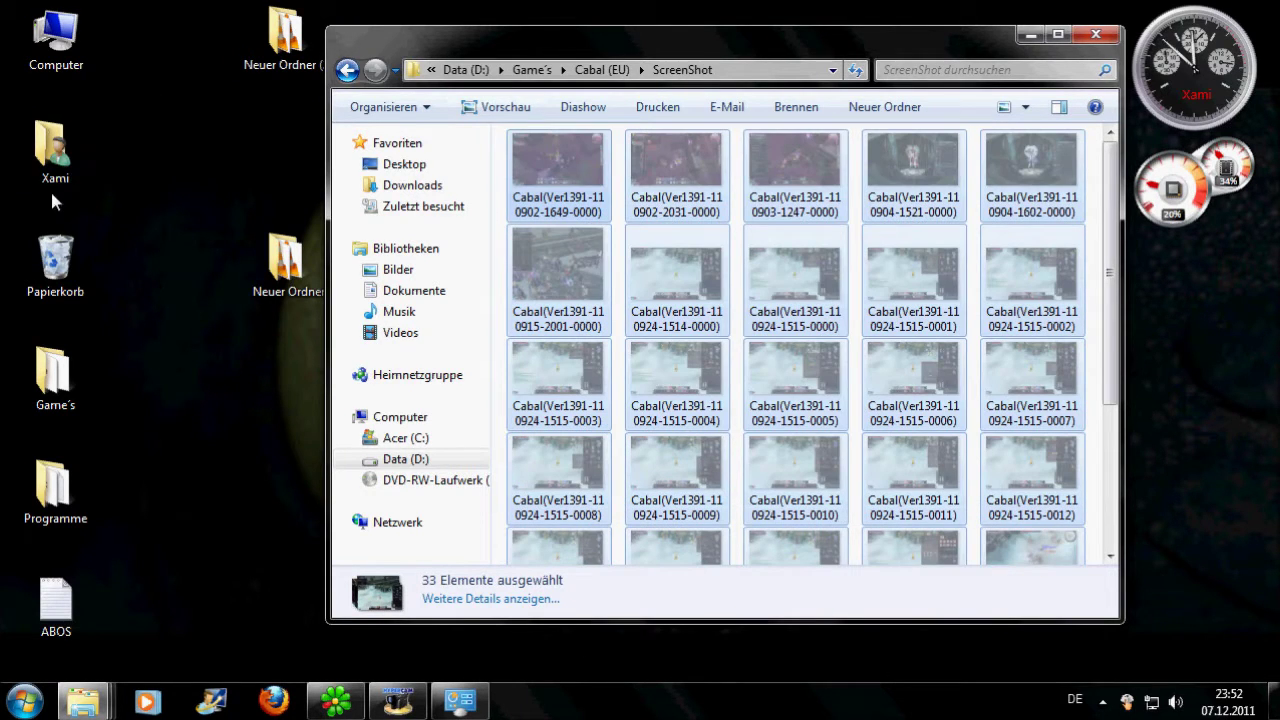
Step: Paste the cut screenshots into the Online folder under Eigene Bilder > Cabal in the personal user folder
{"action": "double_click", "coordinate": [52, 148]}
{"action": "double_click", "coordinate": [585, 232]}
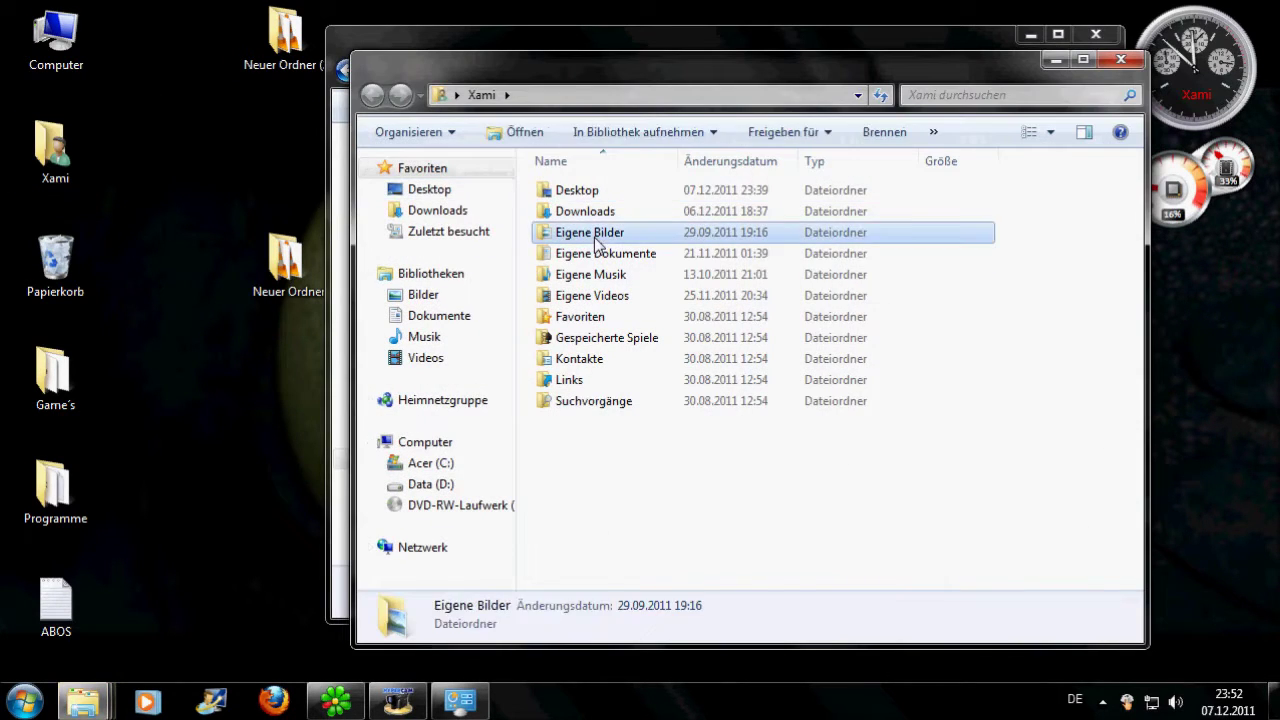
{"action": "double_click", "coordinate": [945, 212]}
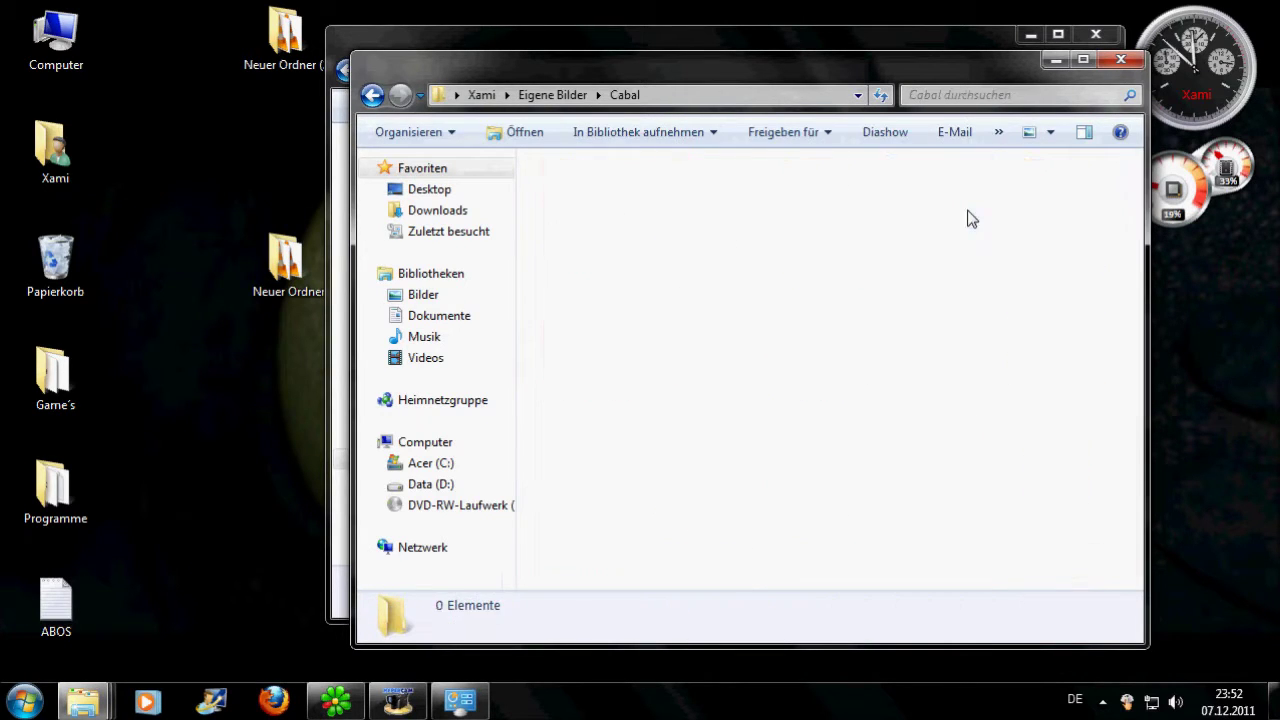
{"action": "double_click", "coordinate": [793, 222]}
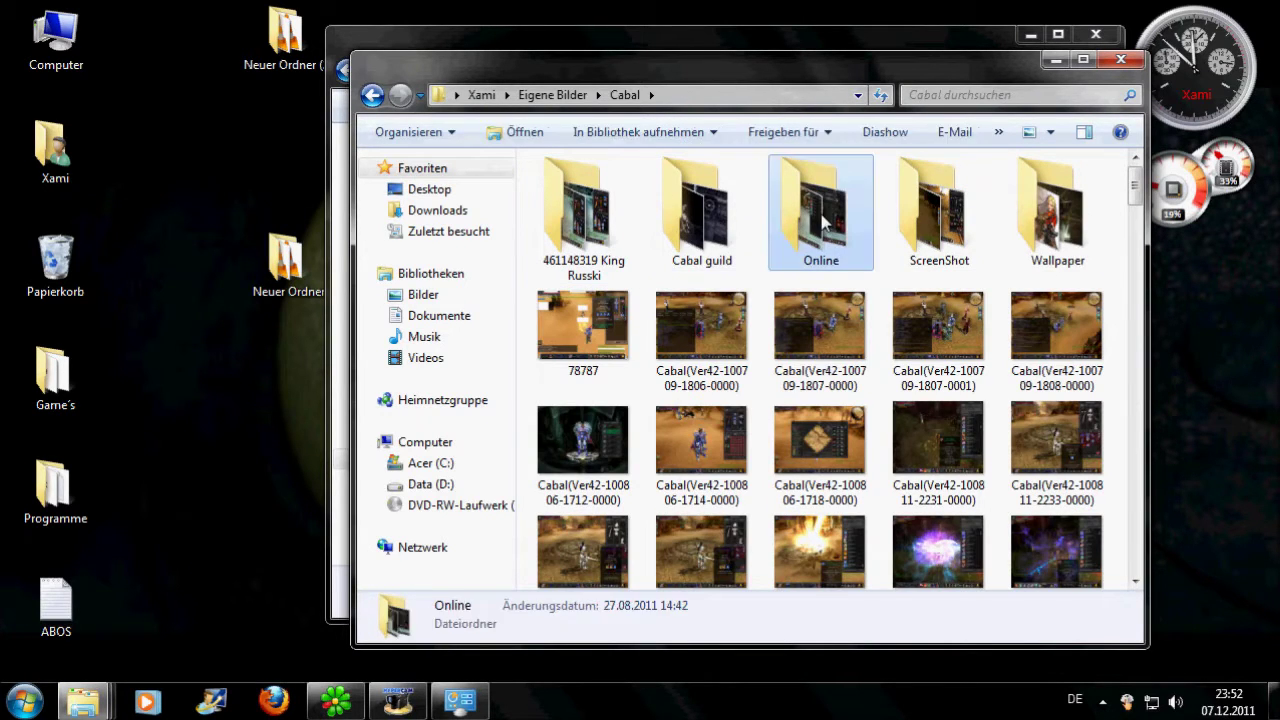
{"action": "scroll", "coordinate": [900, 450], "scroll_direction": "down", "scroll_amount": 15}
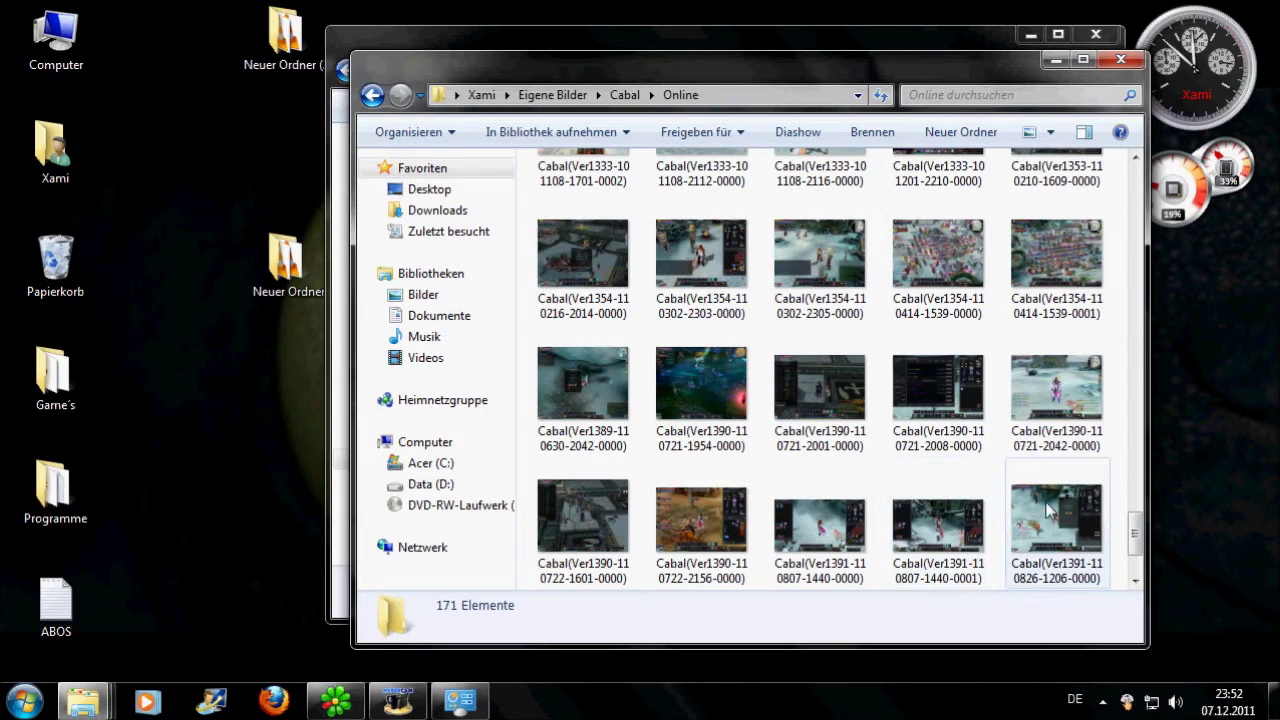
{"action": "right_click", "coordinate": [879, 468]}
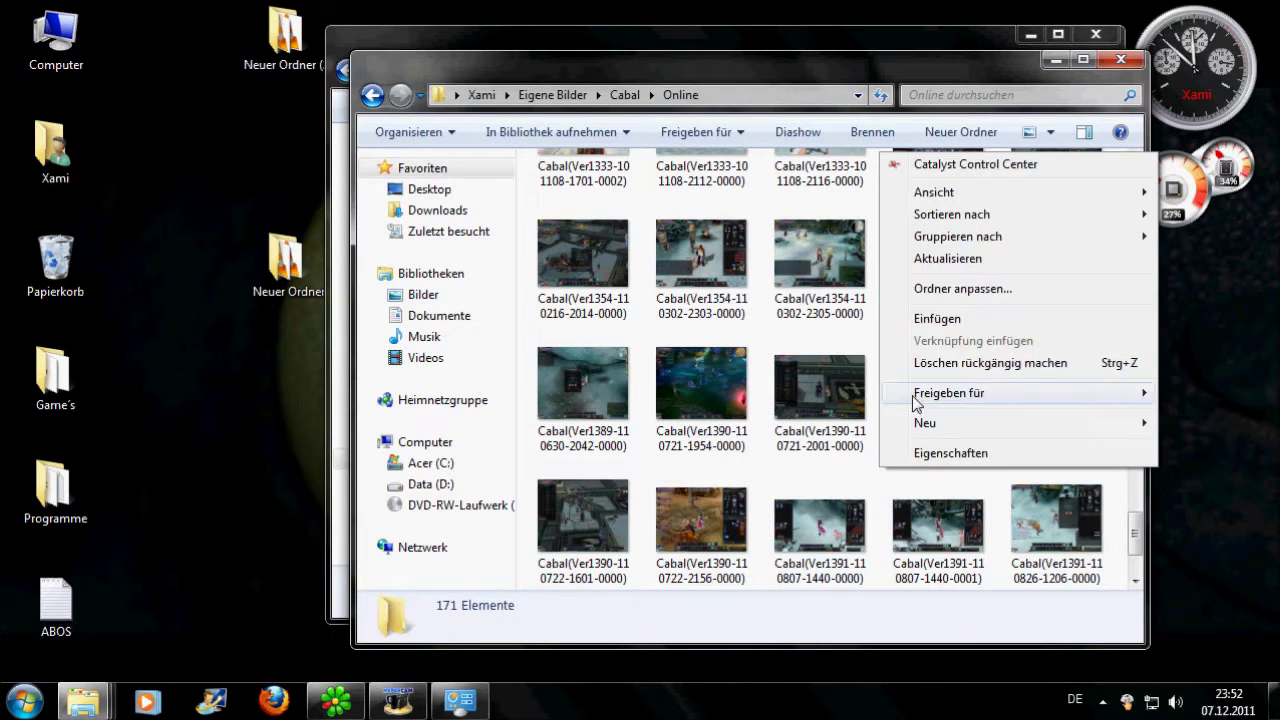
{"action": "left_click", "coordinate": [931, 320]}
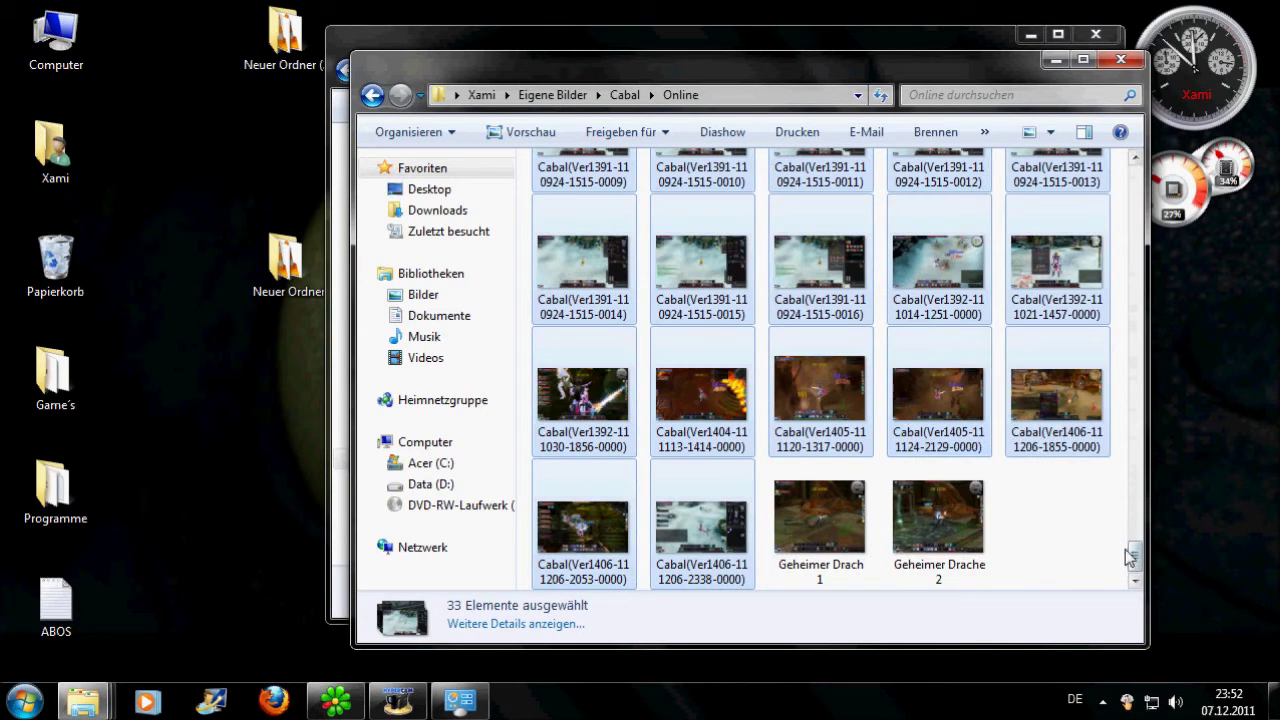
{"action": "left_click", "coordinate": [1072, 545]}
{"action": "scroll", "coordinate": [1051, 549], "scroll_direction": "up", "scroll_amount": 20}
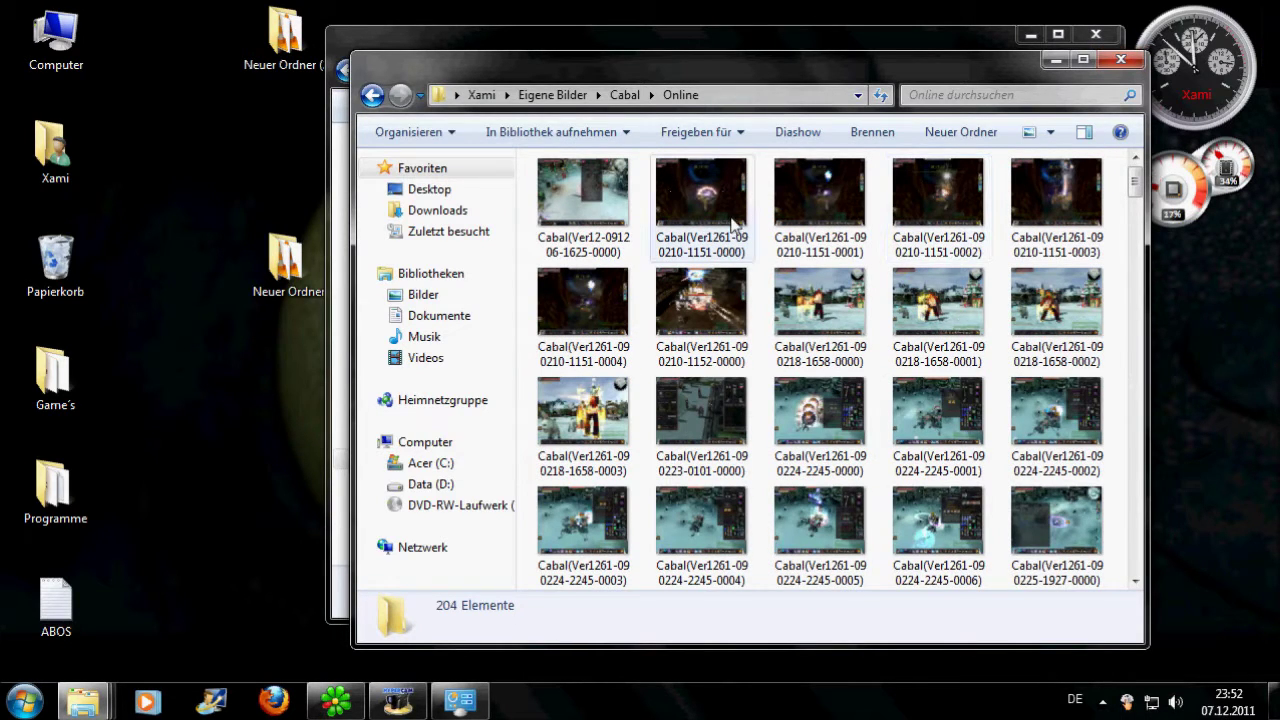
{"action": "double_click", "coordinate": [704, 205]}
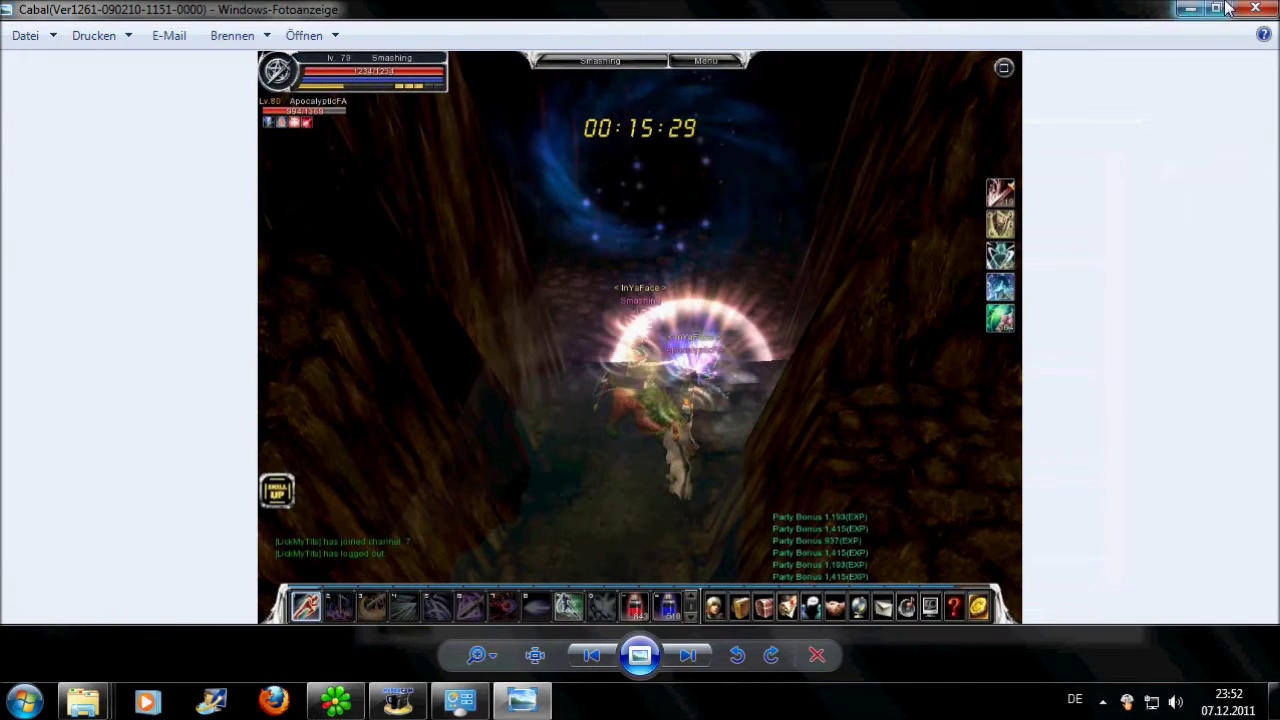
{"action": "left_click", "coordinate": [1252, 8]}
{"action": "left_click", "coordinate": [1124, 59]}
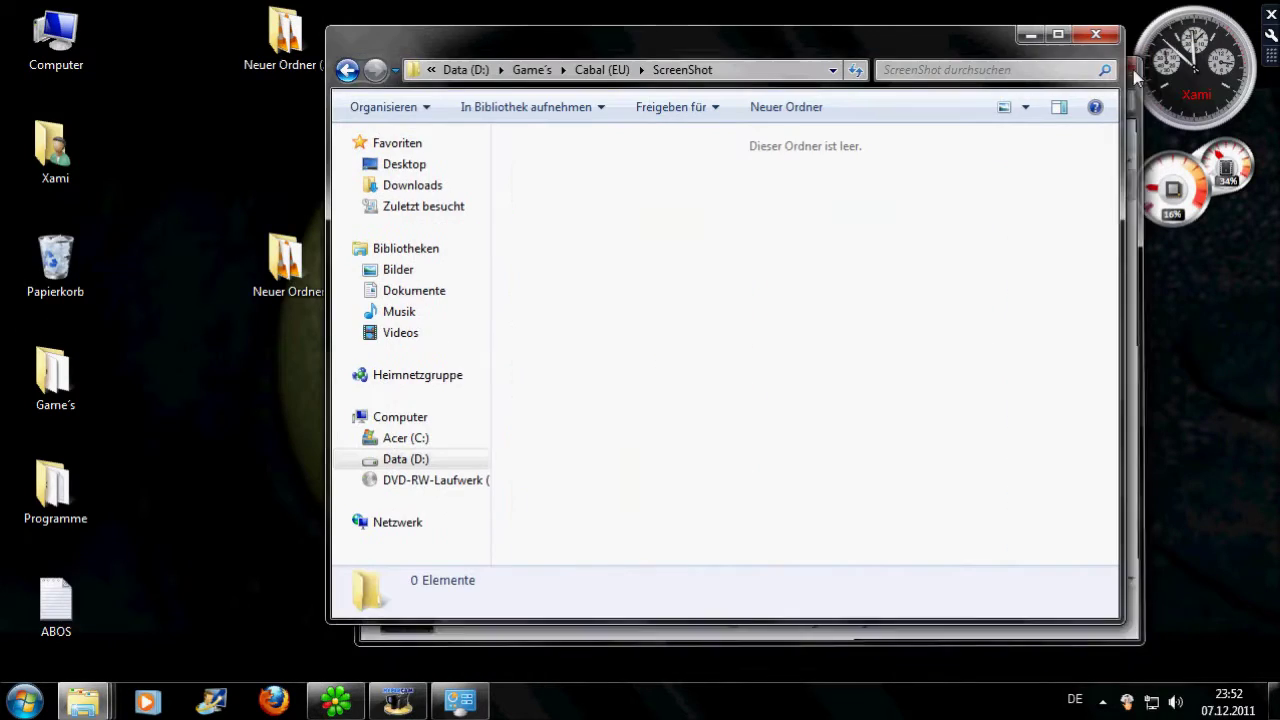
Step: Go back to the Game´s folder, delete the Cabal (EU) folder to the Papierkorb and close the window
{"action": "left_click", "coordinate": [348, 69]}
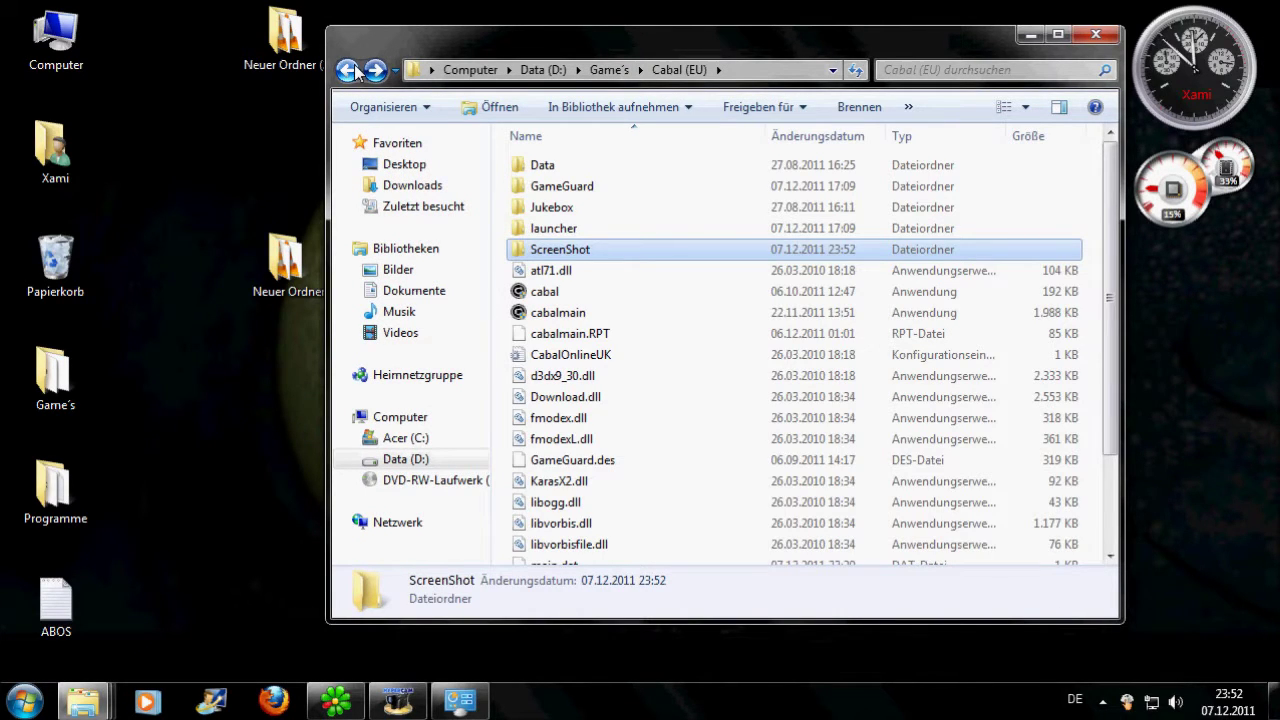
{"action": "left_click", "coordinate": [348, 69]}
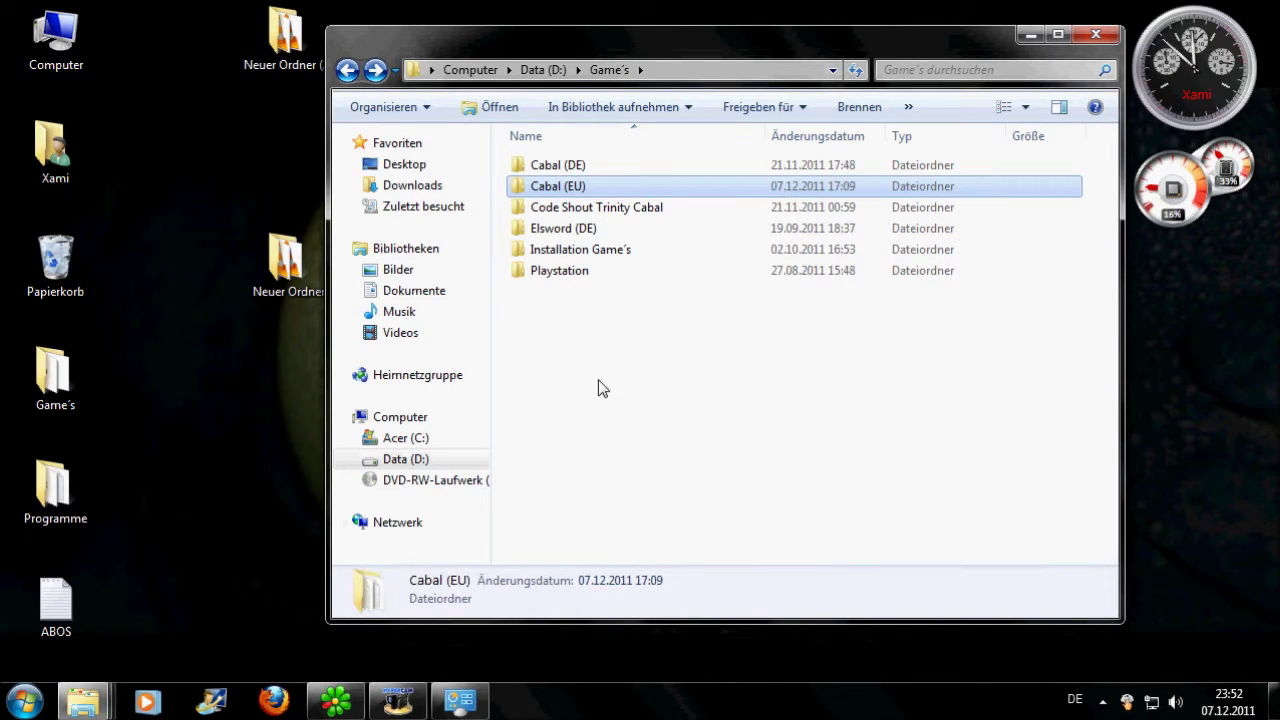
{"action": "key", "text": "Delete"}
{"action": "left_click", "coordinate": [715, 437]}
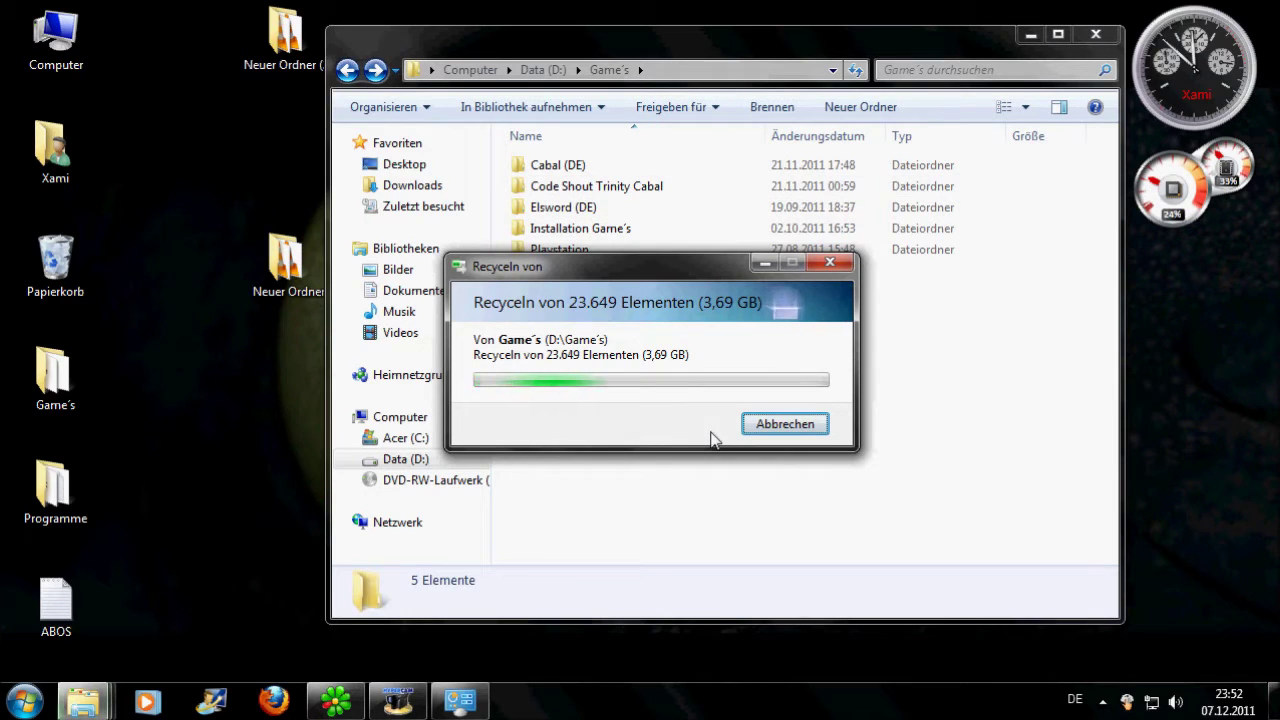
{"action": "left_click", "coordinate": [1095, 37]}
Step: Empty the Papierkorb on the desktop and confirm the permanent deletion
{"action": "right_click", "coordinate": [97, 240]}
{"action": "left_click", "coordinate": [184, 272]}
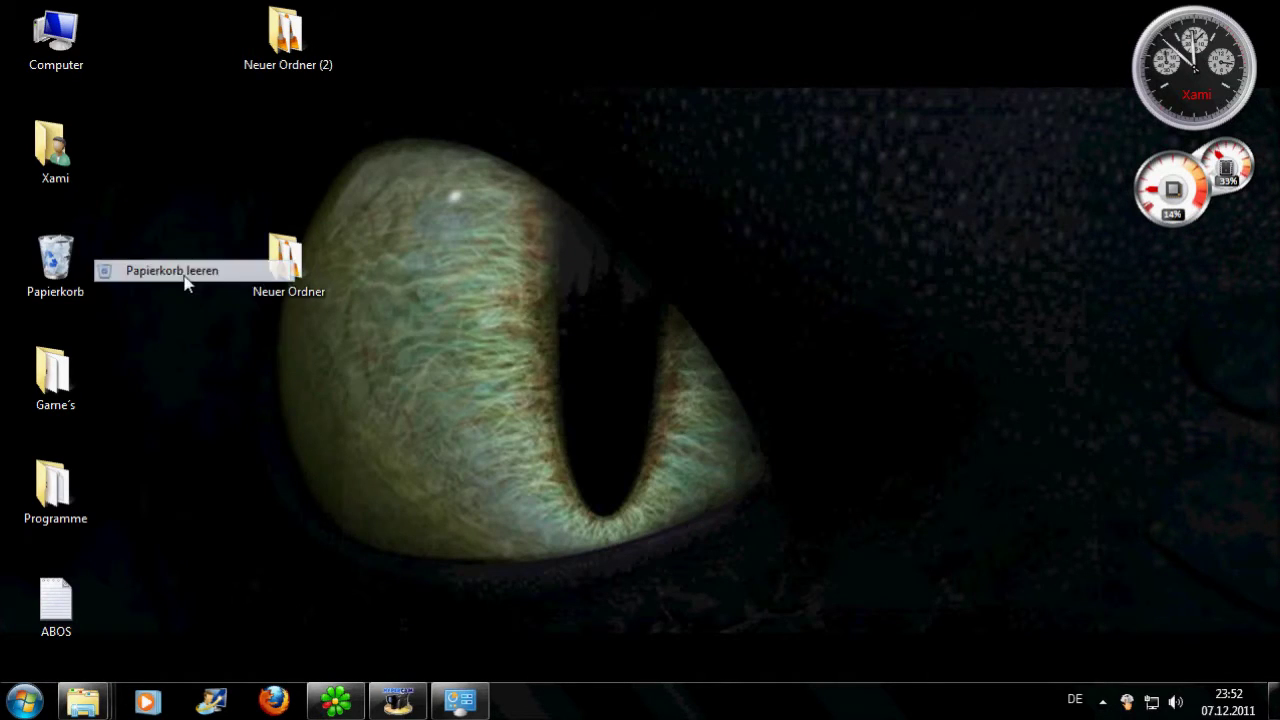
{"action": "key", "text": "Return"}
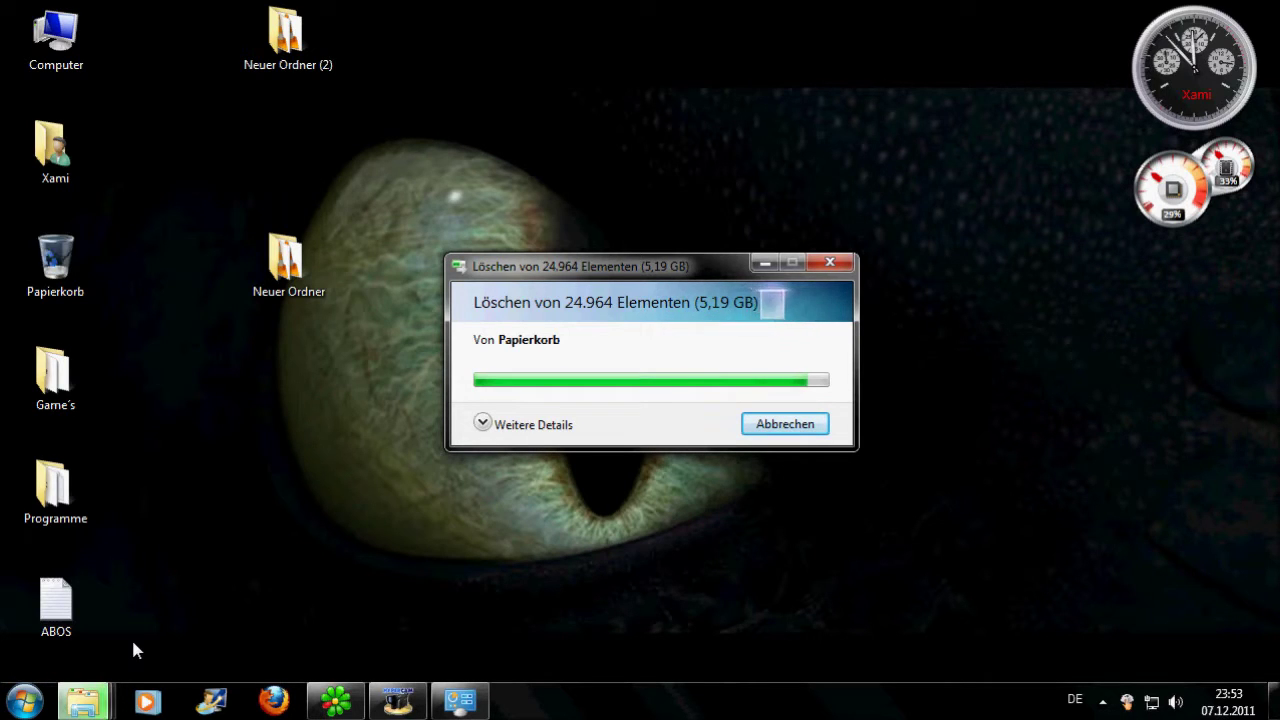
Step: Open the list of installed programs, Programme und Funktionen, in the Systemsteuerung
{"action": "left_click", "coordinate": [24, 700]}
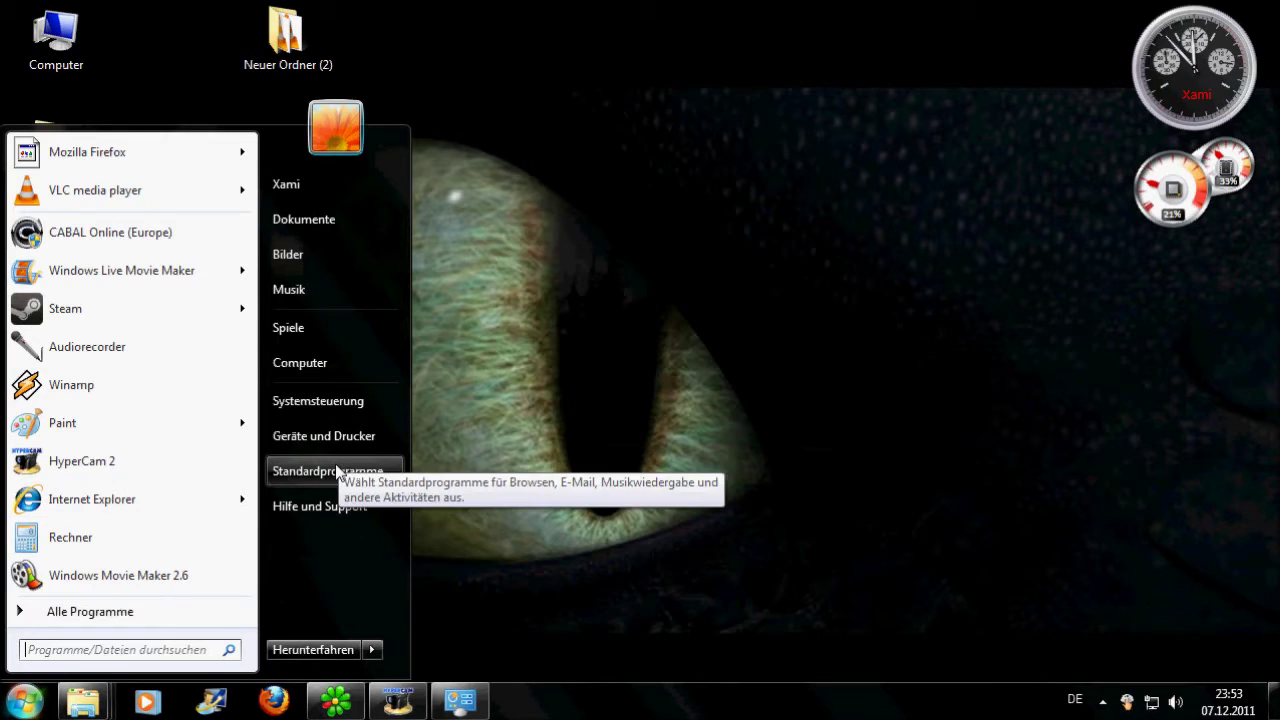
{"action": "left_click", "coordinate": [354, 403]}
{"action": "left_click", "coordinate": [490, 472]}
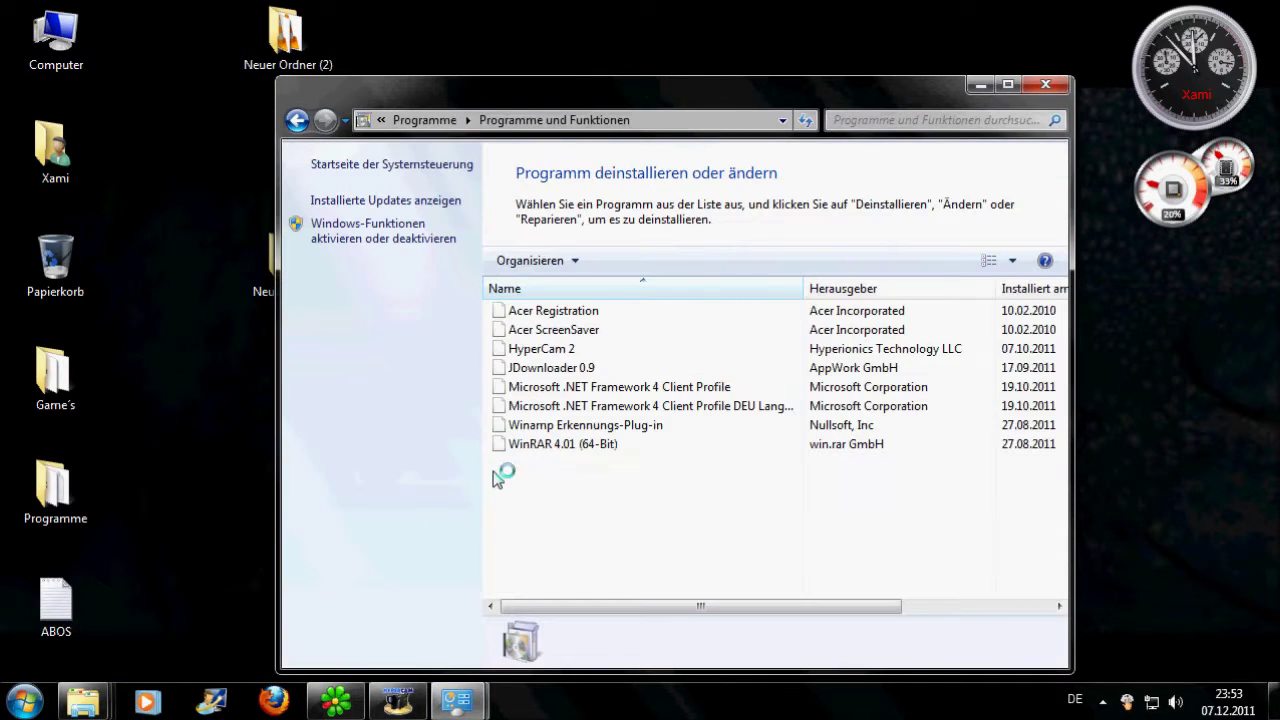
Step: Uninstall CABAL Online - Legacy of Darkness Client and confirm its removal from the program list
{"action": "scroll", "coordinate": [590, 495], "scroll_direction": "down", "scroll_amount": 1}
{"action": "scroll", "coordinate": [616, 512], "scroll_direction": "down", "scroll_amount": 4}
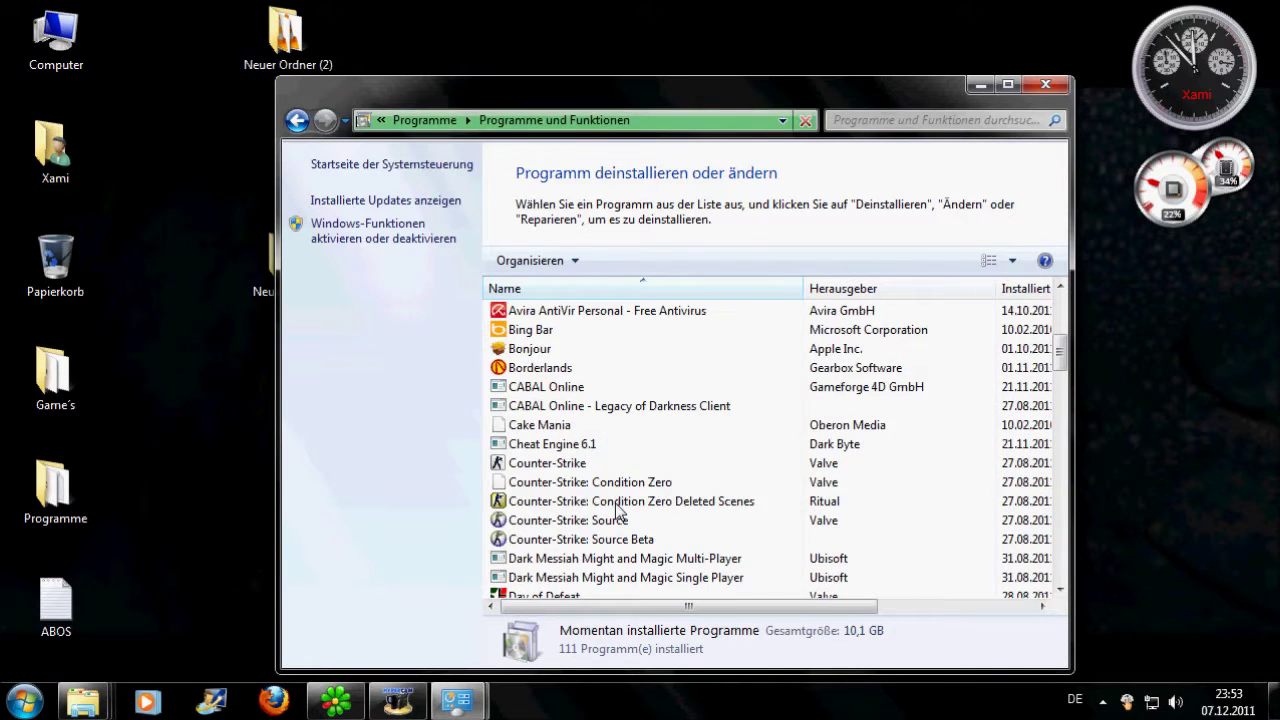
{"action": "scroll", "coordinate": [600, 512], "scroll_direction": "up", "scroll_amount": 2}
{"action": "left_click", "coordinate": [590, 505]}
{"action": "left_click", "coordinate": [605, 522]}
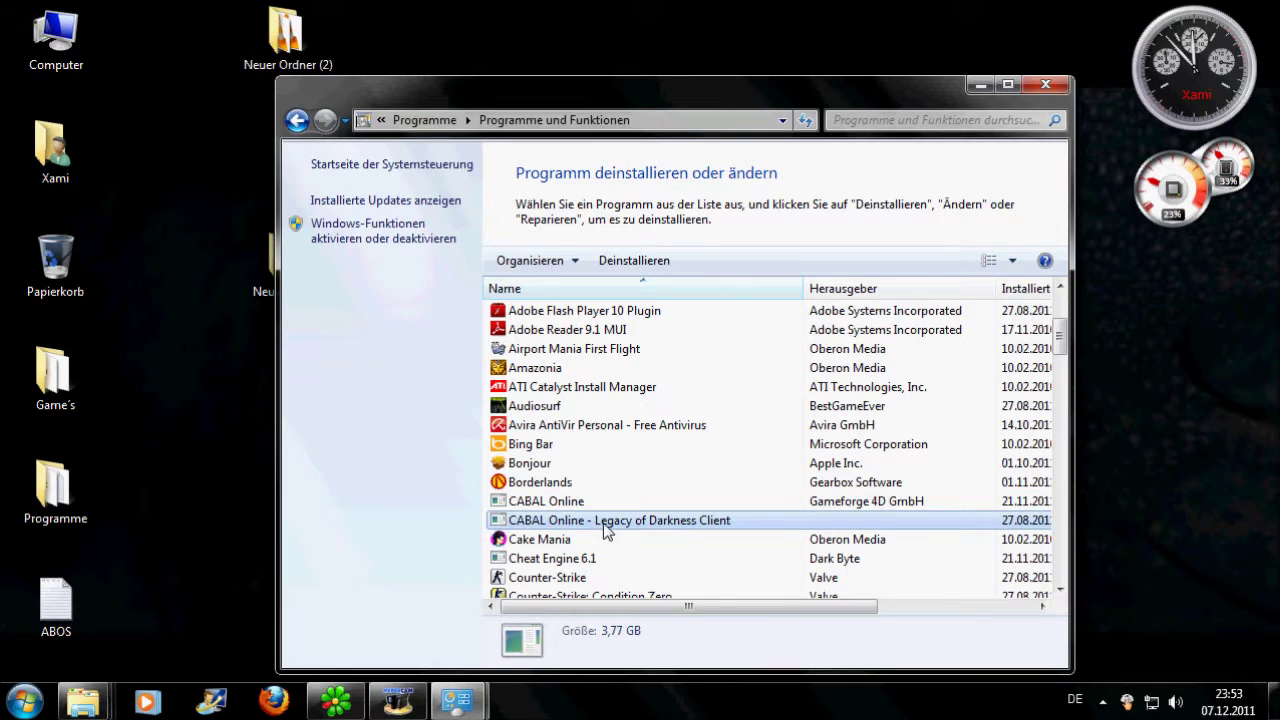
{"action": "left_click", "coordinate": [636, 262]}
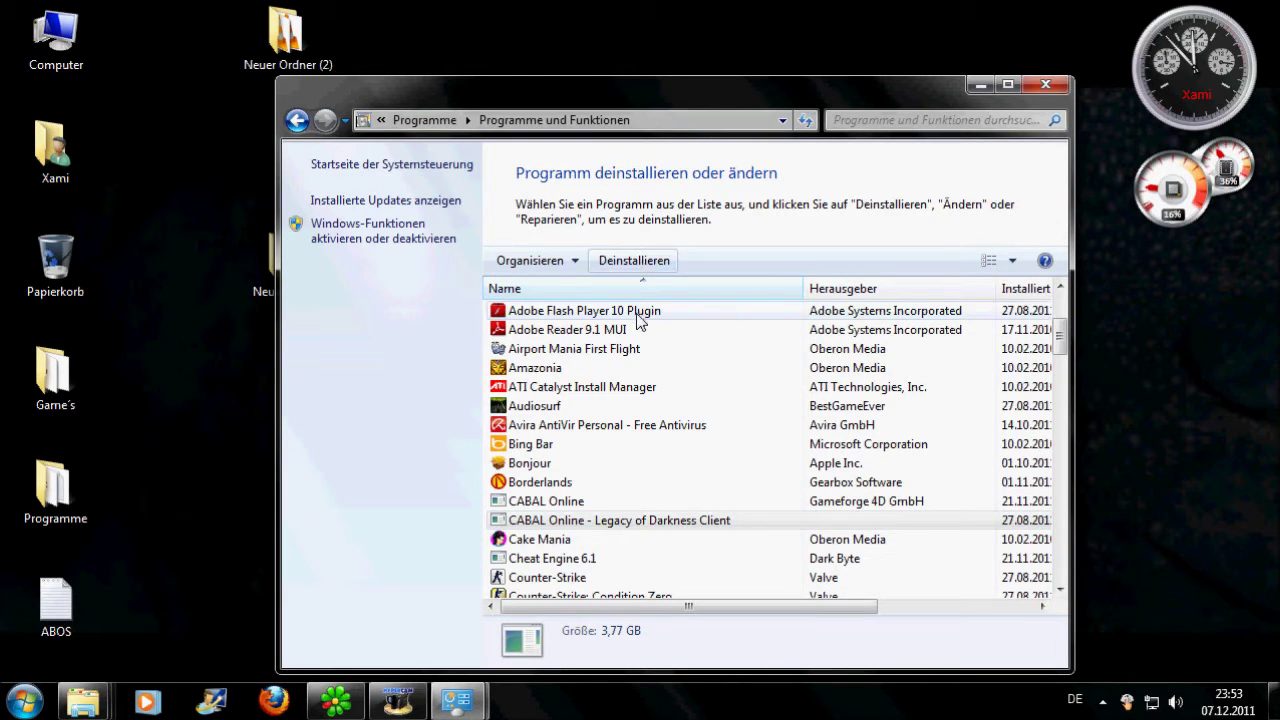
{"action": "left_click", "coordinate": [670, 393]}
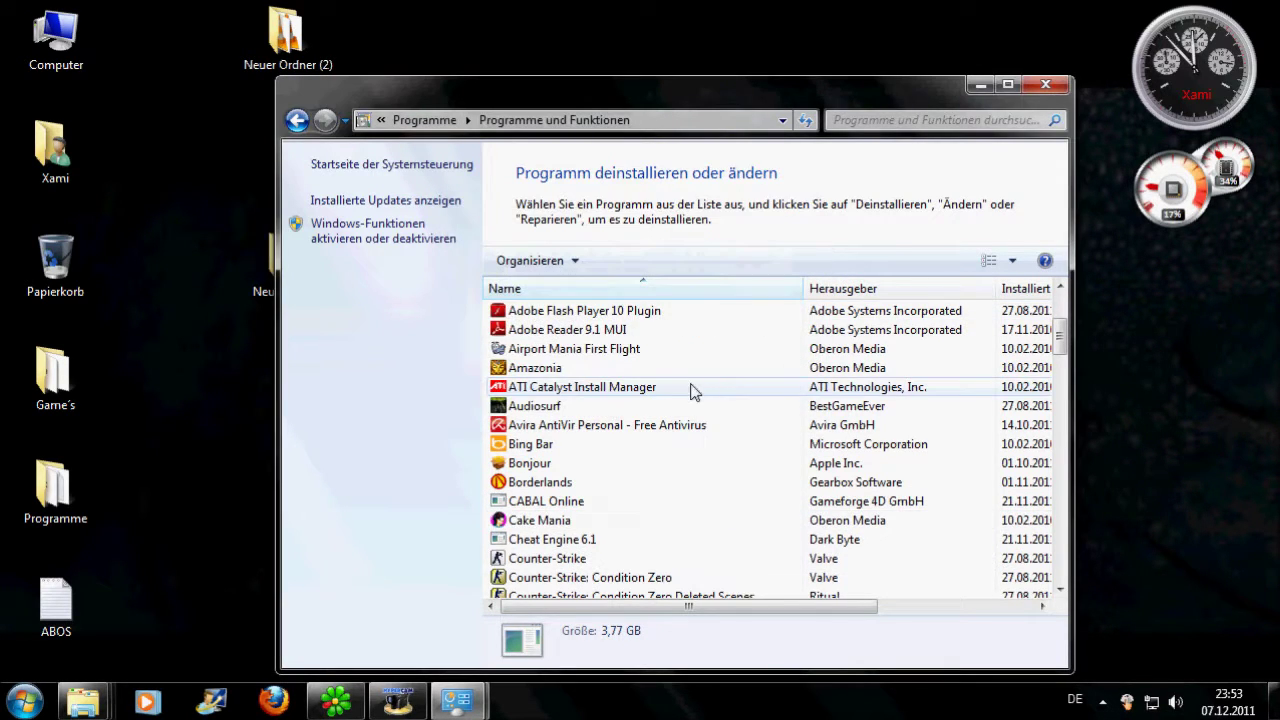
Step: Uninstall CABAL Online by Gameforge 4D GmbH, confirm its removal, and minimize the program list window
{"action": "left_click", "coordinate": [627, 508]}
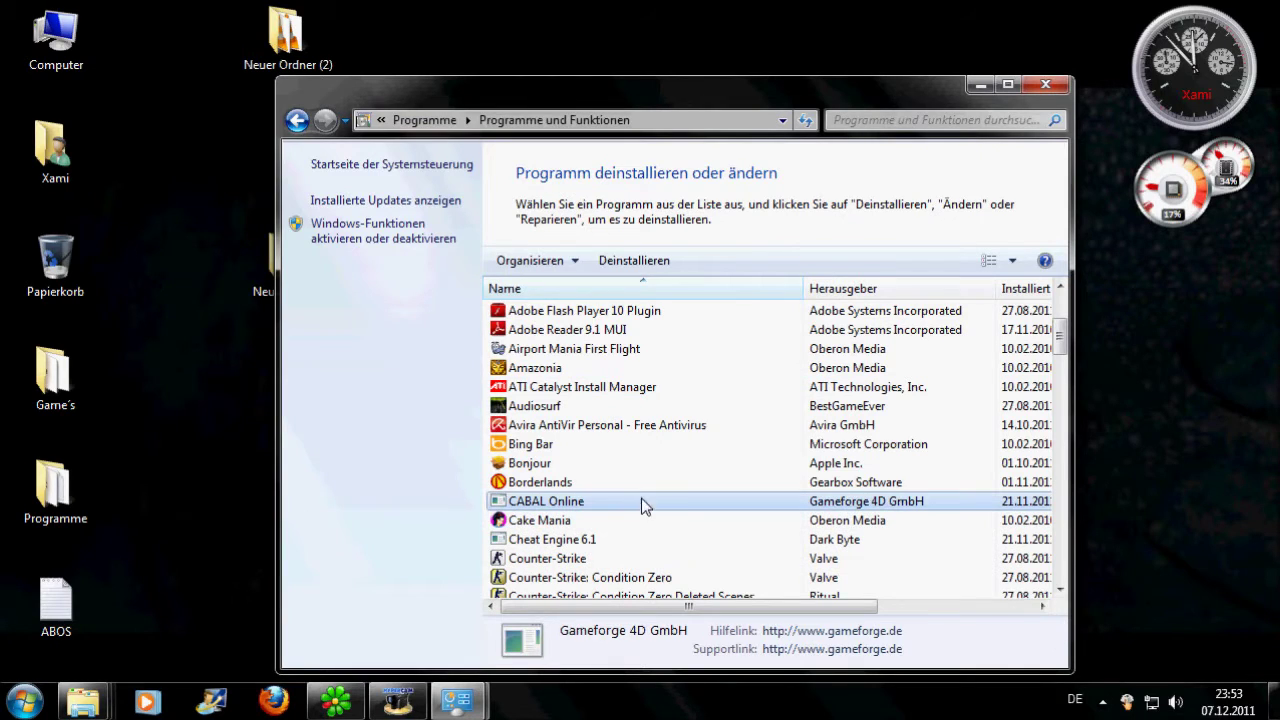
{"action": "left_click", "coordinate": [631, 261]}
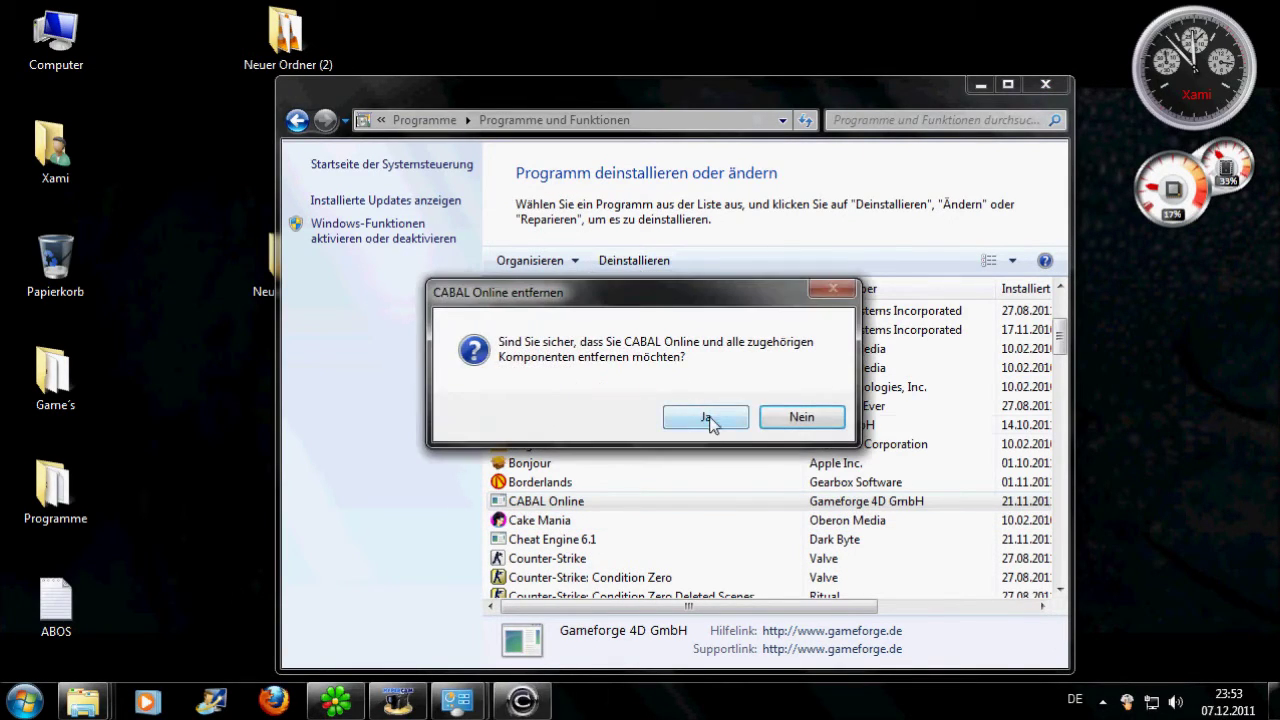
{"action": "left_click", "coordinate": [705, 418]}
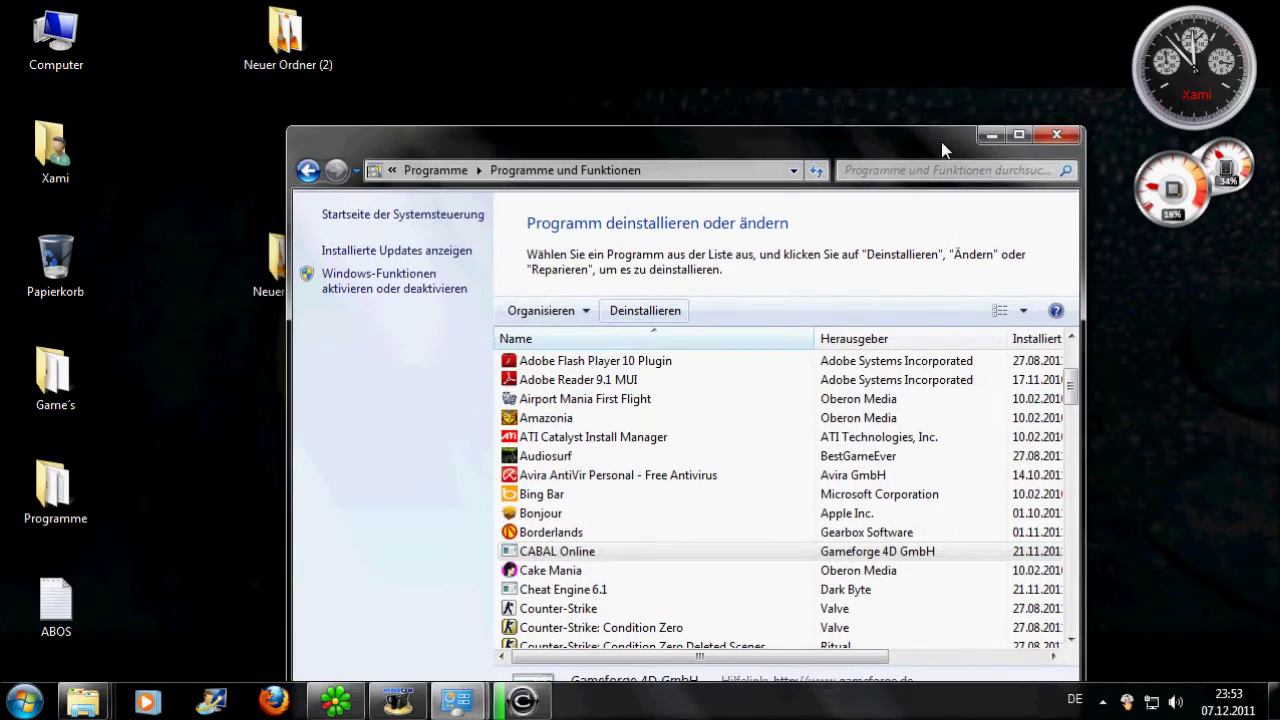
{"action": "left_click_drag", "start_coordinate": [941, 141], "coordinate": [904, 95]}
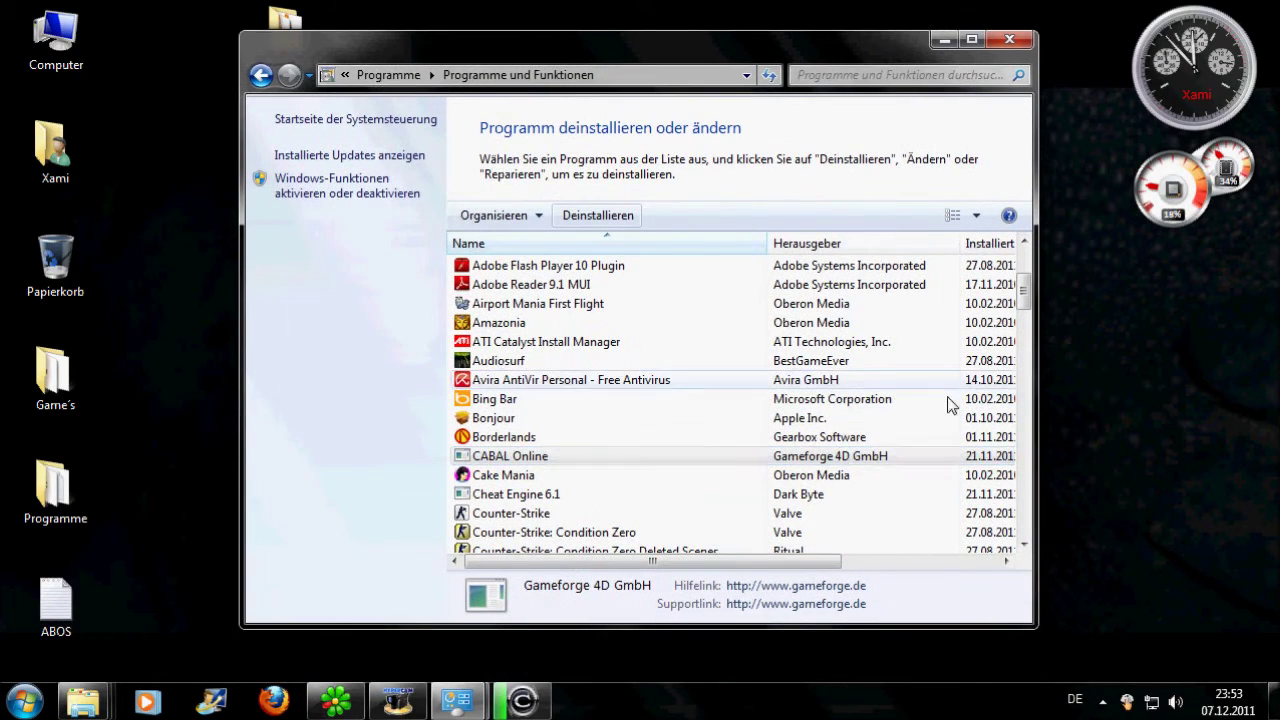
{"action": "left_click_drag", "start_coordinate": [1026, 290], "coordinate": [1050, 190]}
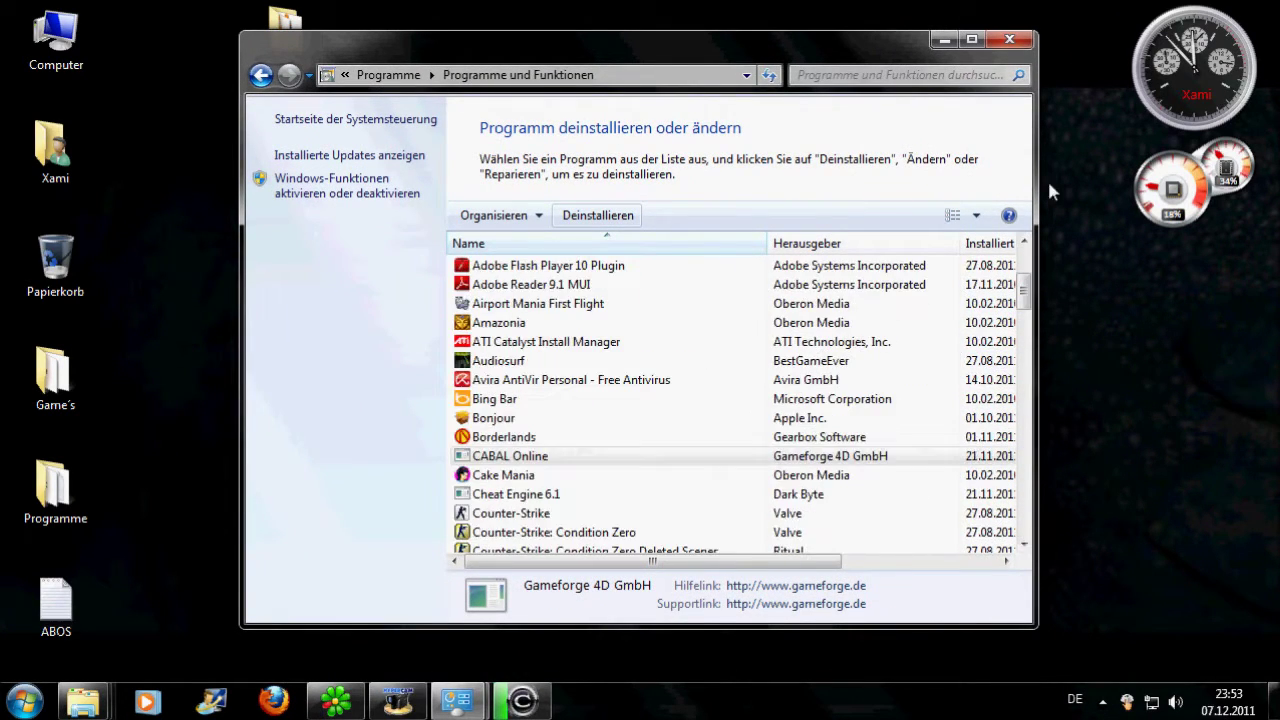
{"action": "left_click", "coordinate": [958, 40]}
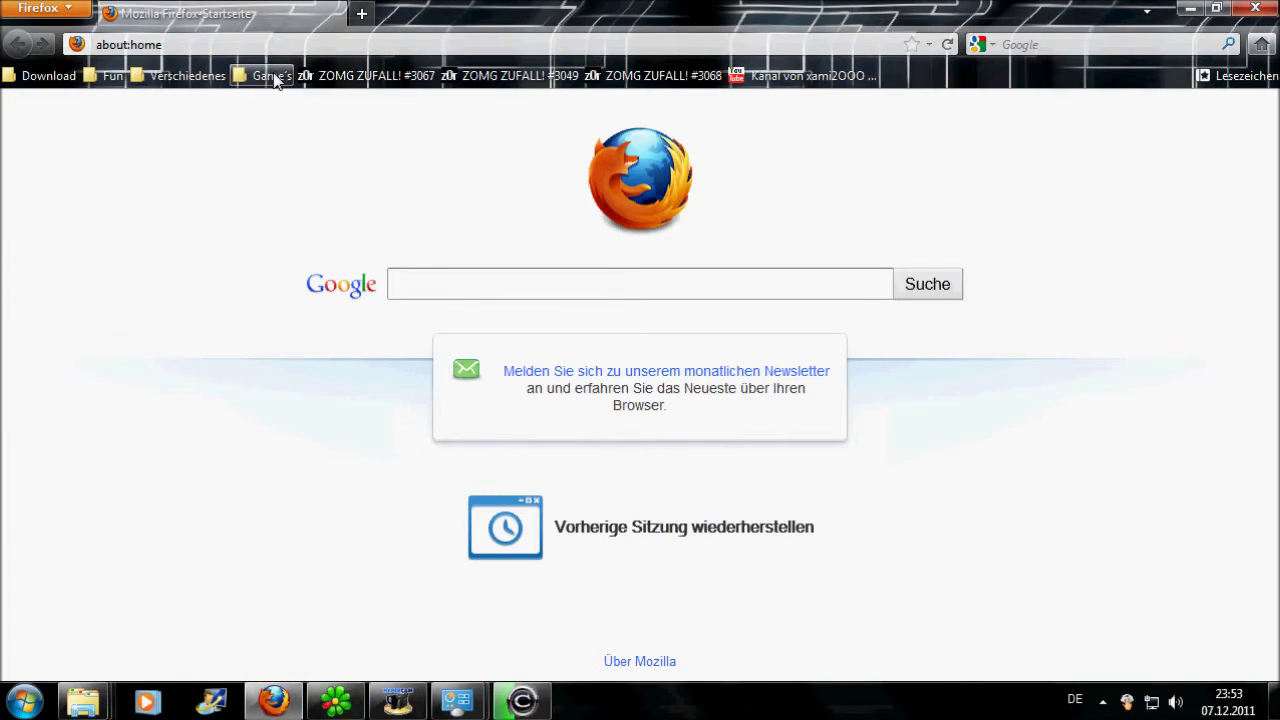
Step: Switch to Firefox, load the bookmarked Cabal Online site from the Game´s bookmarks, and go to its game download page
{"action": "left_click", "coordinate": [272, 76]}
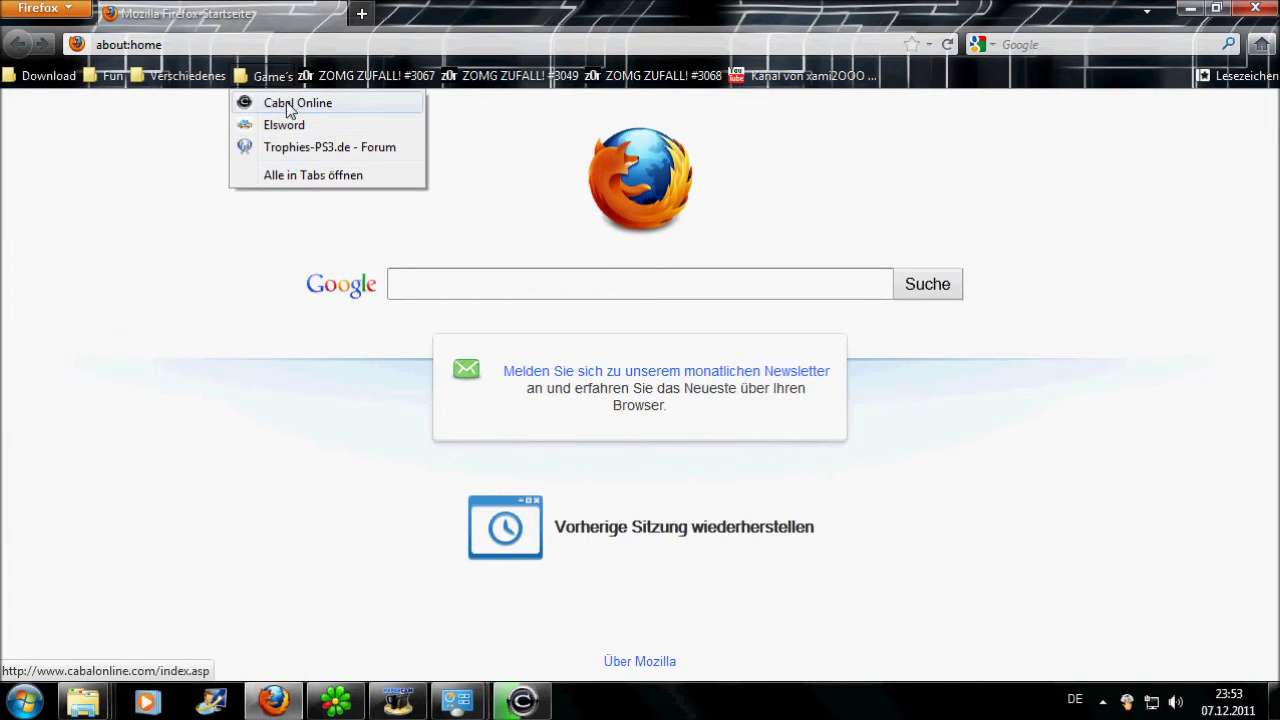
{"action": "left_click", "coordinate": [289, 106]}
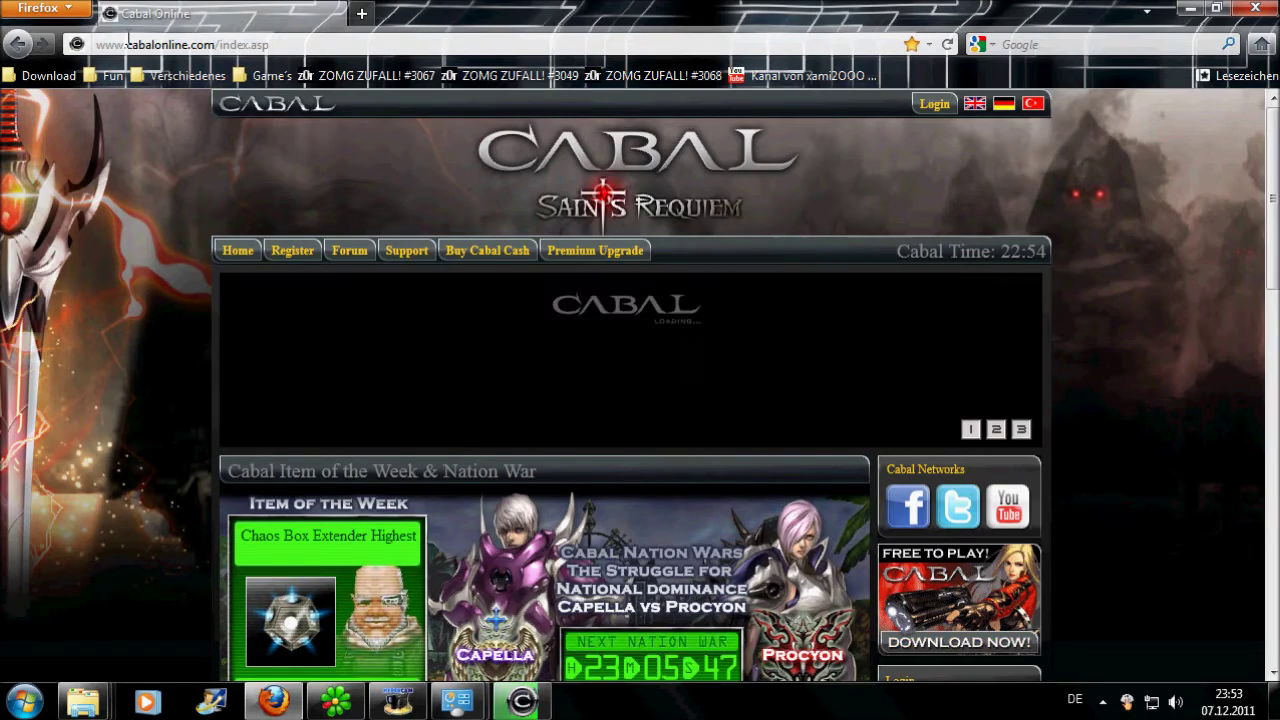
{"action": "scroll", "coordinate": [72, 280], "scroll_direction": "down", "scroll_amount": 2}
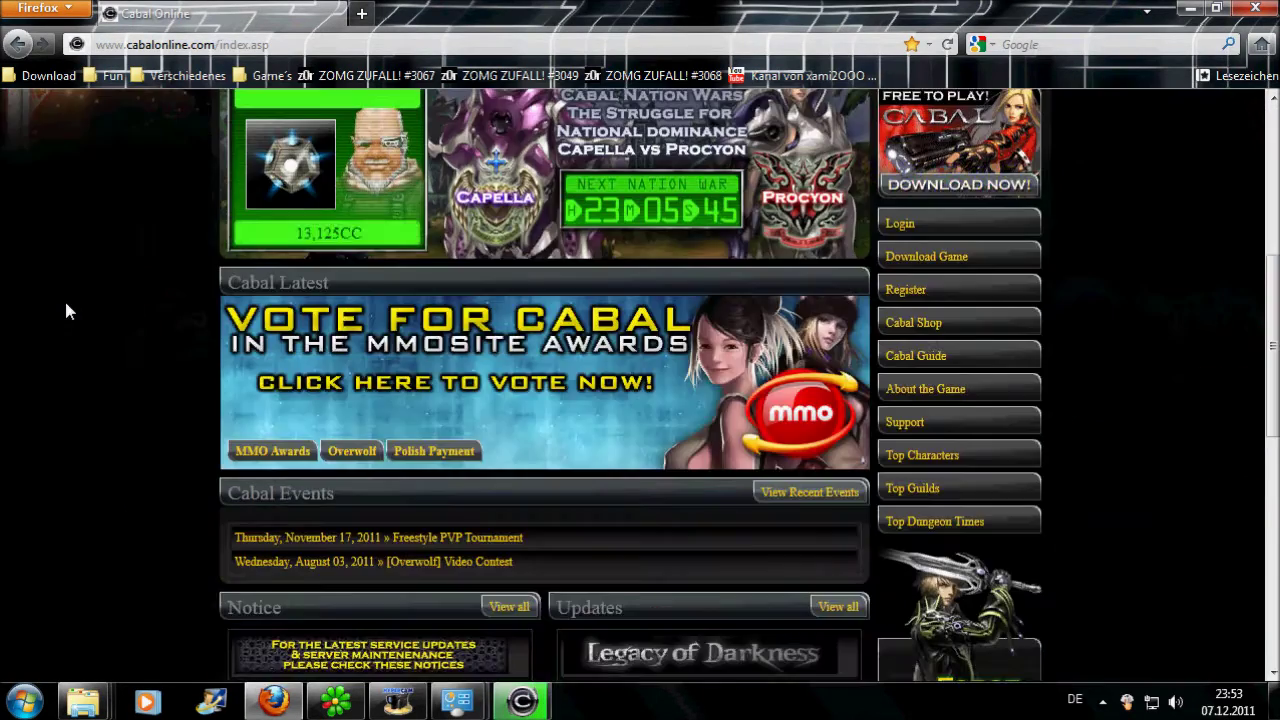
{"action": "scroll", "coordinate": [64, 303], "scroll_direction": "up", "scroll_amount": 2}
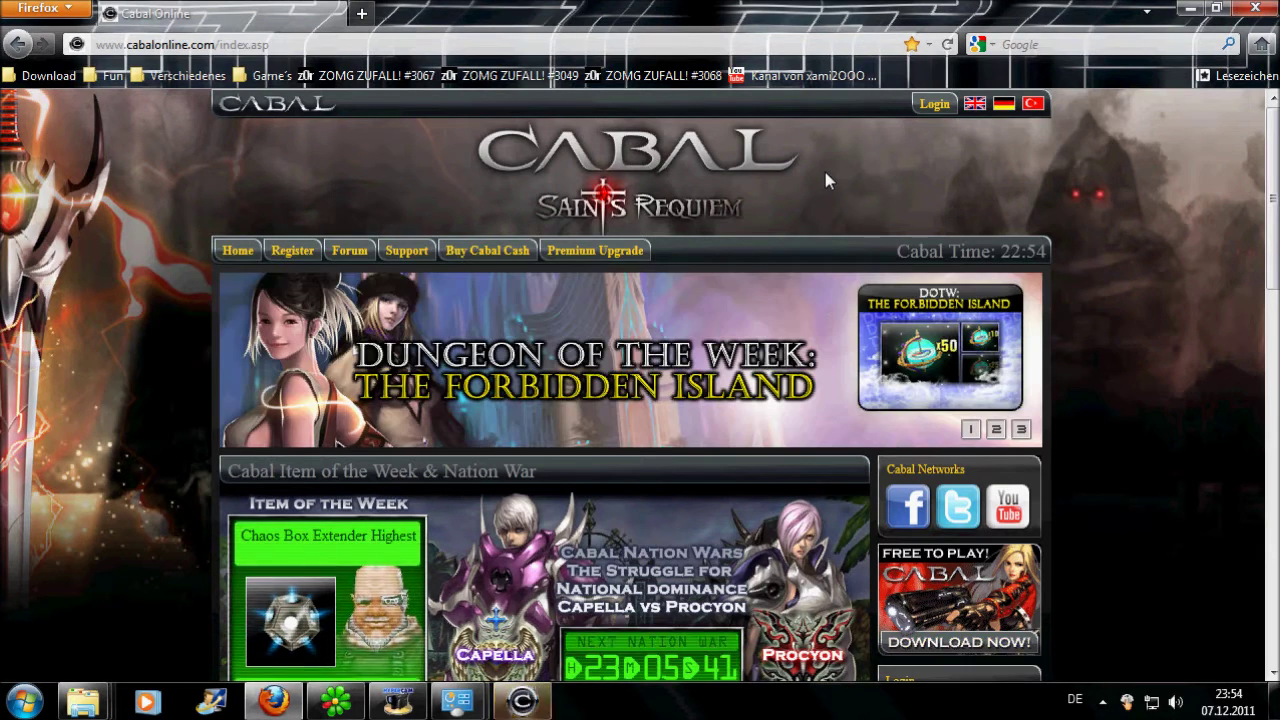
{"action": "scroll", "coordinate": [827, 180], "scroll_direction": "down", "scroll_amount": 2}
{"action": "scroll", "coordinate": [826, 180], "scroll_direction": "down", "scroll_amount": 2}
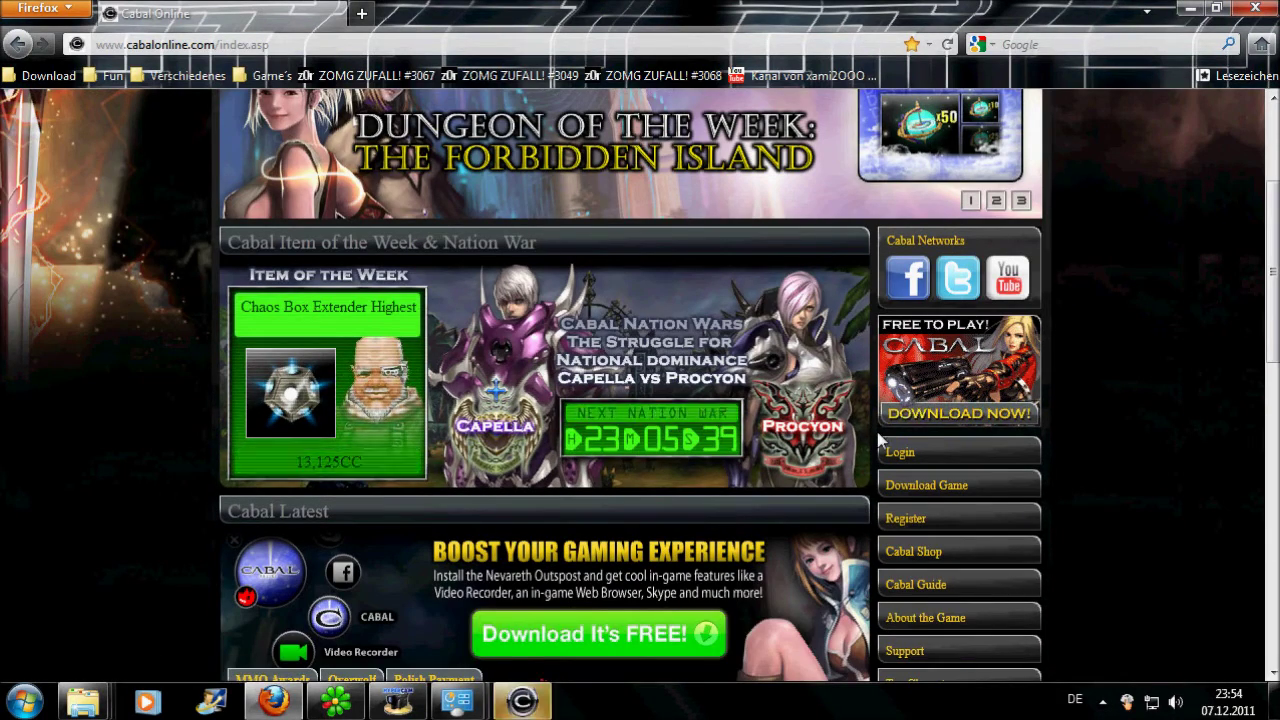
{"action": "left_click", "coordinate": [940, 417]}
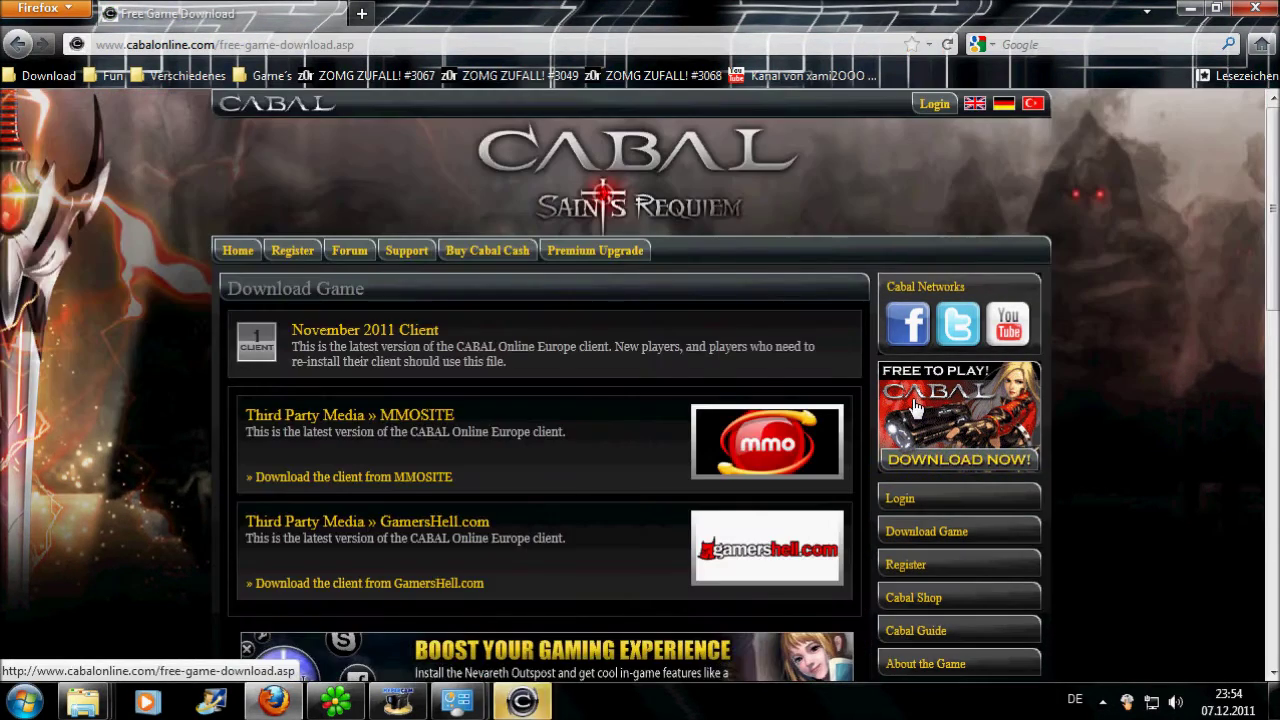
Step: Look over the download page and save NevarethOutpostInstaller.exe from the Overwolf banner
{"action": "scroll", "coordinate": [910, 407], "scroll_direction": "down", "scroll_amount": 8}
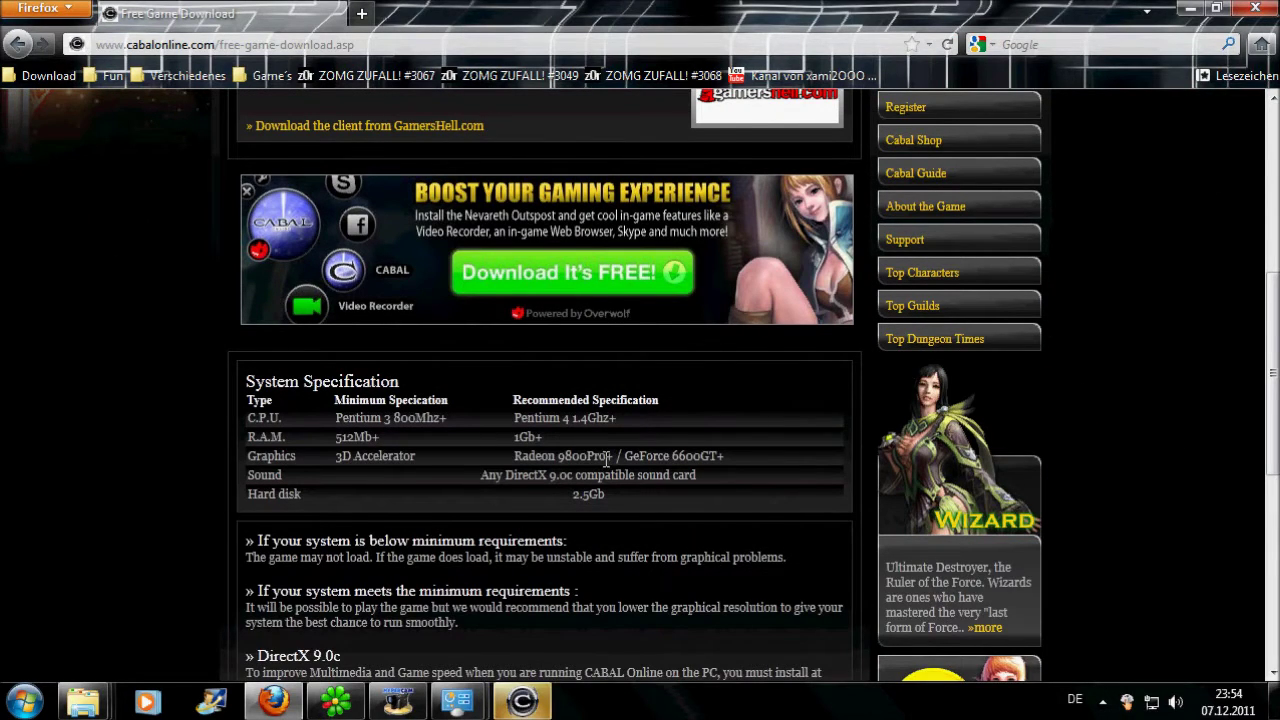
{"action": "scroll", "coordinate": [606, 459], "scroll_direction": "up", "scroll_amount": 2}
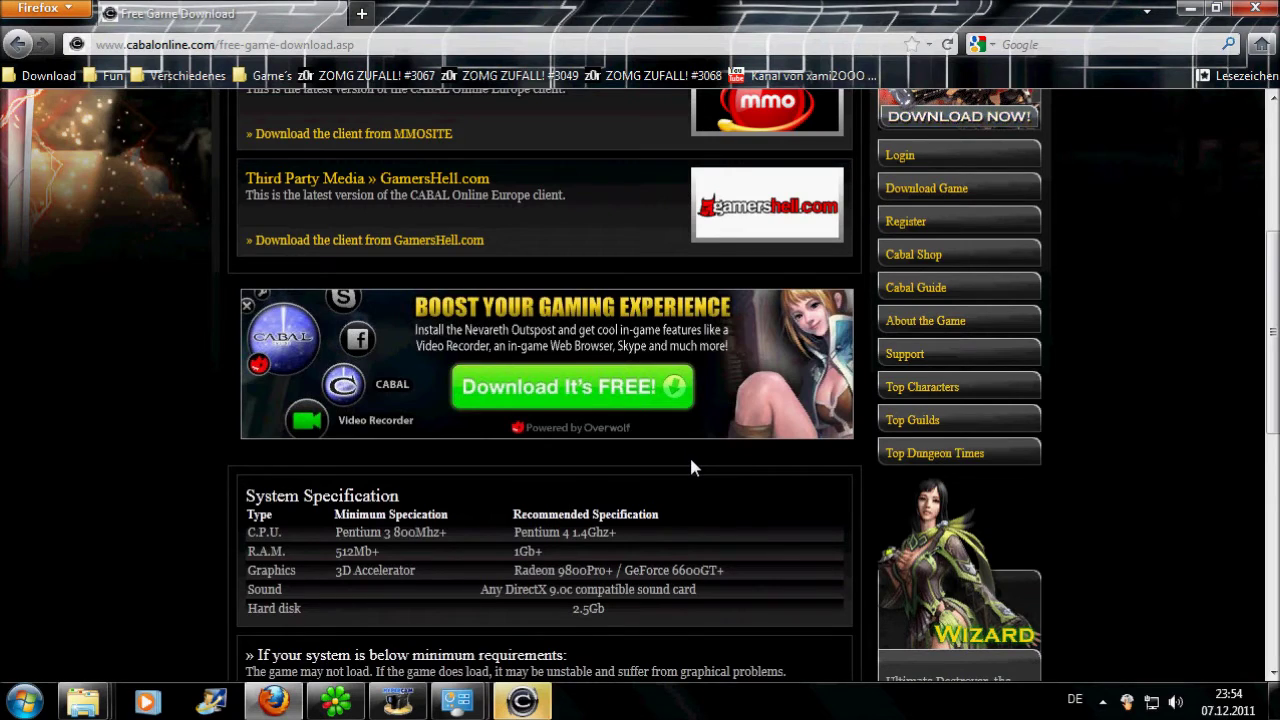
{"action": "scroll", "coordinate": [691, 463], "scroll_direction": "up", "scroll_amount": 4}
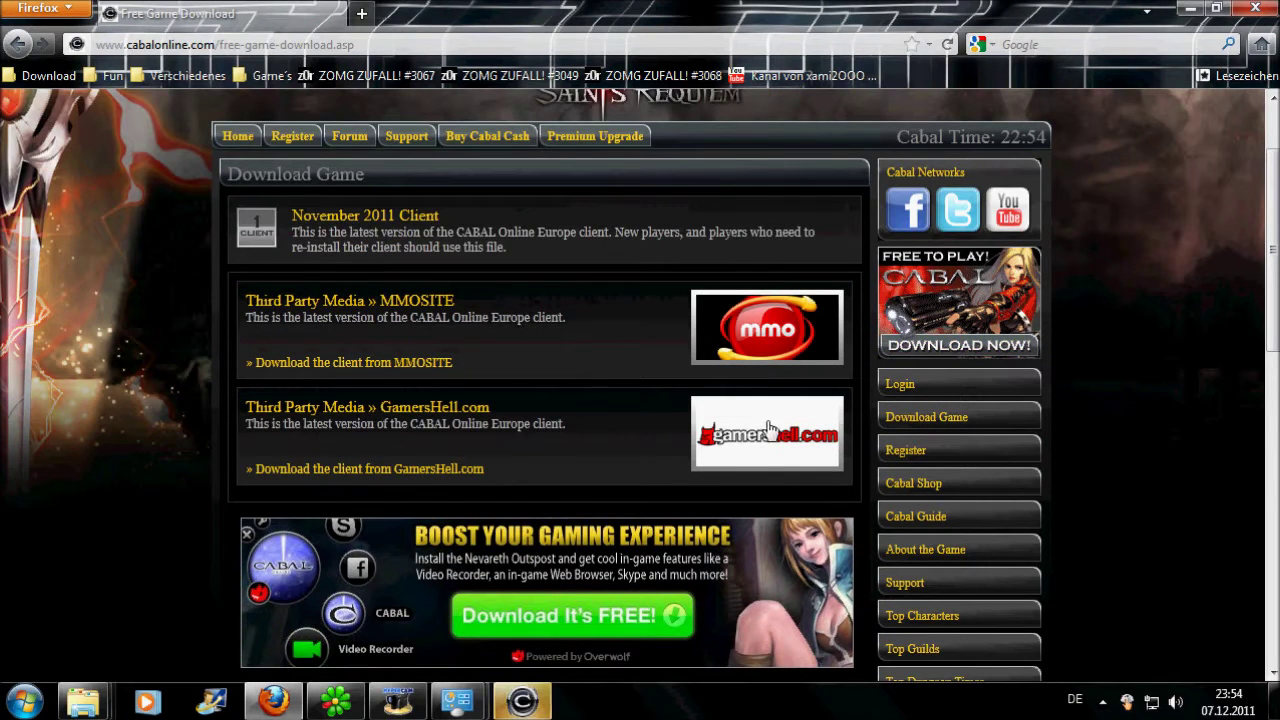
{"action": "scroll", "coordinate": [654, 428], "scroll_direction": "down", "scroll_amount": 4}
{"action": "scroll", "coordinate": [652, 502], "scroll_direction": "up", "scroll_amount": 2}
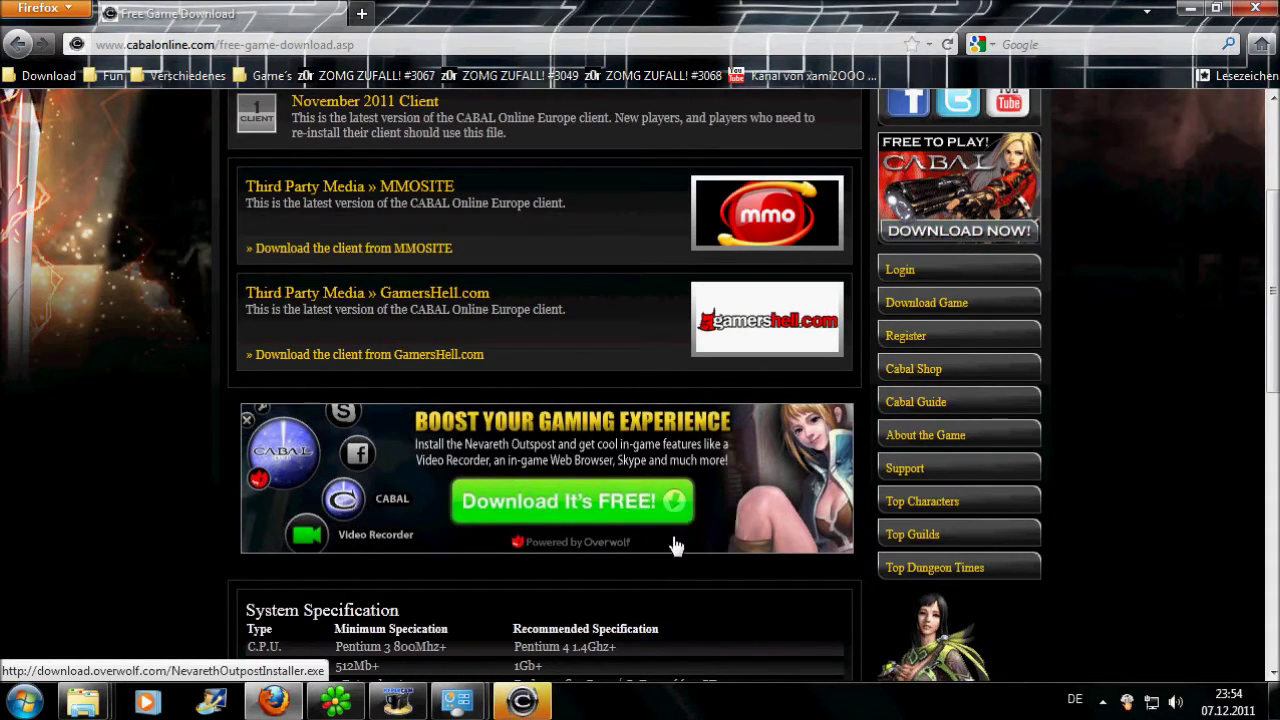
{"action": "left_click", "coordinate": [668, 502]}
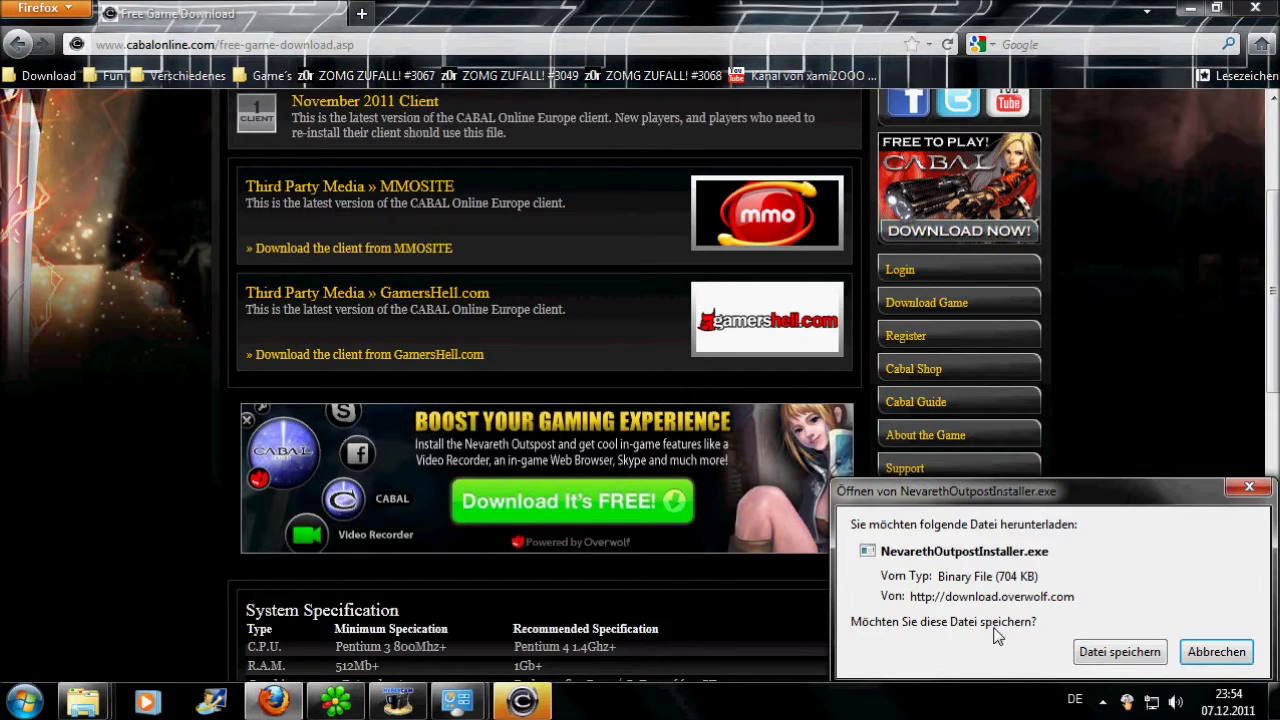
{"action": "left_click", "coordinate": [1112, 655]}
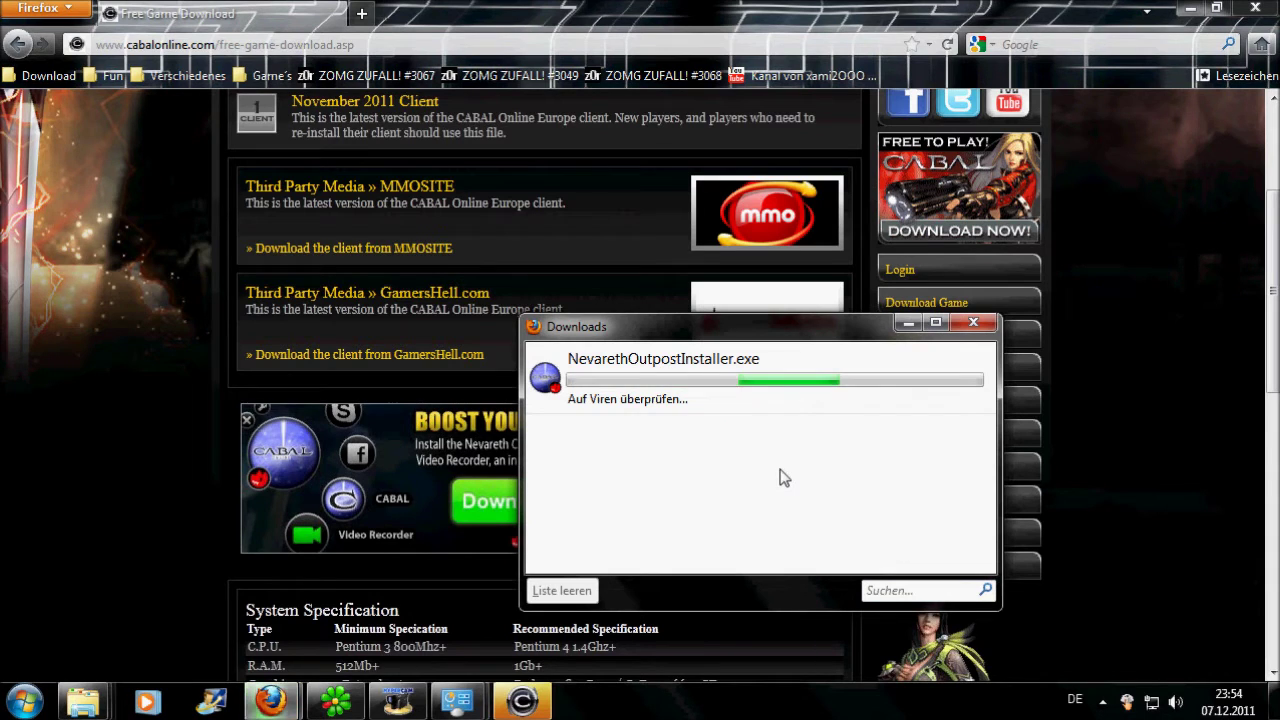
Step: Minimize the browser, launch the downloaded NevarethOutpostInstaller.exe, and dismiss the CABAL Online removal message
{"action": "left_click", "coordinate": [1190, 8]}
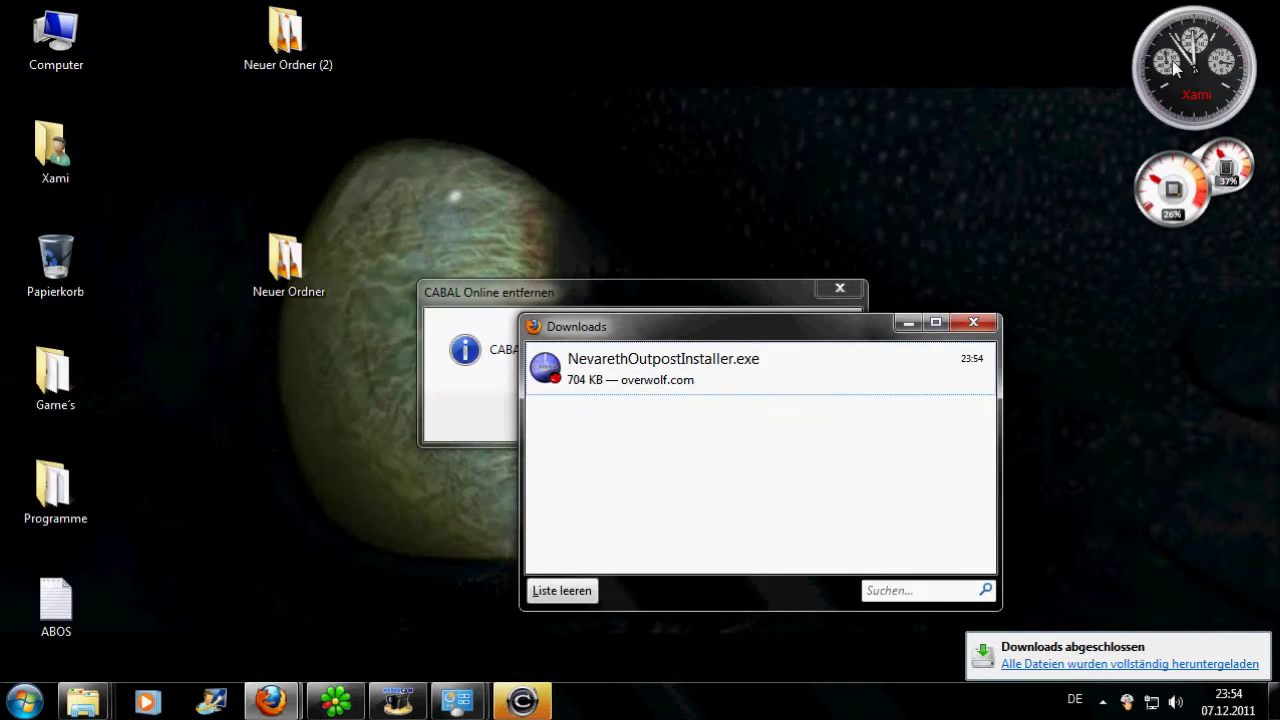
{"action": "left_click", "coordinate": [752, 372]}
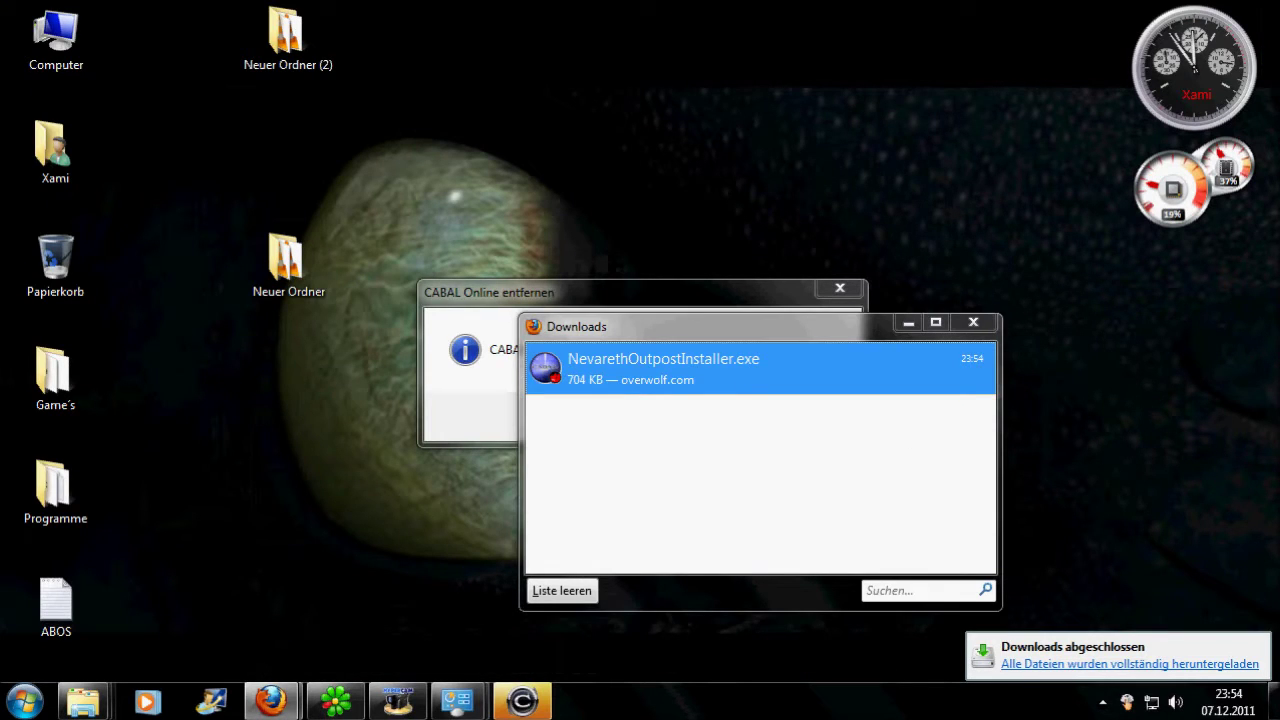
{"action": "left_click", "coordinate": [489, 350]}
{"action": "left_click", "coordinate": [776, 418]}
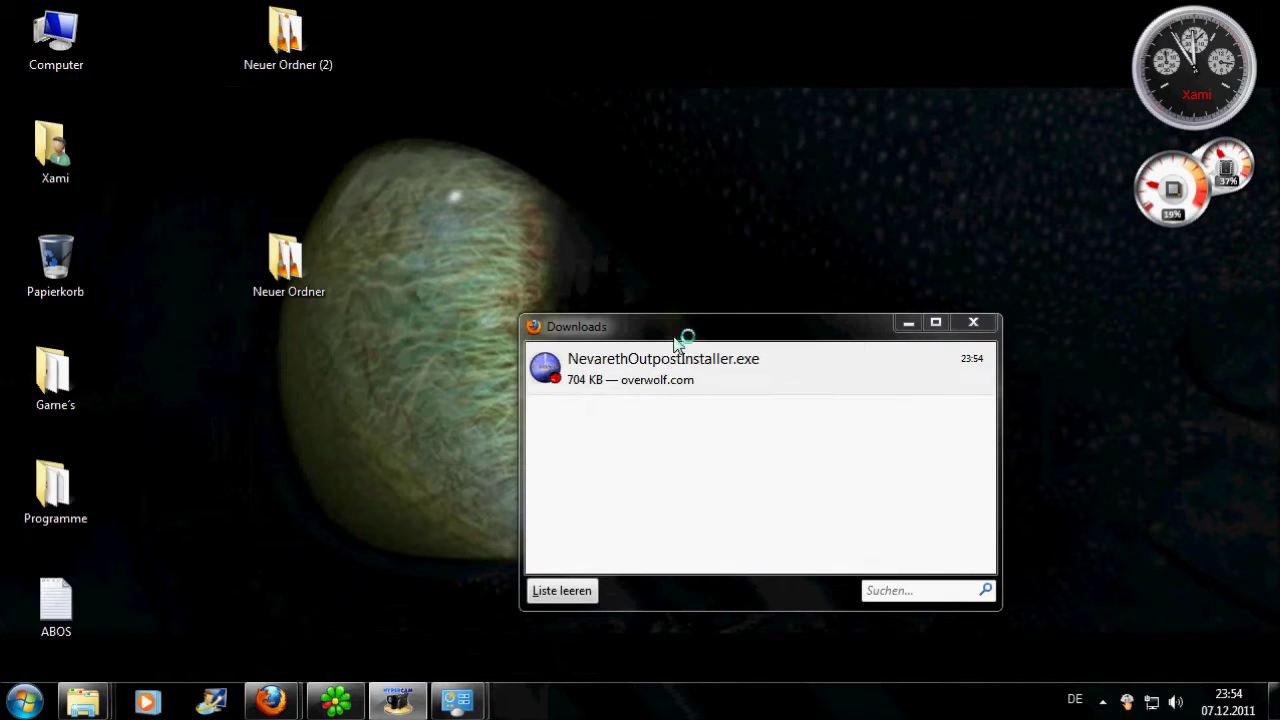
Step: Move the Downloads window out of the way and run the Nevareth Outpost installation
{"action": "left_click_drag", "start_coordinate": [679, 332], "coordinate": [604, 258]}
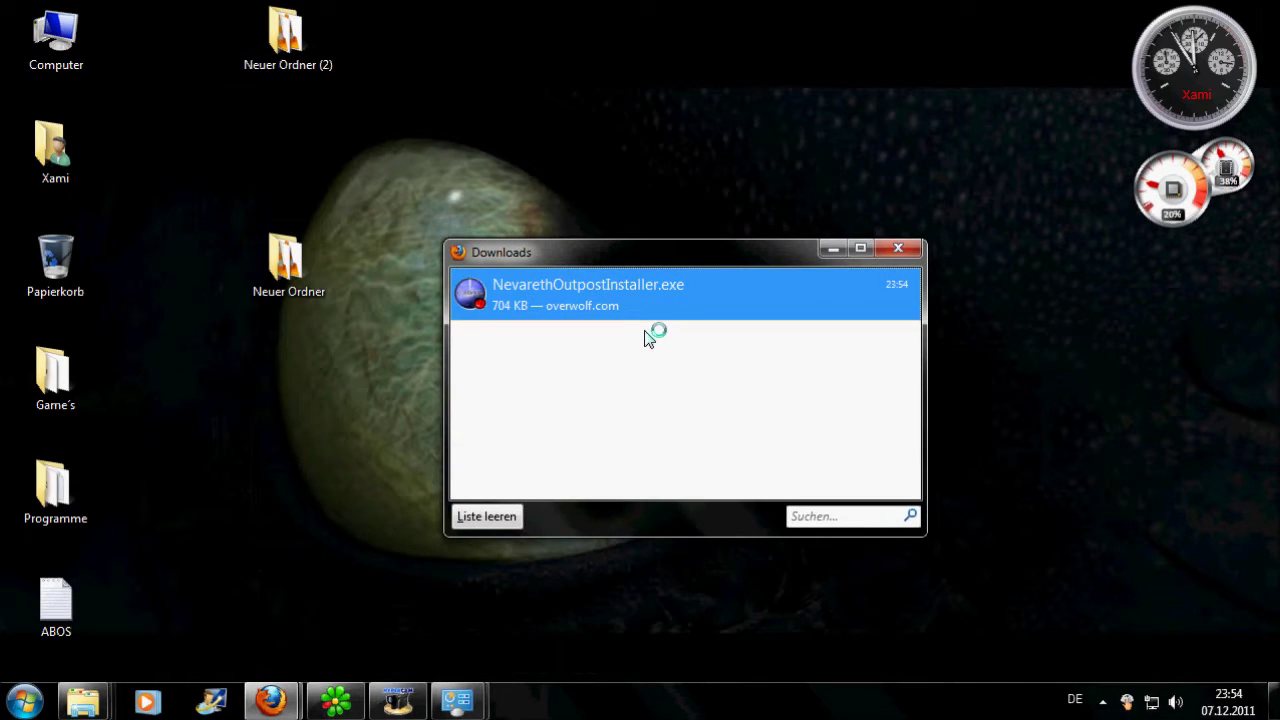
{"action": "mouse_move", "coordinate": [696, 263]}
{"action": "left_mouse_down"}
{"action": "mouse_move", "coordinate": [760, 506]}
{"action": "mouse_move", "coordinate": [670, 582]}
{"action": "left_mouse_up"}
{"action": "left_click", "coordinate": [736, 494]}
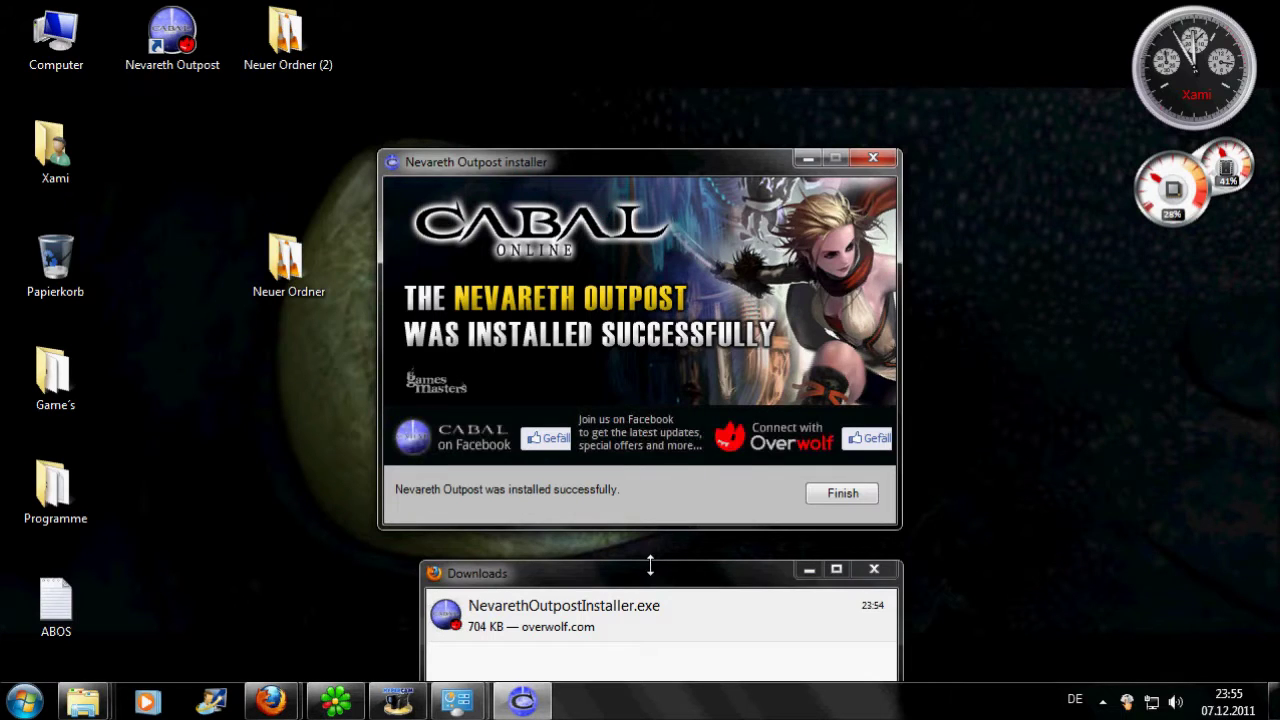
Step: Bring the Downloads window back up, clear its list, and maximize it
{"action": "left_click_drag", "start_coordinate": [647, 581], "coordinate": [624, 365]}
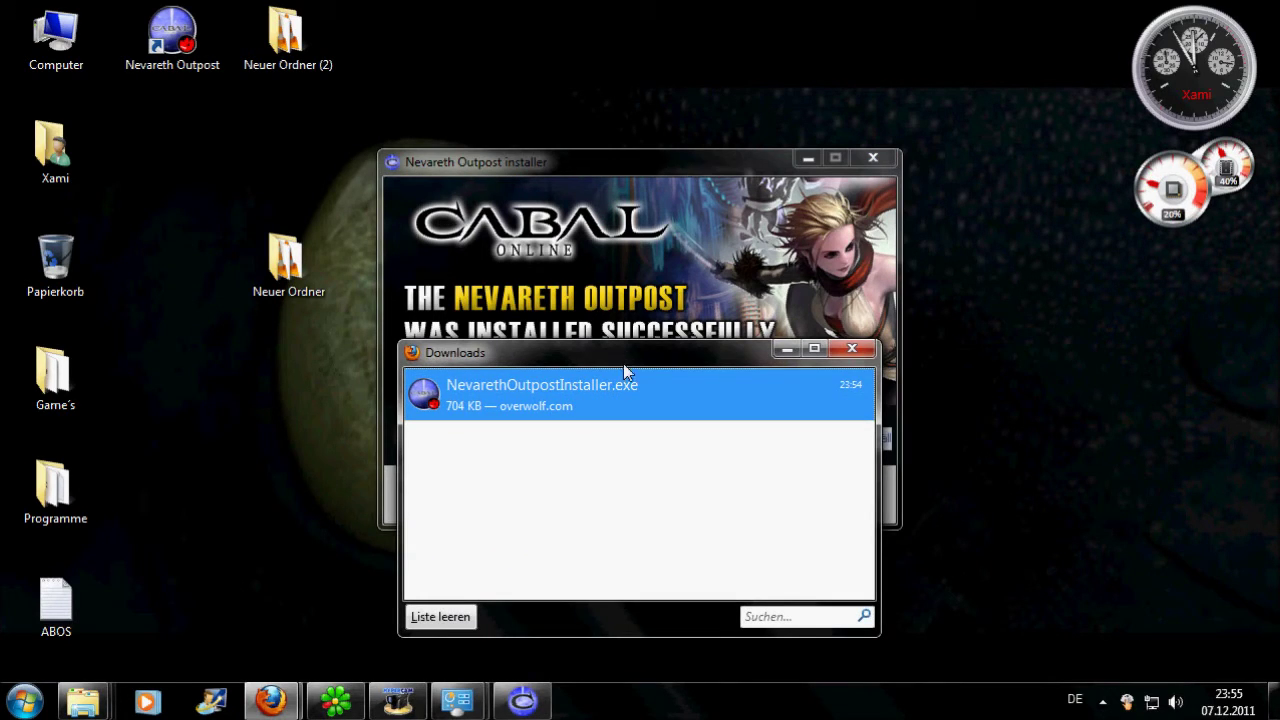
{"action": "left_click", "coordinate": [83, 701]}
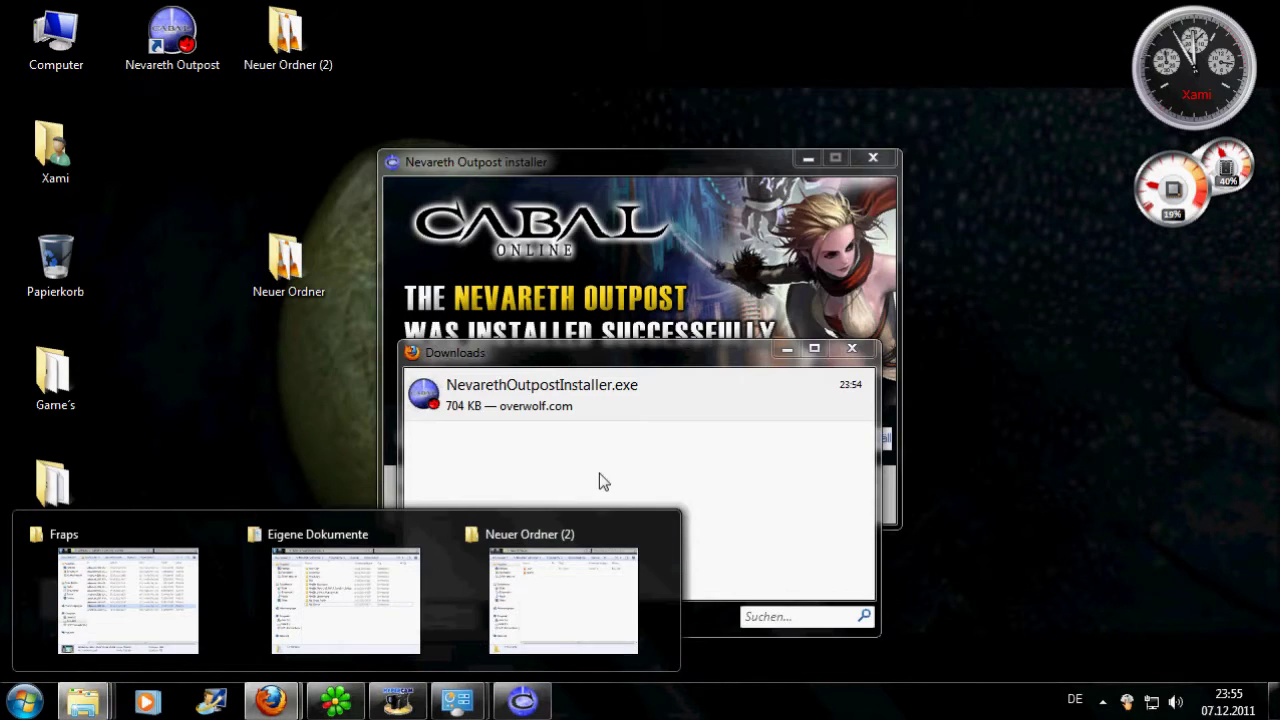
{"action": "left_click", "coordinate": [603, 481]}
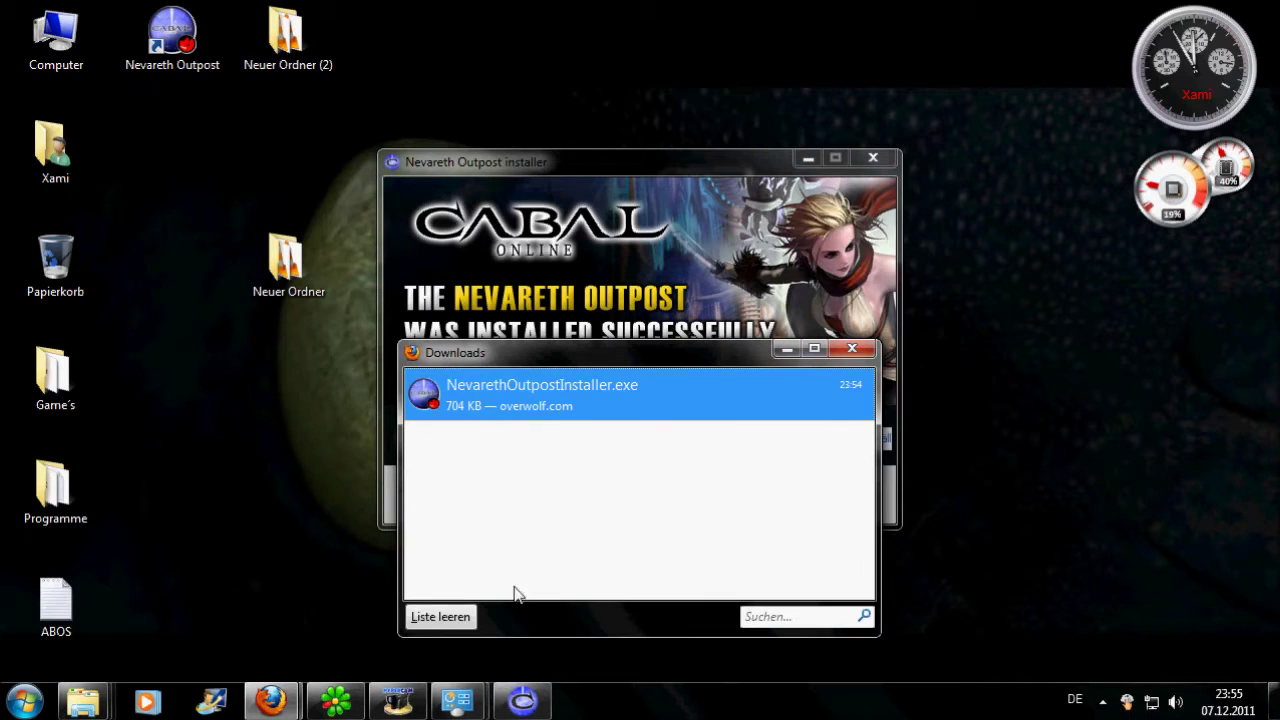
{"action": "left_click", "coordinate": [448, 620]}
{"action": "left_click", "coordinate": [814, 348]}
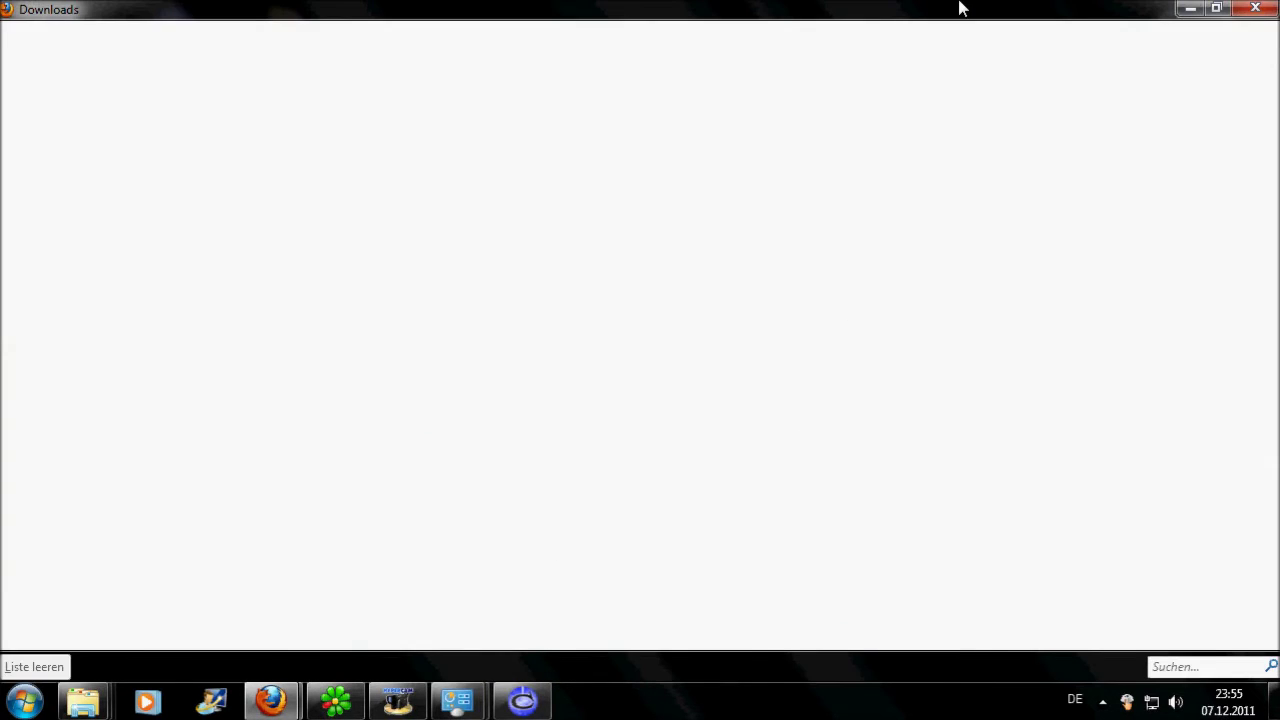
Step: Put the Downloads window away, complete the Nevareth Outpost installer, and launch Nevareth Outpost from its desktop shortcut
{"action": "double_click", "coordinate": [960, 8]}
{"action": "left_click", "coordinate": [855, 350]}
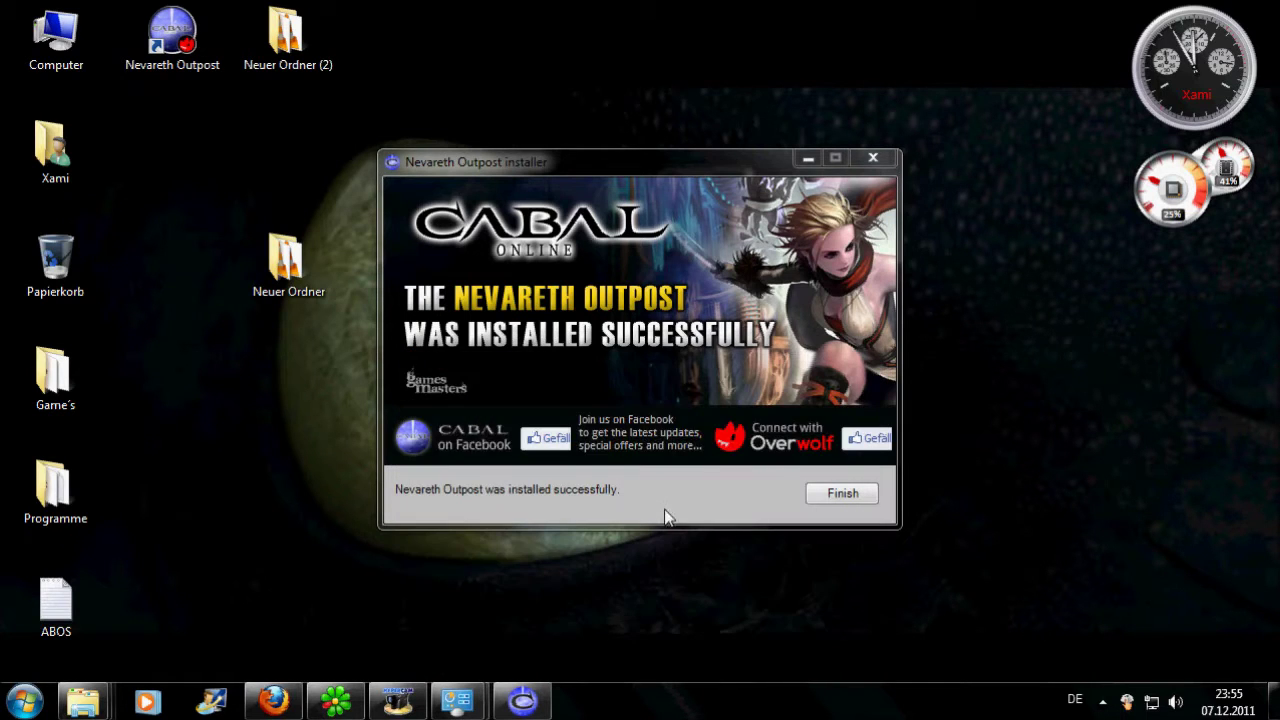
{"action": "left_click", "coordinate": [822, 495]}
{"action": "left_click", "coordinate": [165, 30]}
{"action": "left_click", "coordinate": [163, 25]}
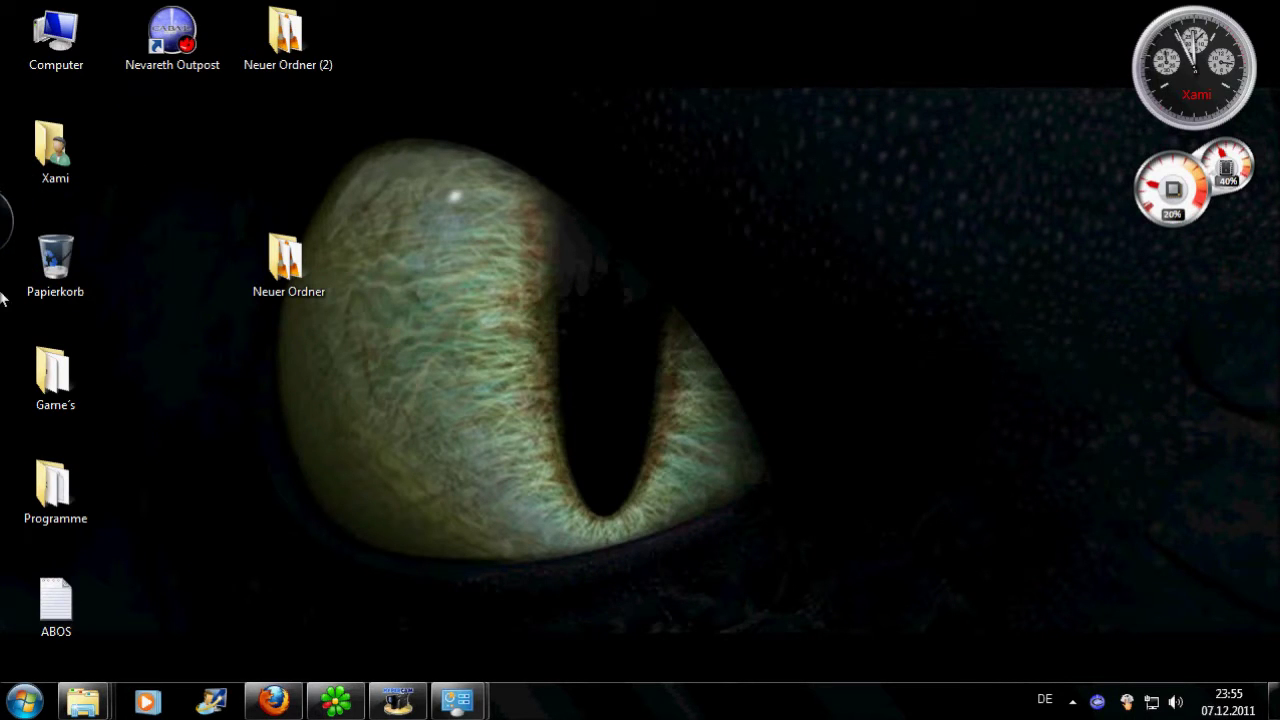
Step: Open the CABAL website widget from the Nevareth Outpost dock, then inspect the widget organizer, dismiss its tip, and close it
{"action": "mouse_move", "coordinate": [5, 200]}
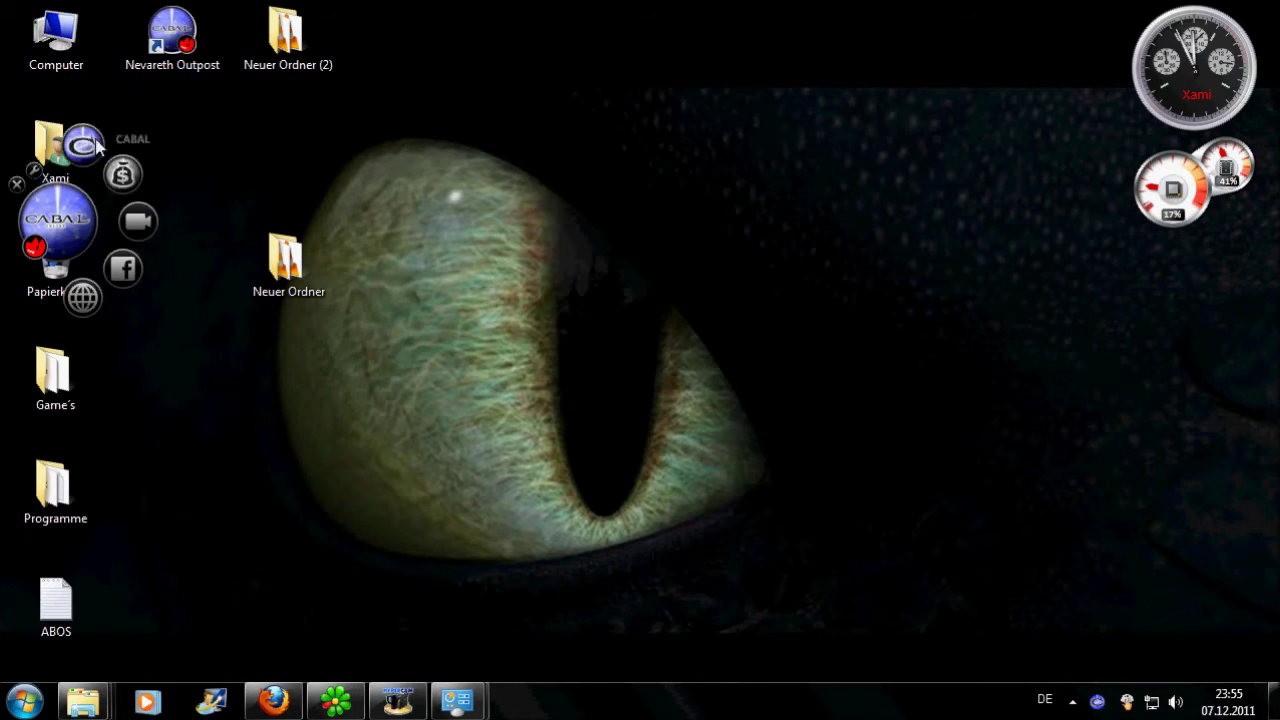
{"action": "left_click", "coordinate": [86, 146]}
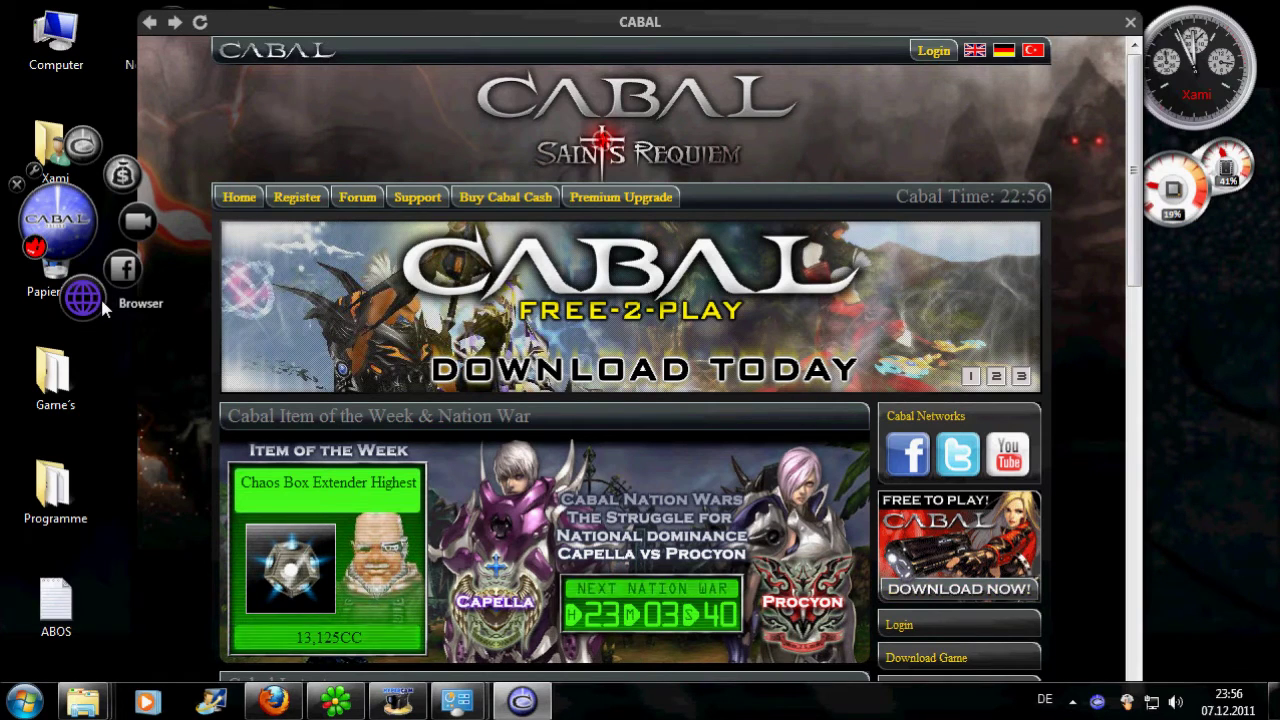
{"action": "left_click", "coordinate": [75, 220]}
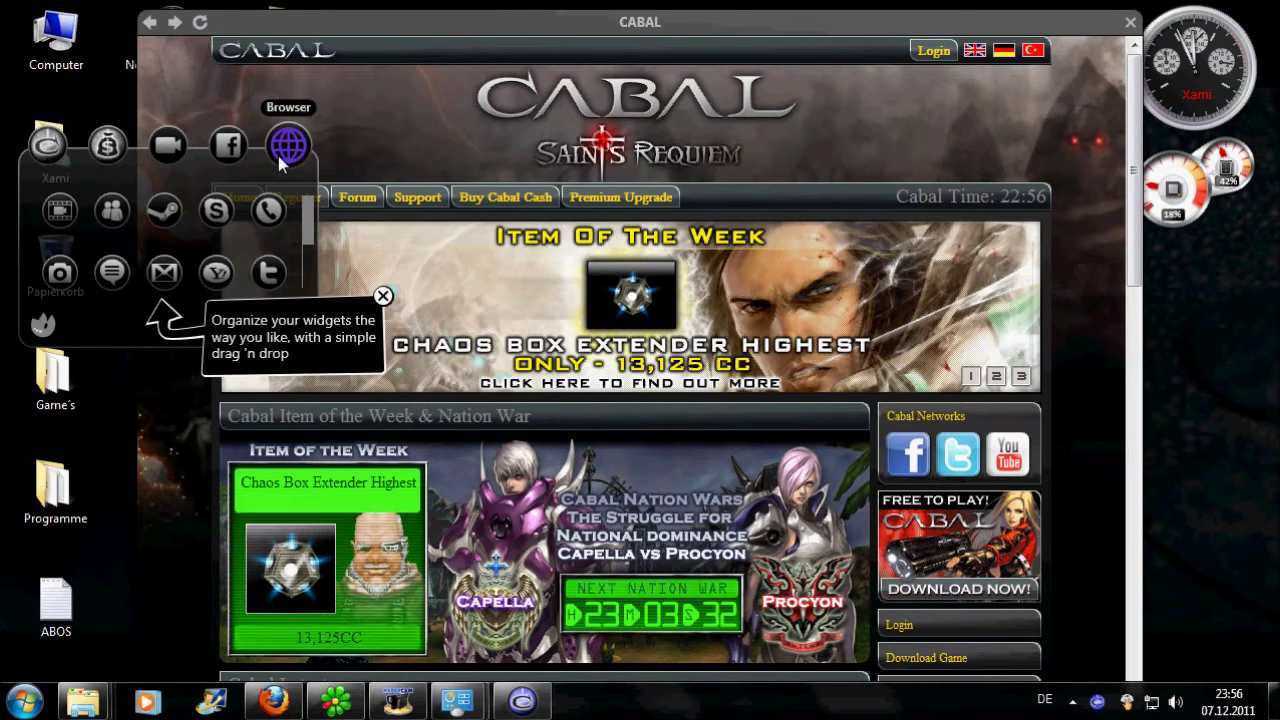
{"action": "mouse_move", "coordinate": [314, 230]}
{"action": "left_mouse_down"}
{"action": "mouse_move", "coordinate": [312, 281]}
{"action": "mouse_move", "coordinate": [314, 229]}
{"action": "left_mouse_up"}
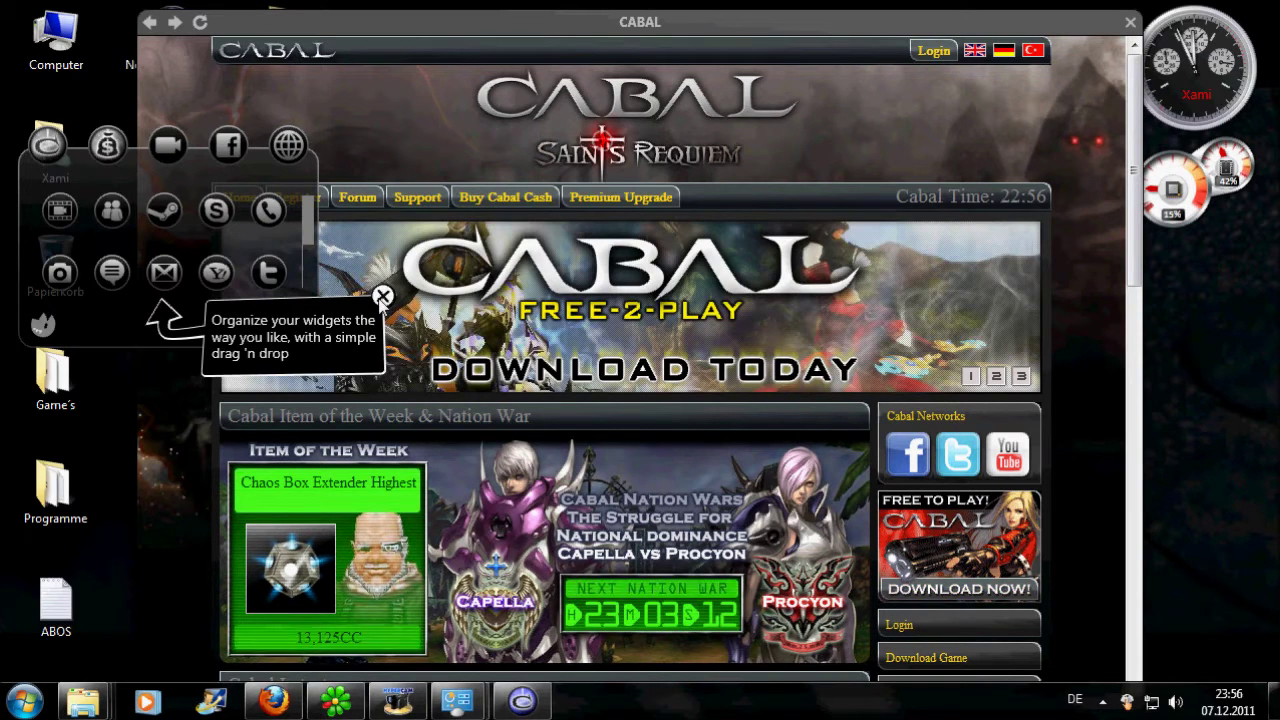
{"action": "left_click", "coordinate": [383, 296]}
{"action": "left_click", "coordinate": [83, 214]}
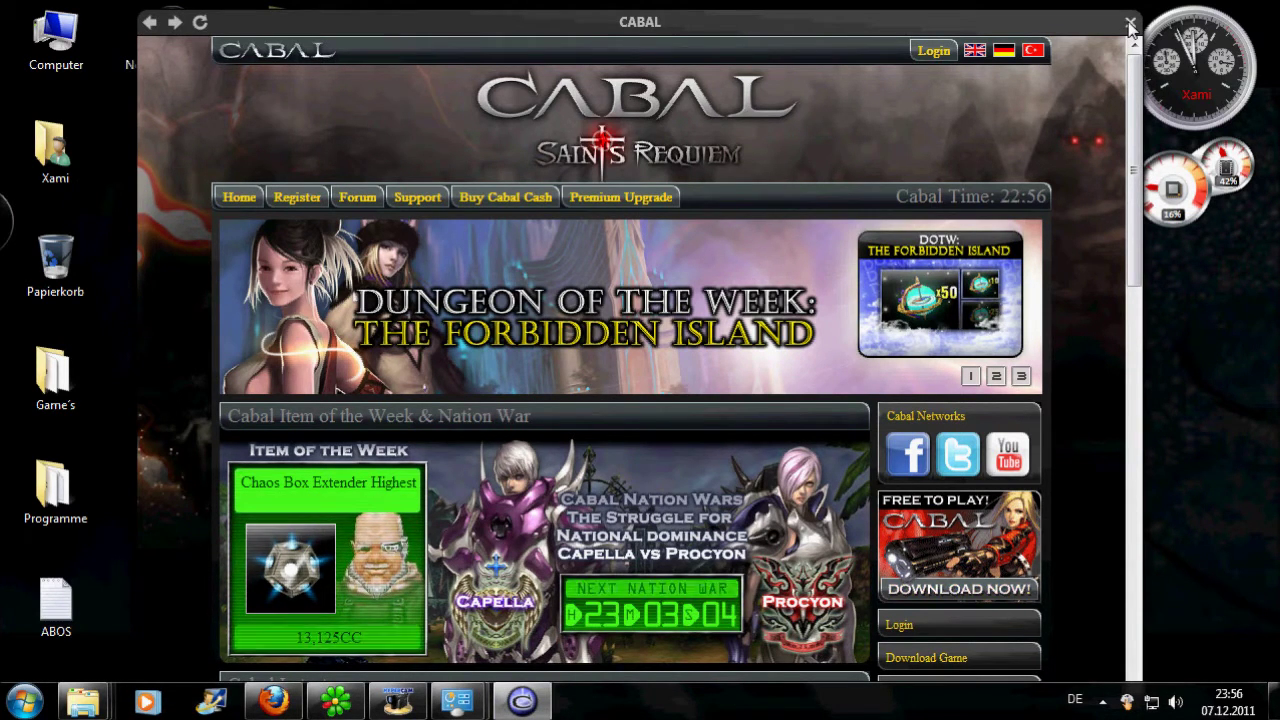
Step: Open the Download Game page in the Outpost's CABAL window and follow the GamersHell.com client link
{"action": "scroll", "coordinate": [965, 262], "scroll_direction": "down", "scroll_amount": 3}
{"action": "left_click", "coordinate": [965, 262]}
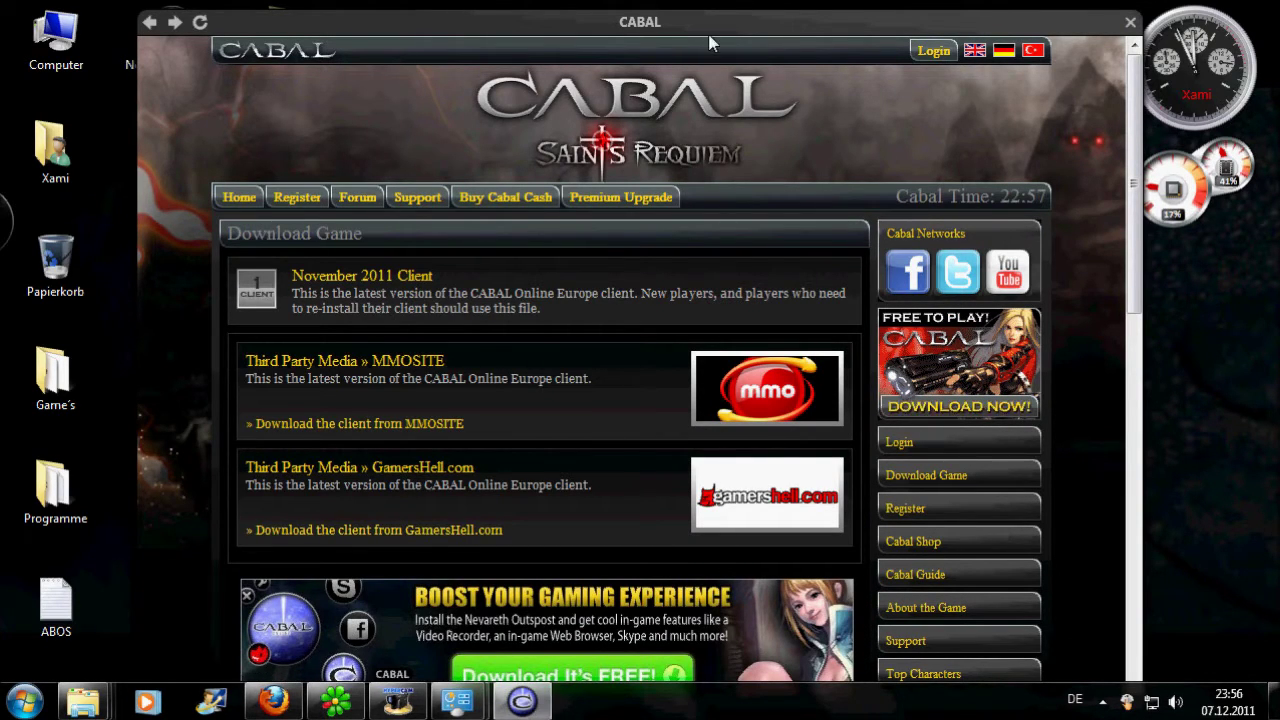
{"action": "scroll", "coordinate": [658, 266], "scroll_direction": "down", "scroll_amount": 3}
{"action": "scroll", "coordinate": [655, 265], "scroll_direction": "up", "scroll_amount": 2}
{"action": "scroll", "coordinate": [651, 262], "scroll_direction": "down", "scroll_amount": 3}
{"action": "scroll", "coordinate": [651, 262], "scroll_direction": "up", "scroll_amount": 5}
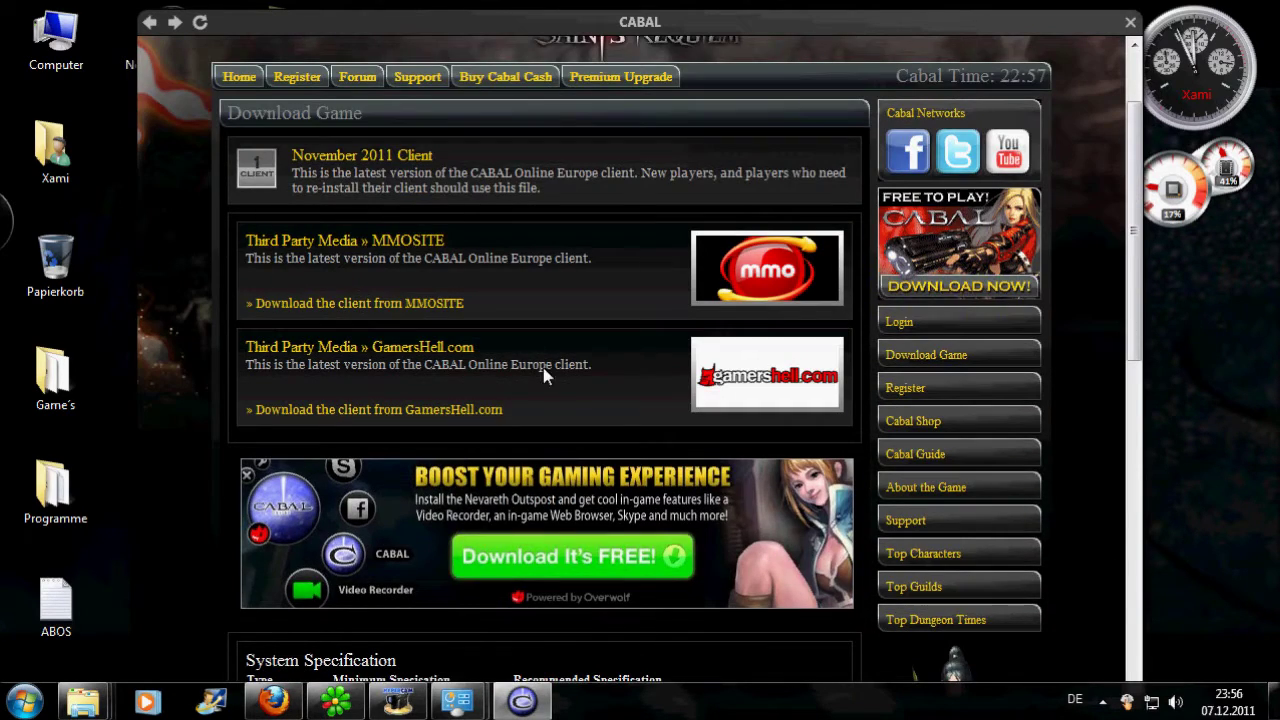
{"action": "left_click", "coordinate": [793, 380]}
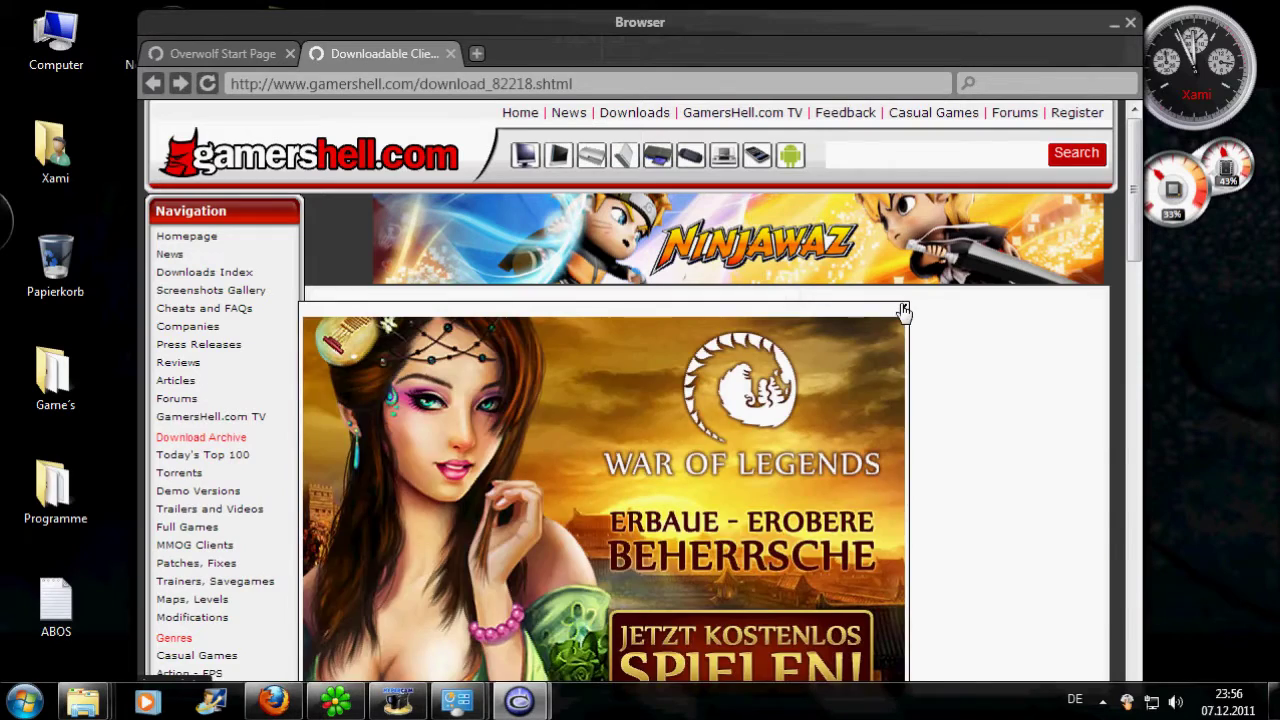
Step: Review the Saint's Requiem client's download options on GamersHell and choose the direct download instead of the torrent
{"action": "scroll", "coordinate": [621, 430], "scroll_direction": "down", "scroll_amount": 3}
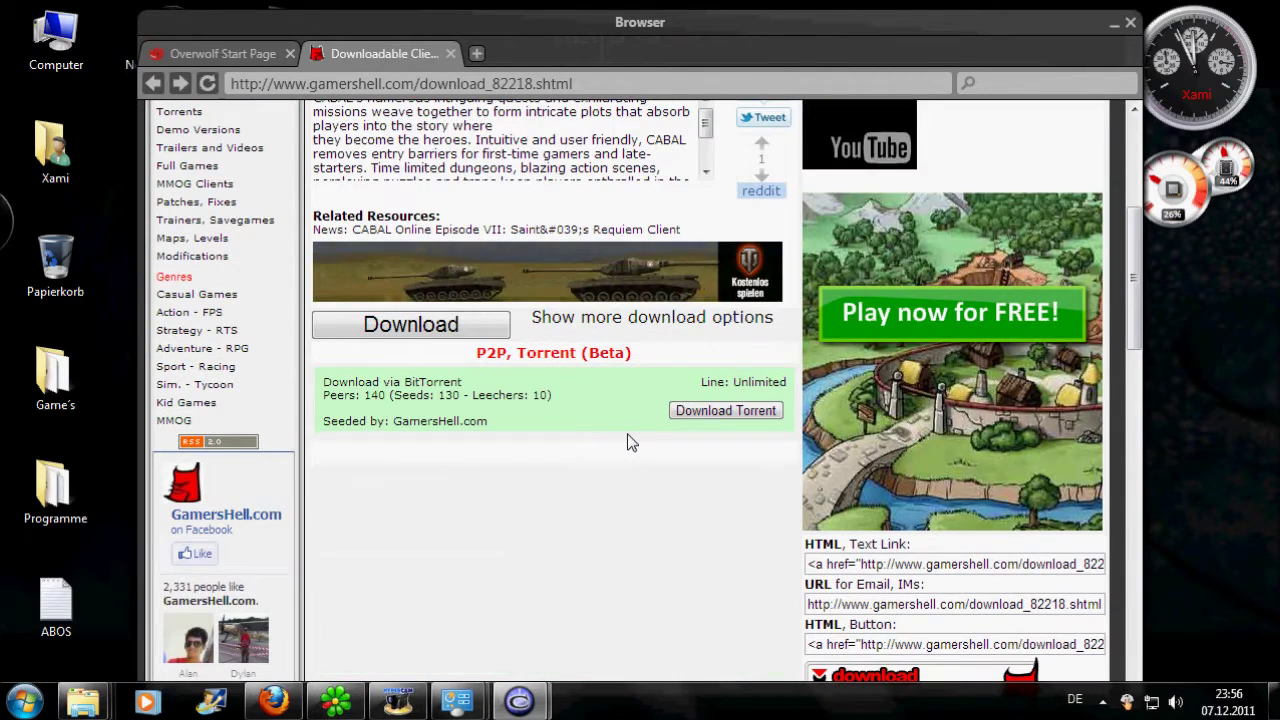
{"action": "scroll", "coordinate": [630, 443], "scroll_direction": "up", "scroll_amount": 1}
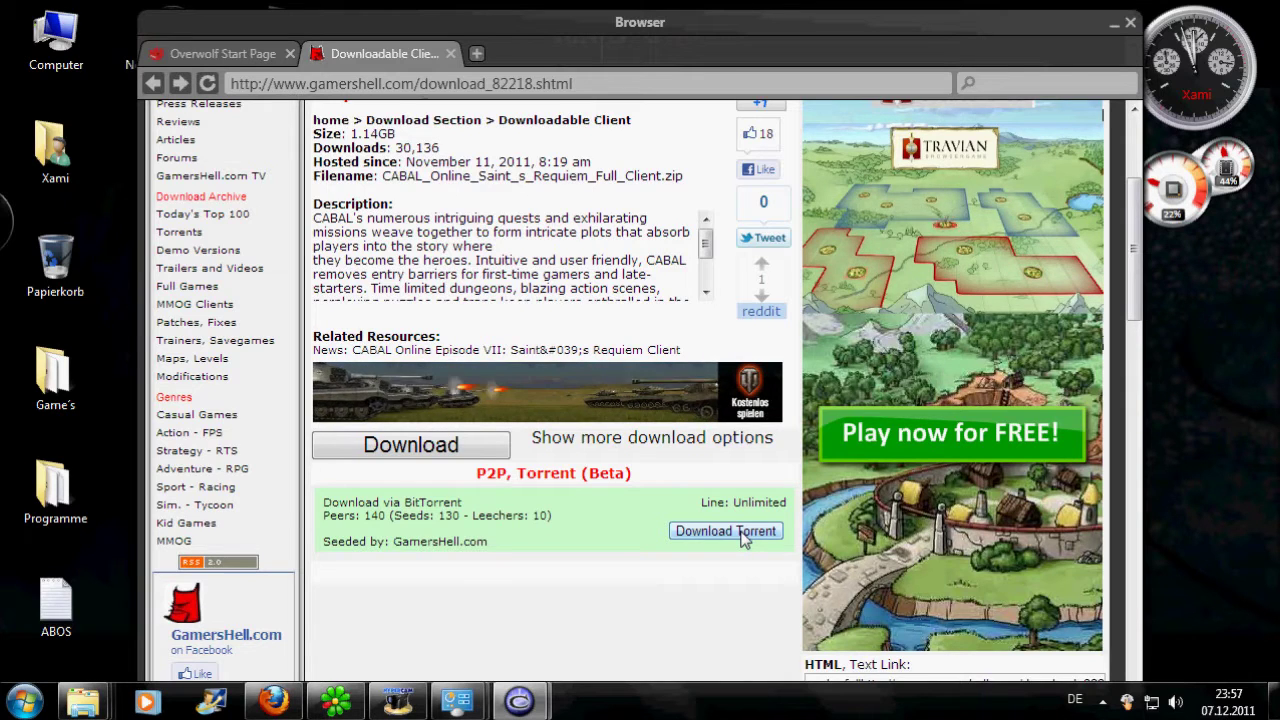
{"action": "scroll", "coordinate": [743, 540], "scroll_direction": "up", "scroll_amount": 2}
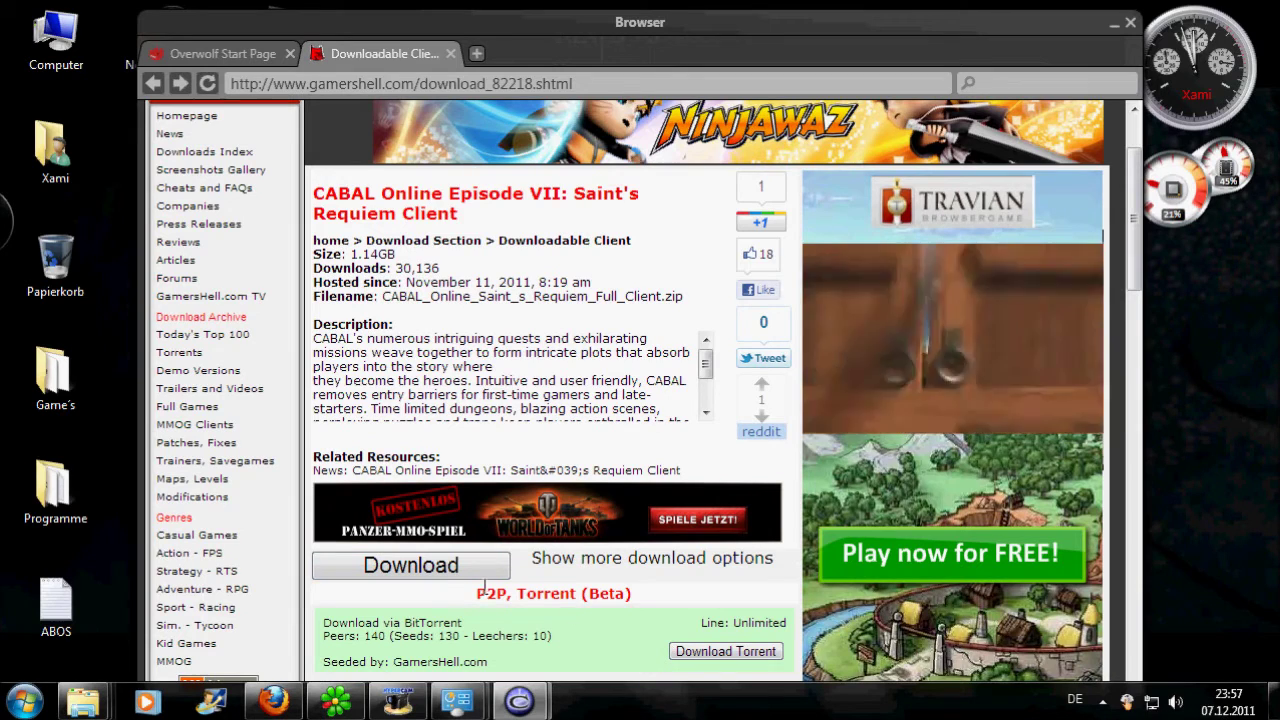
{"action": "left_click", "coordinate": [453, 576]}
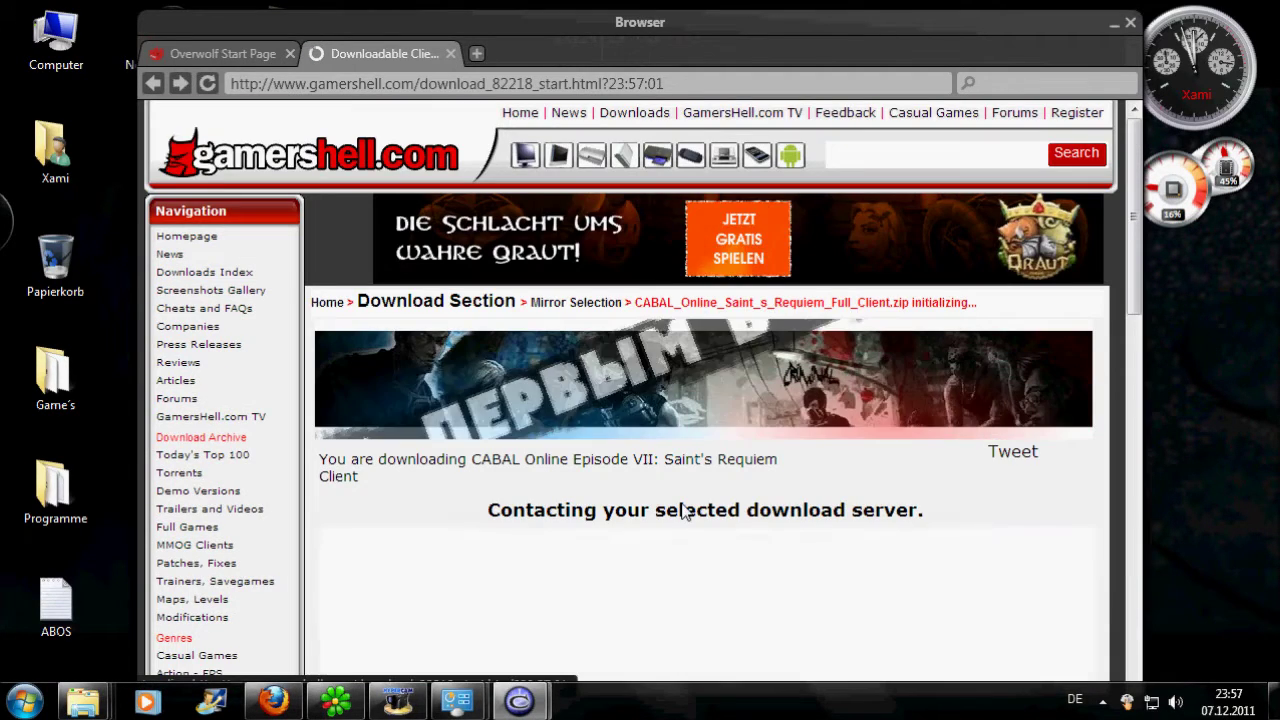
Step: Try to download CABAL_Online_Saint_s_Requiem_Full_Client.zip in the Outpost browser
{"action": "scroll", "coordinate": [720, 520], "scroll_direction": "down", "scroll_amount": 3}
{"action": "scroll", "coordinate": [716, 515], "scroll_direction": "down", "scroll_amount": 5}
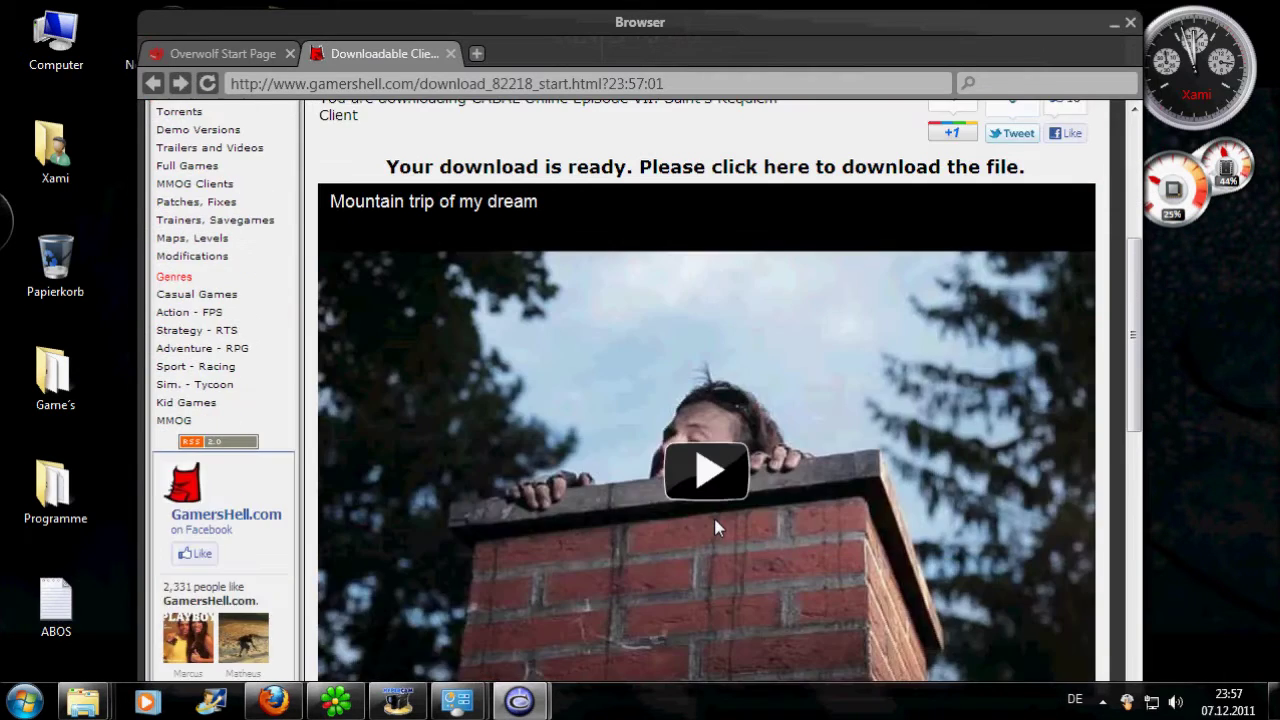
{"action": "scroll", "coordinate": [714, 518], "scroll_direction": "up", "scroll_amount": 5}
{"action": "left_click", "coordinate": [788, 408]}
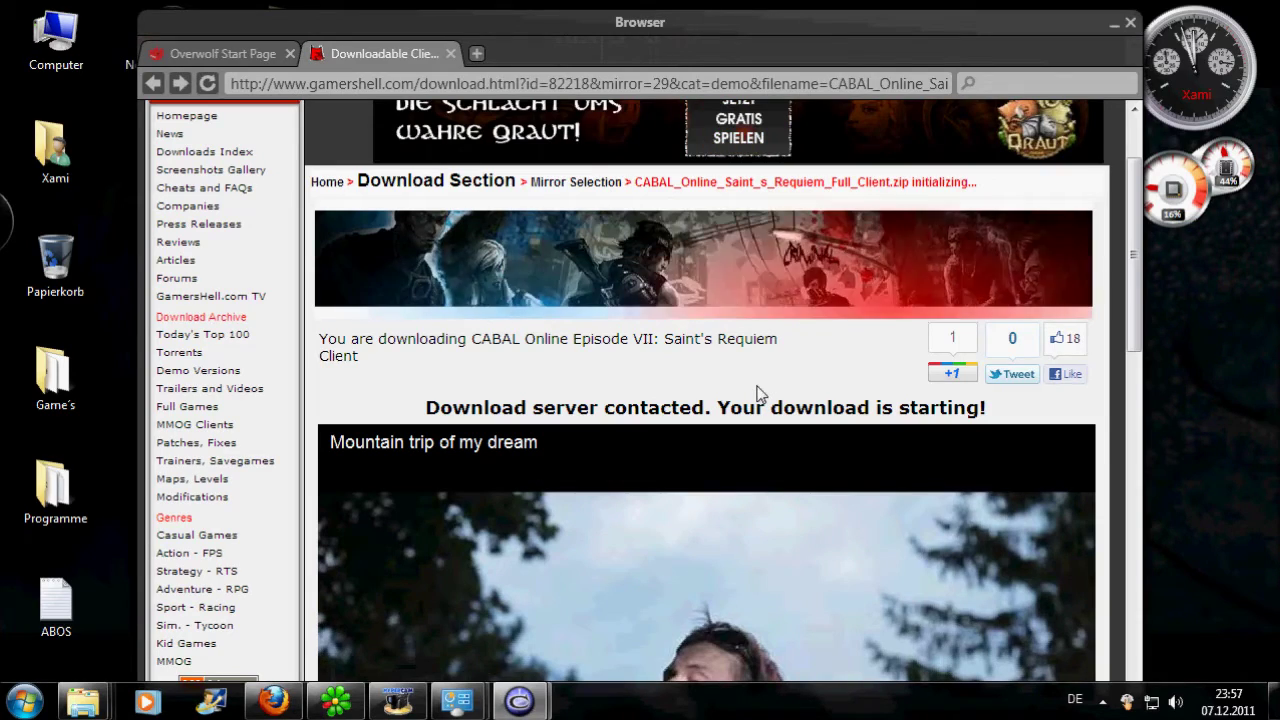
{"action": "scroll", "coordinate": [838, 402], "scroll_direction": "down", "scroll_amount": 15}
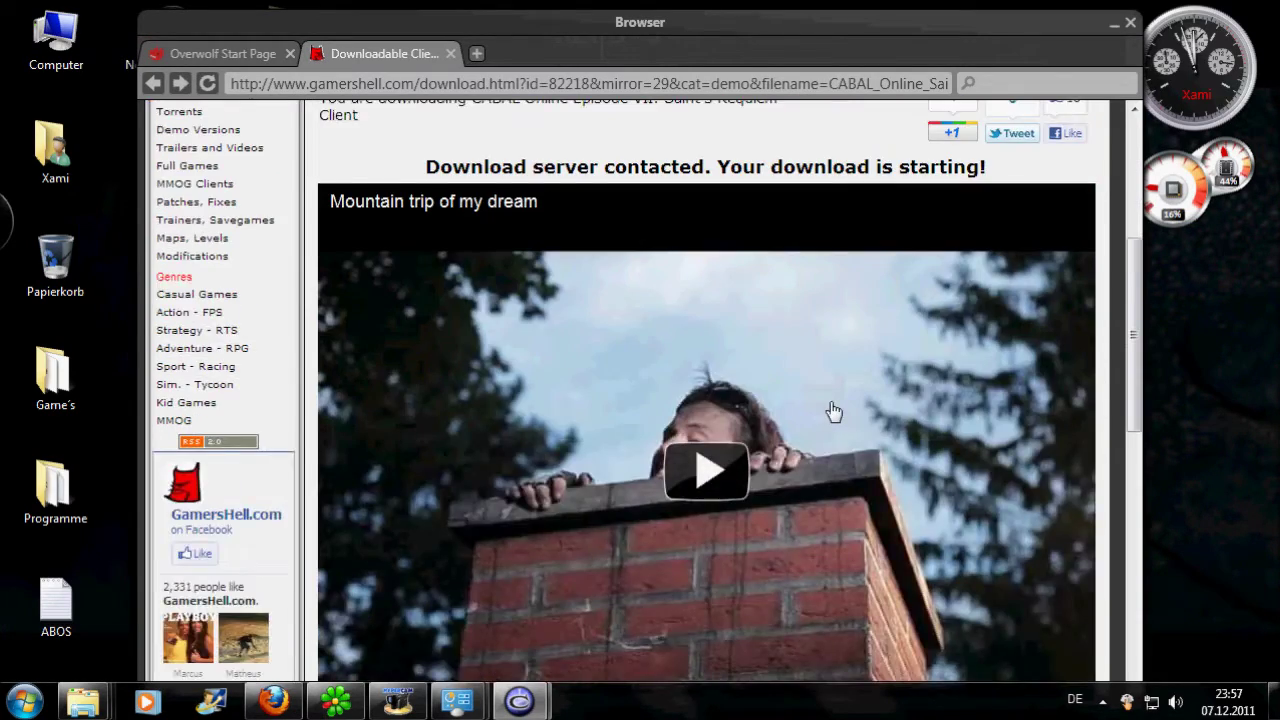
{"action": "scroll", "coordinate": [832, 405], "scroll_direction": "up", "scroll_amount": 15}
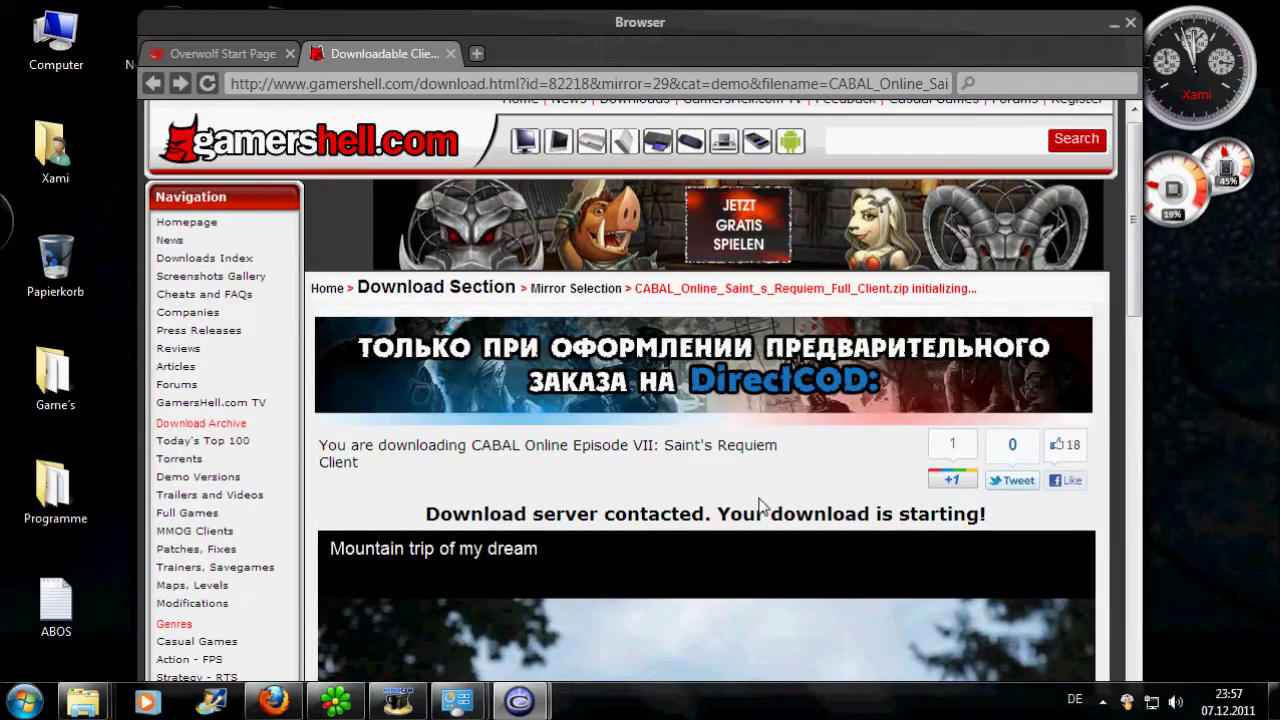
{"action": "scroll", "coordinate": [757, 507], "scroll_direction": "down", "scroll_amount": 1}
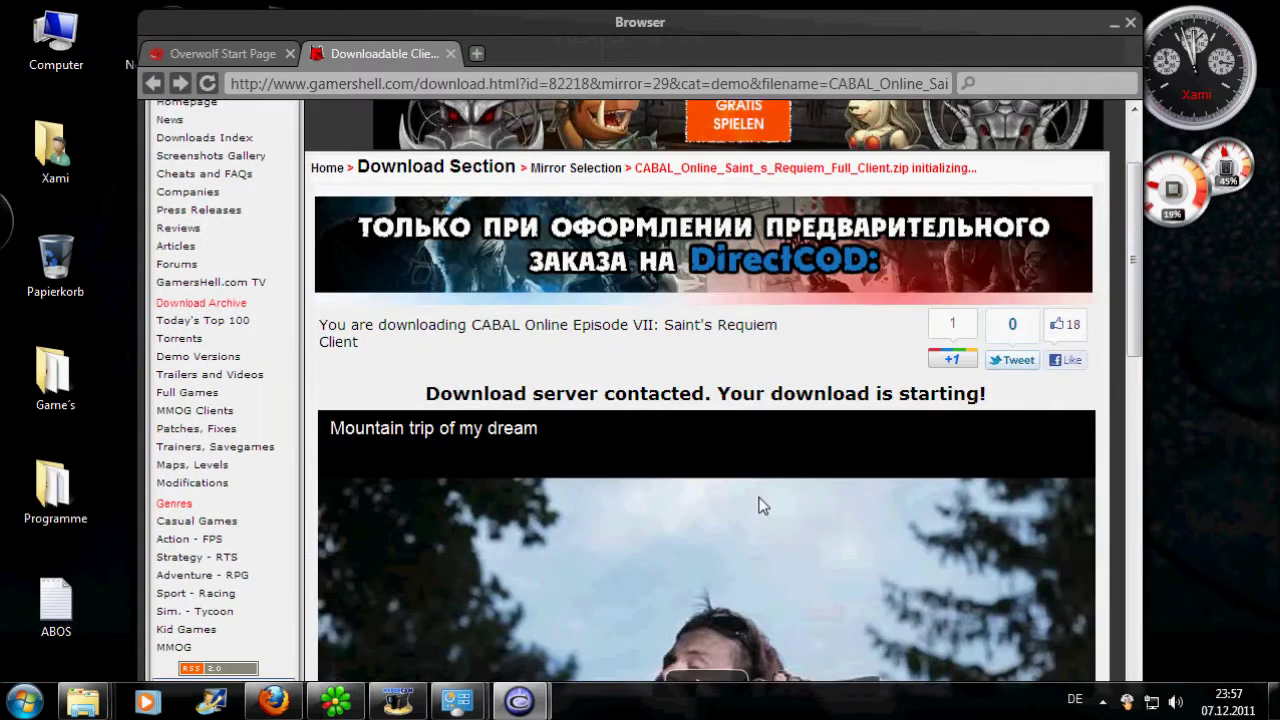
Step: Switch to Firefox, open the GamersHell.com client page from the Cabal download page, and close the advertisement overlay
{"action": "left_click", "coordinate": [273, 700]}
{"action": "left_click", "coordinate": [925, 187]}
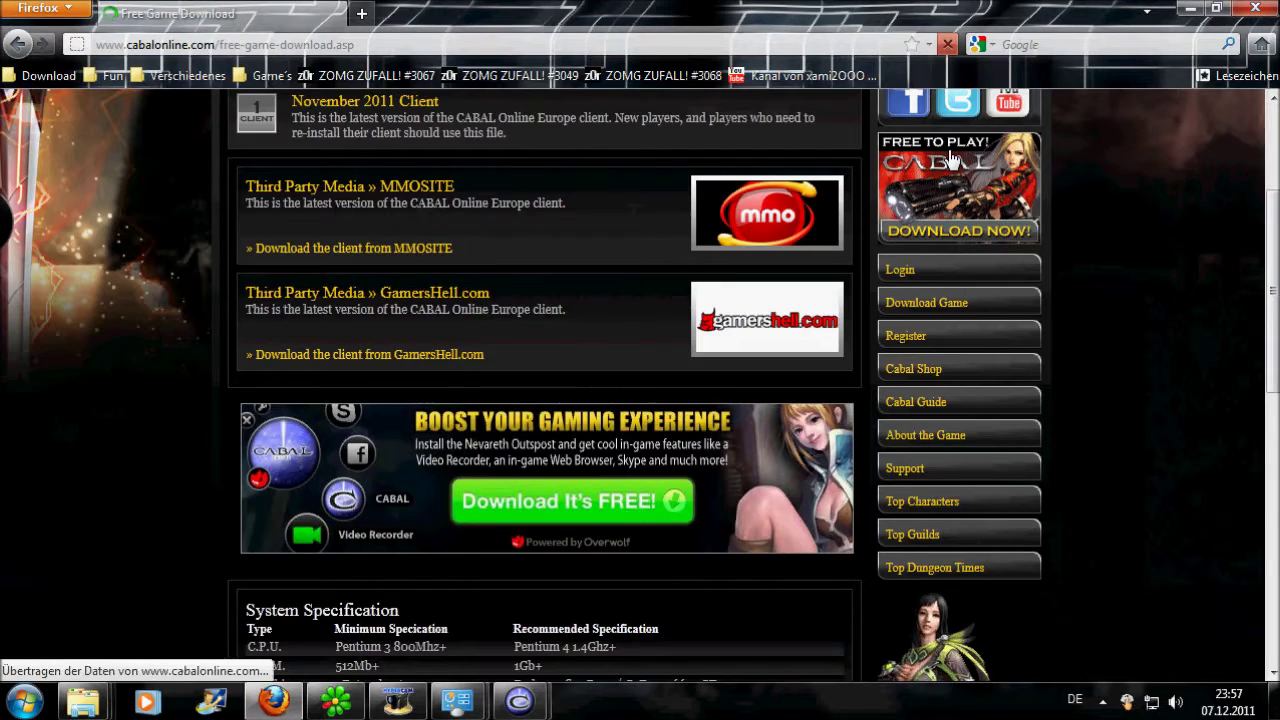
{"action": "left_click", "coordinate": [806, 556]}
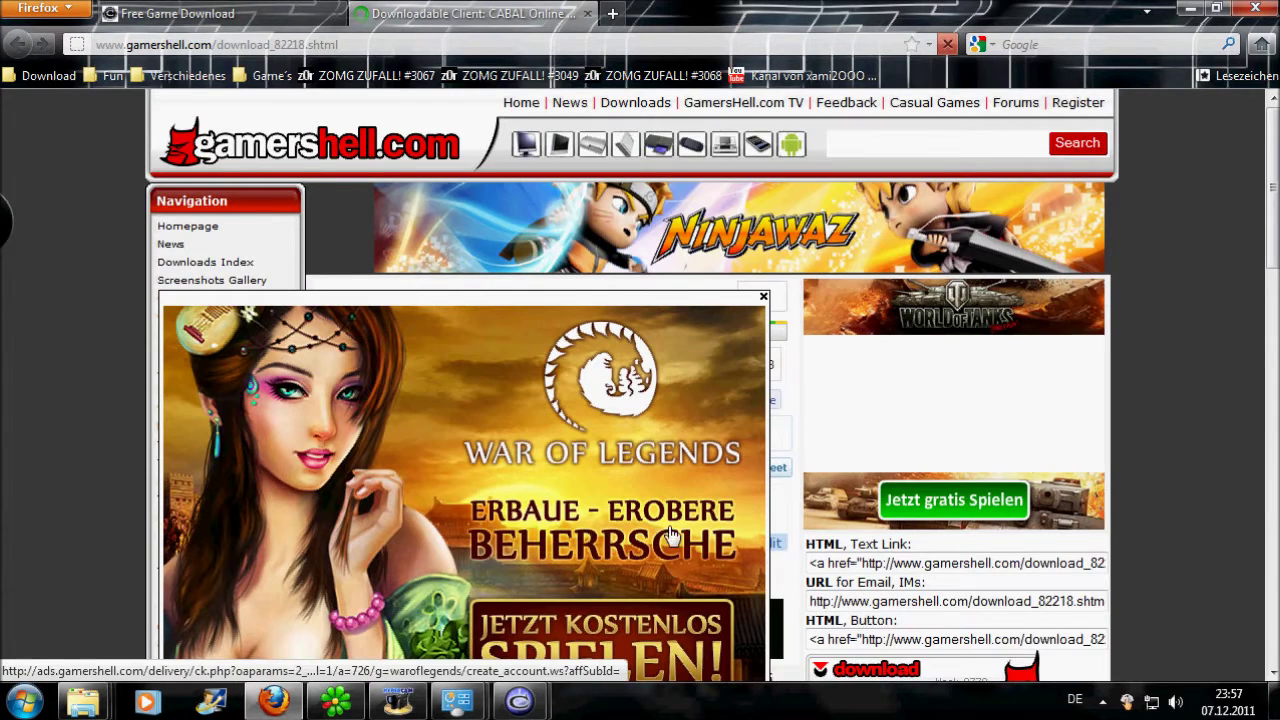
{"action": "scroll", "coordinate": [776, 400], "scroll_direction": "down", "scroll_amount": 2}
{"action": "left_click", "coordinate": [763, 298]}
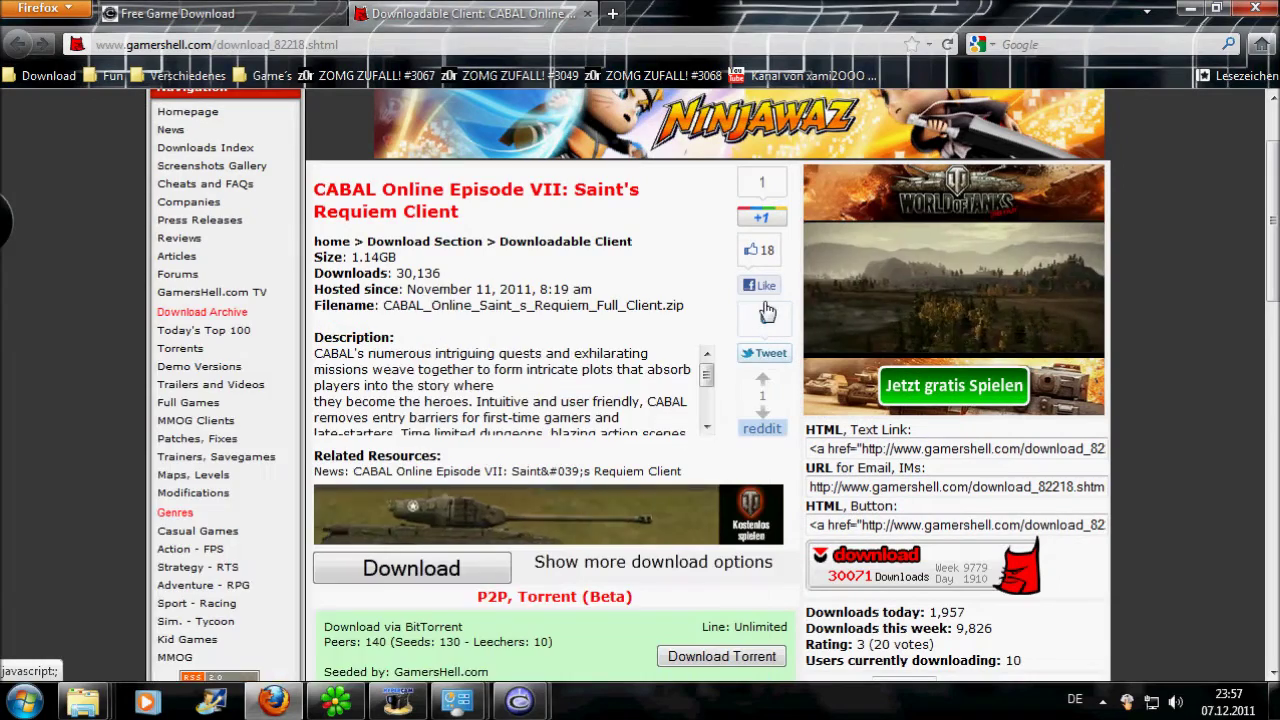
Step: Look over the CABAL Online Episode VII: Saint's Requiem Client page and request the direct download
{"action": "scroll", "coordinate": [466, 523], "scroll_direction": "down", "scroll_amount": 4}
{"action": "scroll", "coordinate": [627, 325], "scroll_direction": "up", "scroll_amount": 4}
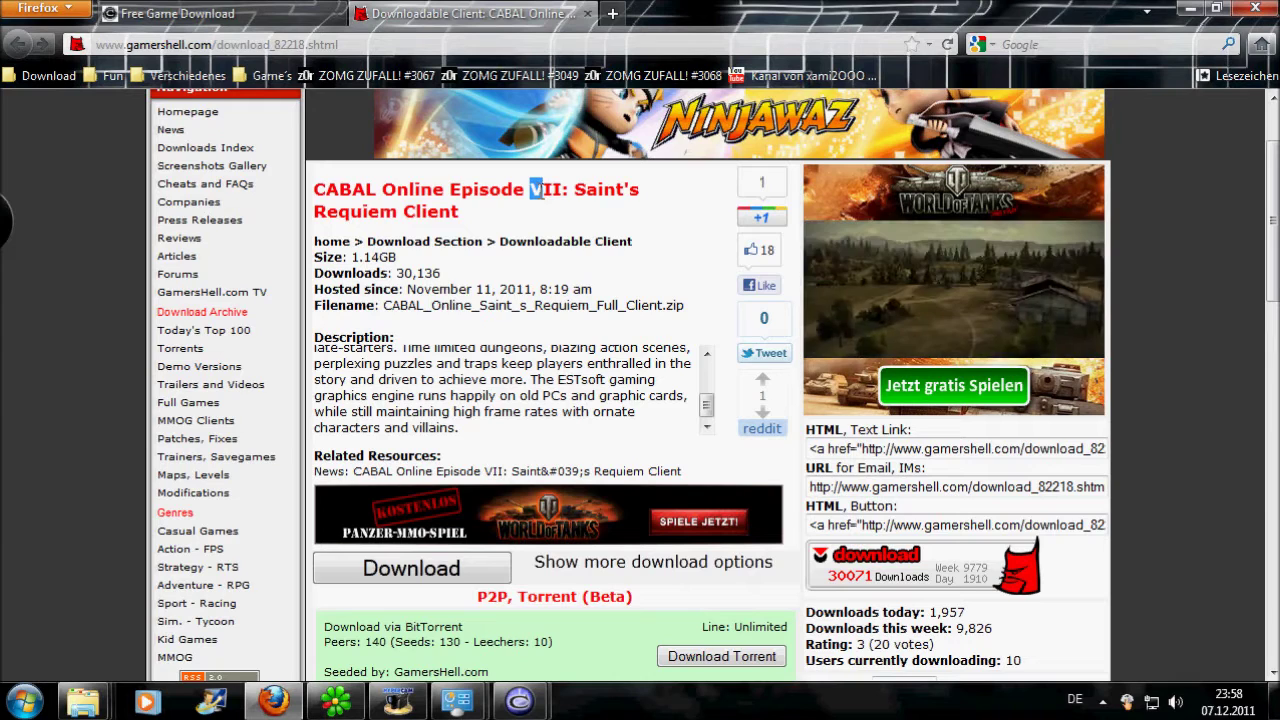
{"action": "left_click_drag", "start_coordinate": [545, 193], "coordinate": [566, 193]}
{"action": "scroll", "coordinate": [603, 446], "scroll_direction": "down", "scroll_amount": 4}
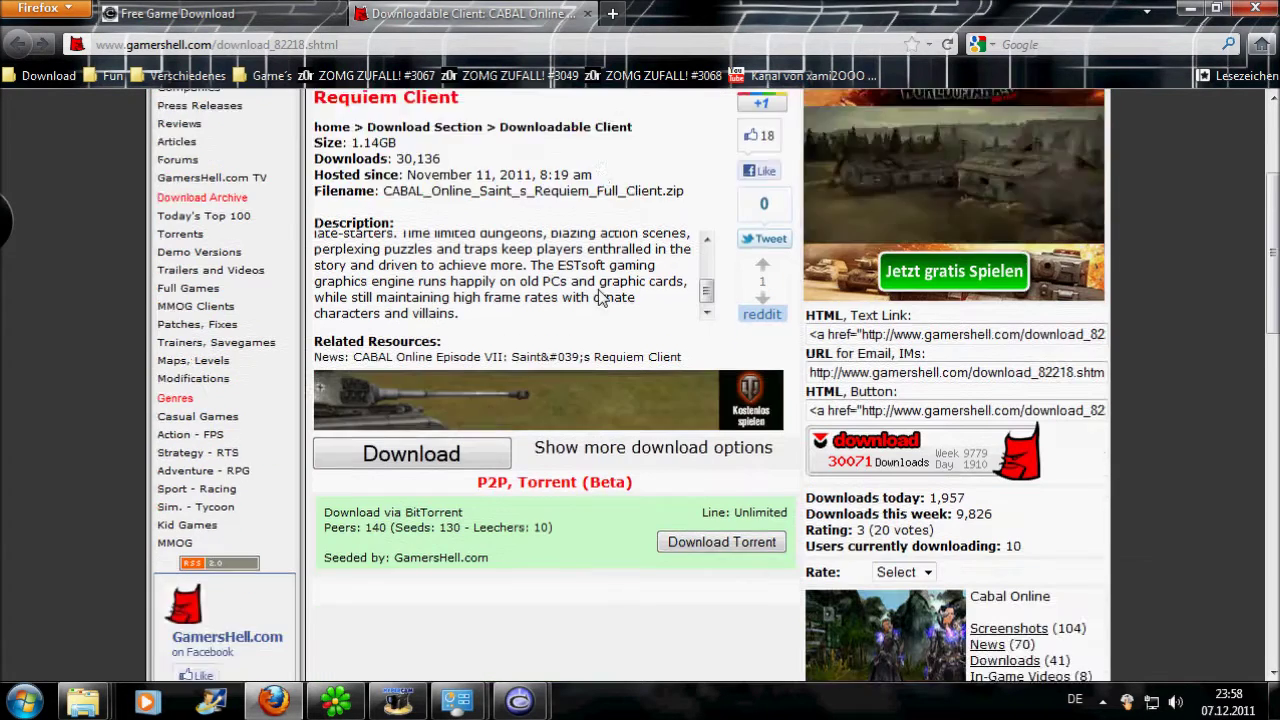
{"action": "left_click", "coordinate": [412, 339]}
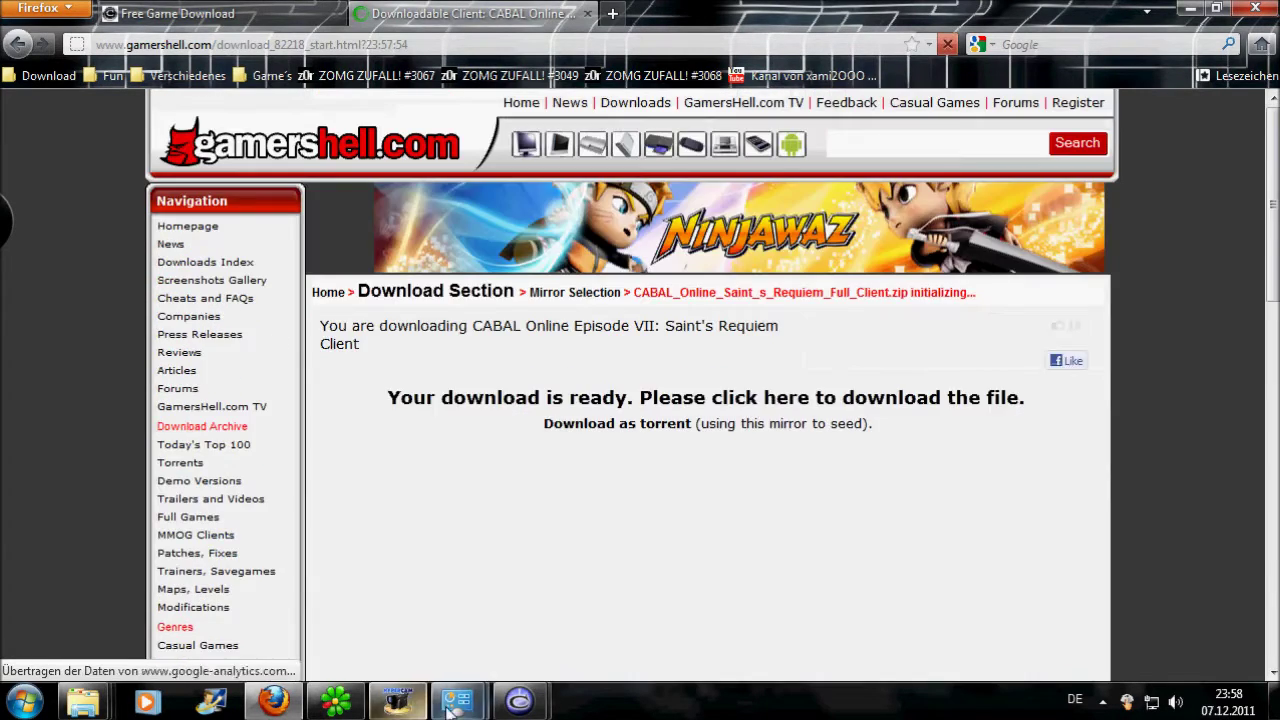
Step: Bring up the Nevareth Outpost browser window with the GamersHell page and close it
{"action": "mouse_move", "coordinate": [519, 700]}
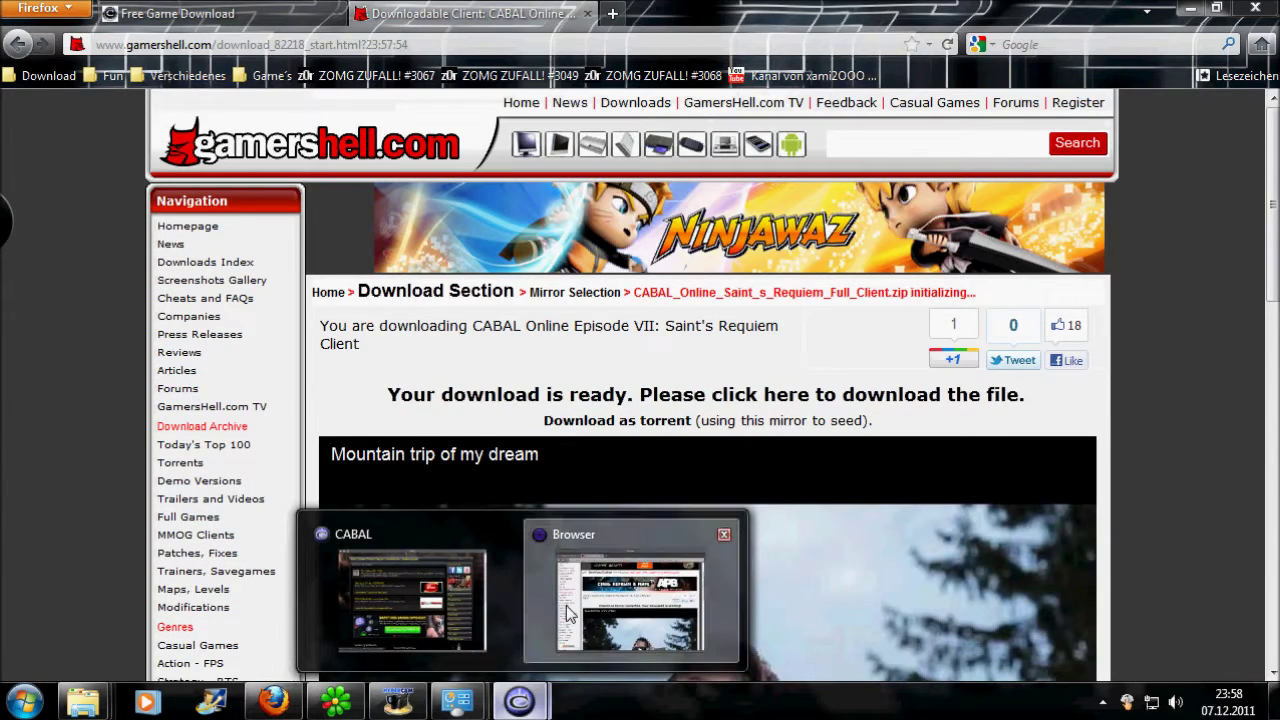
{"action": "left_click", "coordinate": [592, 545]}
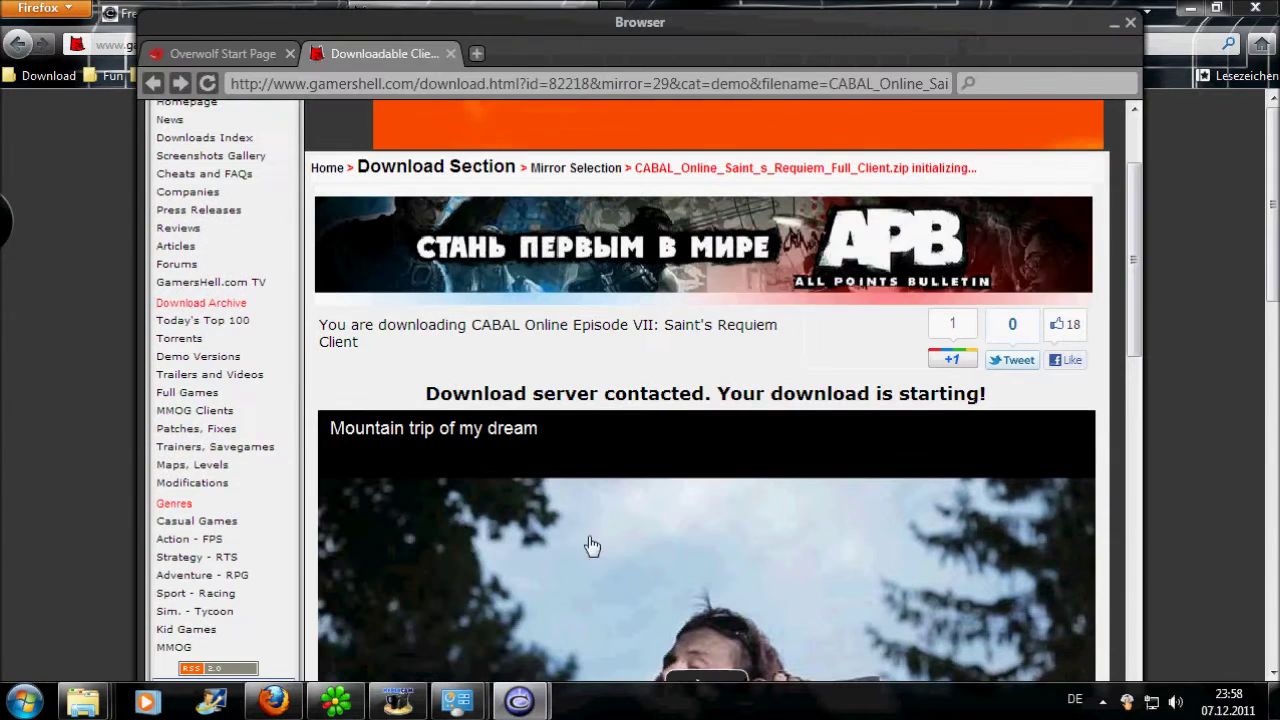
{"action": "left_click", "coordinate": [1131, 22]}
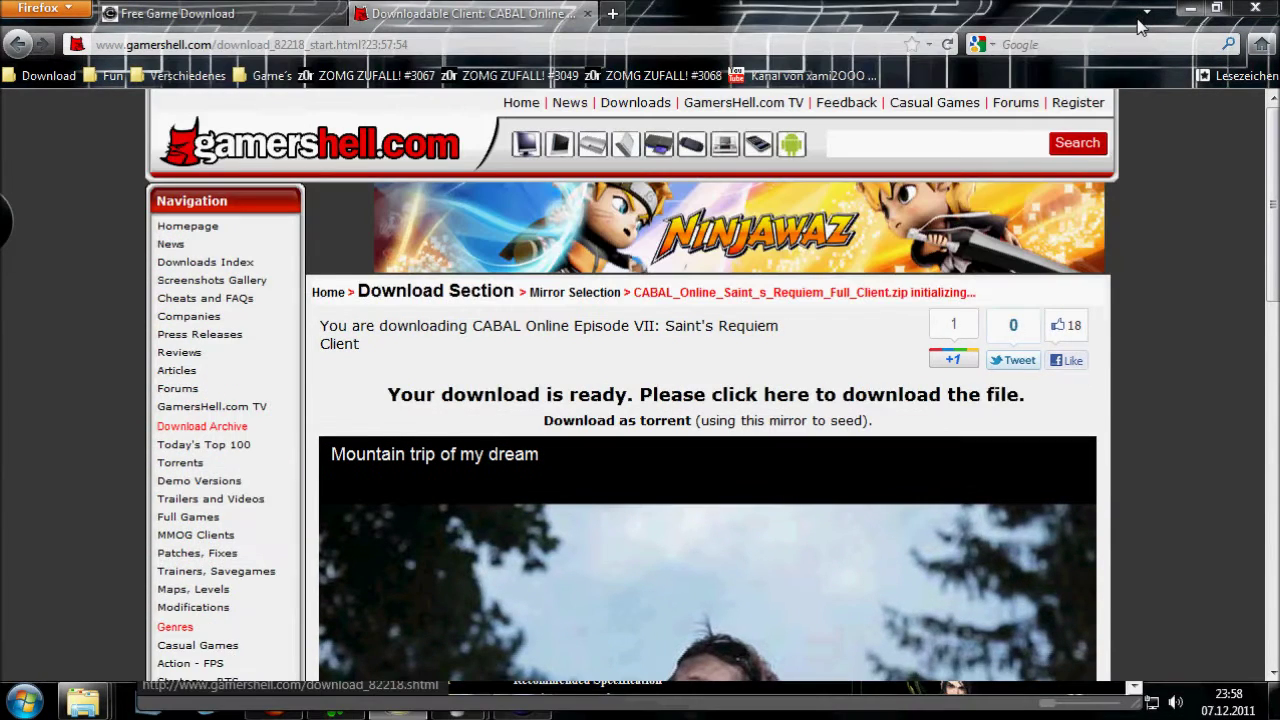
Step: Save CABAL_Online_Saint_s_Requiem_Full_Client.zip from the GamersHell page and return from the Downloads window to the browser
{"action": "left_click", "coordinate": [718, 393]}
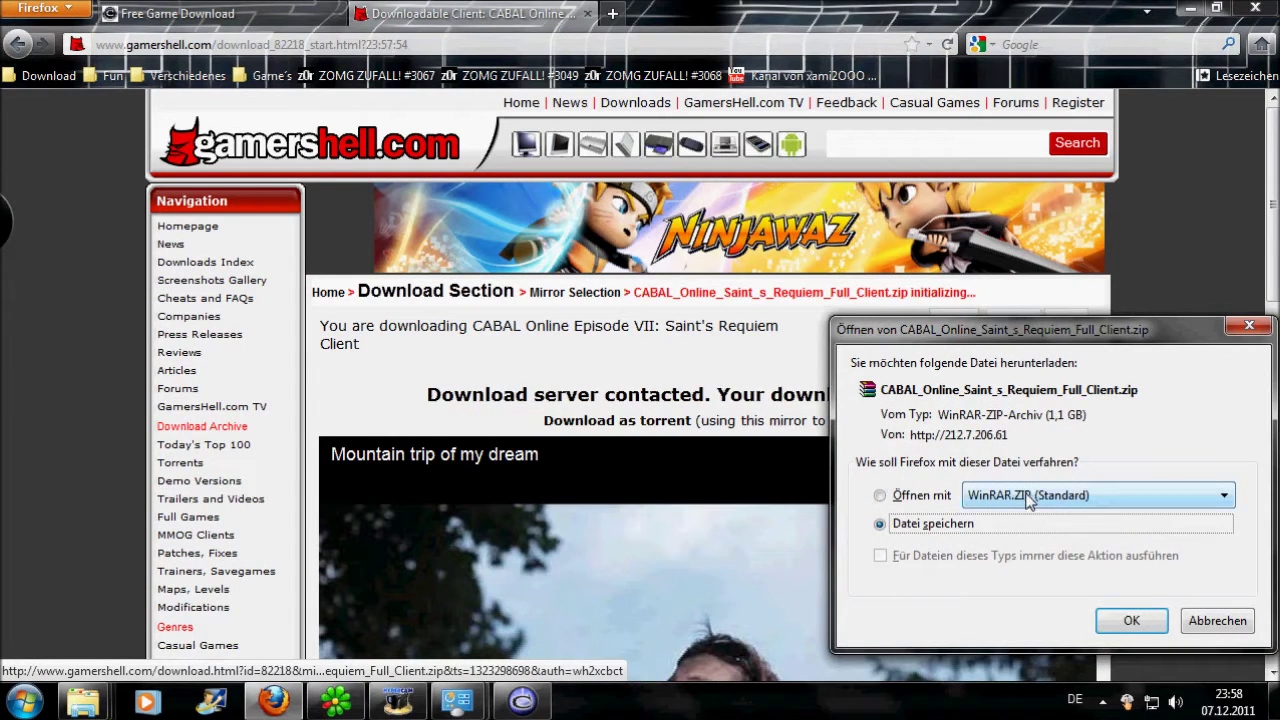
{"action": "left_click", "coordinate": [1128, 622]}
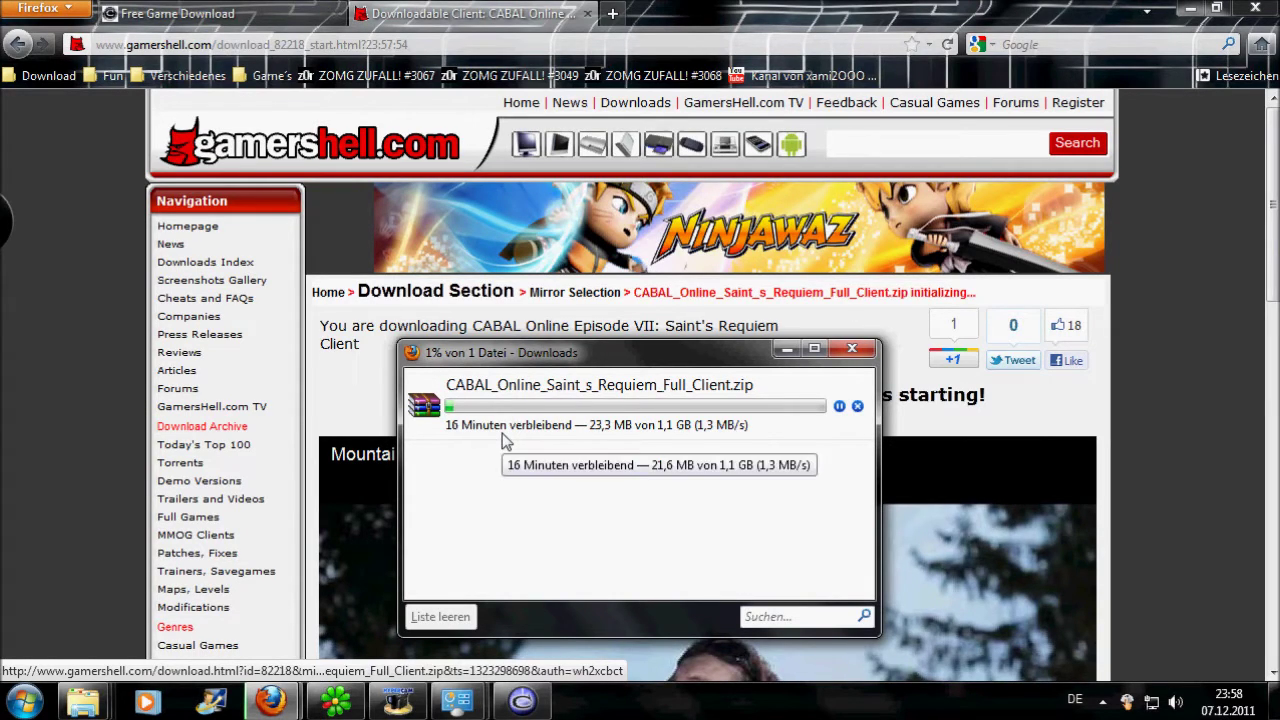
{"action": "left_click", "coordinate": [1177, 374]}
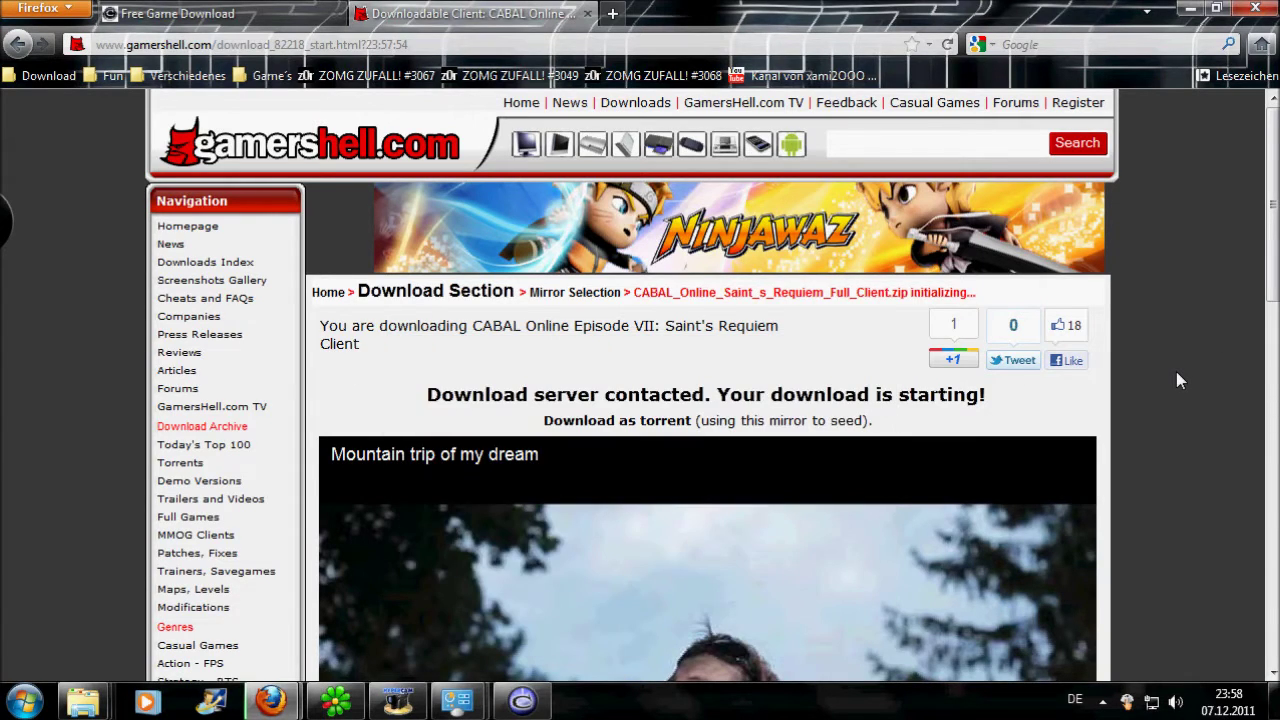
Step: Close the GamersHell tab, look over the Cabal download page, and open the MMOSITE client download page
{"action": "left_click", "coordinate": [589, 14]}
{"action": "scroll", "coordinate": [660, 360], "scroll_direction": "down", "scroll_amount": 3}
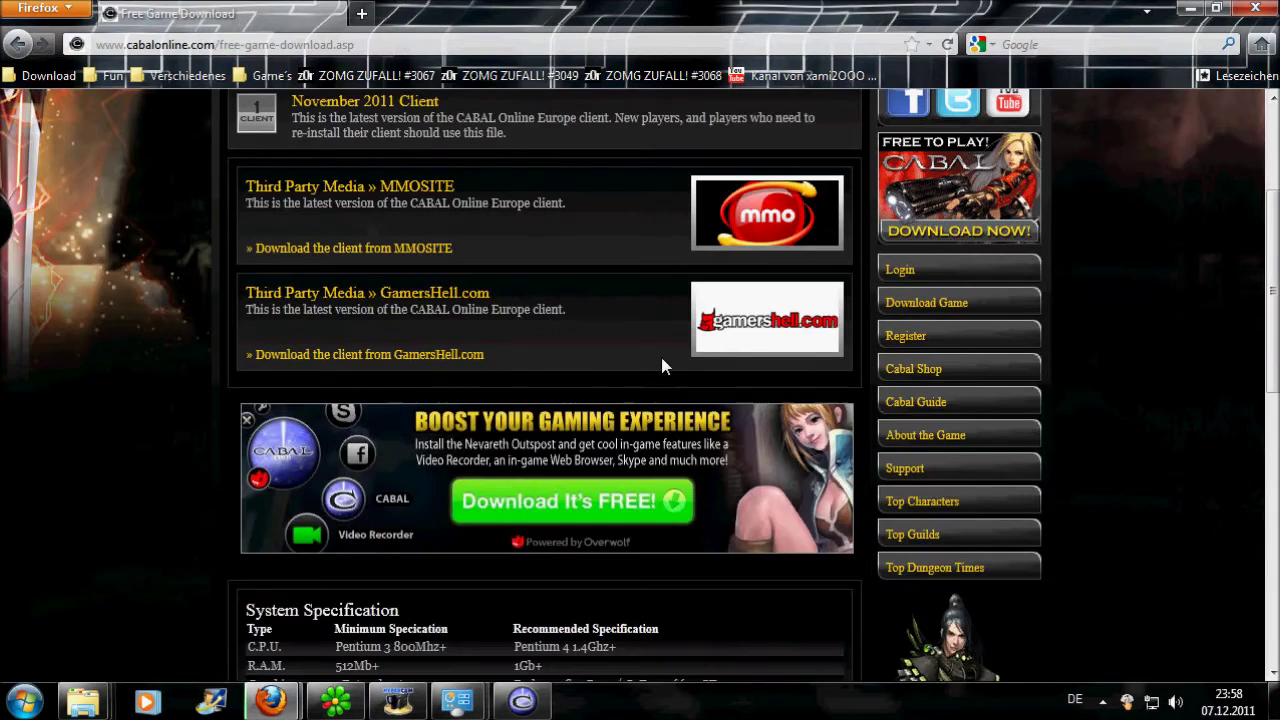
{"action": "scroll", "coordinate": [660, 360], "scroll_direction": "down", "scroll_amount": 8}
{"action": "scroll", "coordinate": [660, 361], "scroll_direction": "down", "scroll_amount": 2}
{"action": "scroll", "coordinate": [658, 360], "scroll_direction": "up", "scroll_amount": 7}
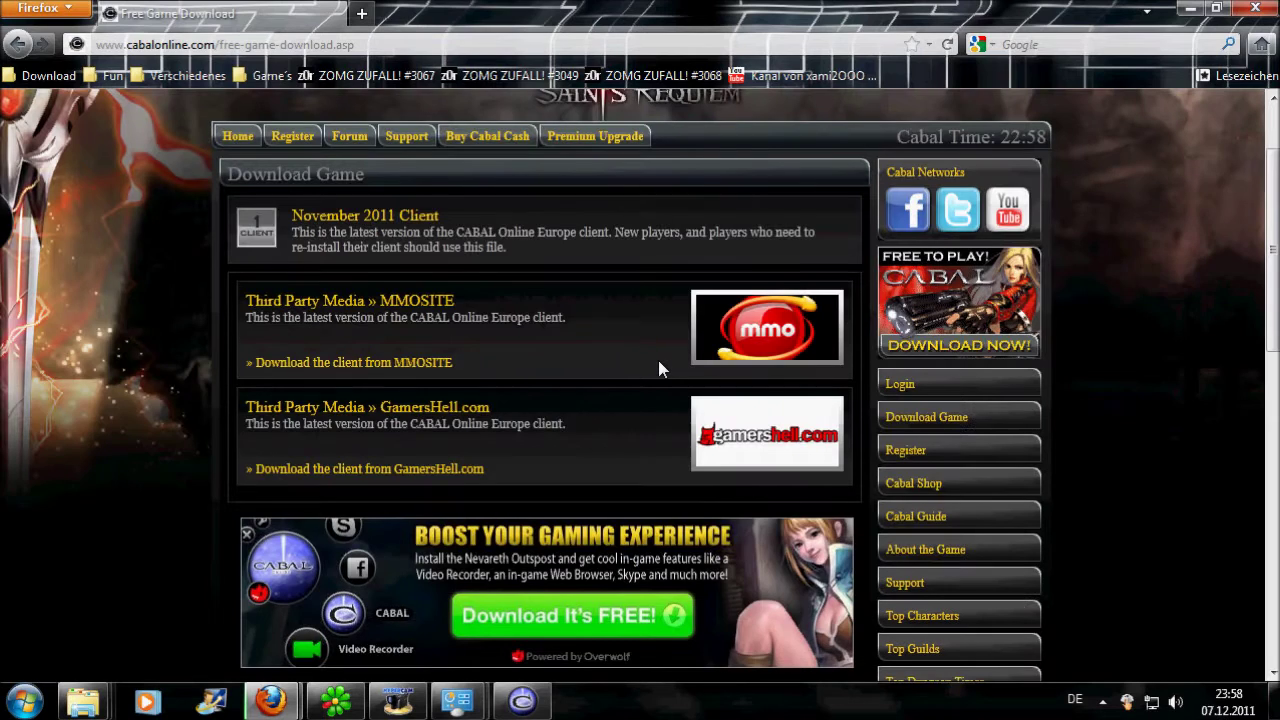
{"action": "scroll", "coordinate": [658, 369], "scroll_direction": "up", "scroll_amount": 2}
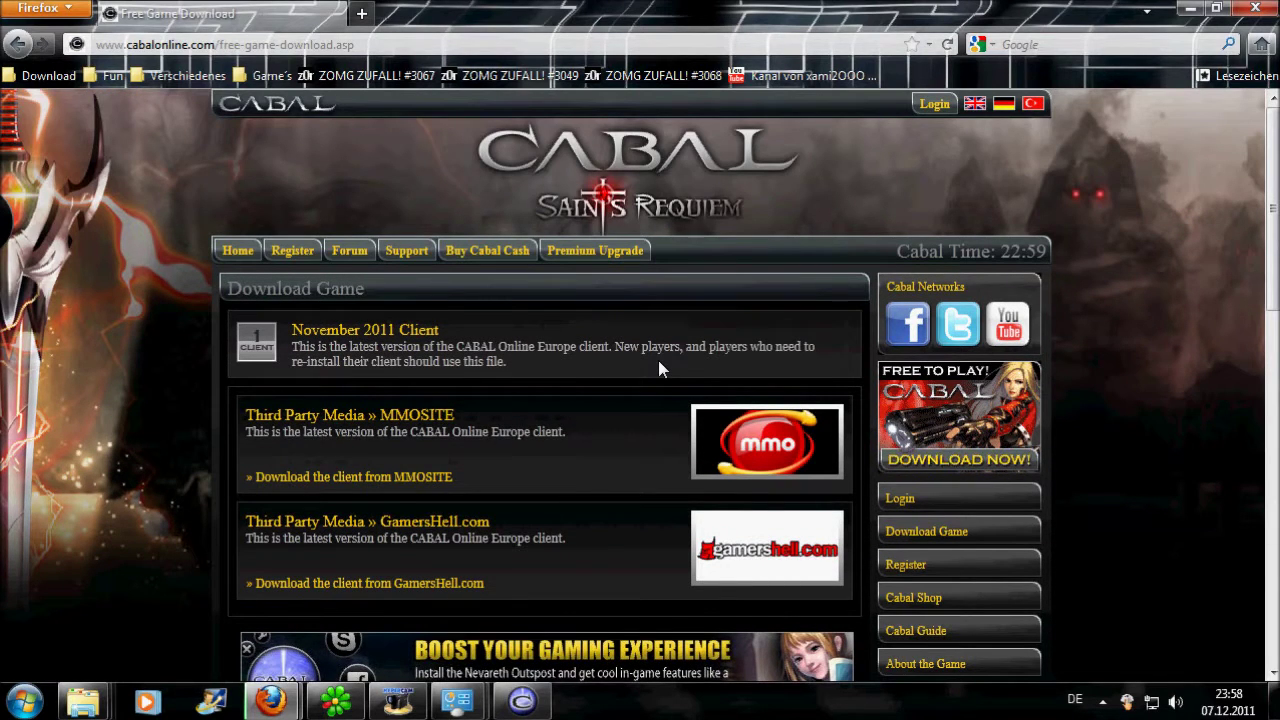
{"action": "left_click", "coordinate": [748, 455]}
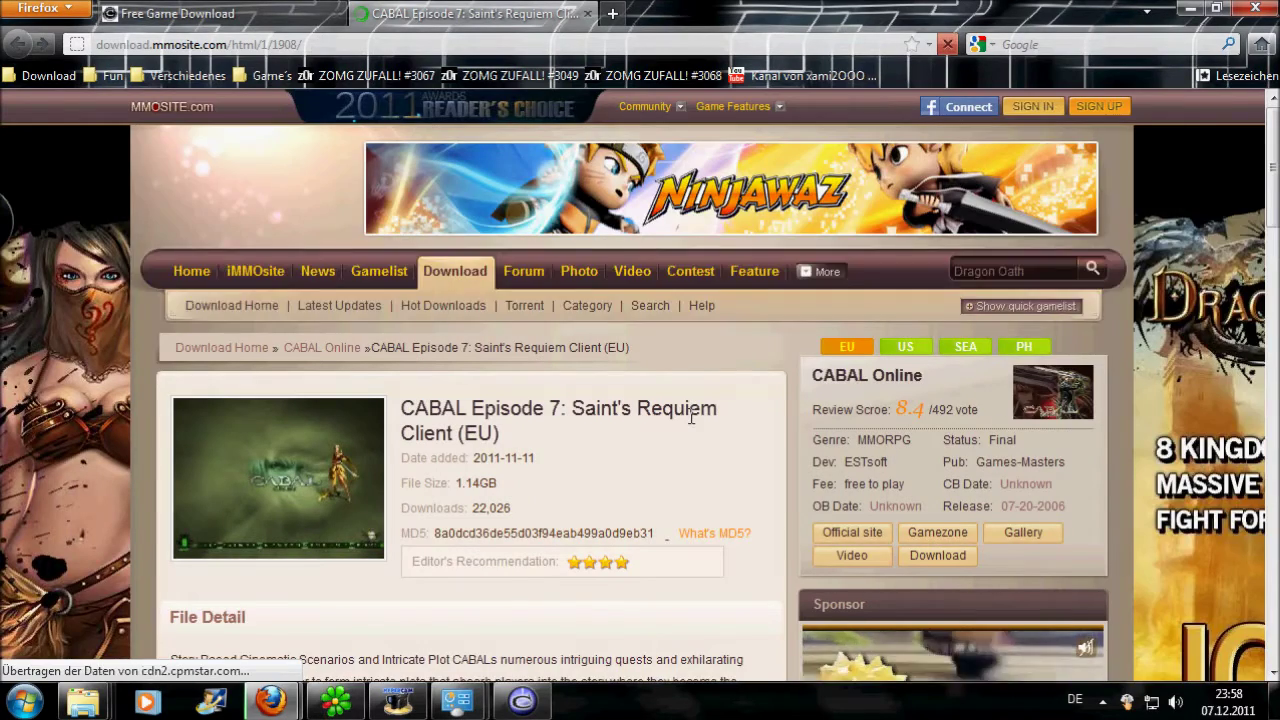
Step: Look over the MMOSITE client page's file details and download servers, and close its tab
{"action": "scroll", "coordinate": [690, 408], "scroll_direction": "down", "scroll_amount": 4}
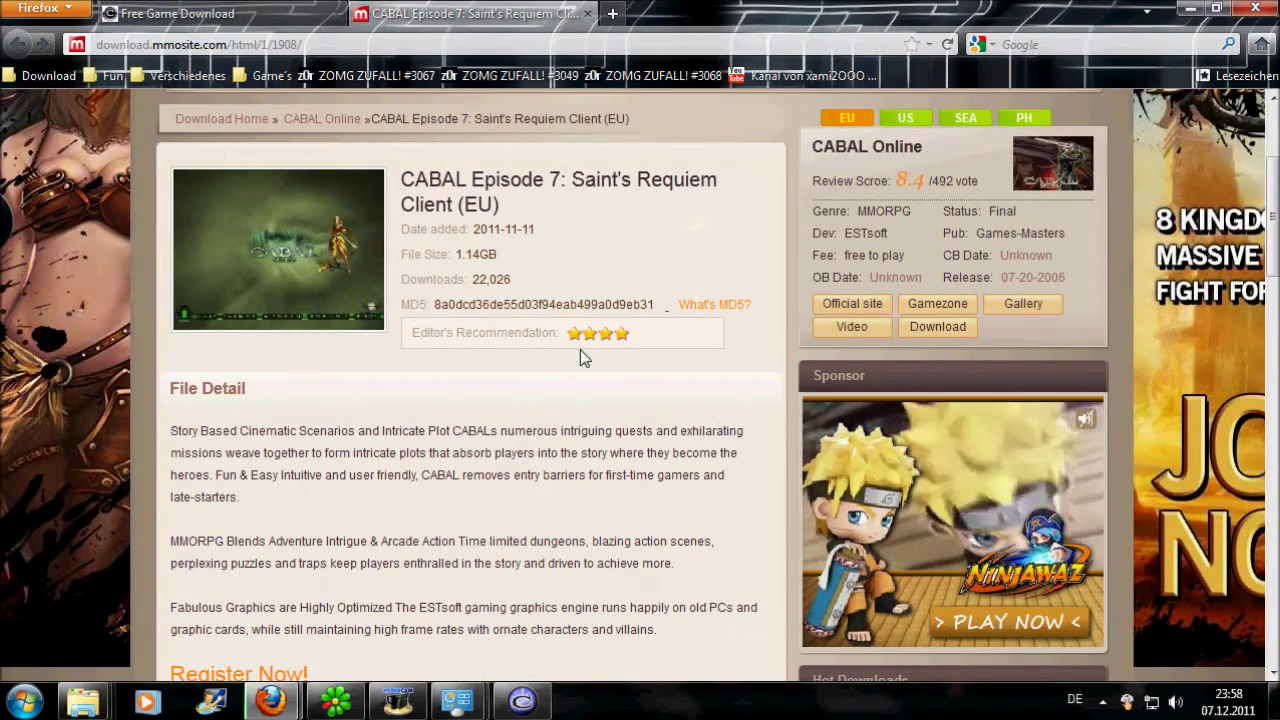
{"action": "scroll", "coordinate": [580, 349], "scroll_direction": "up", "scroll_amount": 4}
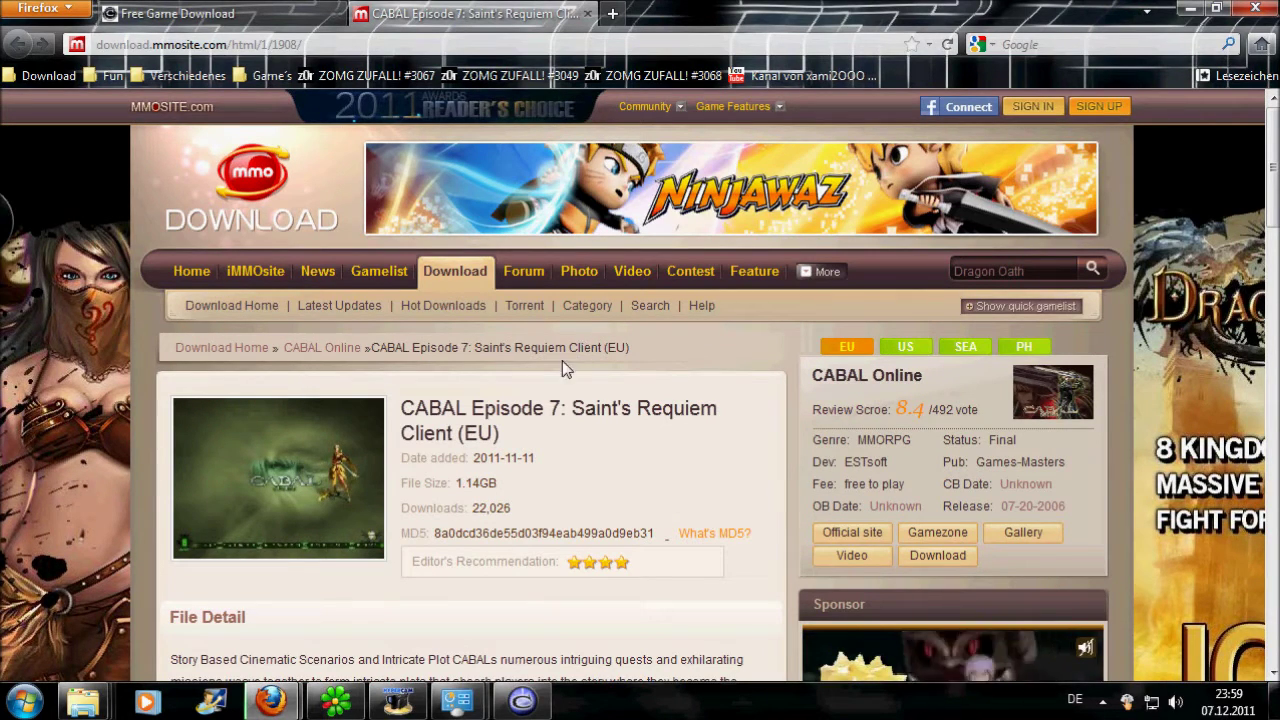
{"action": "scroll", "coordinate": [513, 483], "scroll_direction": "down", "scroll_amount": 8}
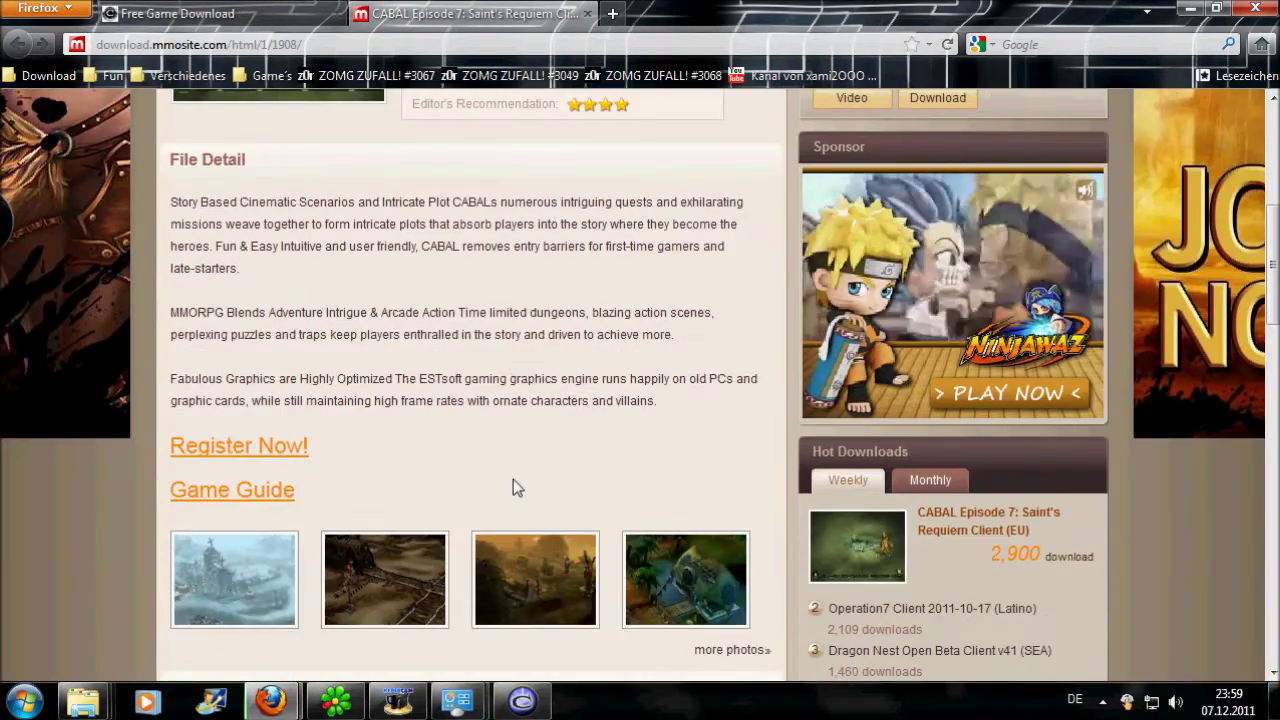
{"action": "scroll", "coordinate": [513, 479], "scroll_direction": "down", "scroll_amount": 6}
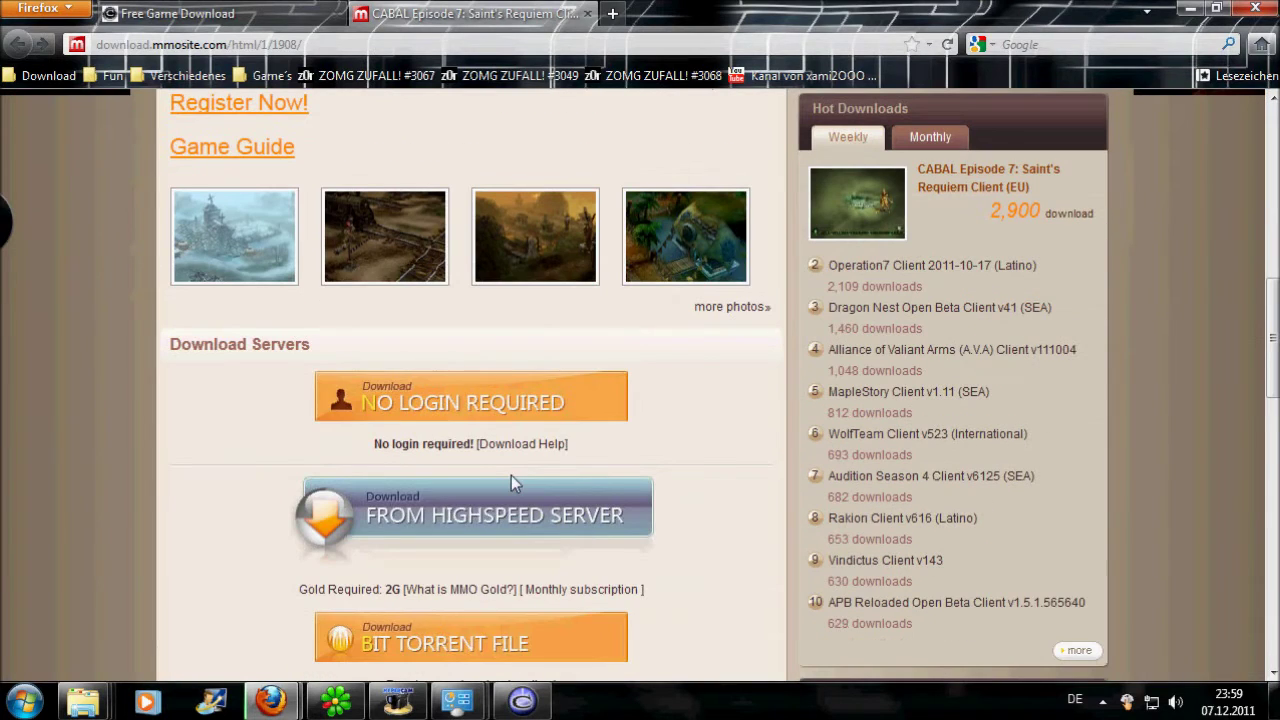
{"action": "left_click", "coordinate": [537, 523]}
{"action": "scroll", "coordinate": [680, 423], "scroll_direction": "up", "scroll_amount": 8}
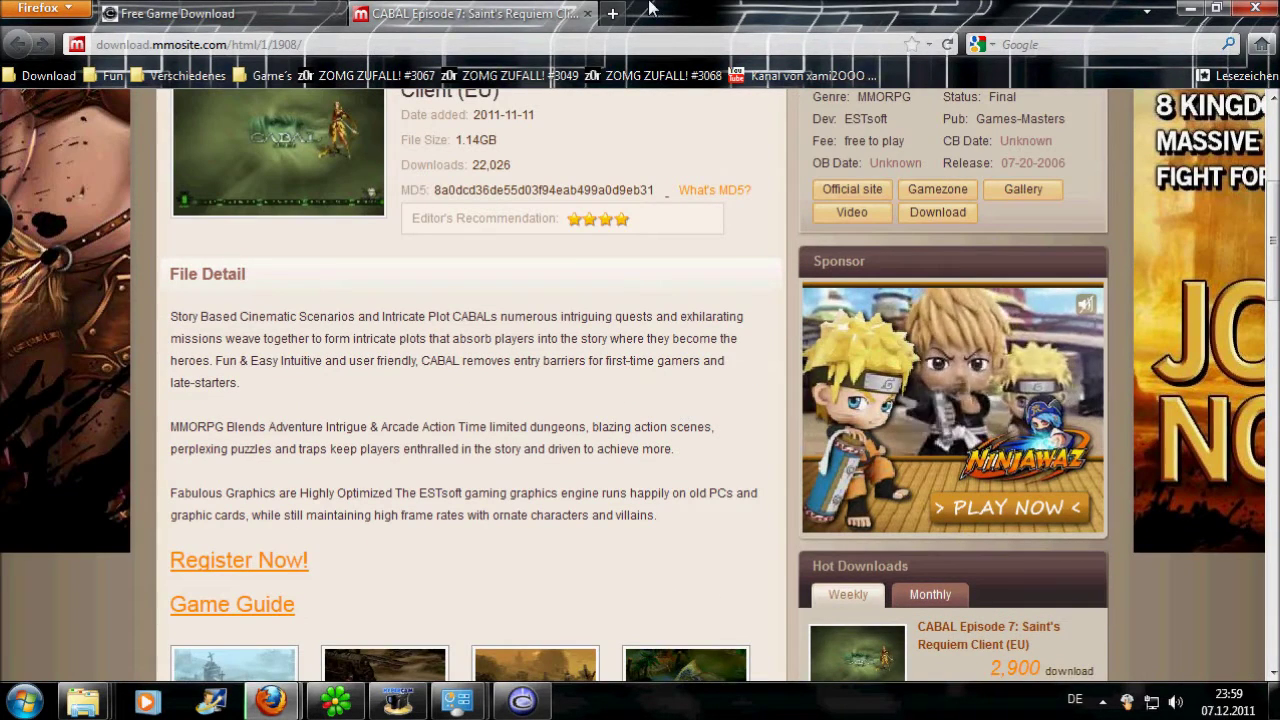
{"action": "left_click", "coordinate": [588, 14]}
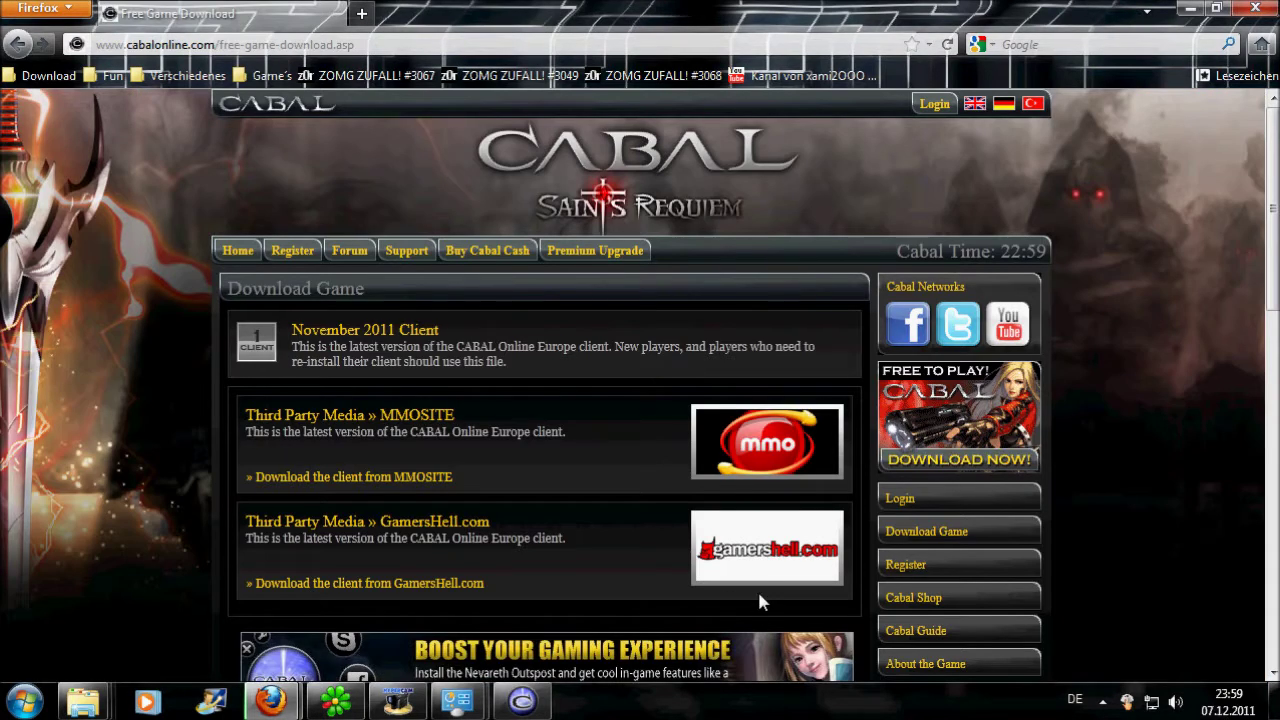
Step: Minimize the browser and move the CABAL Online (Europe) shortcut from the Game's folder to the recycle bin
{"action": "left_click", "coordinate": [1190, 9]}
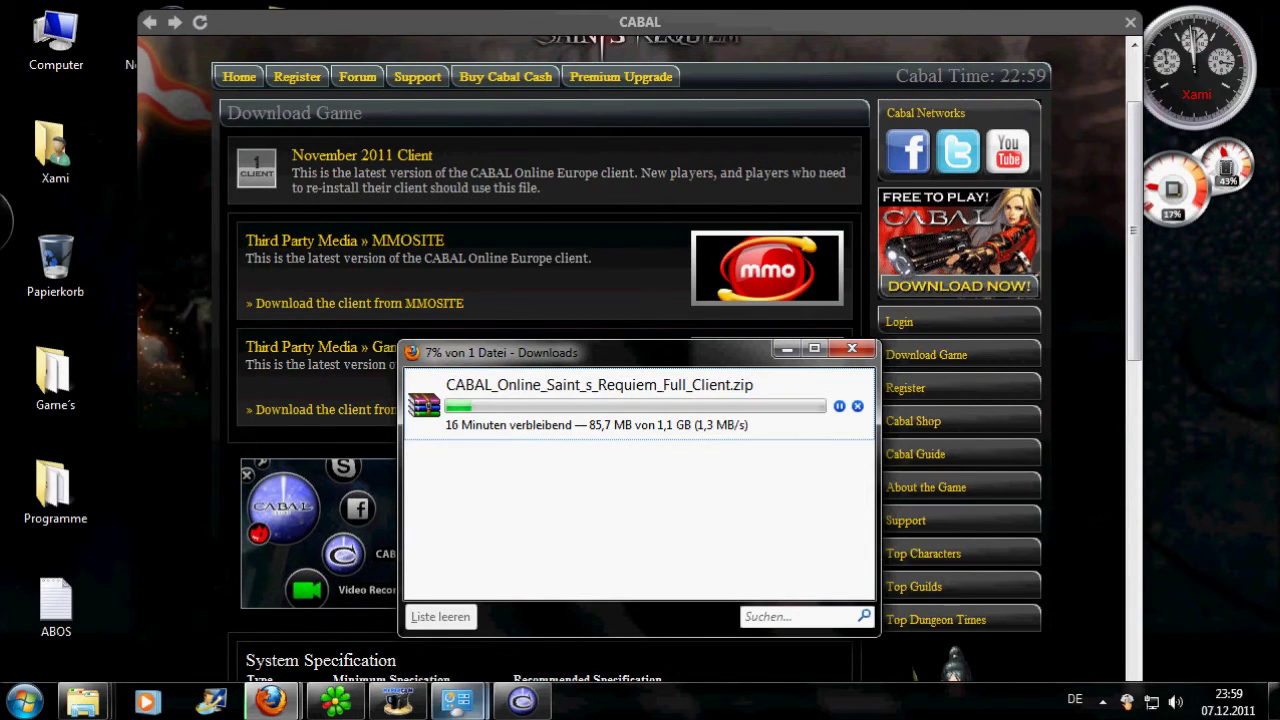
{"action": "left_click", "coordinate": [386, 712]}
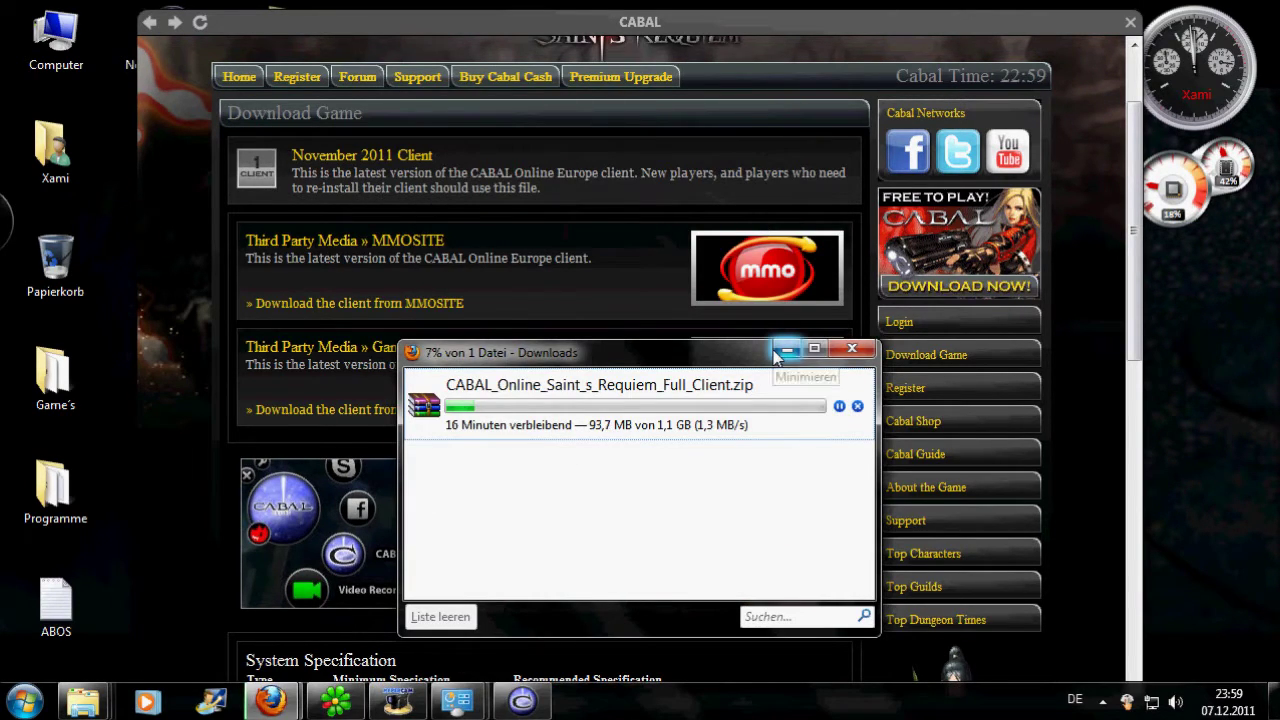
{"action": "double_click", "coordinate": [55, 375]}
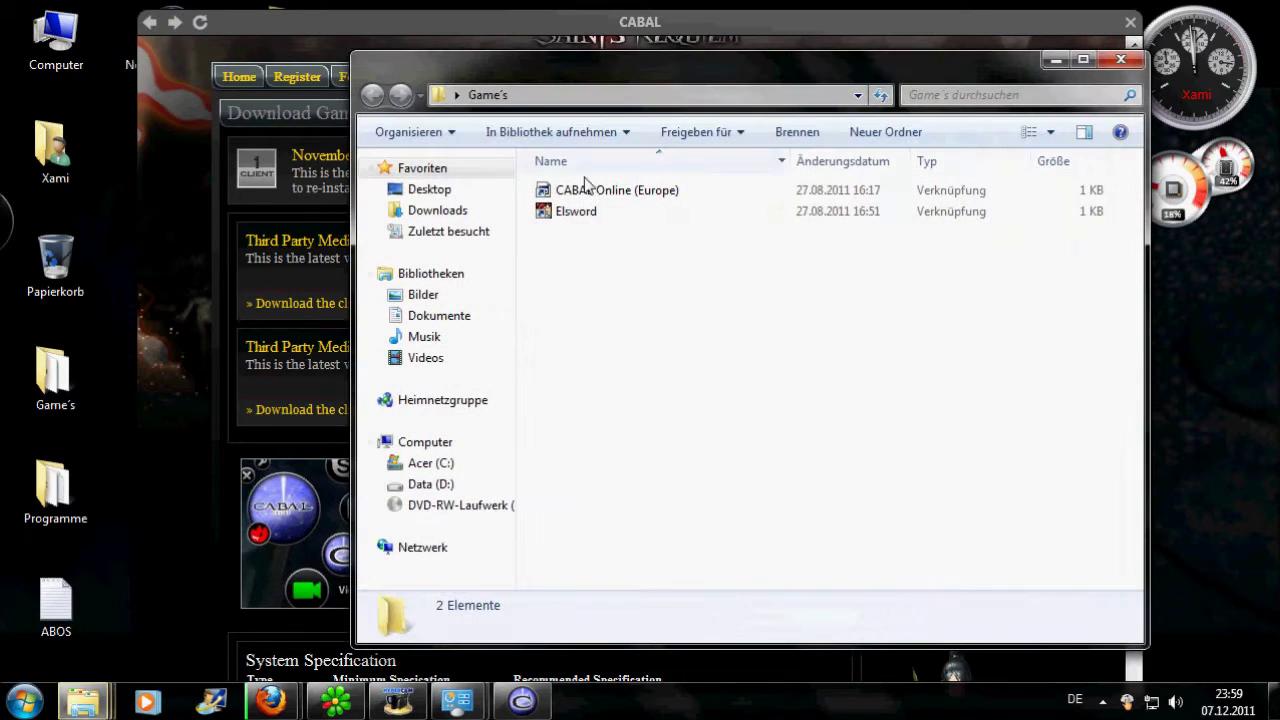
{"action": "left_click", "coordinate": [630, 198]}
{"action": "left_click_drag", "start_coordinate": [630, 207], "coordinate": [65, 264]}
Step: Empty the recycle bin, confirm the deletion, and minimize the Game's folder window
{"action": "right_click", "coordinate": [72, 270]}
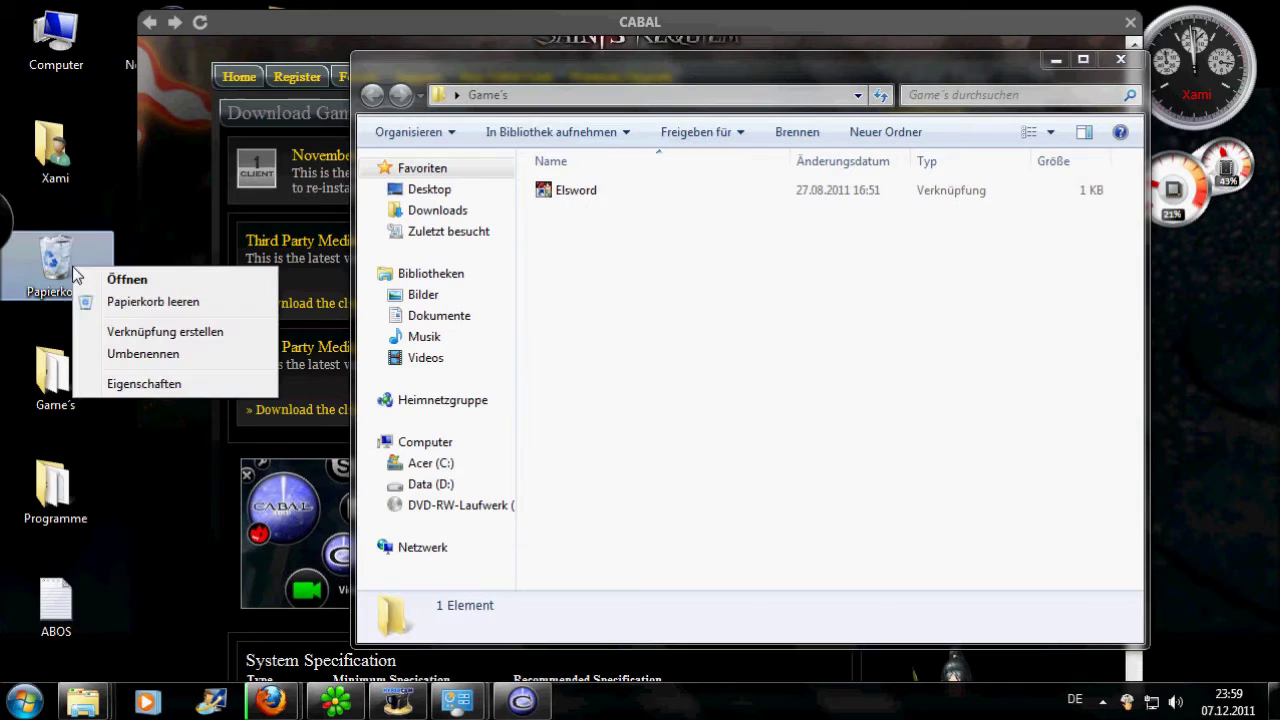
{"action": "left_click", "coordinate": [150, 301]}
{"action": "left_click", "coordinate": [714, 429]}
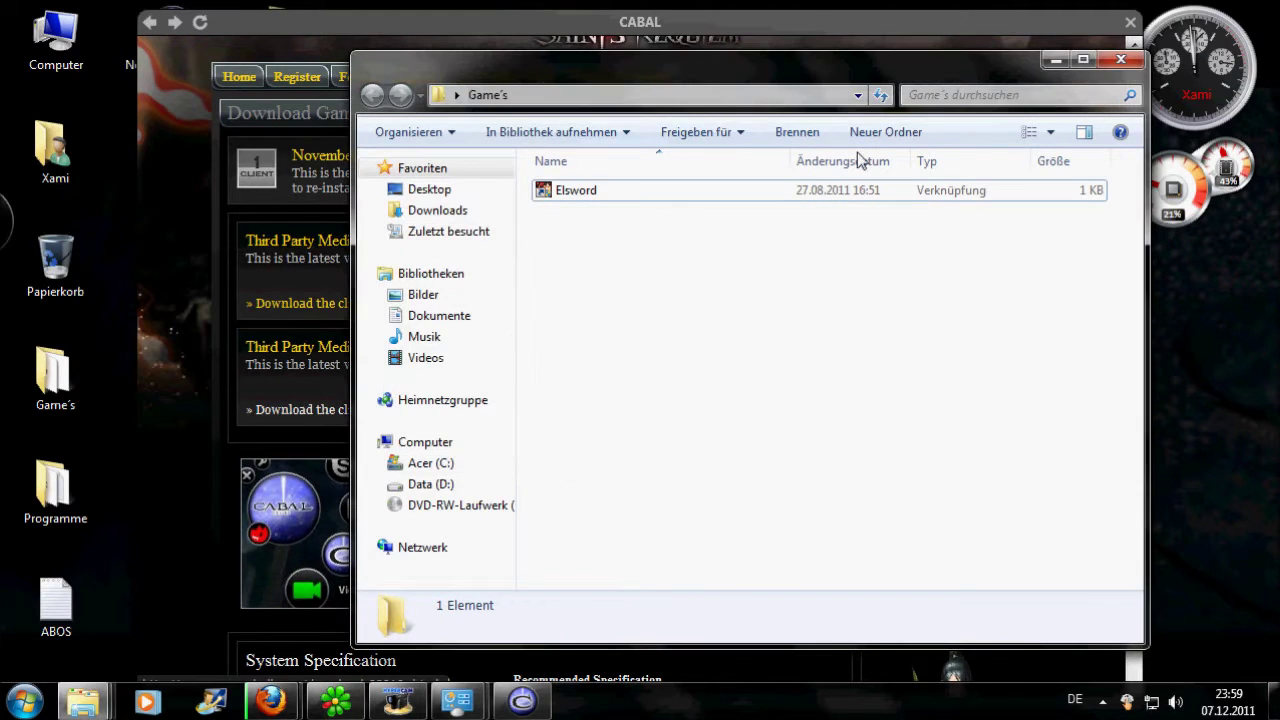
{"action": "left_click", "coordinate": [1056, 60]}
Step: Bring up Steam, look over the Left 4 Dead page in the game library, and close the Steam window
{"action": "left_click", "coordinate": [1103, 702]}
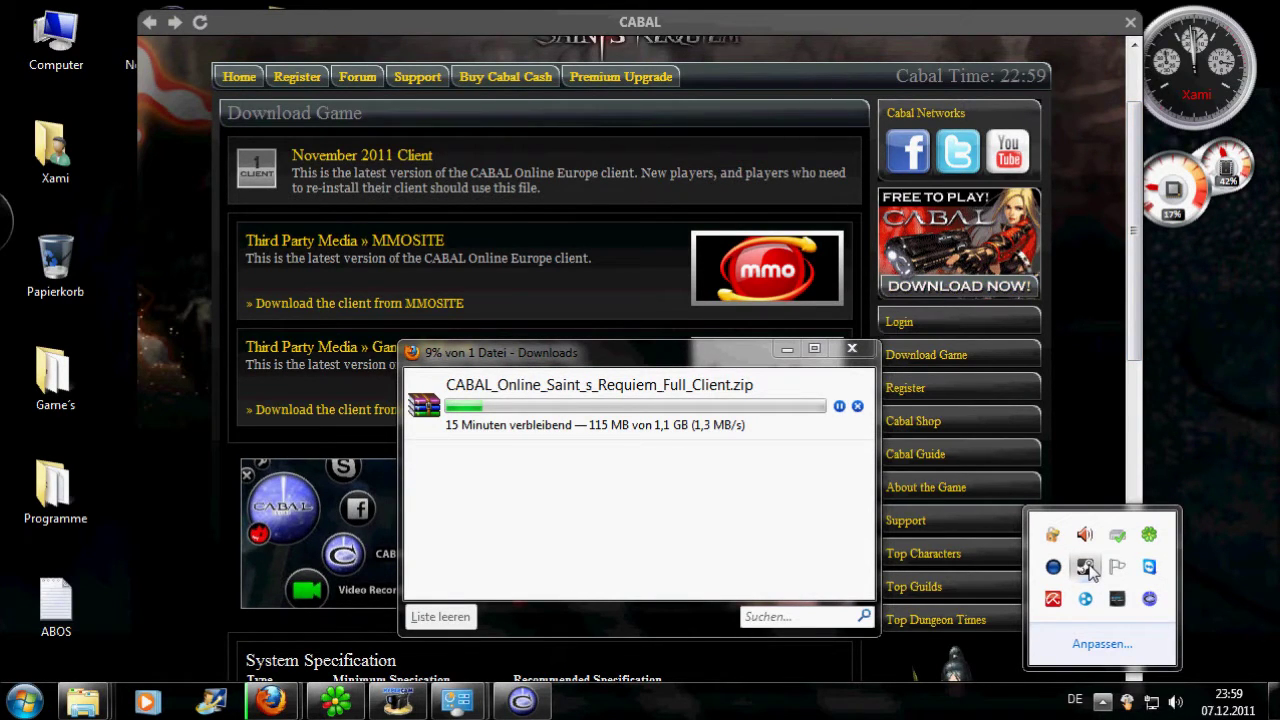
{"action": "double_click", "coordinate": [1086, 568]}
{"action": "right_click", "coordinate": [1086, 568]}
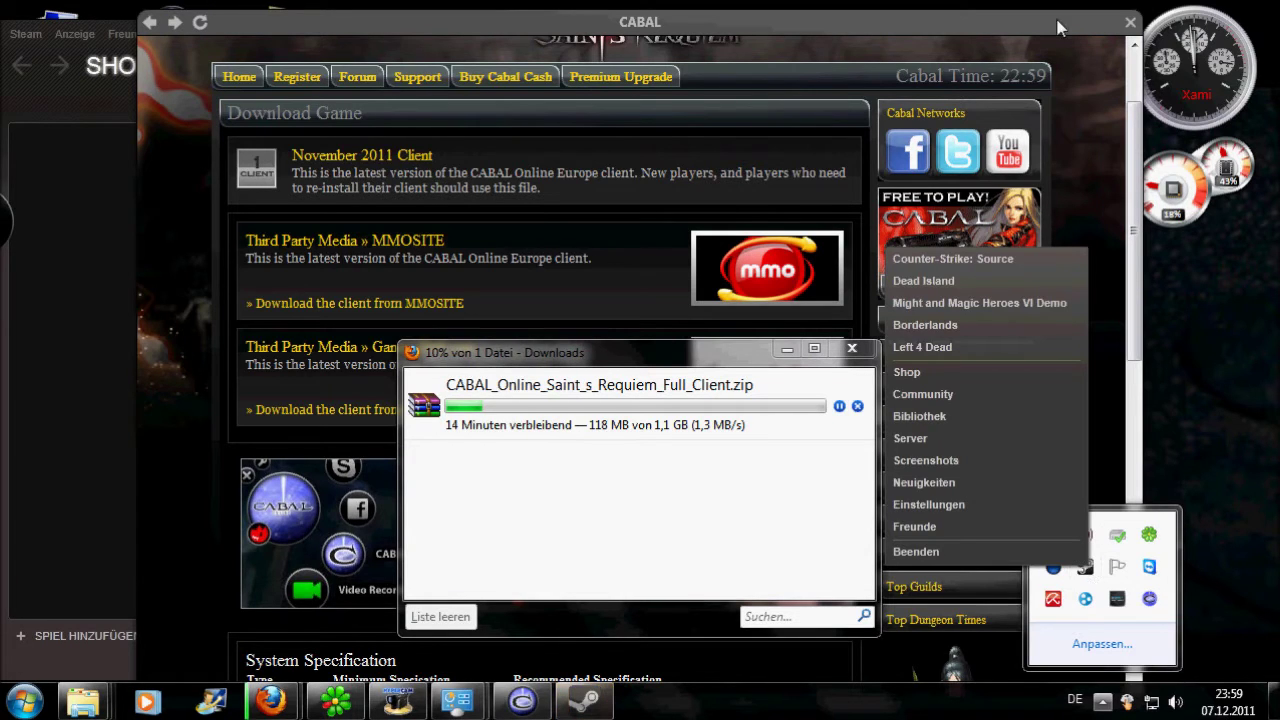
{"action": "left_click", "coordinate": [62, 109]}
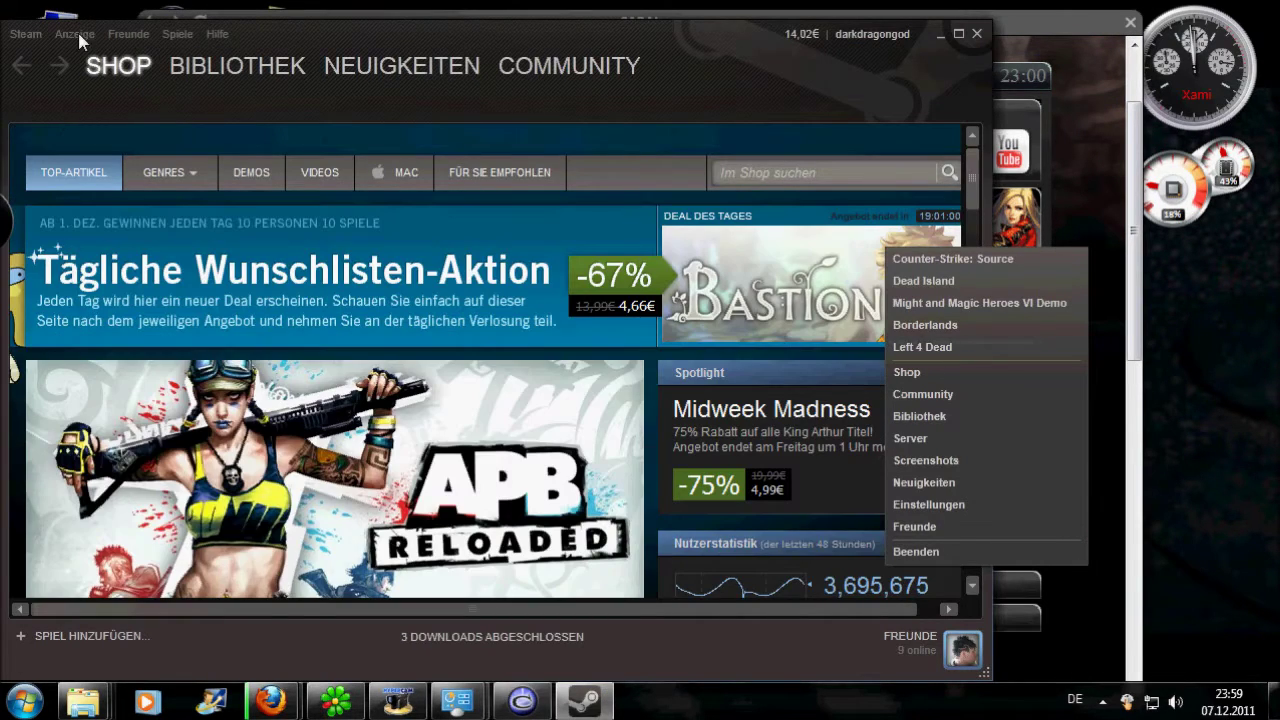
{"action": "left_click", "coordinate": [78, 33]}
{"action": "left_click", "coordinate": [90, 57]}
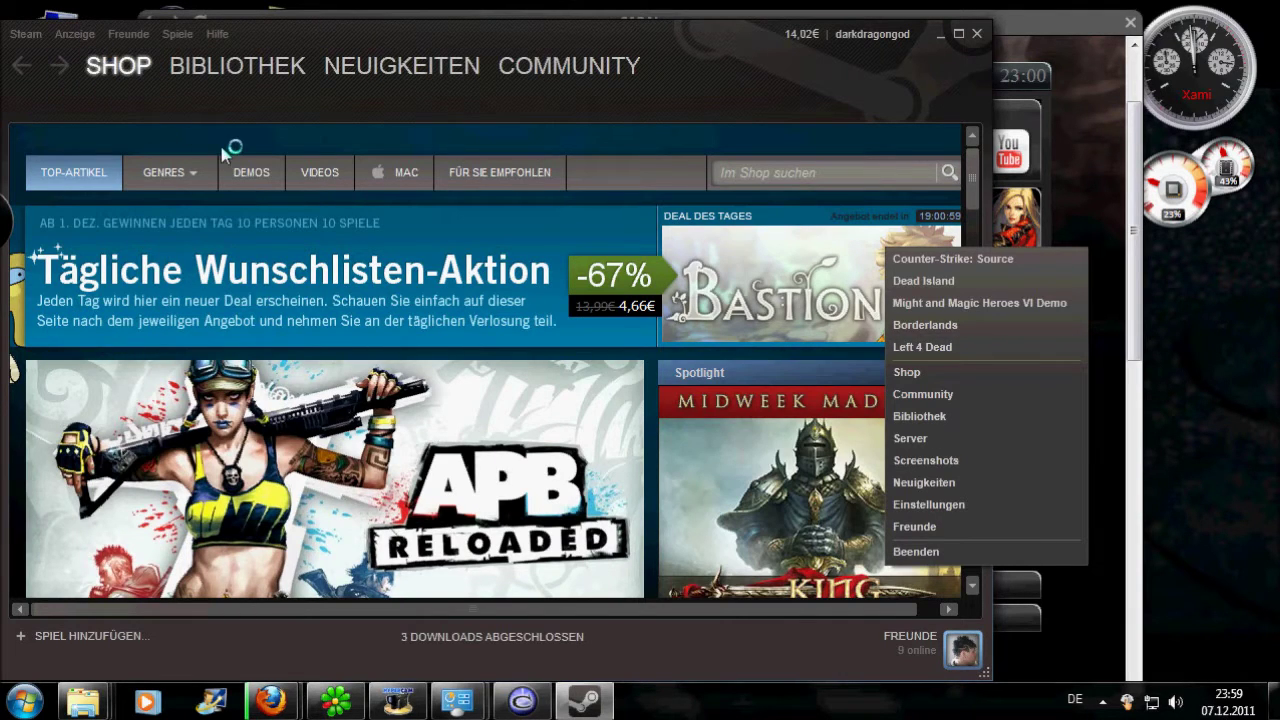
{"action": "scroll", "coordinate": [362, 197], "scroll_direction": "down", "scroll_amount": 3}
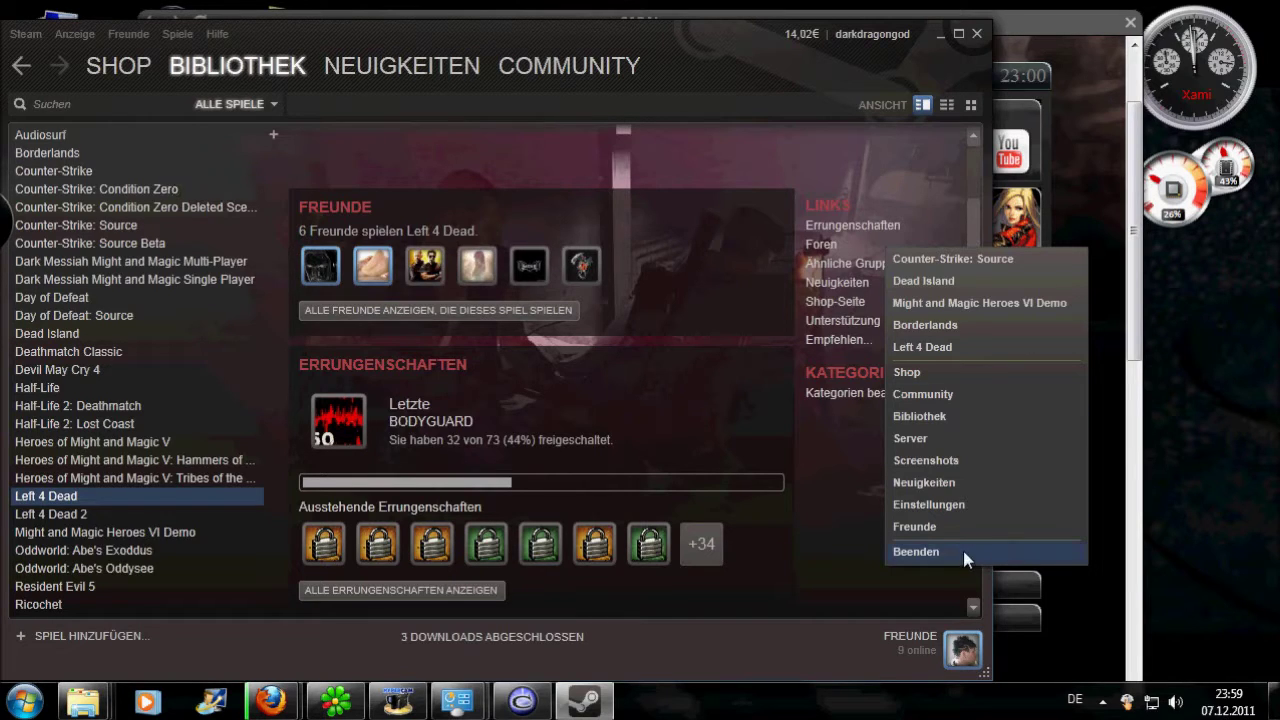
{"action": "left_click", "coordinate": [1174, 486]}
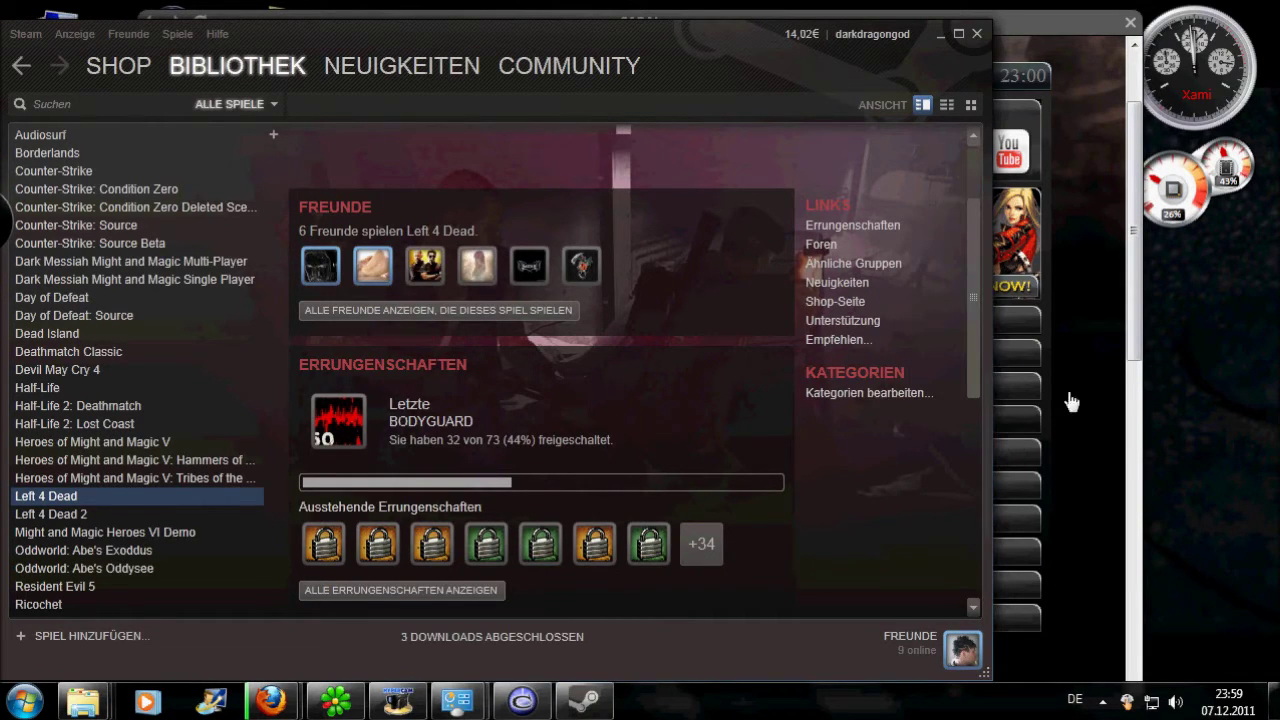
{"action": "left_click_drag", "start_coordinate": [975, 357], "coordinate": [988, 300]}
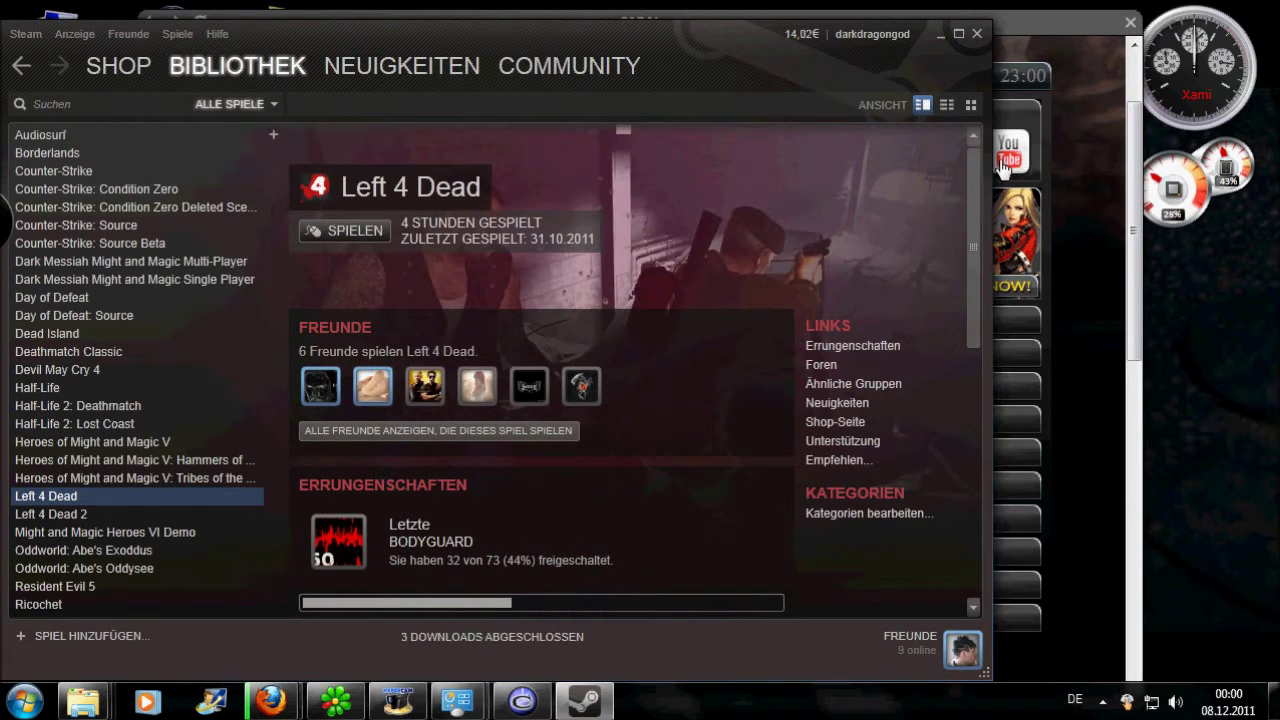
{"action": "left_click", "coordinate": [978, 34]}
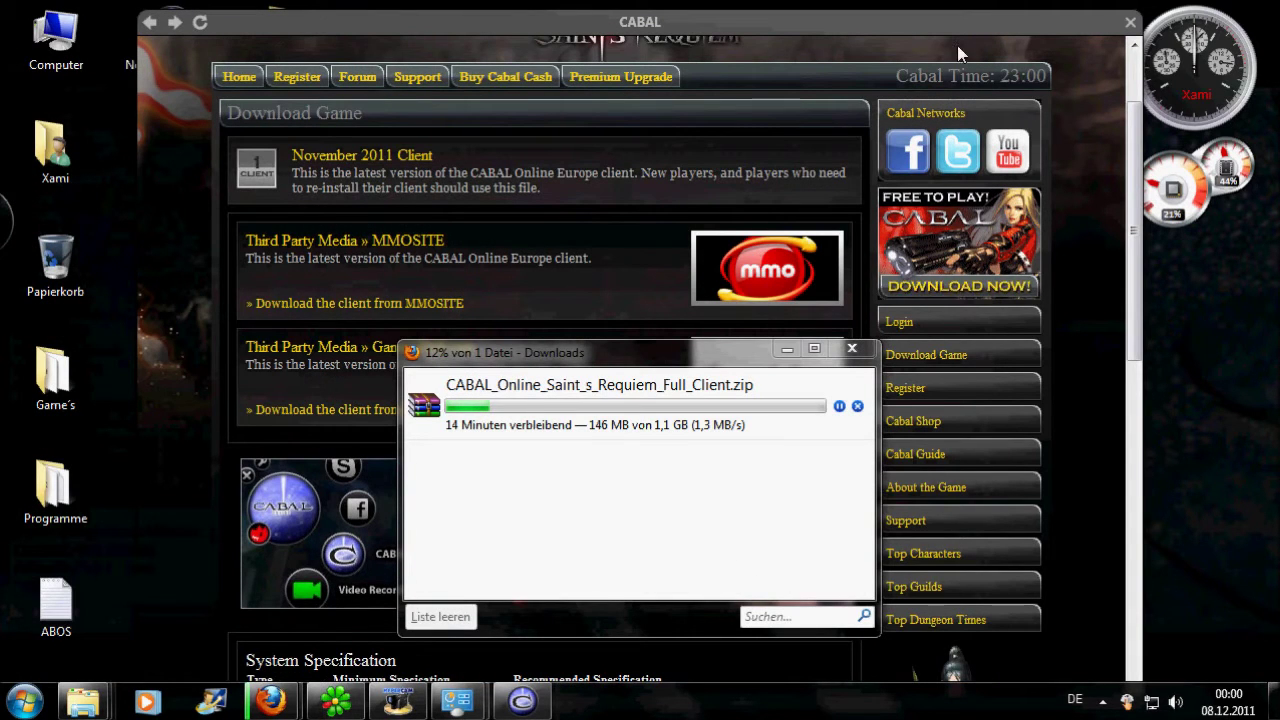
Step: Close the CABAL browser window and arrange the HyperCam and Downloads windows so both are visible
{"action": "left_click", "coordinate": [1130, 21]}
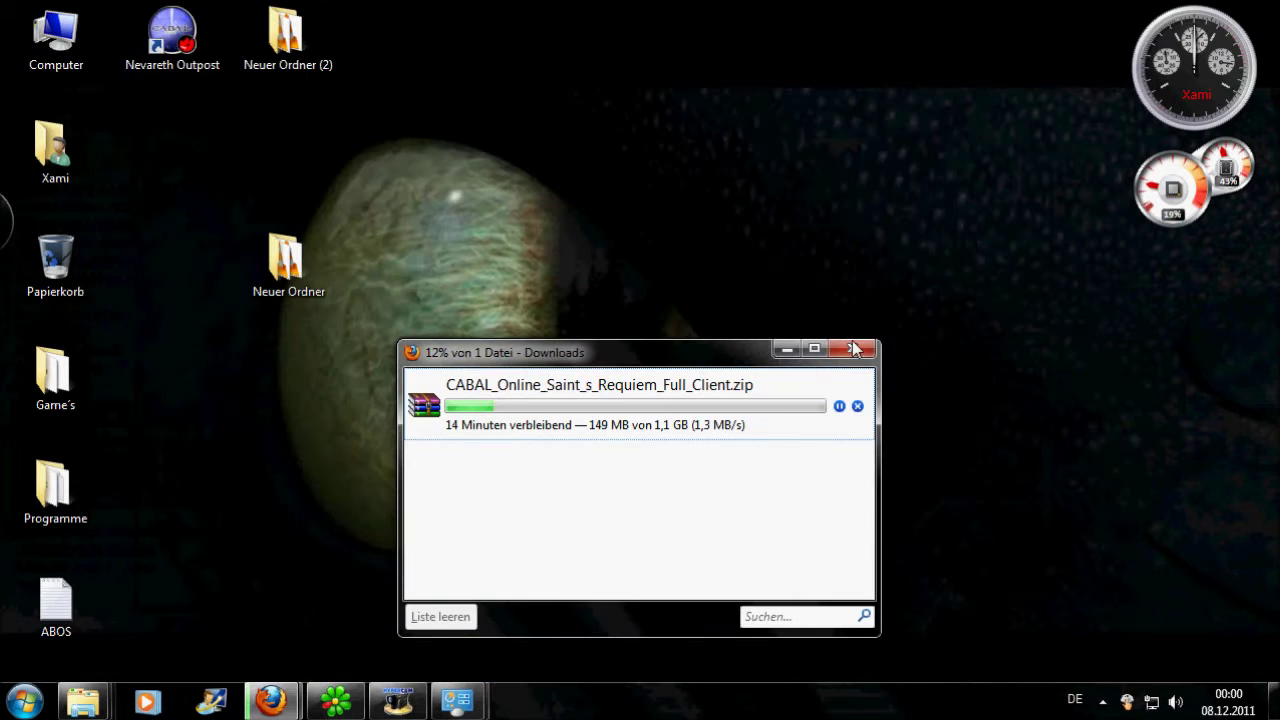
{"action": "mouse_move", "coordinate": [410, 705]}
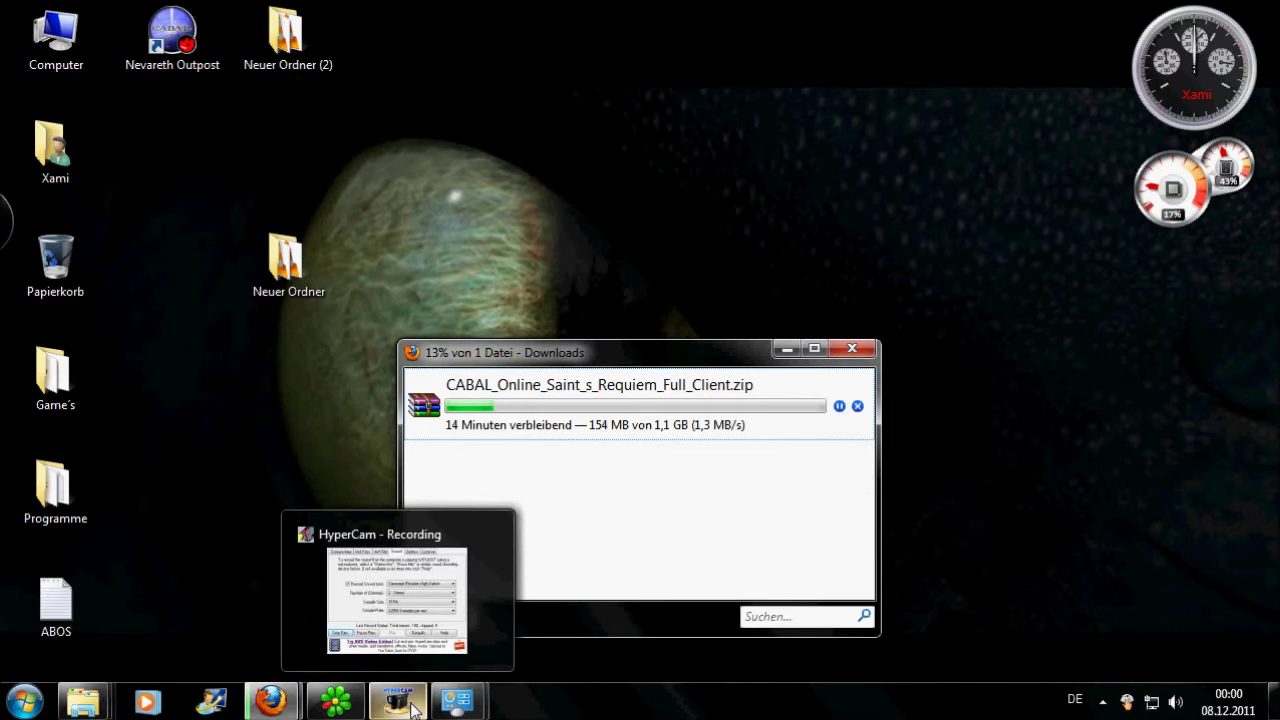
{"action": "left_click", "coordinate": [413, 706]}
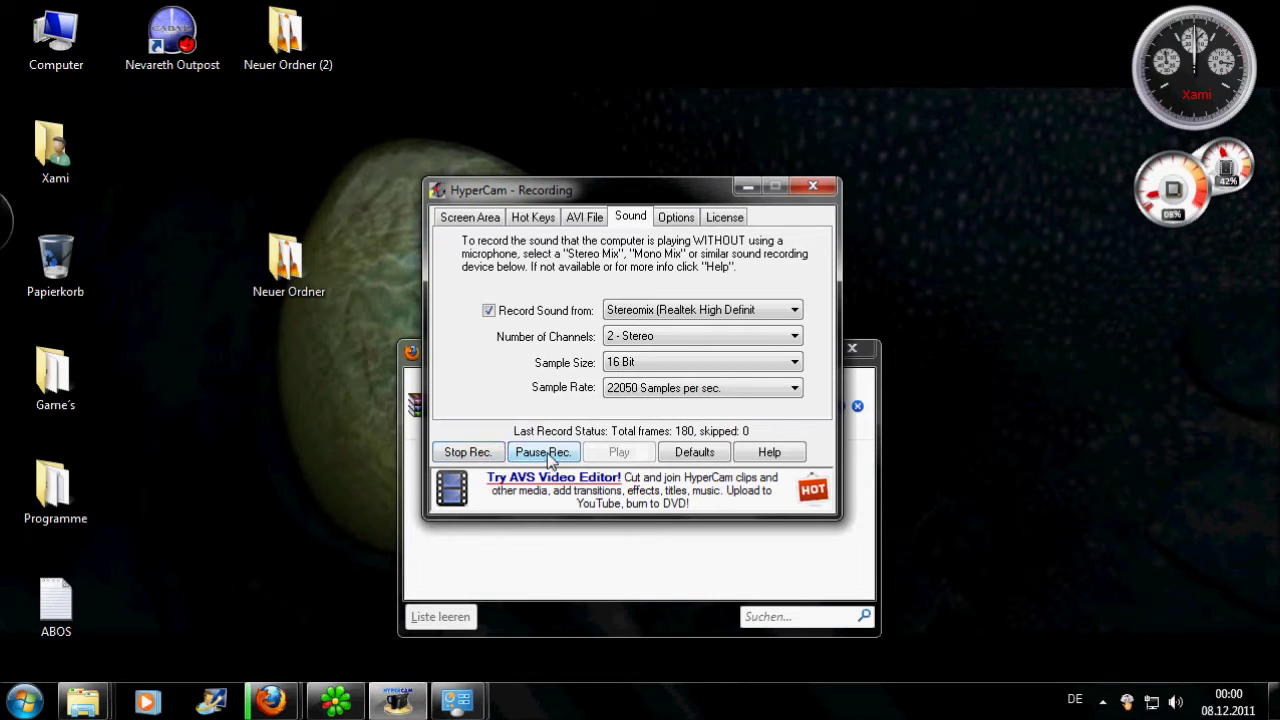
{"action": "left_click", "coordinate": [619, 562]}
{"action": "left_click_drag", "start_coordinate": [628, 356], "coordinate": [647, 502]}
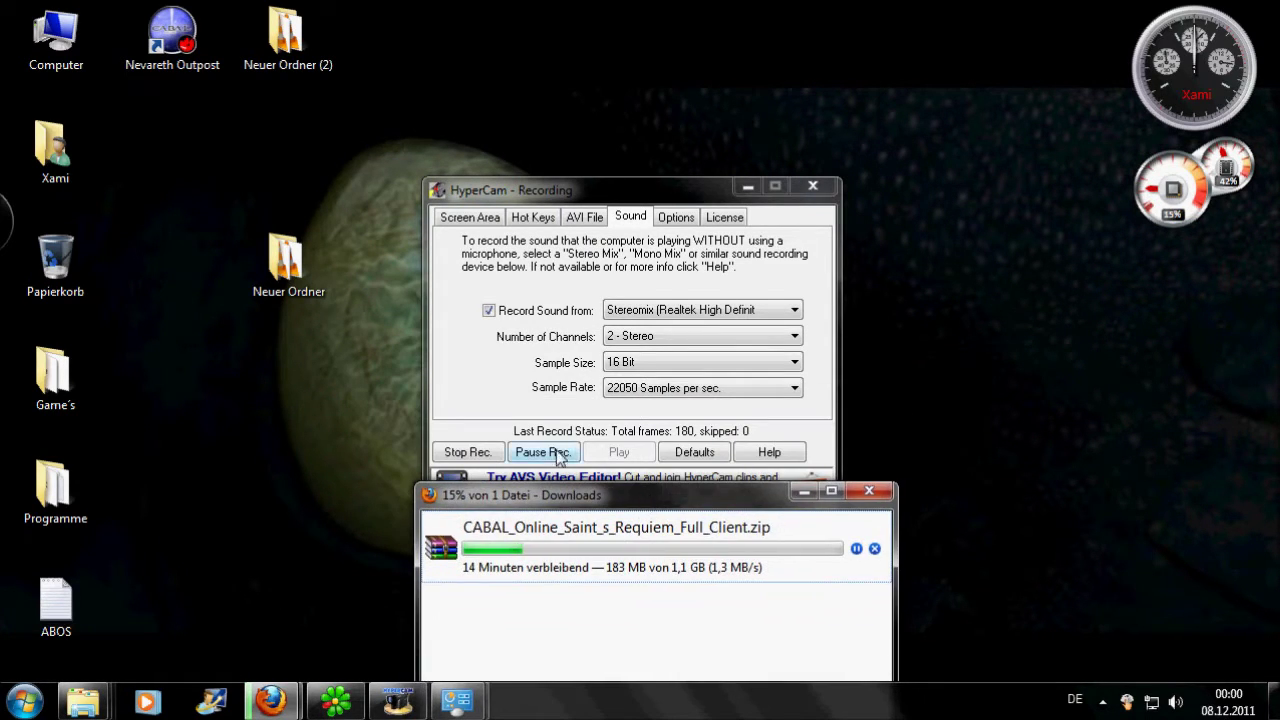
Step: Open the Neuer Ordner (2) folder from the desktop and play the aim7 audio file in VLC
{"action": "double_click", "coordinate": [291, 50]}
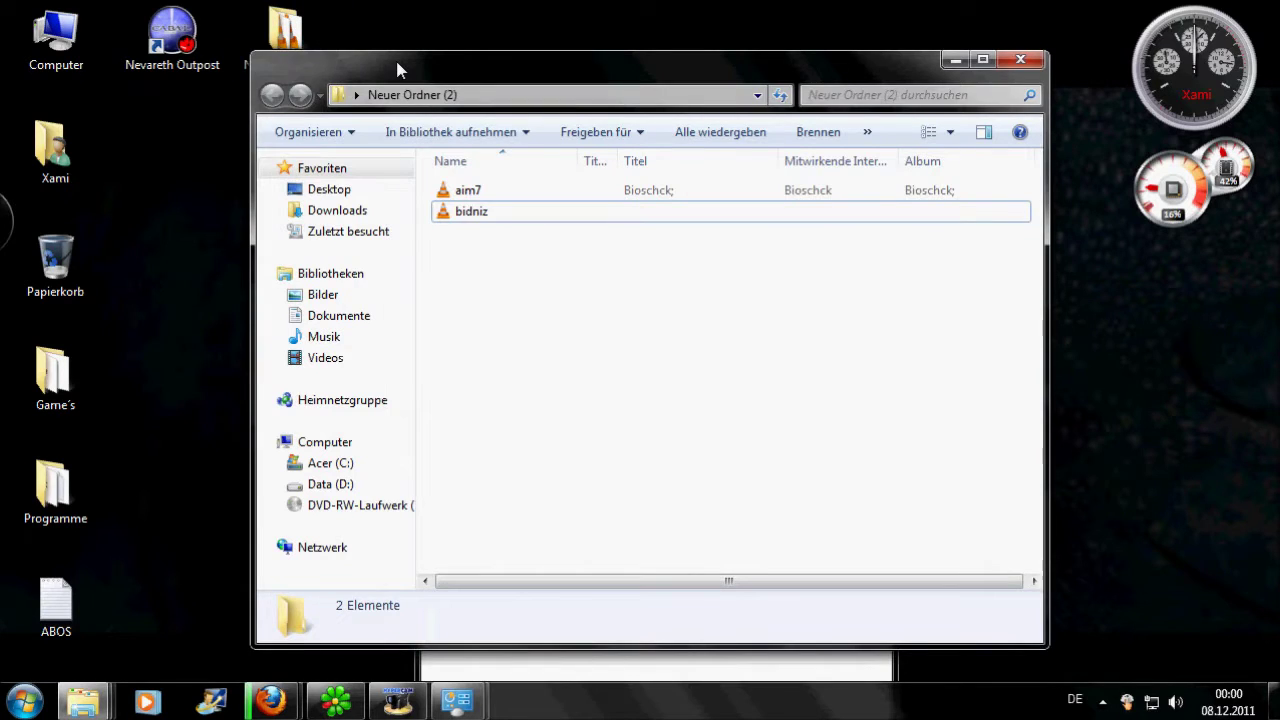
{"action": "mouse_move", "coordinate": [398, 68]}
{"action": "left_mouse_down"}
{"action": "mouse_move", "coordinate": [397, 114]}
{"action": "mouse_move", "coordinate": [377, 62]}
{"action": "left_mouse_up"}
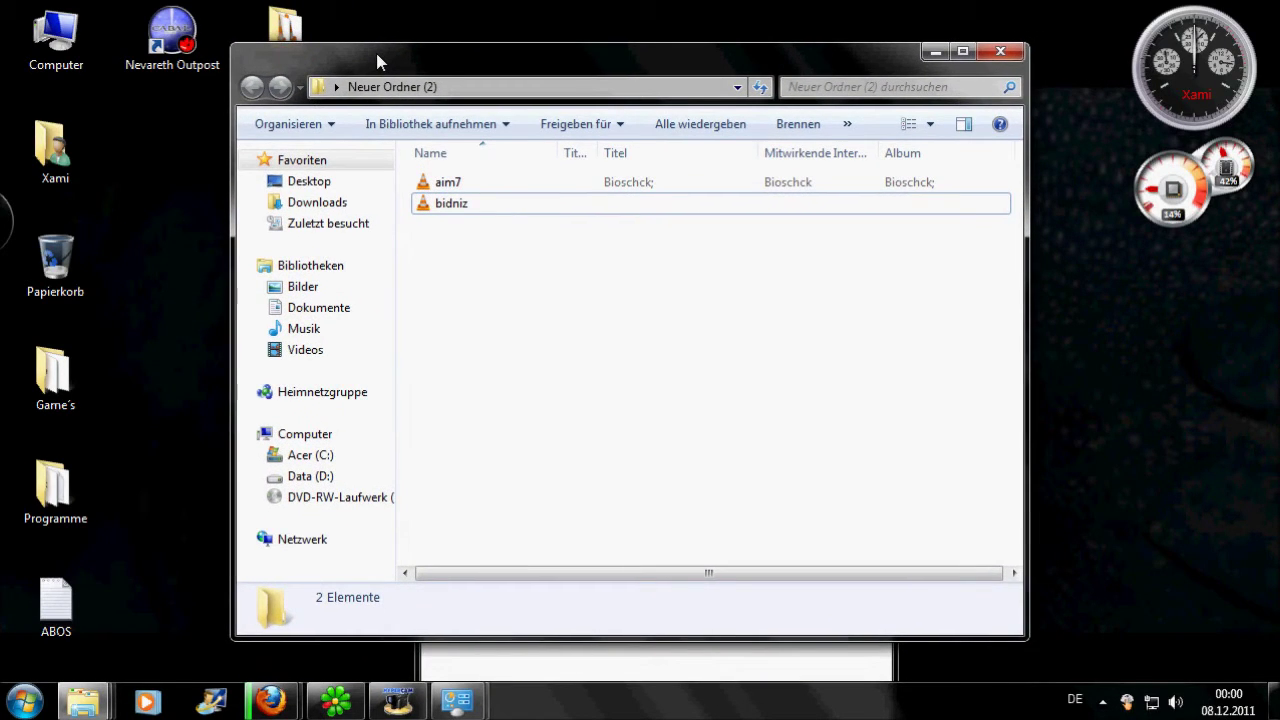
{"action": "left_click", "coordinate": [474, 182]}
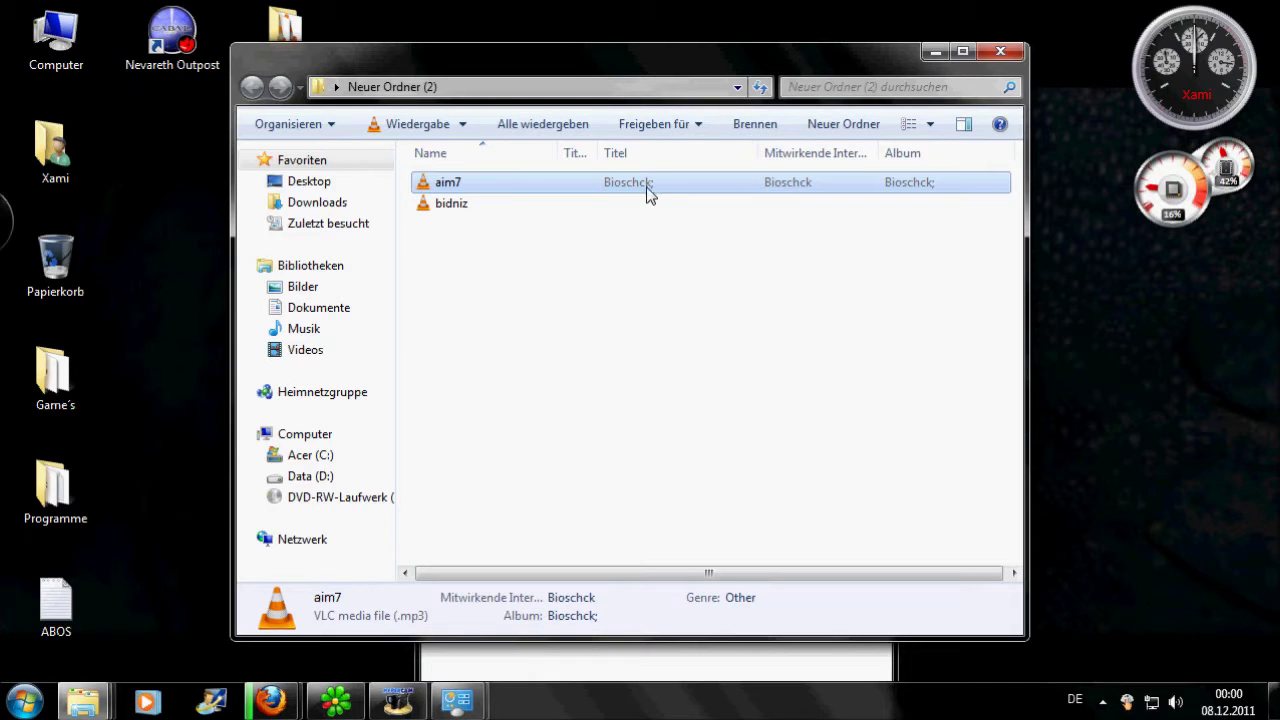
{"action": "left_click", "coordinate": [548, 257]}
{"action": "left_click", "coordinate": [536, 205]}
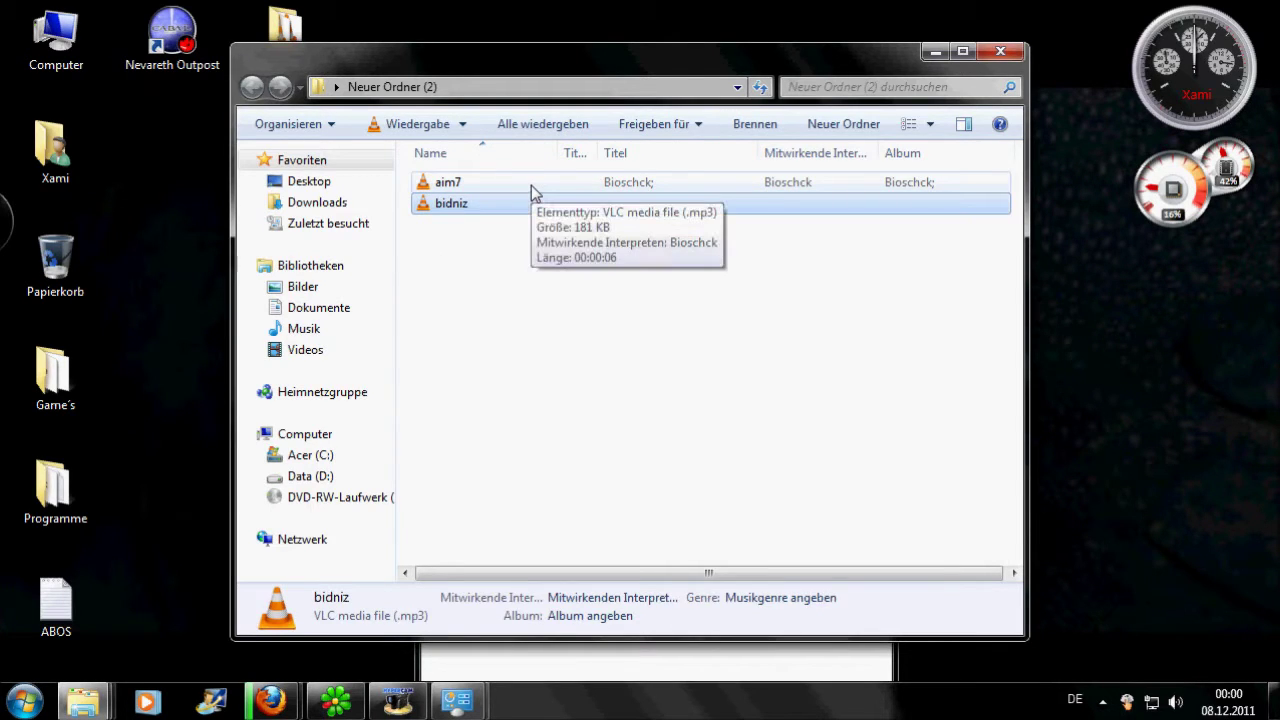
{"action": "left_click", "coordinate": [531, 185]}
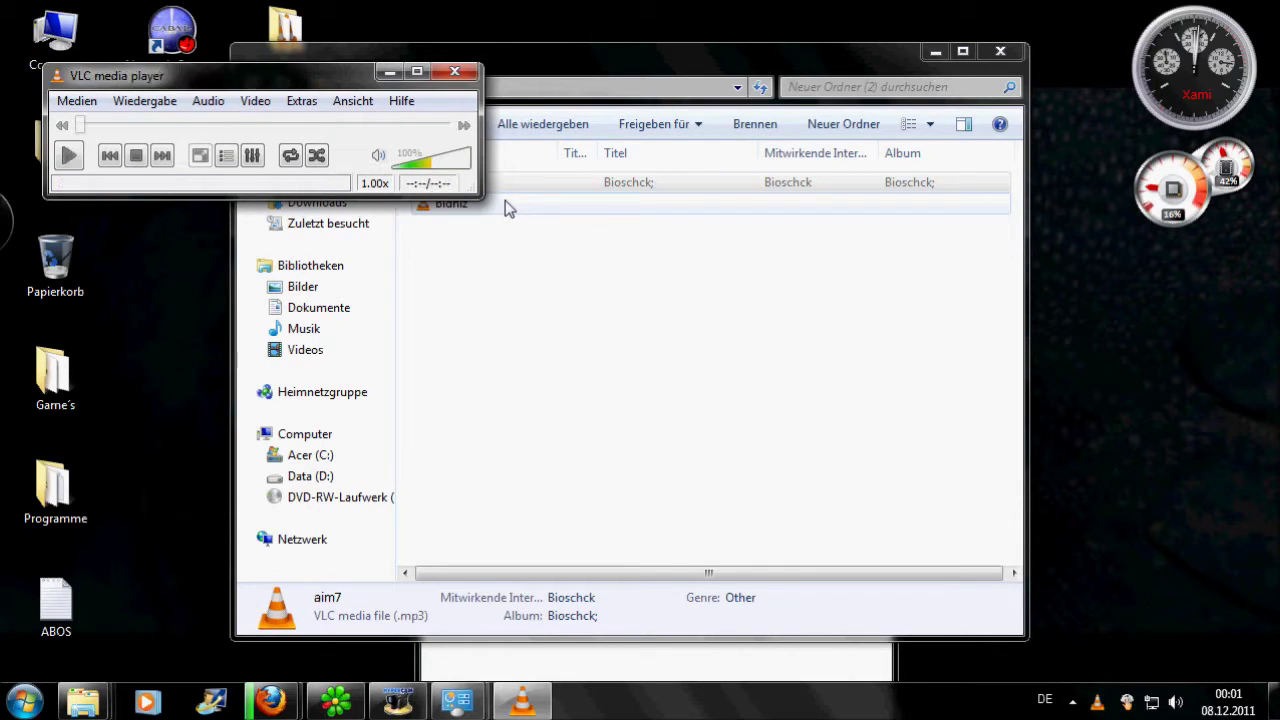
{"action": "left_click", "coordinate": [519, 257]}
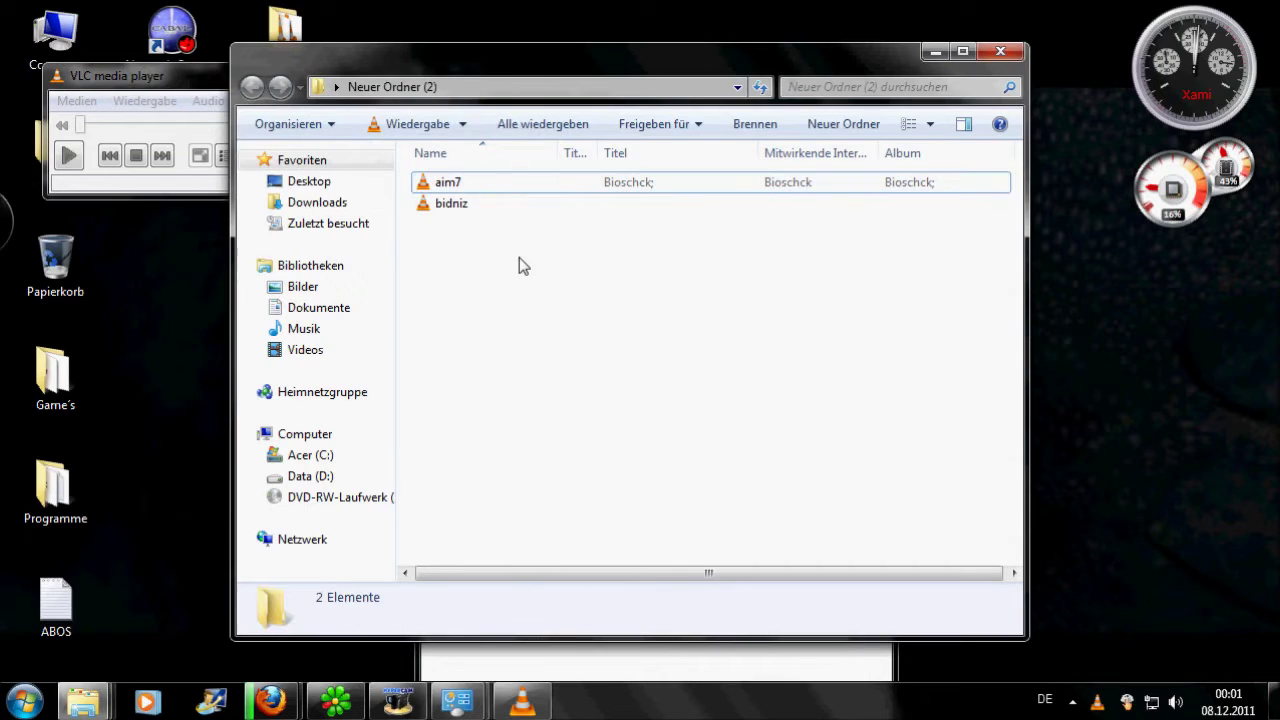
Step: Play the bidniz audio file and move the VLC media player window over the middle of the folder window
{"action": "double_click", "coordinate": [510, 202]}
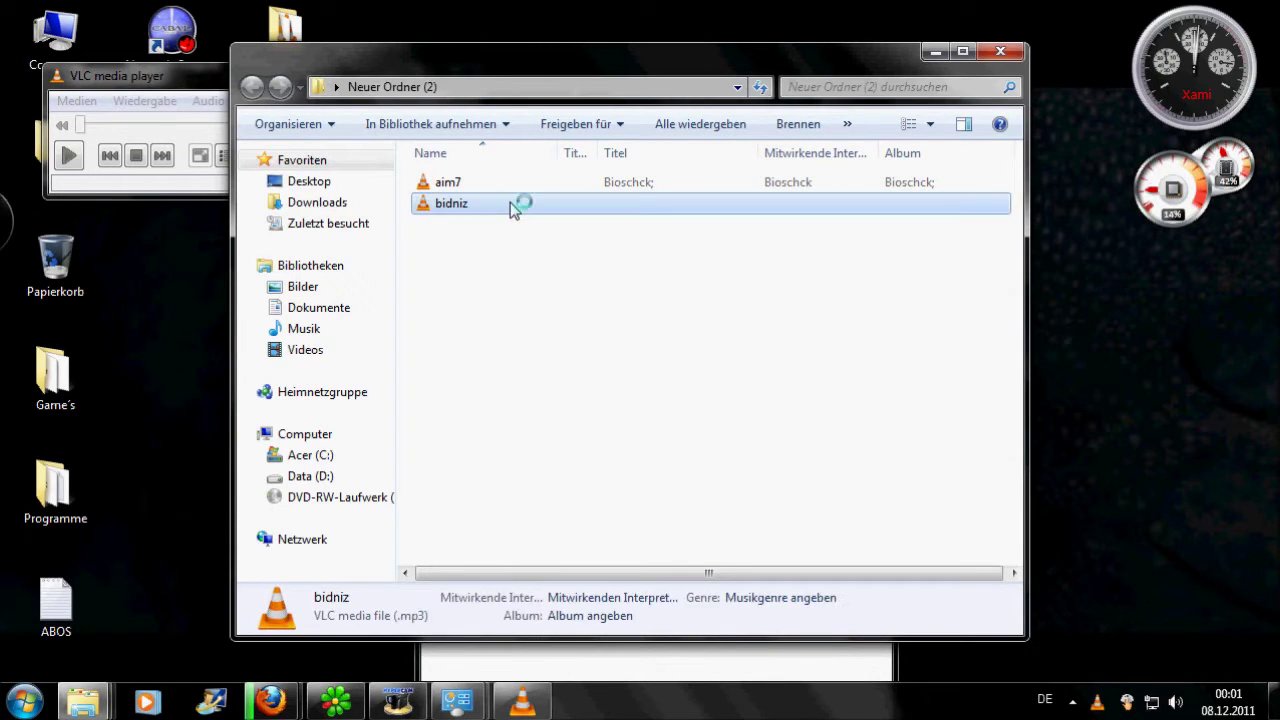
{"action": "left_click", "coordinate": [215, 80]}
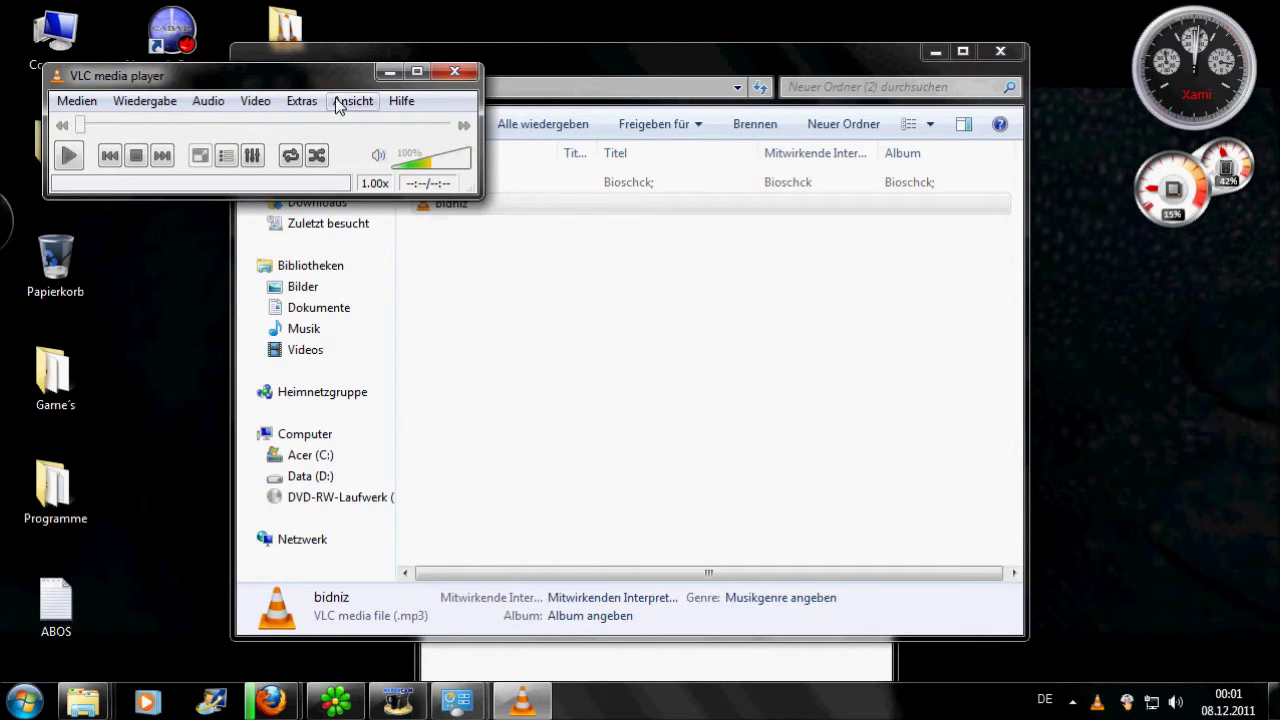
{"action": "left_click_drag", "start_coordinate": [333, 80], "coordinate": [695, 314]}
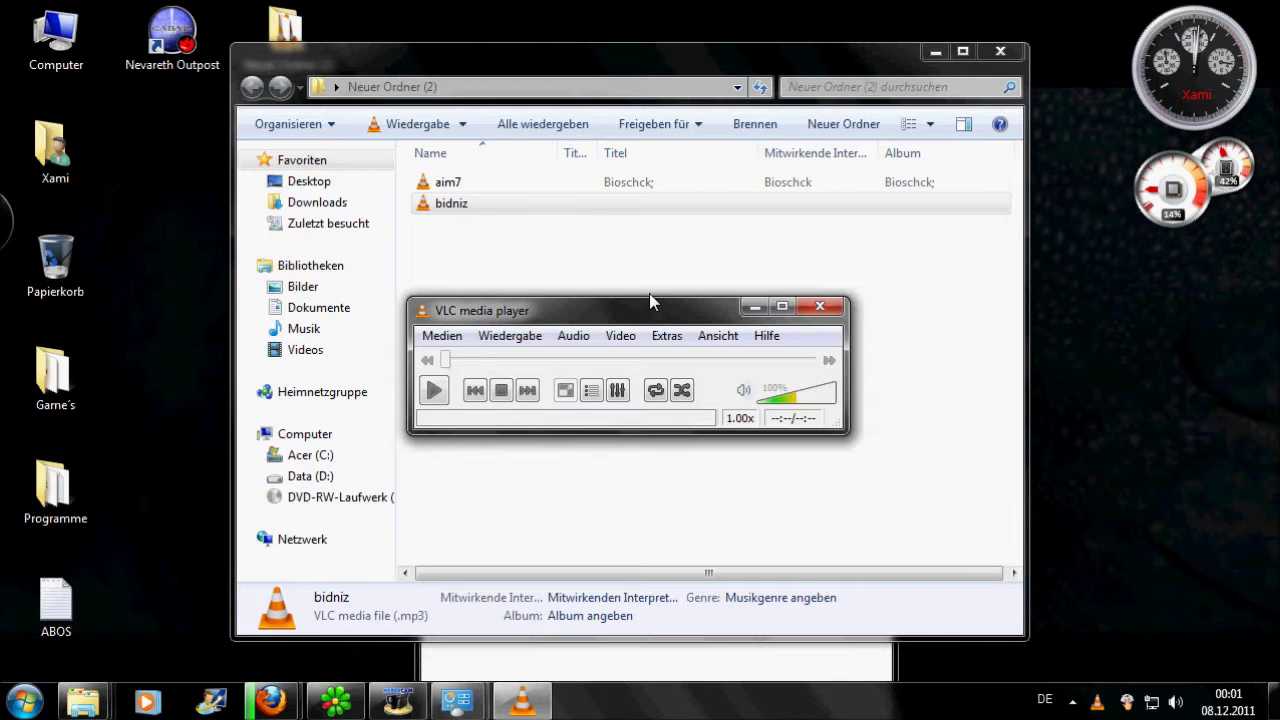
Step: Open the Programme folder from the desktop, look over its program shortcuts, and minimize its window
{"action": "double_click", "coordinate": [85, 474]}
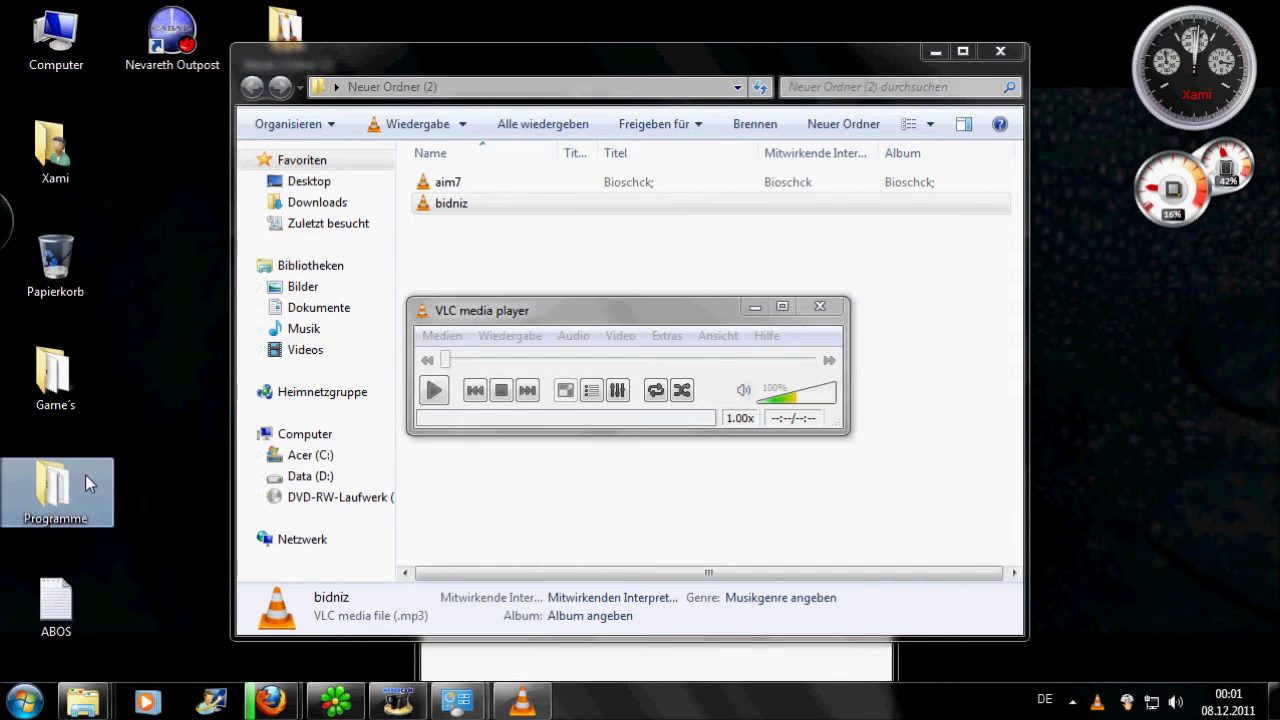
{"action": "scroll", "coordinate": [584, 263], "scroll_direction": "down", "scroll_amount": 1}
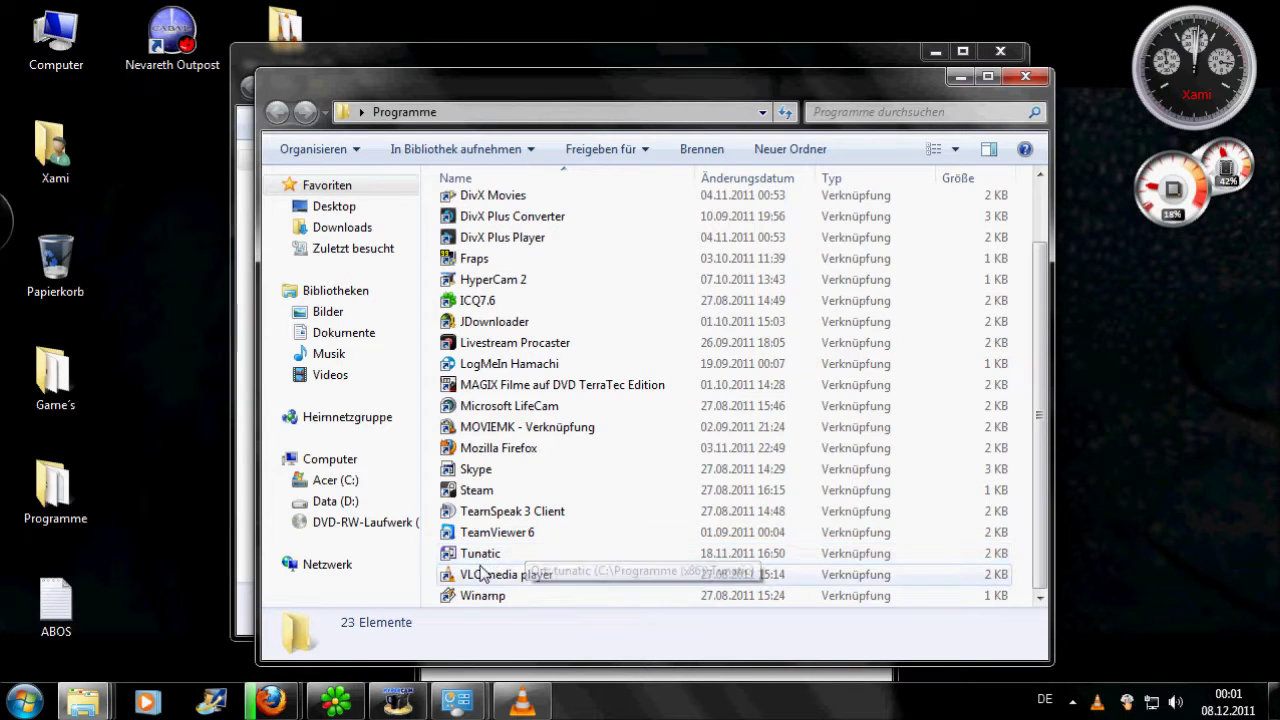
{"action": "left_click", "coordinate": [959, 73]}
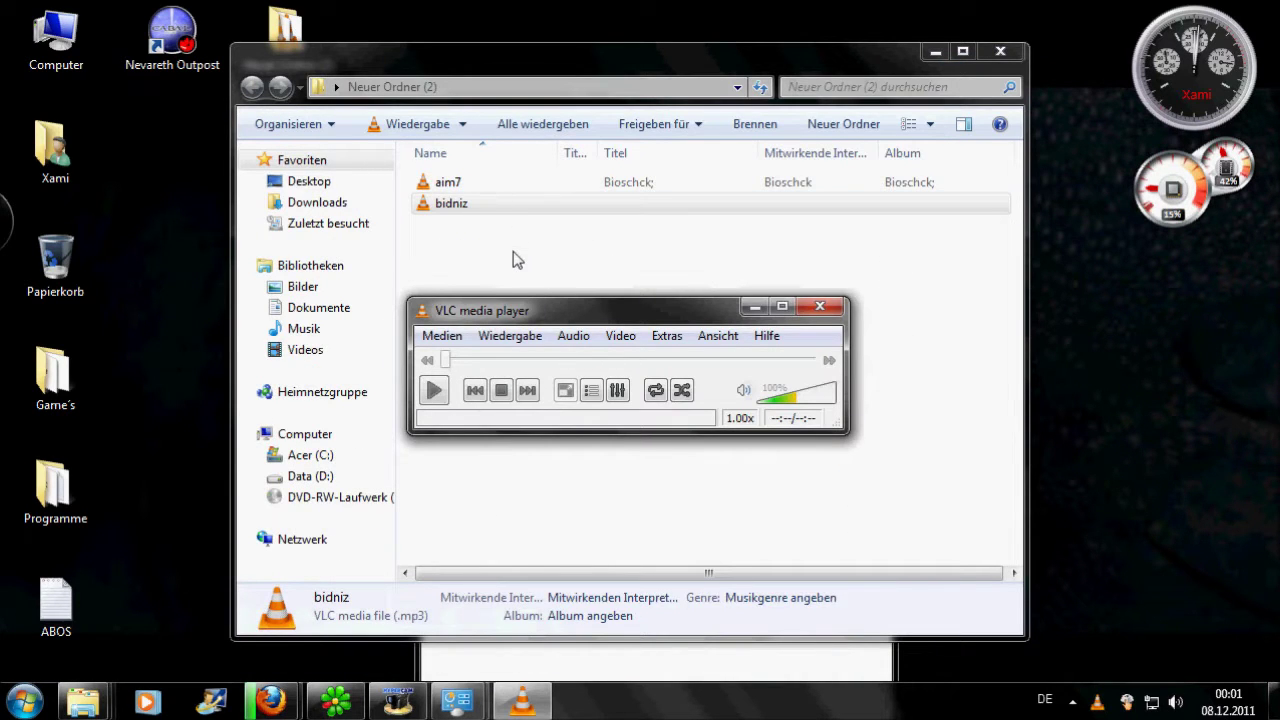
Step: Close the Neuer Ordner (2) and VLC media player windows, and pause the HyperCam recording before minimizing its window
{"action": "left_click", "coordinate": [1000, 51]}
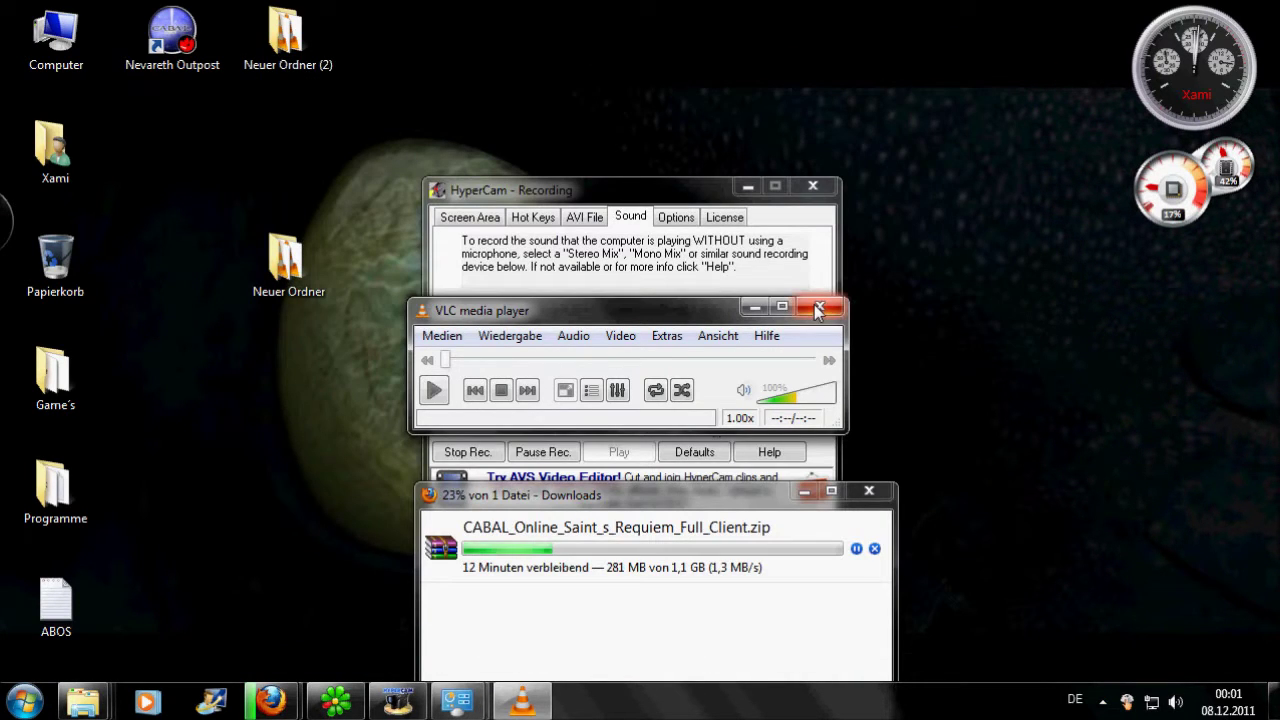
{"action": "left_click", "coordinate": [816, 310]}
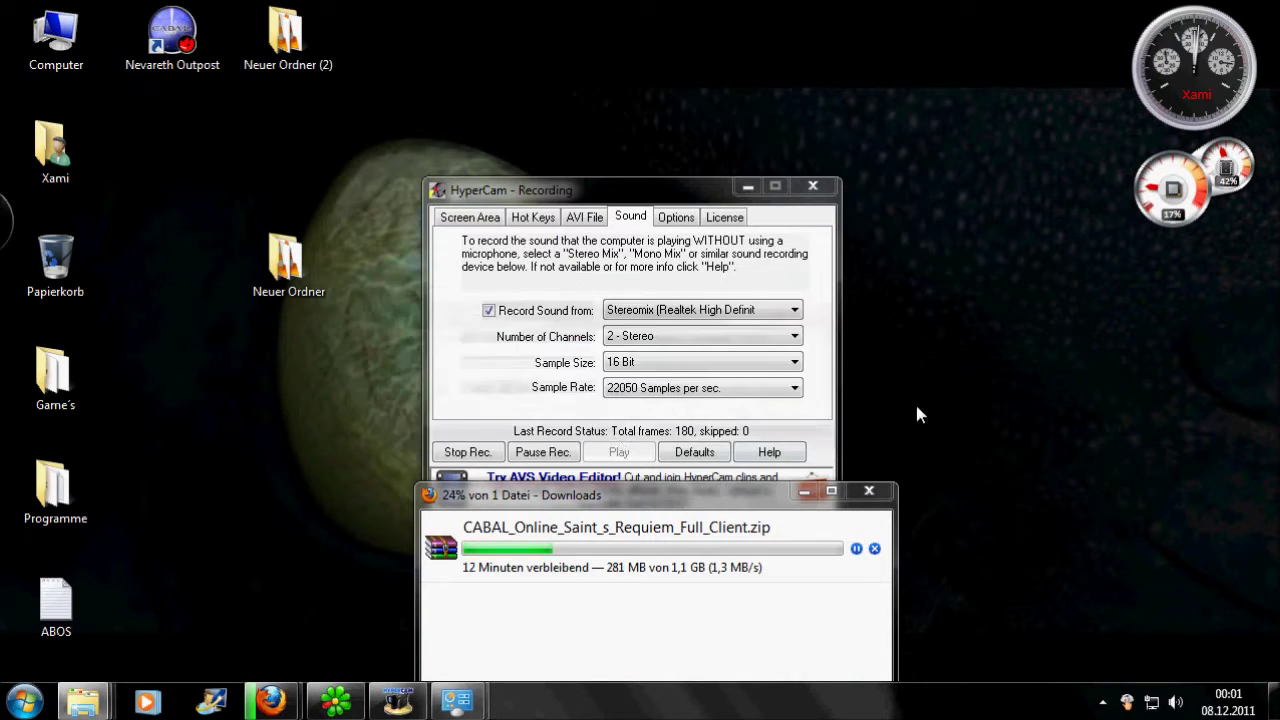
{"action": "left_click", "coordinate": [560, 458]}
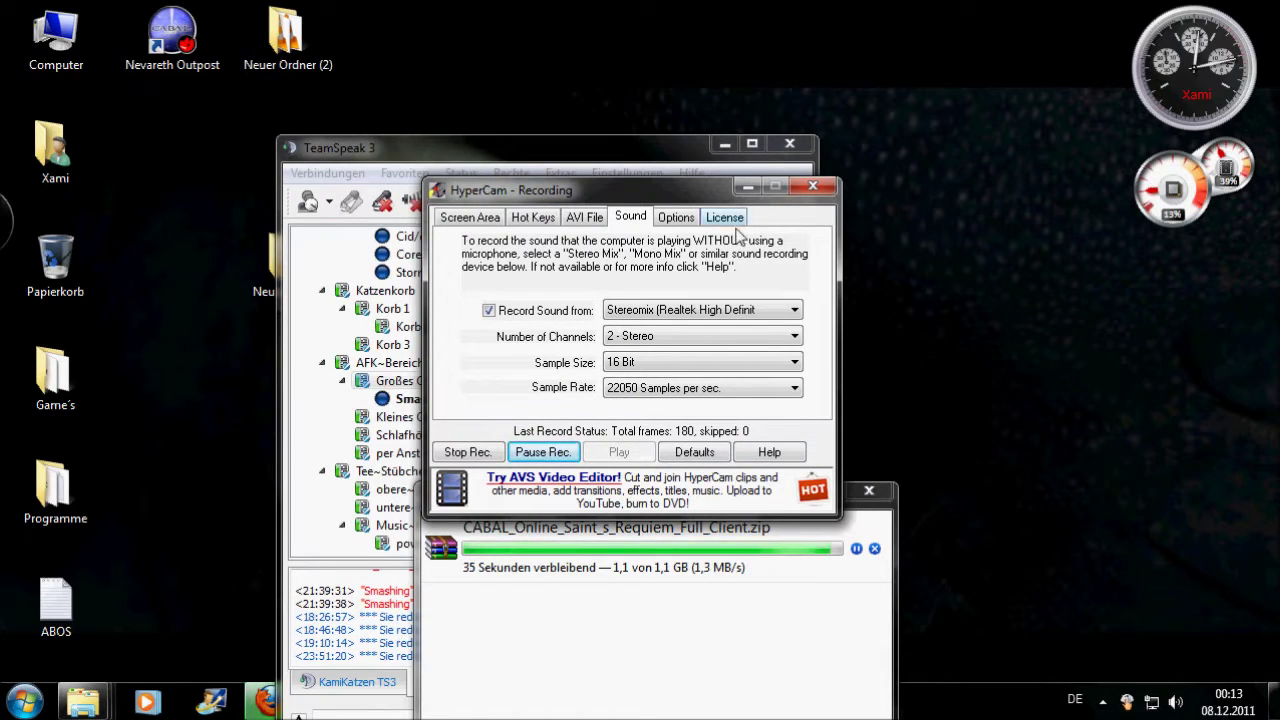
{"action": "left_click", "coordinate": [746, 186]}
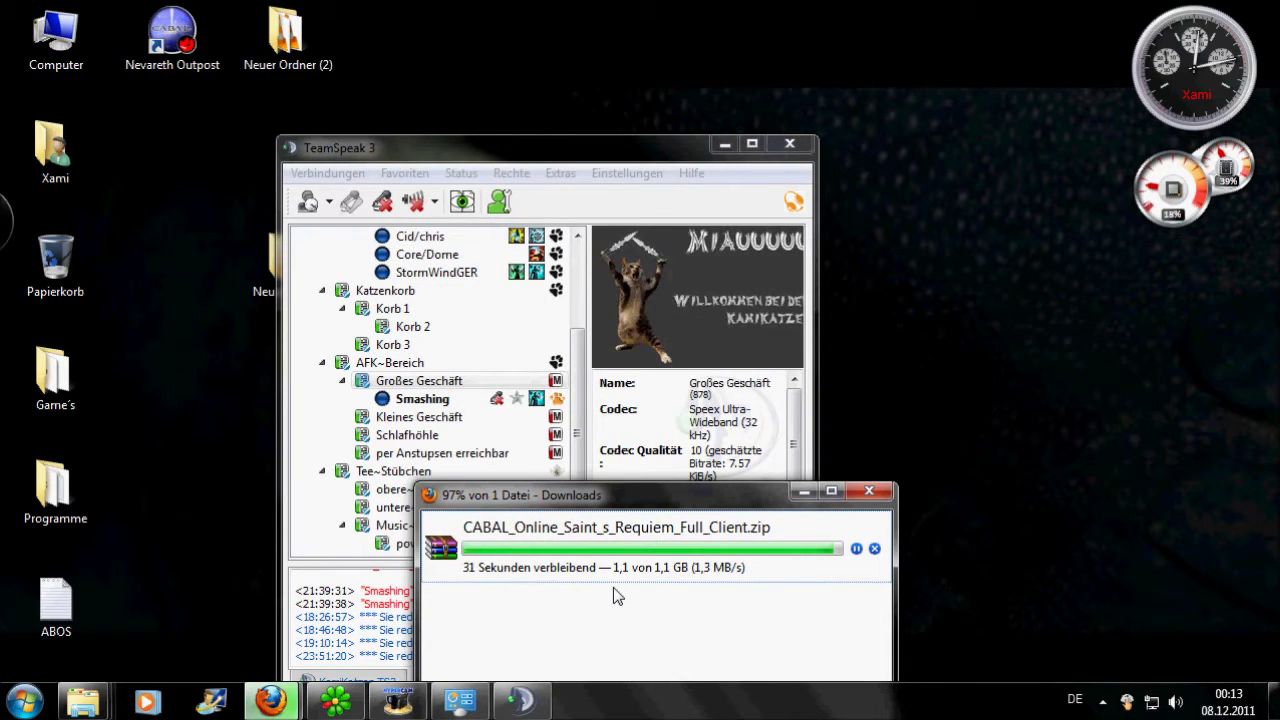
Step: Move the Neuer Ordner desktop folder below the Nevareth Outpost shortcut, open it to view its sound files, and minimize its window
{"action": "left_click_drag", "start_coordinate": [265, 271], "coordinate": [160, 158]}
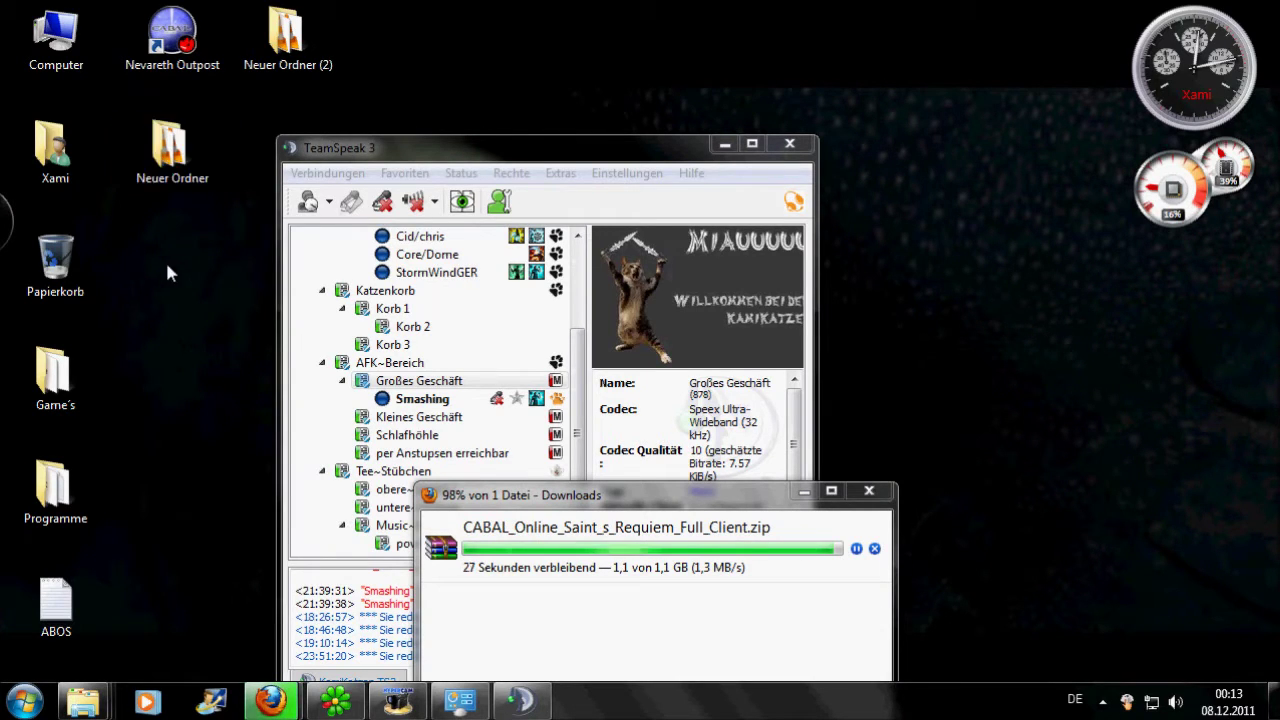
{"action": "left_click", "coordinate": [197, 175]}
{"action": "left_click", "coordinate": [162, 130]}
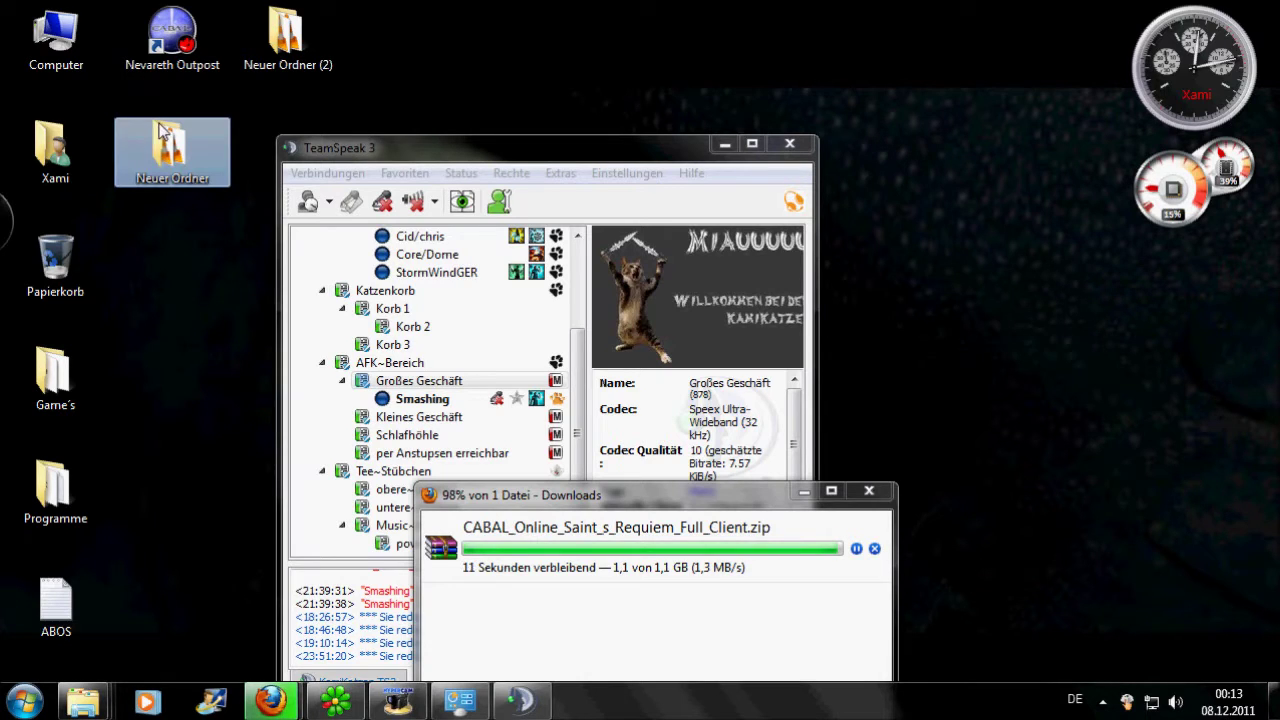
{"action": "double_click", "coordinate": [162, 130]}
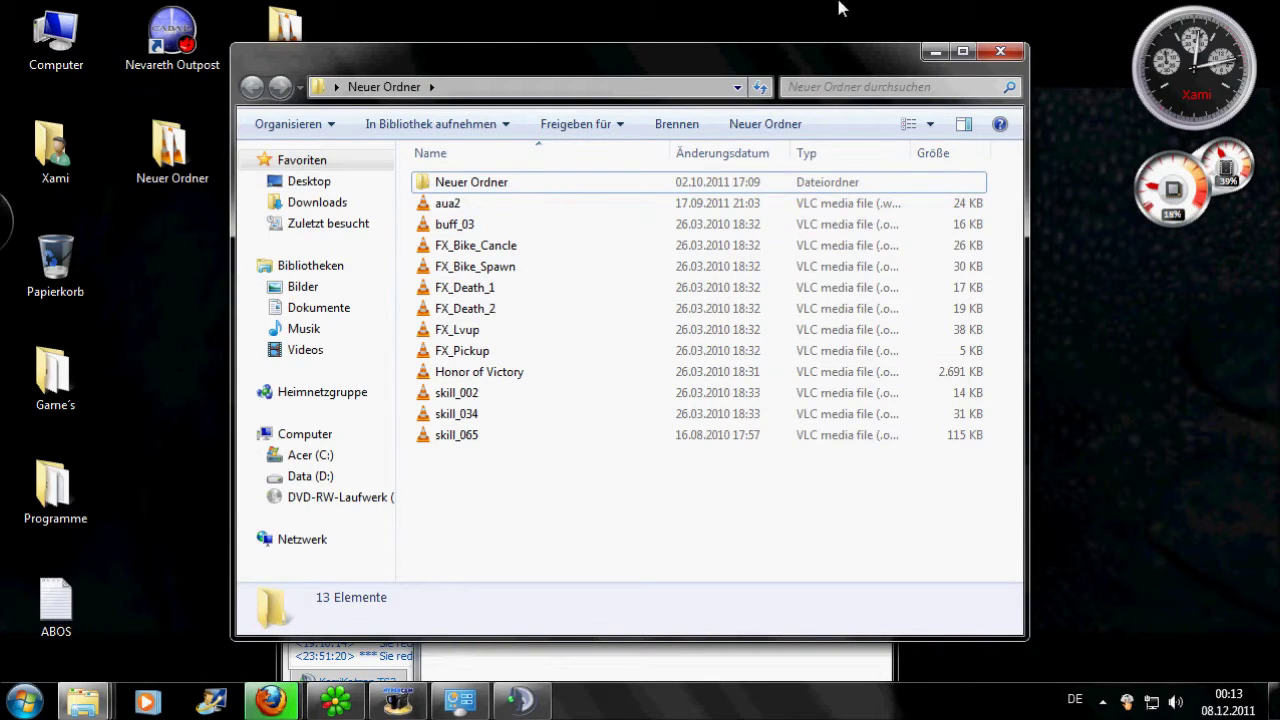
{"action": "left_click", "coordinate": [935, 51]}
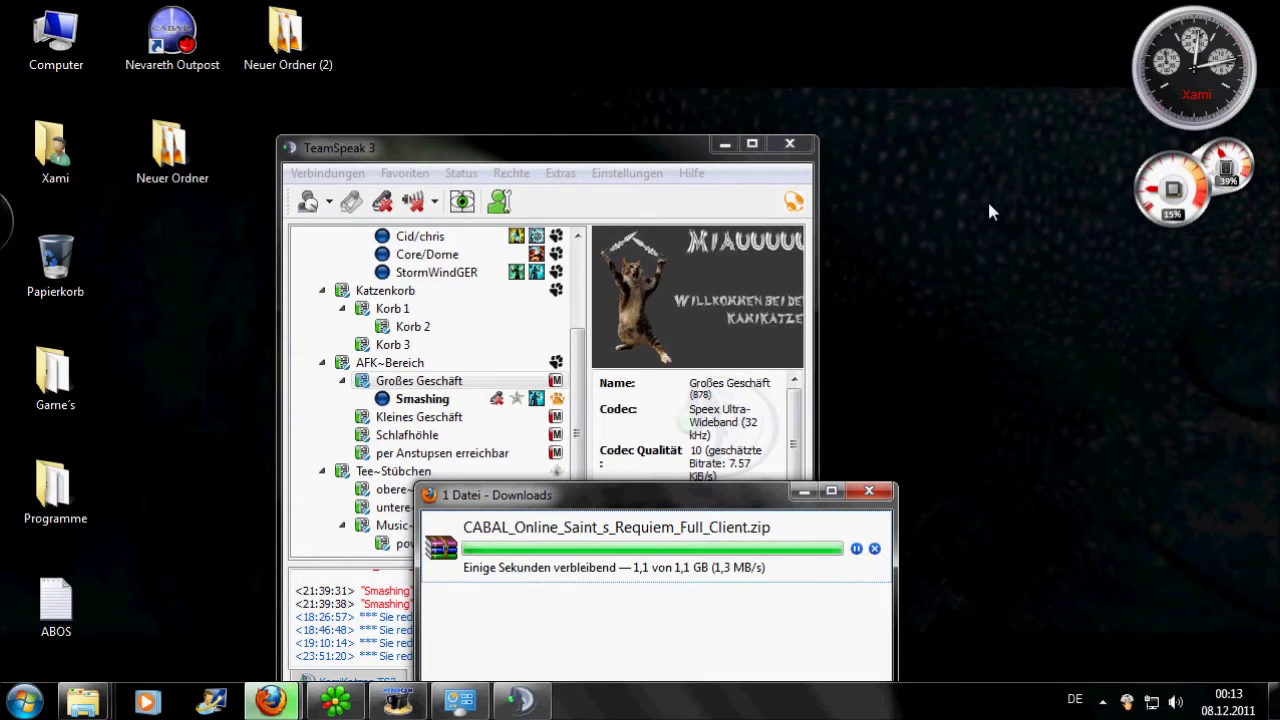
Step: Move the Downloads window further up the desktop and open the downloaded CABAL_Online_Saint_s_Requiem_Full_Client.zip archive
{"action": "left_click_drag", "start_coordinate": [681, 500], "coordinate": [700, 203]}
{"action": "left_click", "coordinate": [681, 253]}
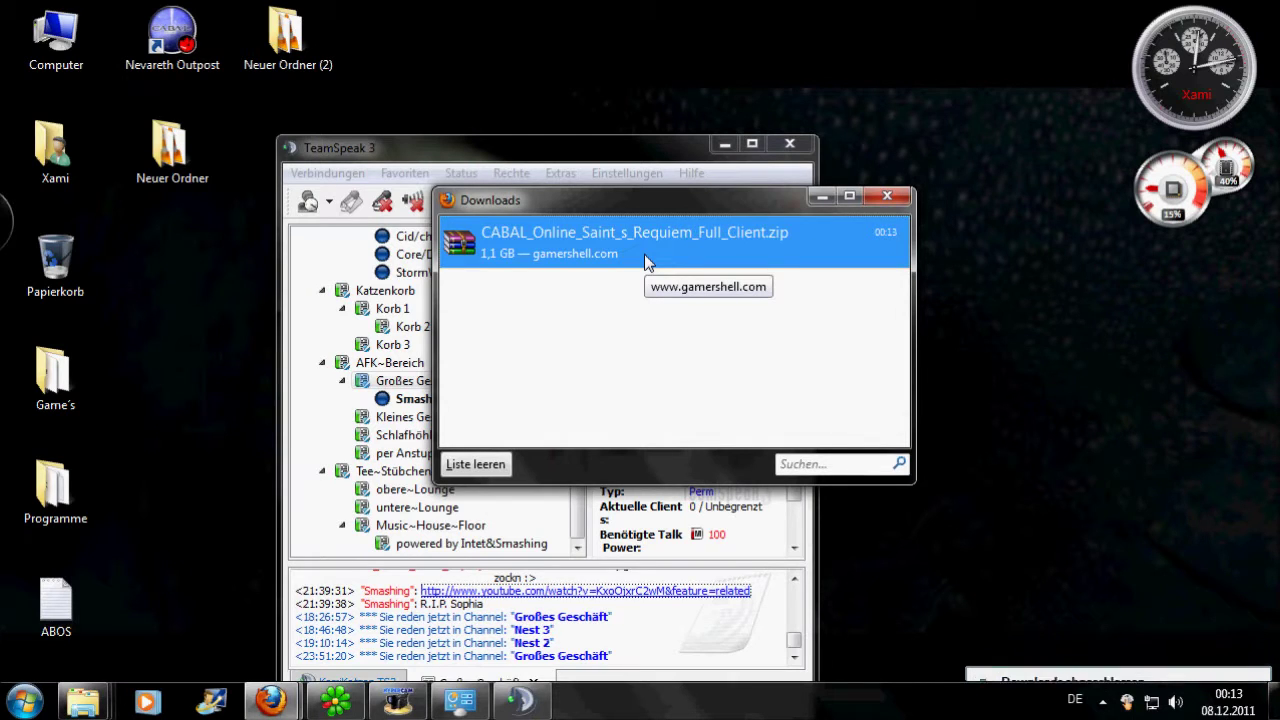
{"action": "double_click", "coordinate": [644, 256]}
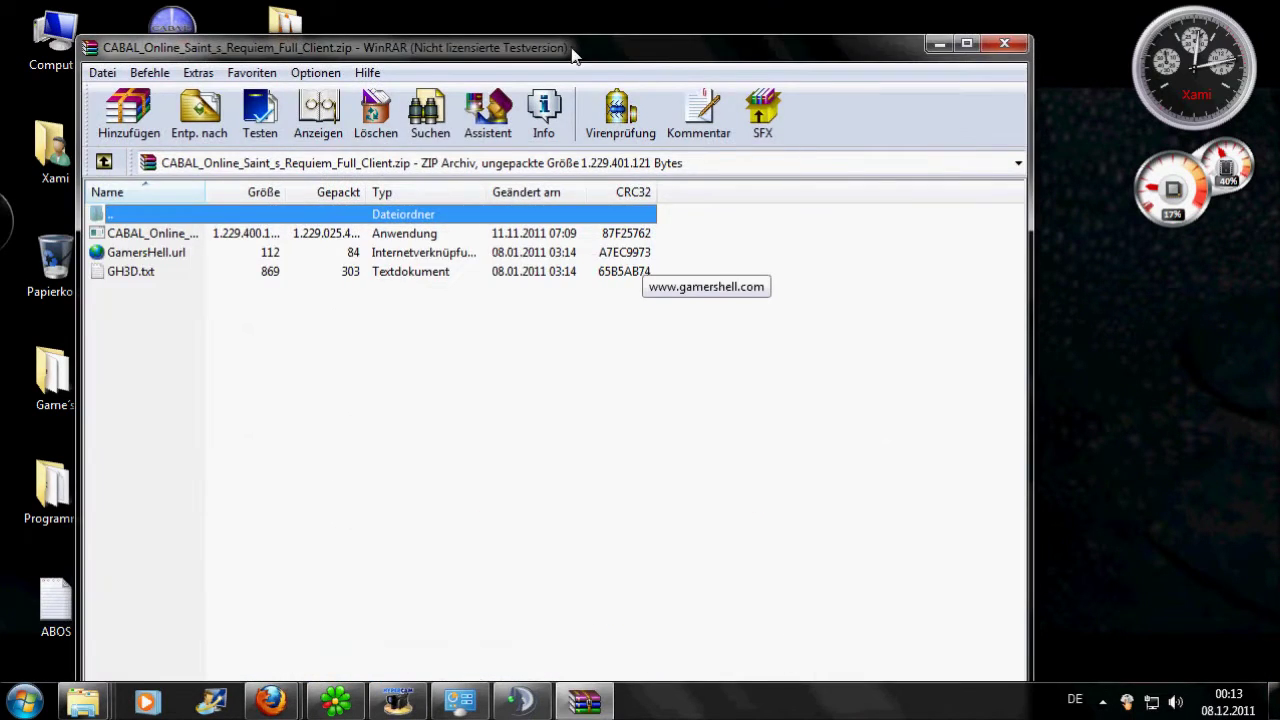
Step: Shift the WinRAR window aside and extract CABAL_Online_Saint_s_Requiem_Full_Client.exe to the empty desktop space below Neuer Ordner
{"action": "left_click_drag", "start_coordinate": [575, 57], "coordinate": [793, 40]}
{"action": "left_click", "coordinate": [919, 293]}
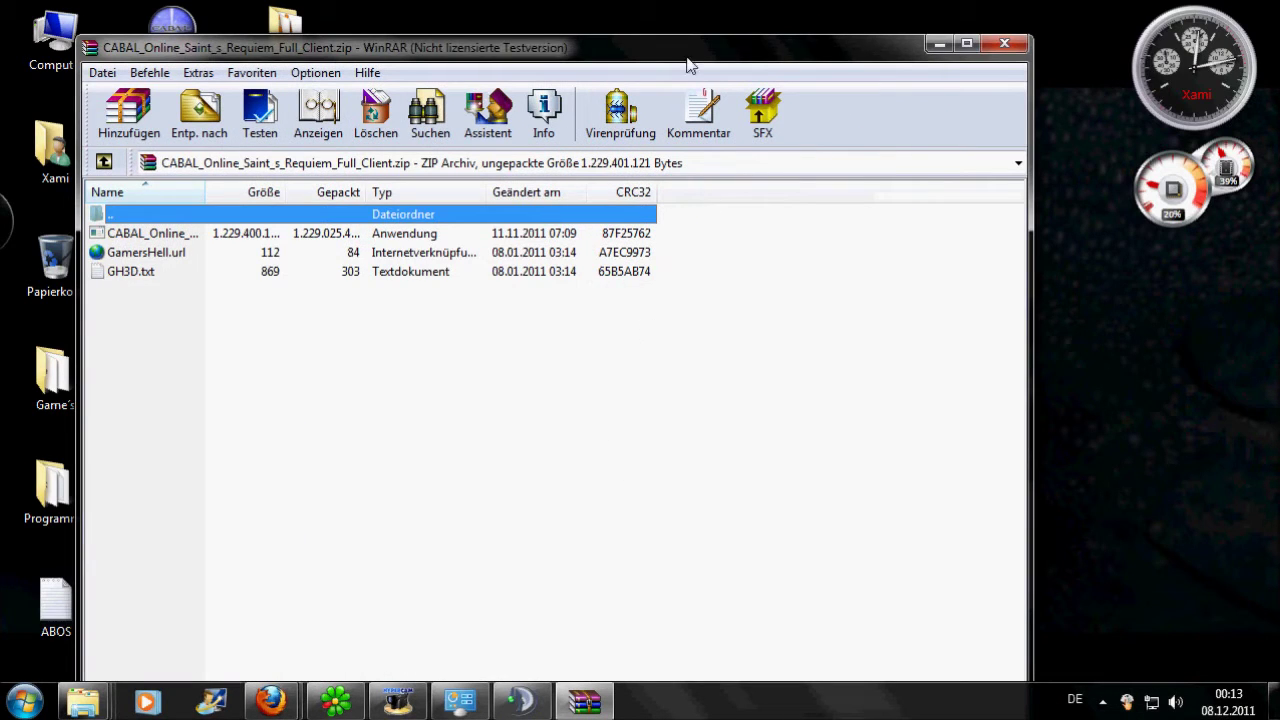
{"action": "left_click_drag", "start_coordinate": [680, 60], "coordinate": [940, 63]}
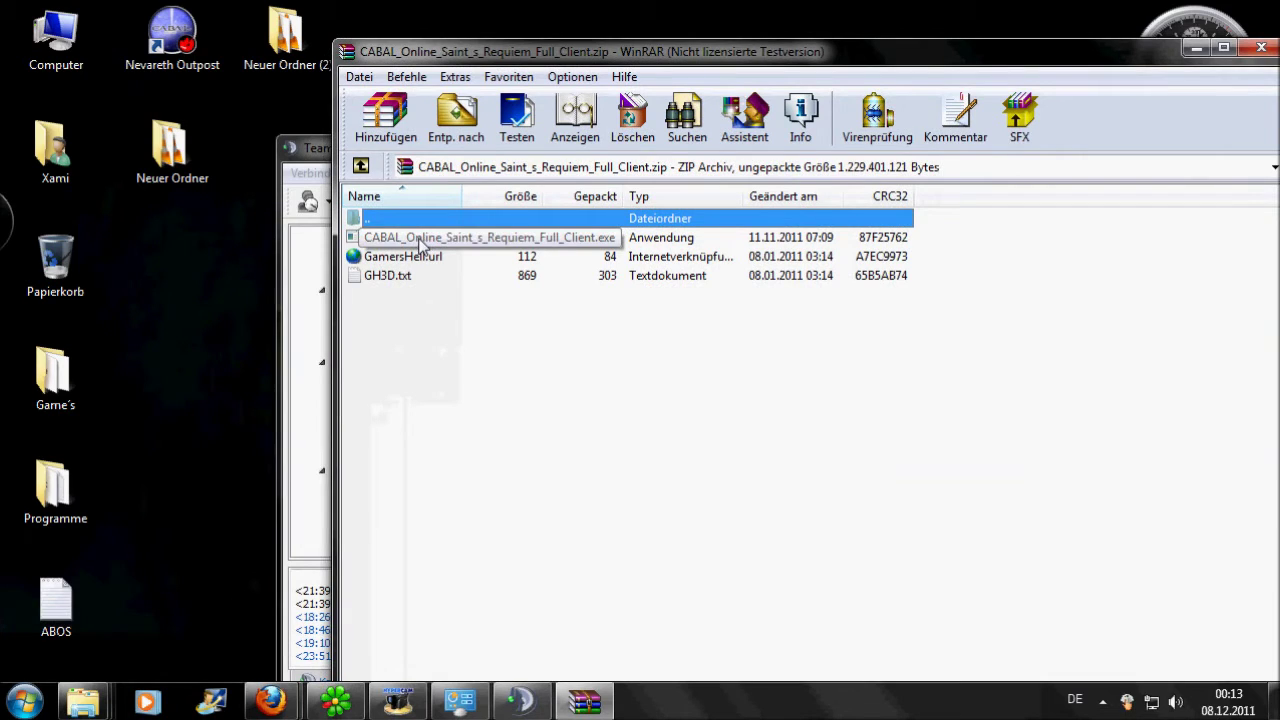
{"action": "left_click_drag", "start_coordinate": [421, 245], "coordinate": [221, 341]}
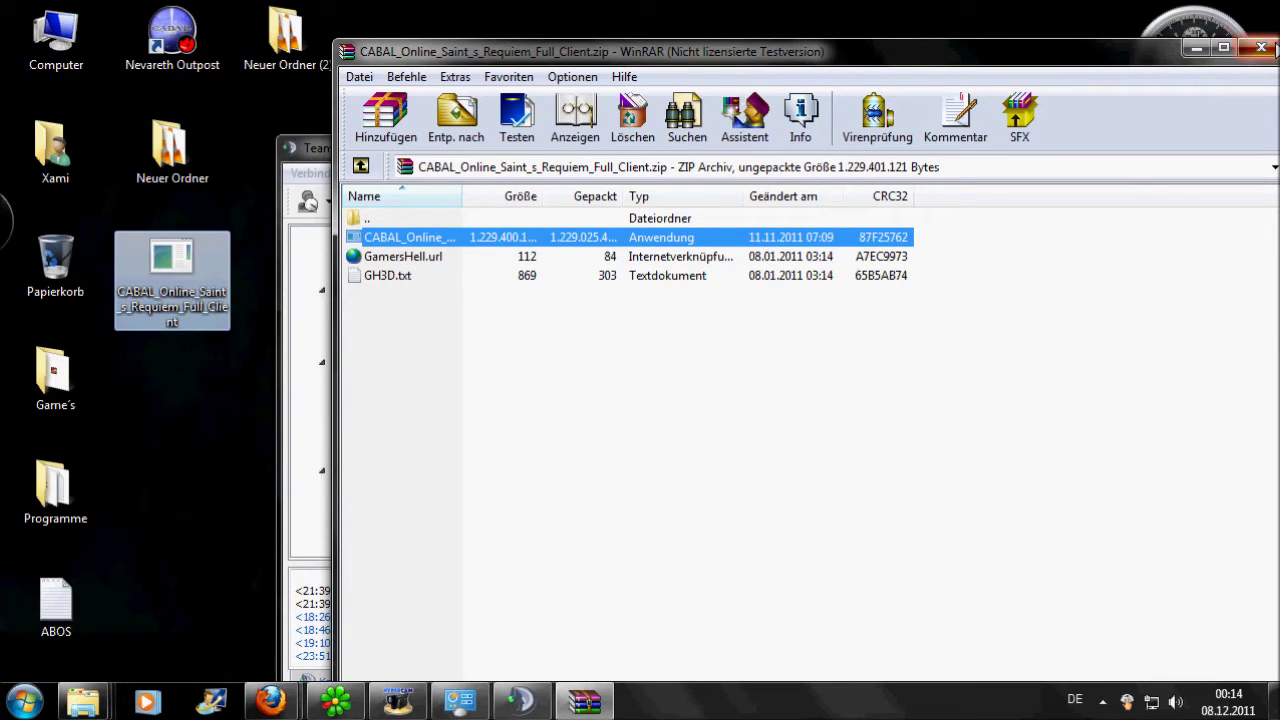
Step: Close the WinRAR archive window and the Firefox Downloads window
{"action": "left_click", "coordinate": [1261, 47]}
{"action": "left_click", "coordinate": [493, 476]}
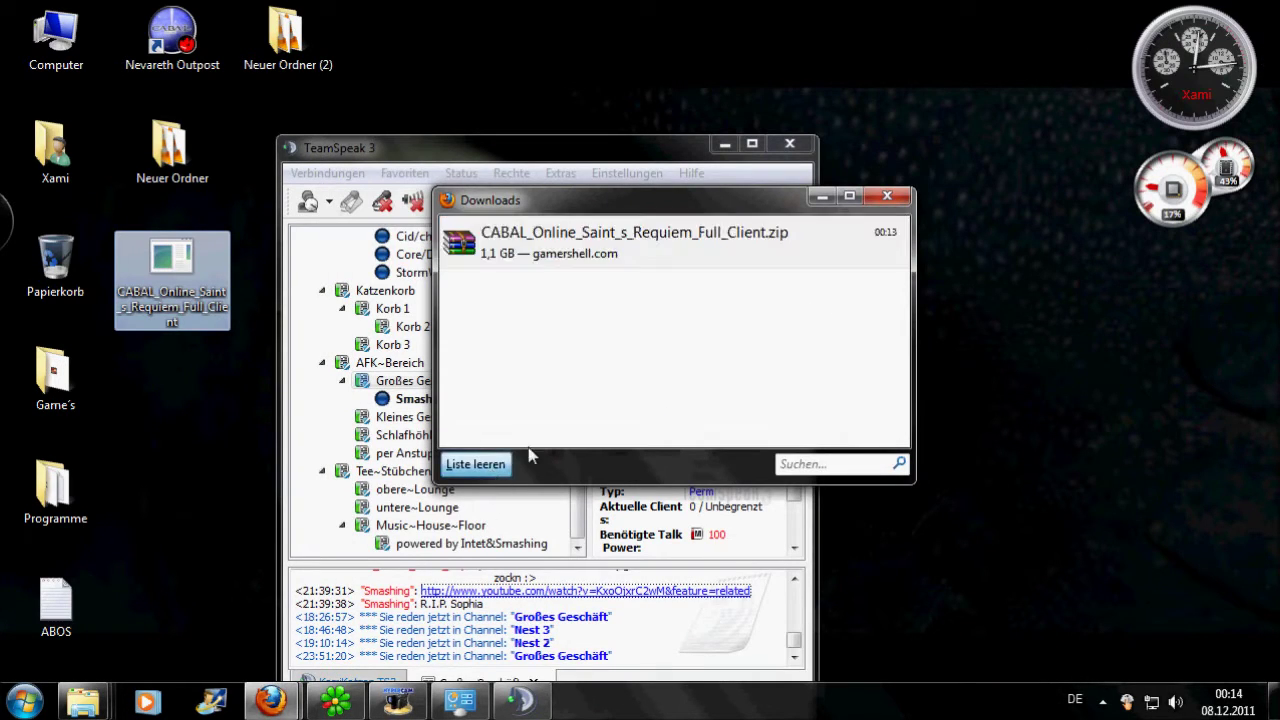
{"action": "left_click", "coordinate": [887, 196]}
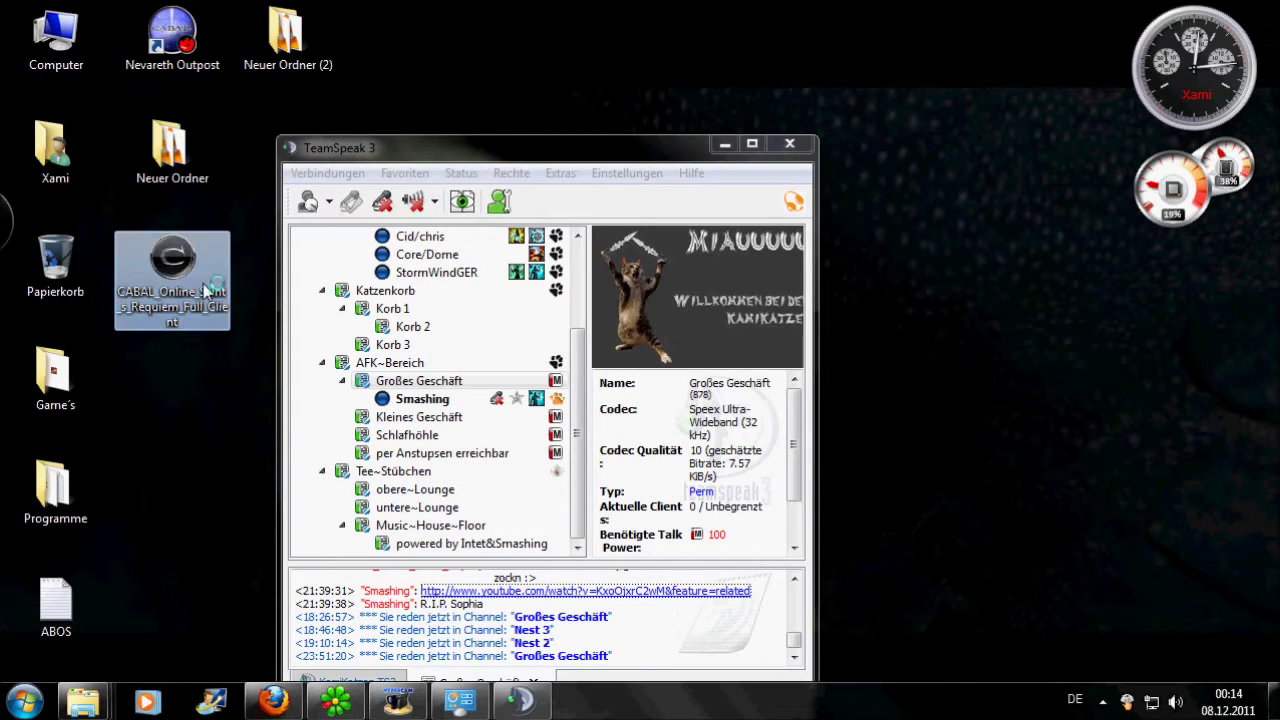
Step: Launch the extracted Saint's Requiem client setup with TeamSpeak minimized, and proceed past the welcome and agreement pages
{"action": "left_click", "coordinate": [197, 390]}
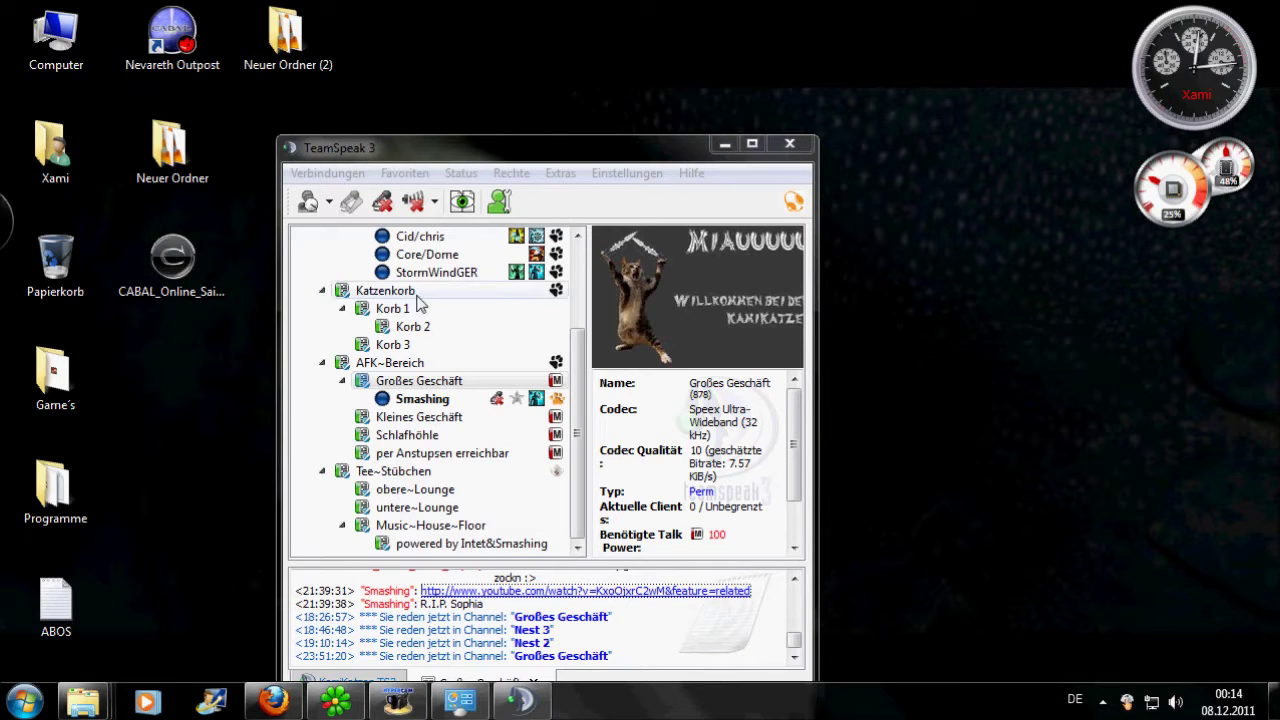
{"action": "left_click", "coordinate": [723, 145]}
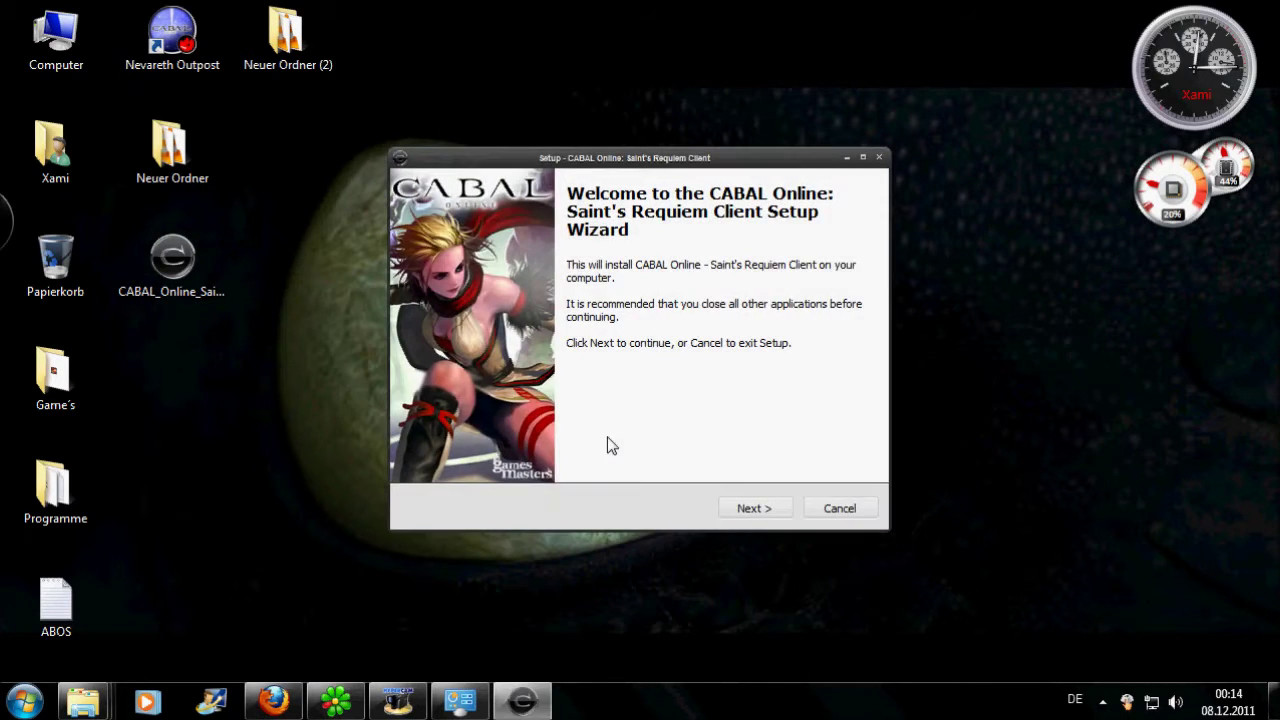
{"action": "left_click", "coordinate": [750, 510]}
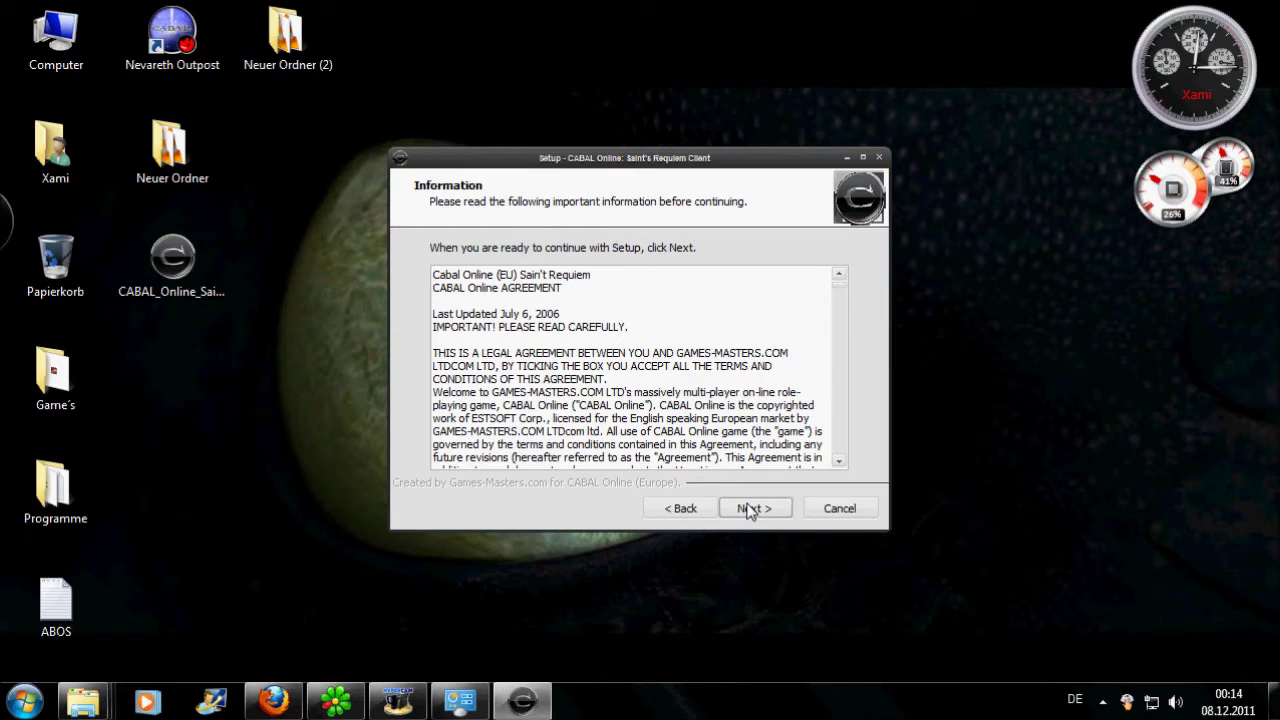
{"action": "left_click", "coordinate": [750, 510]}
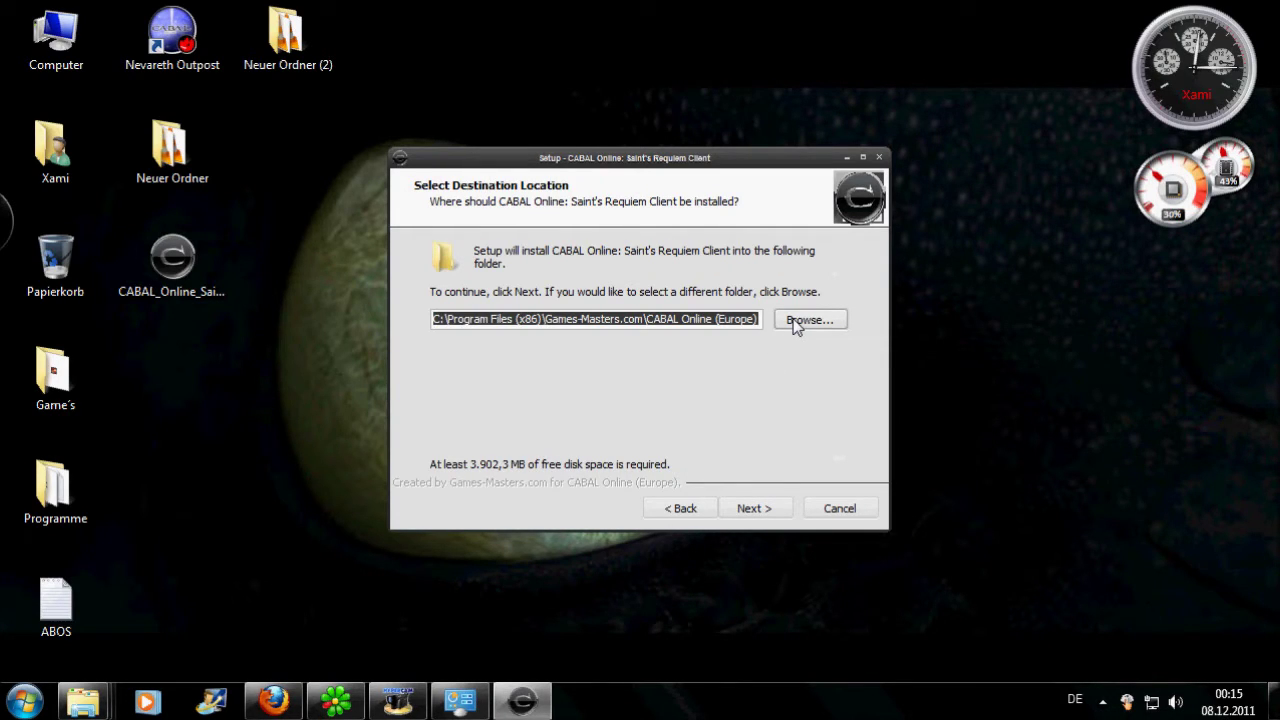
Step: Set the installation folder to D:\Game ´s\Cabal (EU) and continue to the component selection
{"action": "left_click", "coordinate": [795, 322]}
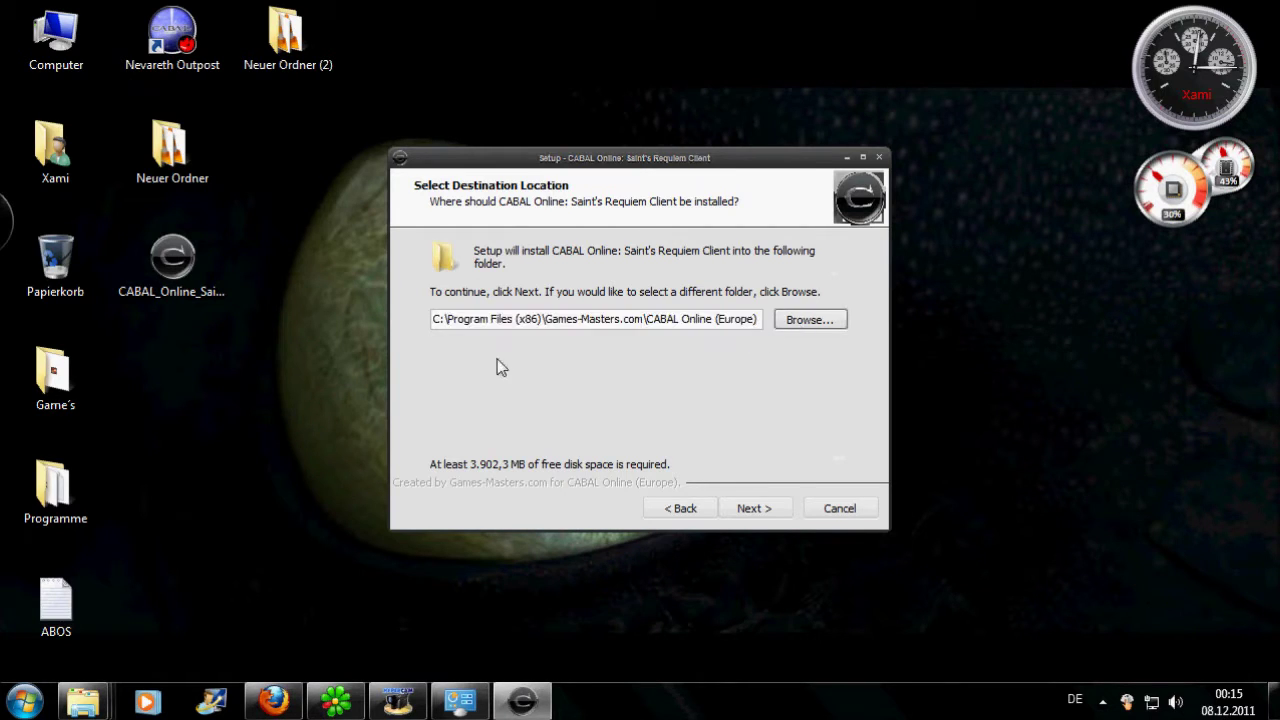
{"action": "scroll", "coordinate": [517, 273], "scroll_direction": "up", "scroll_amount": 2}
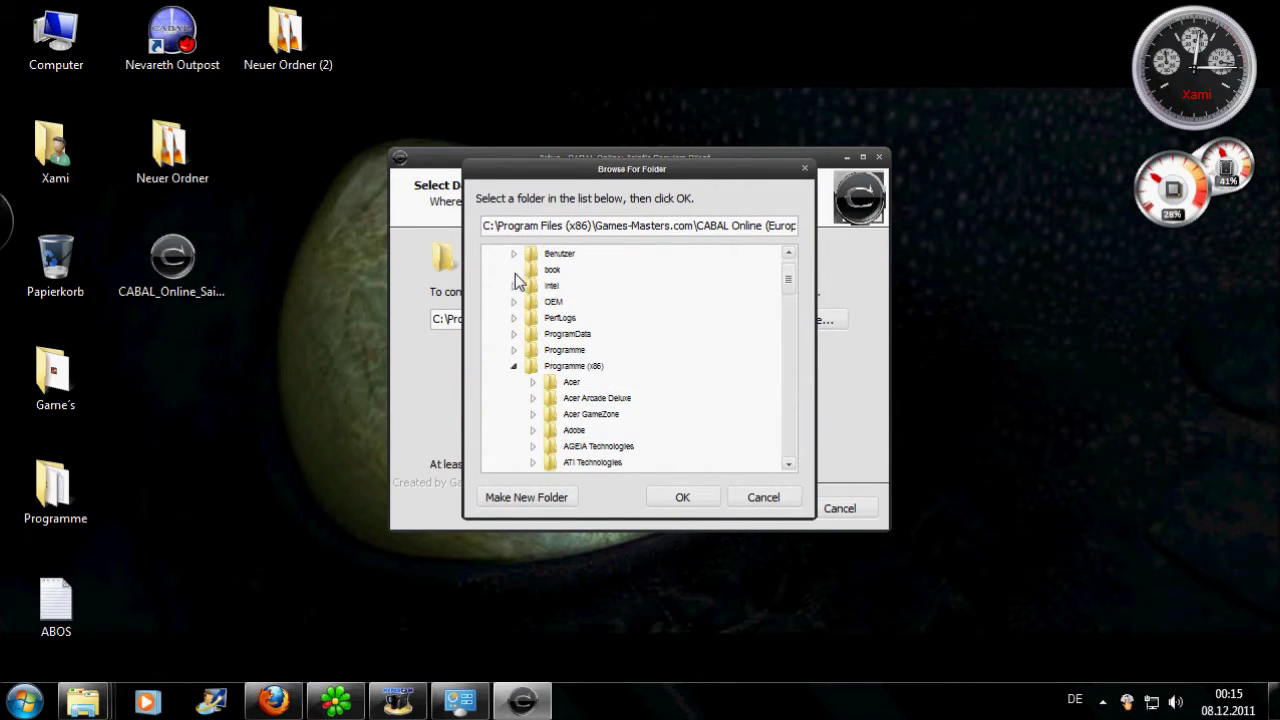
{"action": "left_click", "coordinate": [508, 378]}
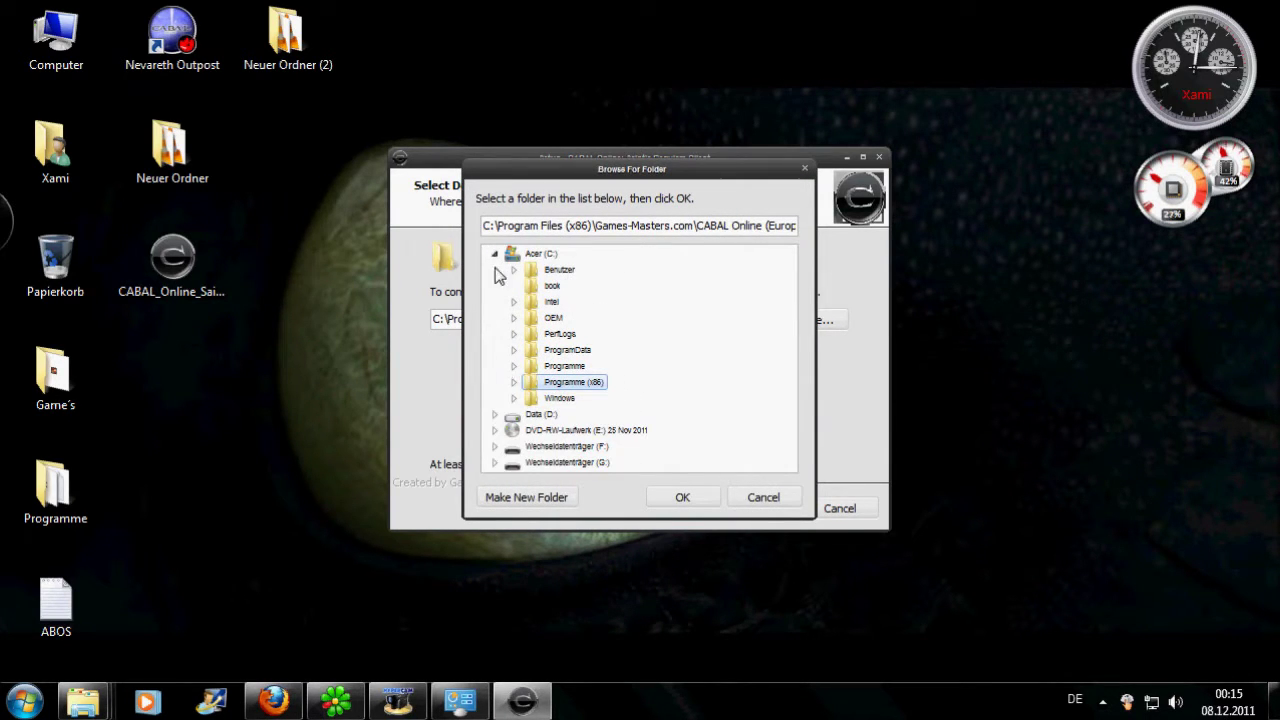
{"action": "left_click", "coordinate": [494, 253]}
{"action": "left_click", "coordinate": [494, 270]}
{"action": "left_click", "coordinate": [552, 286]}
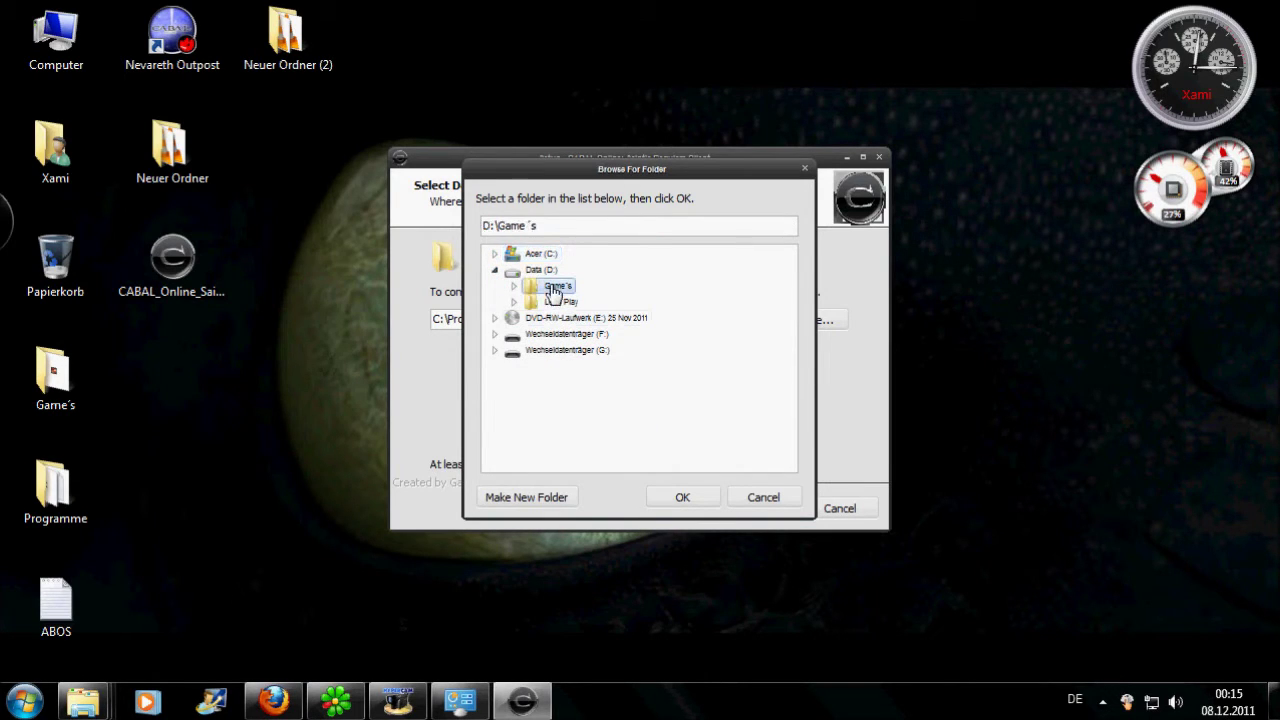
{"action": "left_click", "coordinate": [645, 226]}
{"action": "type", "text": "\\"}
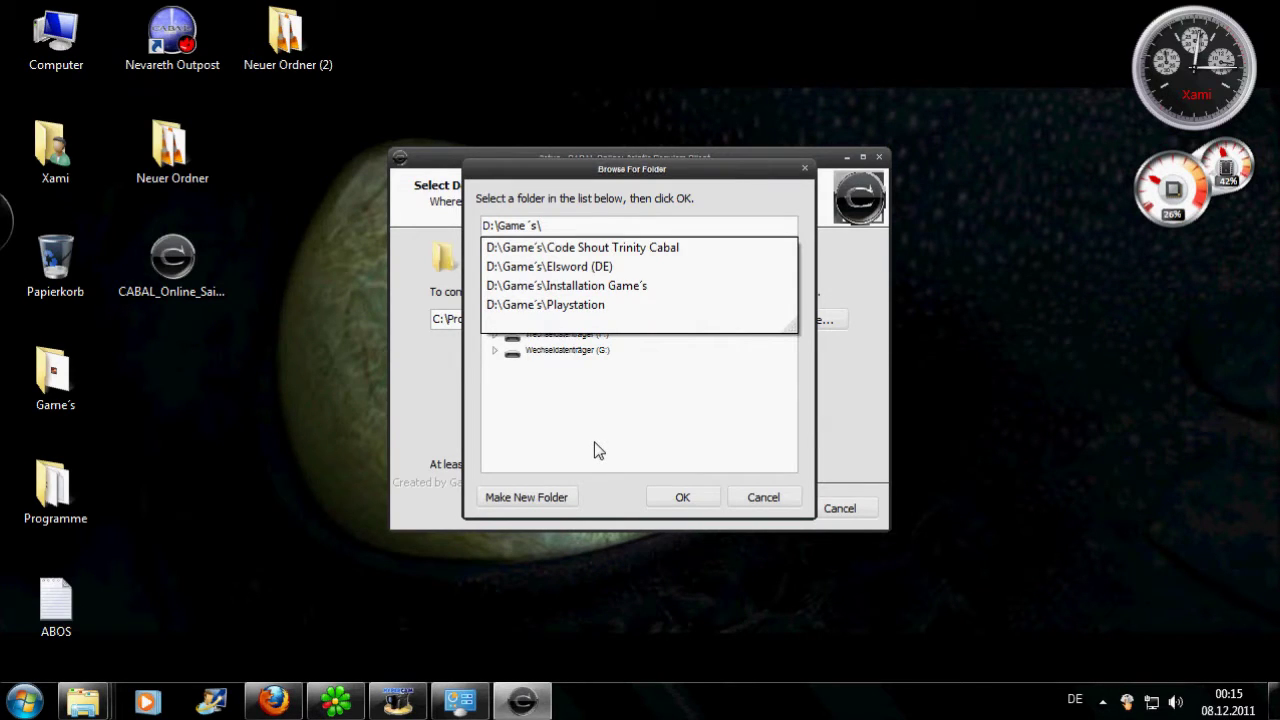
{"action": "type", "text": "Cabal (EU"}
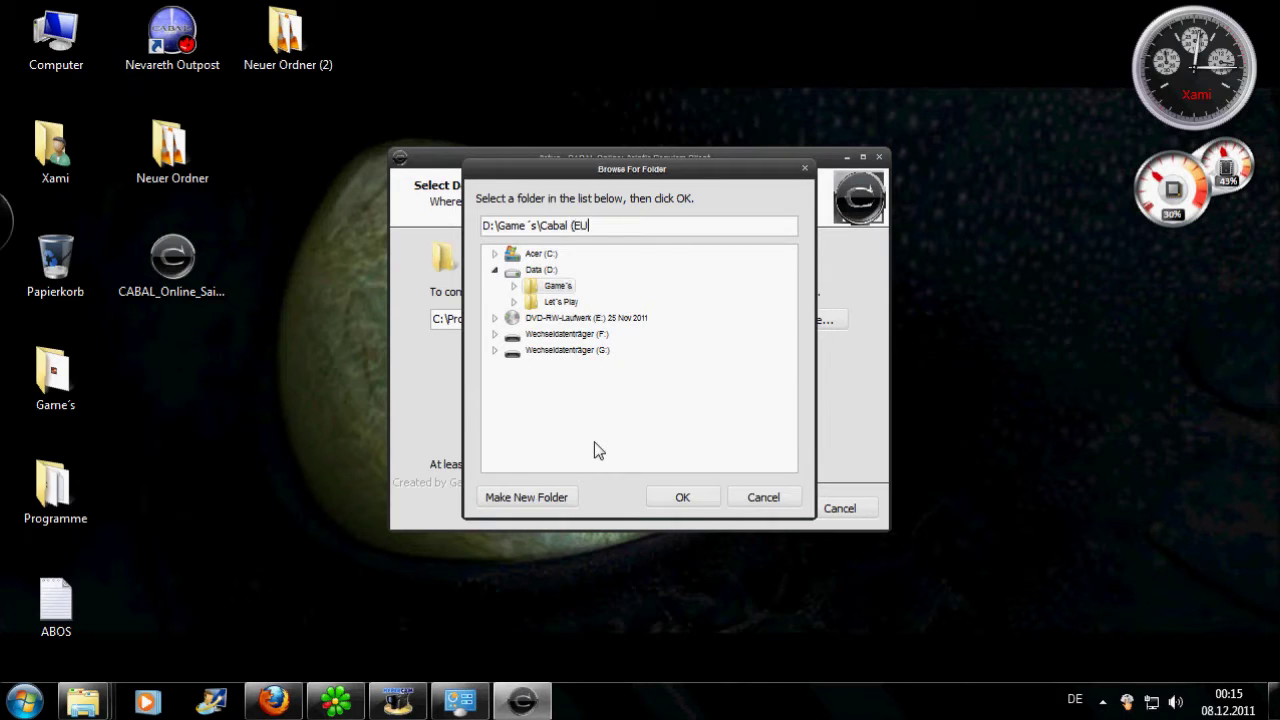
{"action": "left_click", "coordinate": [682, 497]}
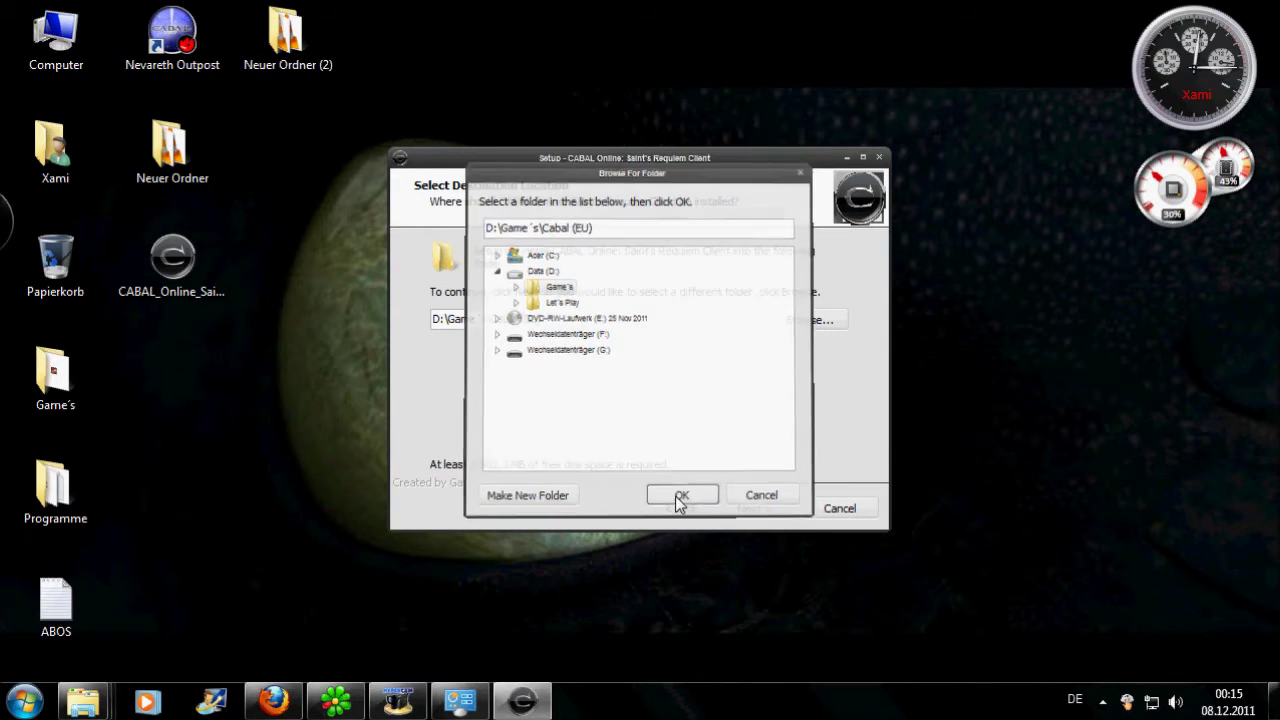
{"action": "left_click", "coordinate": [758, 510]}
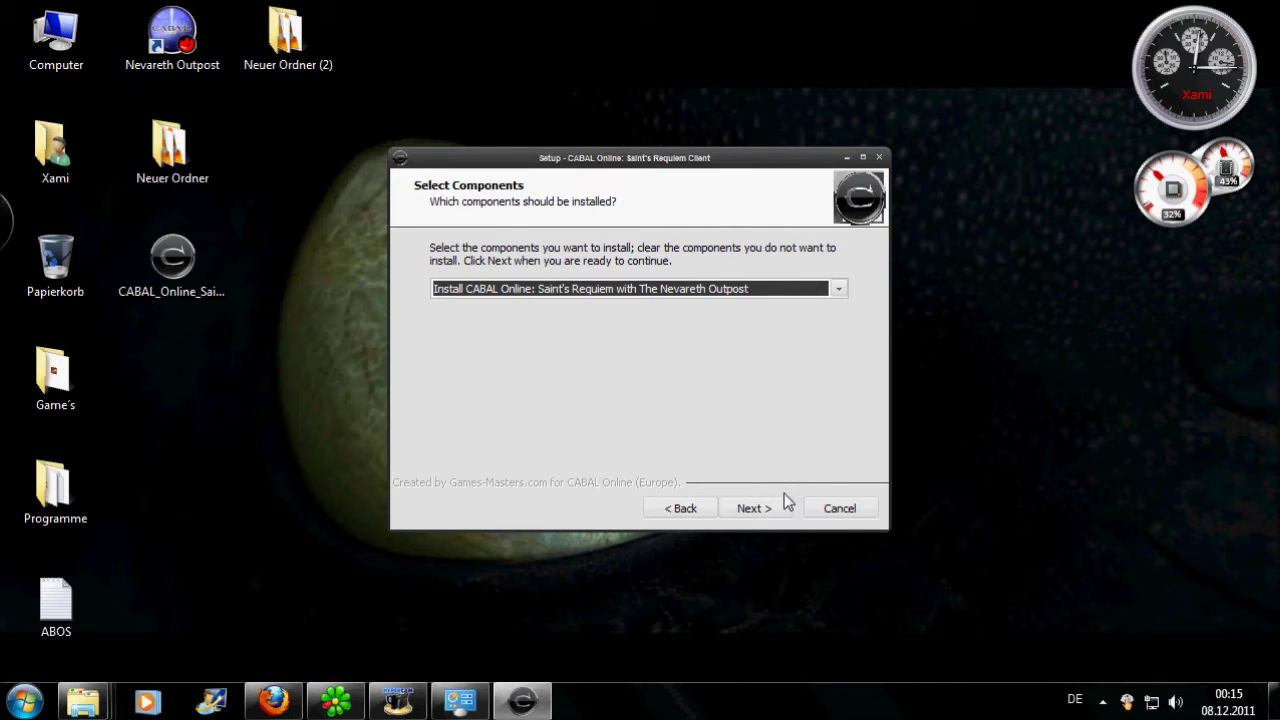
Step: Start the installation with The Nevareth Outpost included, the CABAL Online (Europe) Start Menu folder, and a desktop icon
{"action": "left_click", "coordinate": [841, 290]}
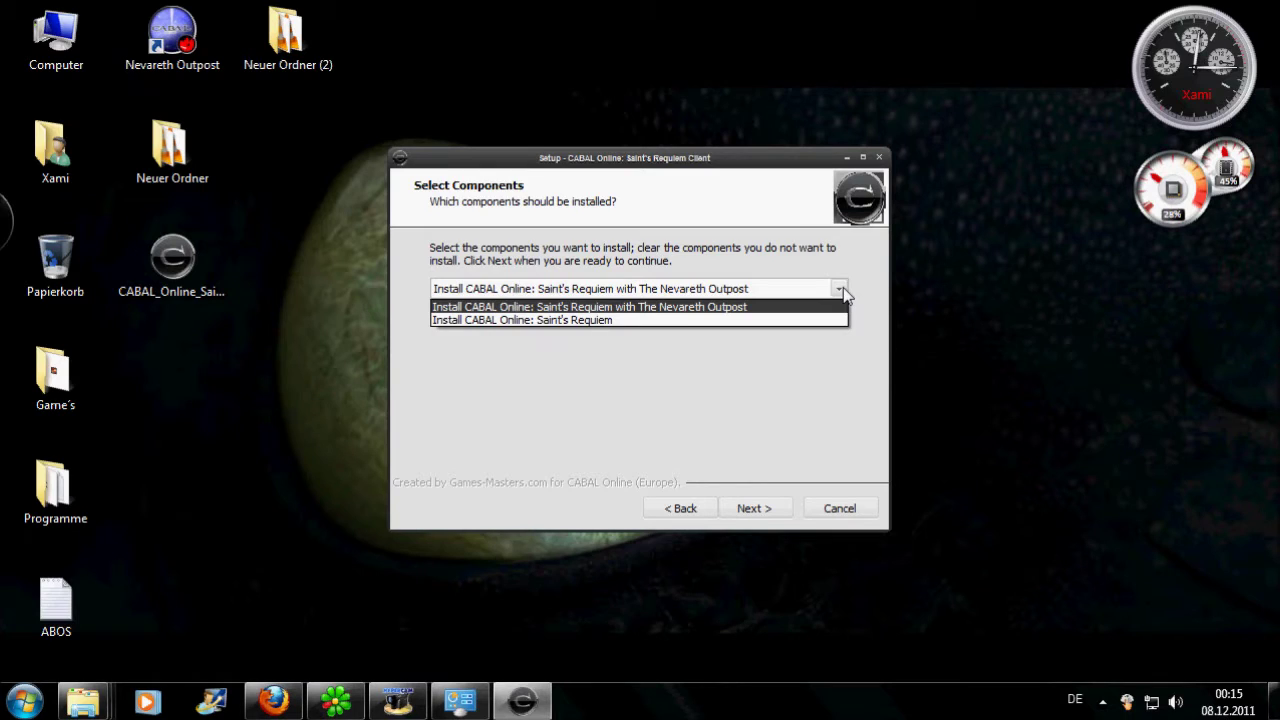
{"action": "left_click", "coordinate": [843, 290]}
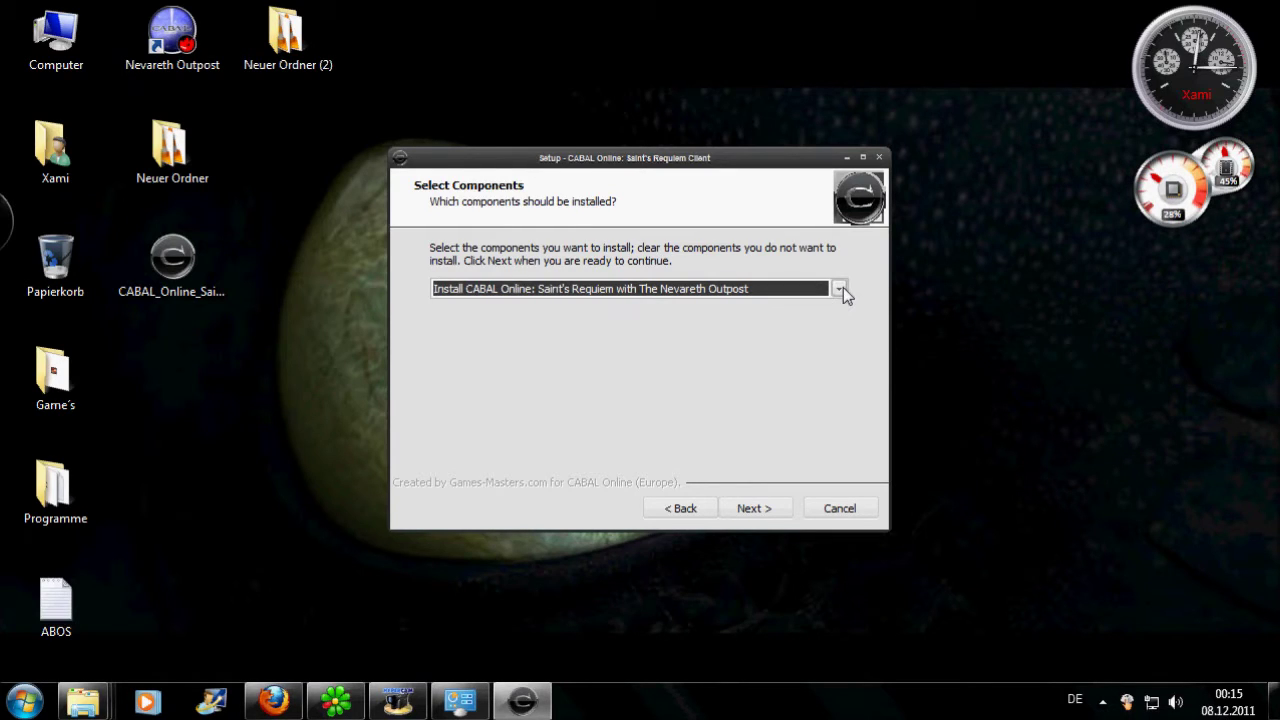
{"action": "left_click", "coordinate": [763, 513]}
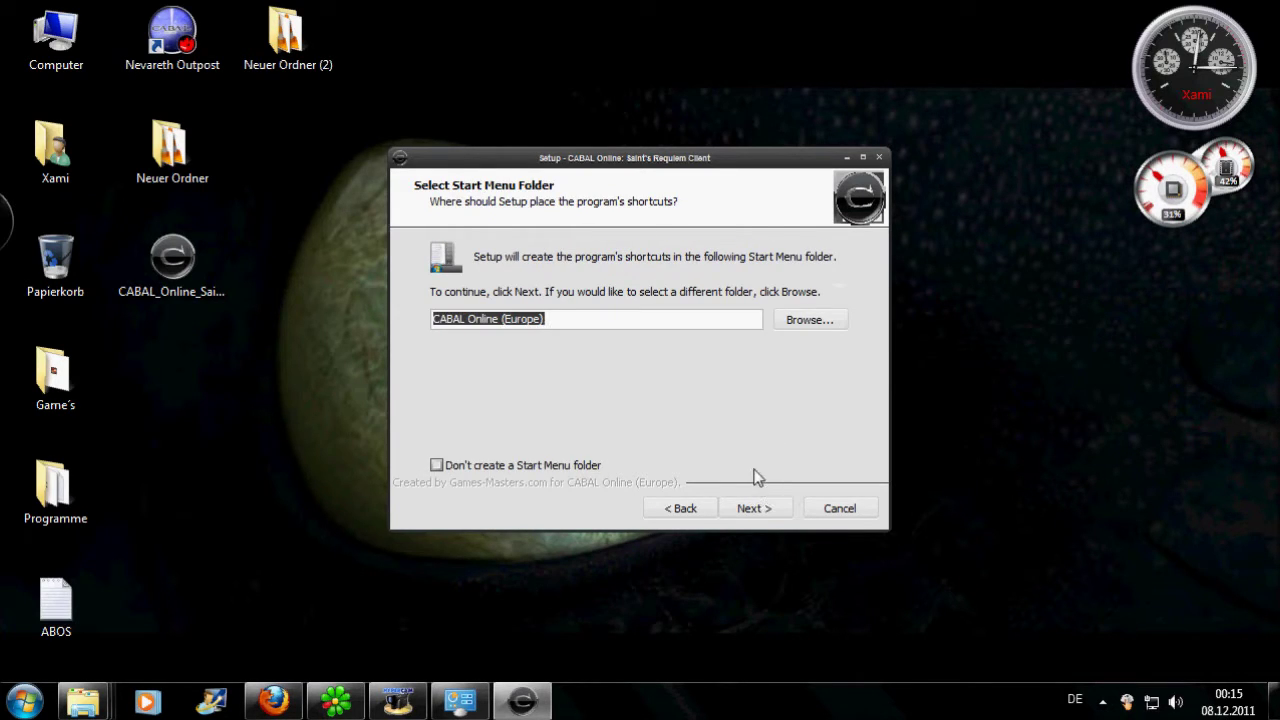
{"action": "left_click", "coordinate": [757, 509]}
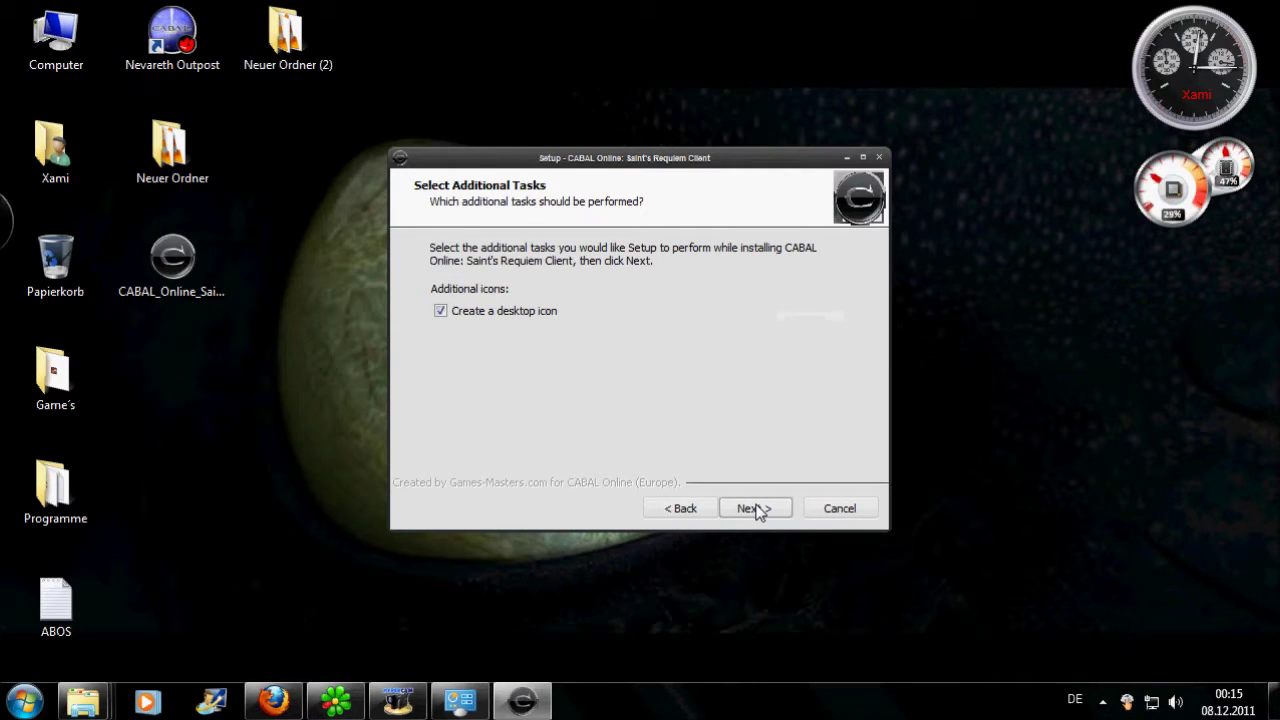
{"action": "left_click", "coordinate": [757, 510]}
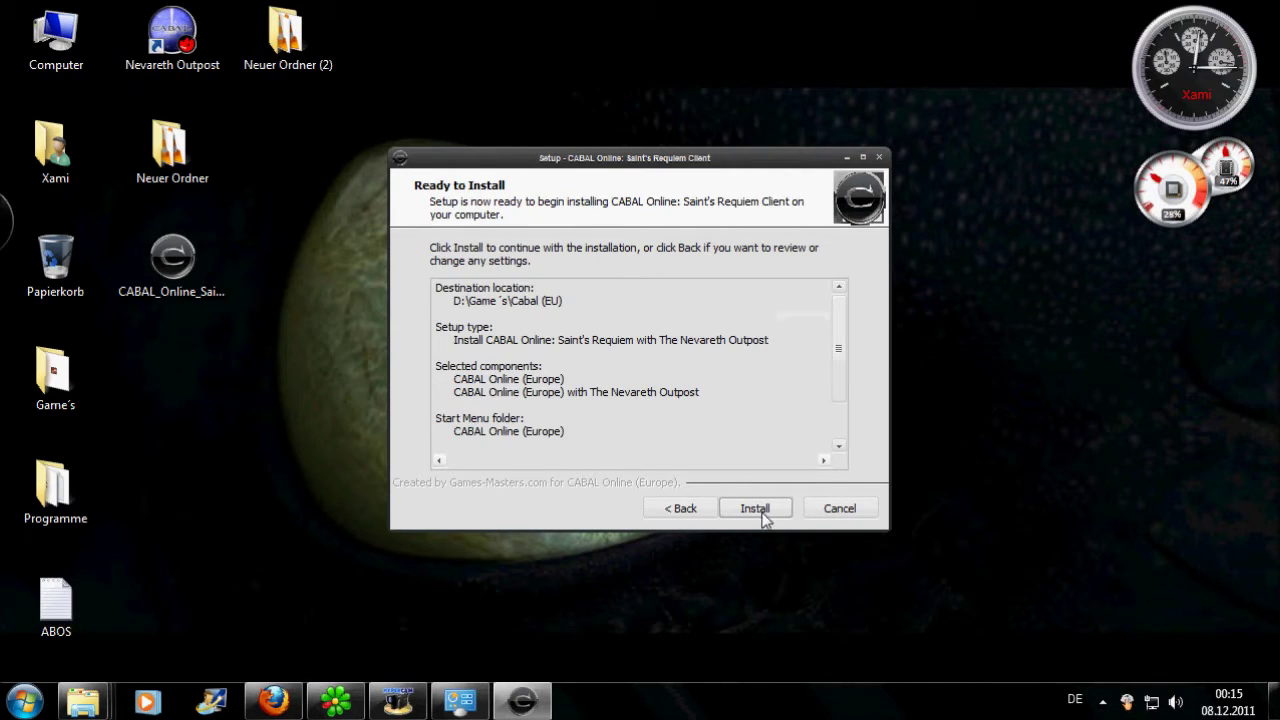
{"action": "left_click", "coordinate": [757, 509]}
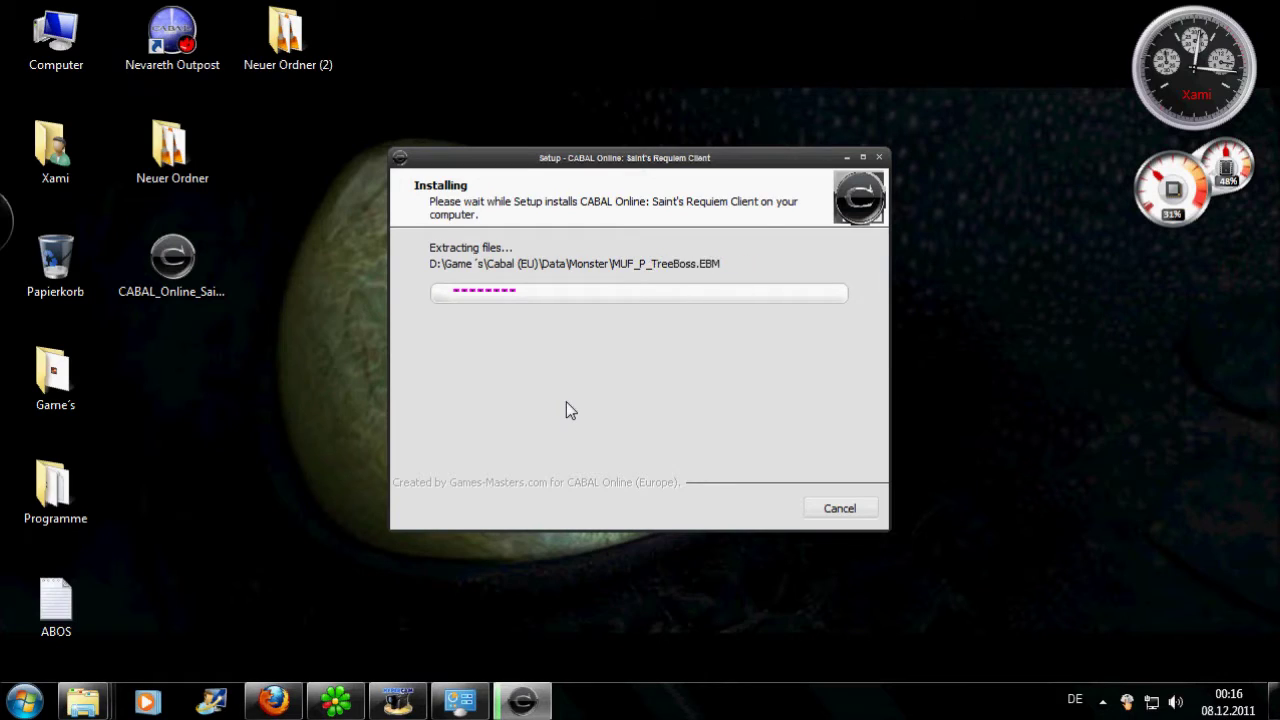
Step: Switch to Firefox and look through the Cabal Online download page down to its system requirement notes and footer
{"action": "left_click", "coordinate": [273, 701]}
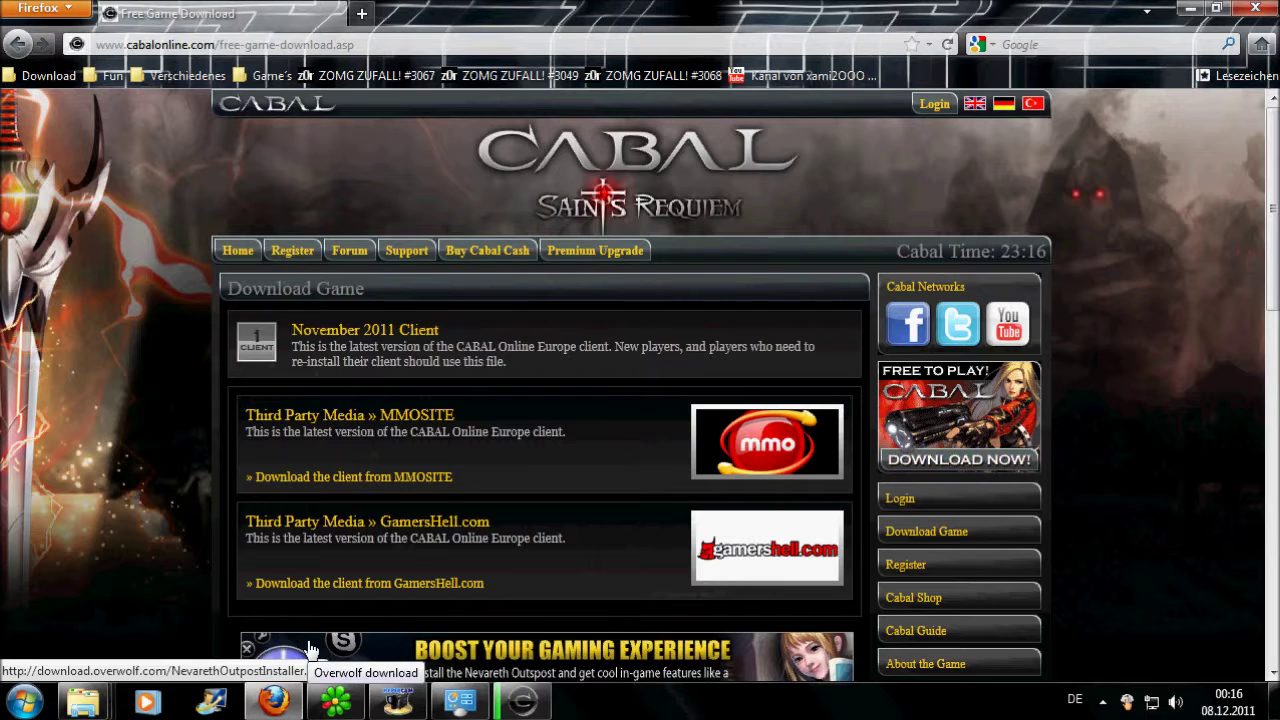
{"action": "scroll", "coordinate": [300, 440], "scroll_direction": "down", "scroll_amount": 5}
{"action": "scroll", "coordinate": [213, 446], "scroll_direction": "down", "scroll_amount": 5}
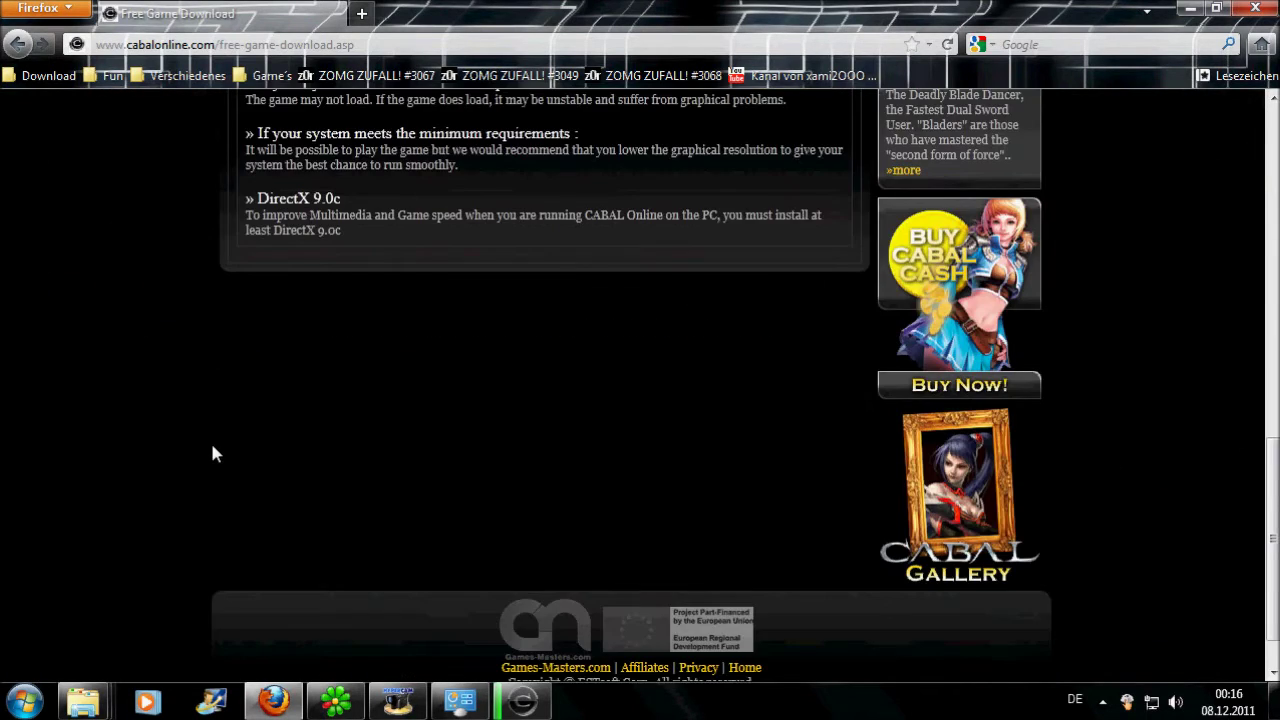
Step: Return to the start of the Cabal Online download page and reveal the account login fields
{"action": "scroll", "coordinate": [211, 447], "scroll_direction": "up", "scroll_amount": 9}
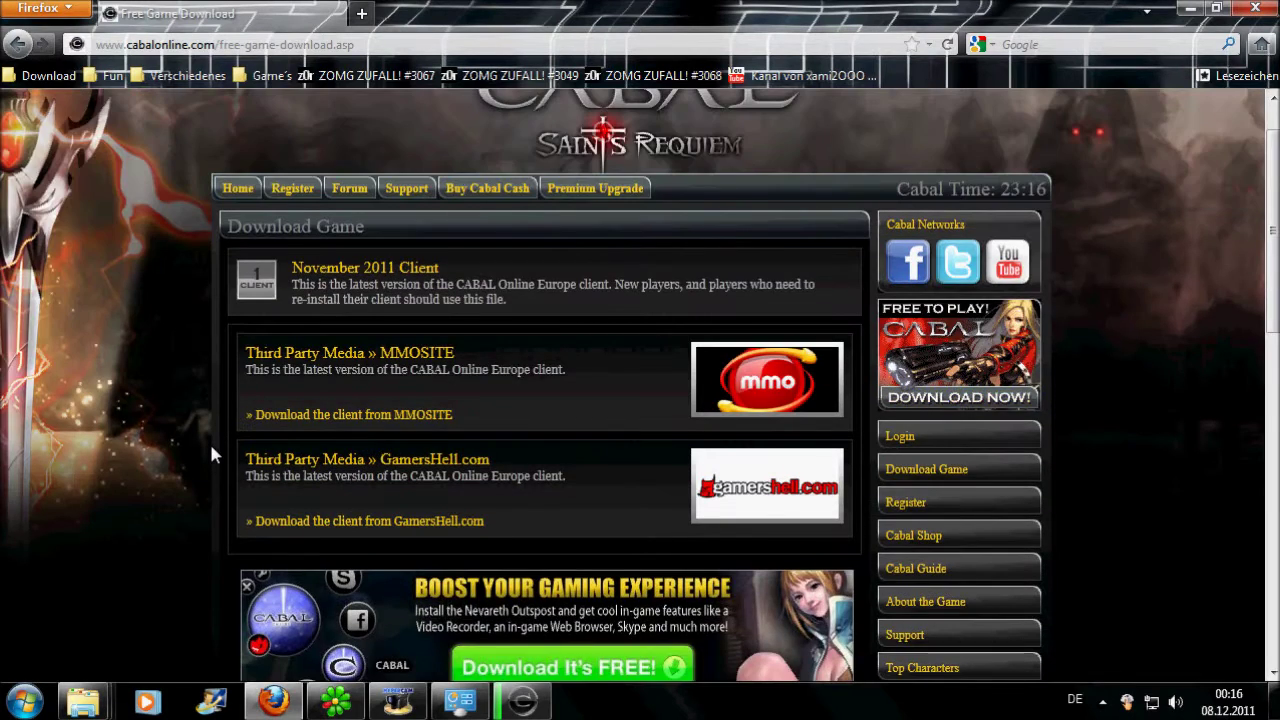
{"action": "scroll", "coordinate": [210, 448], "scroll_direction": "up", "scroll_amount": 2}
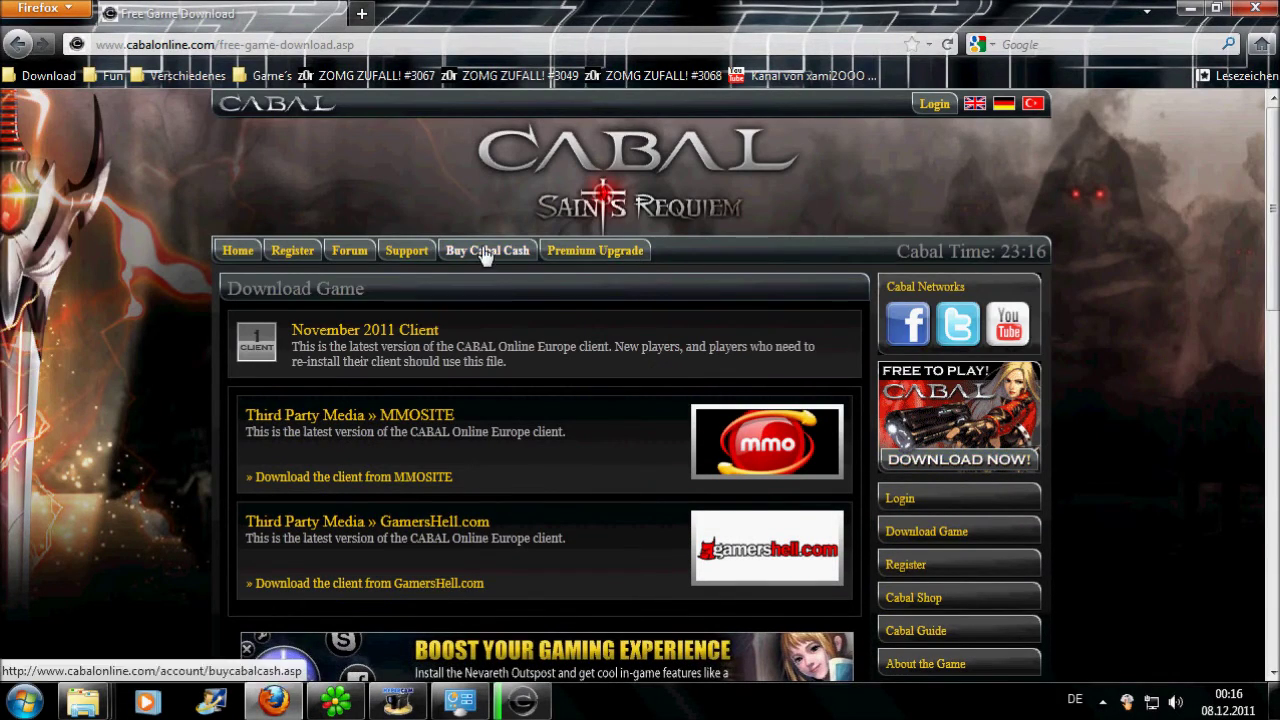
{"action": "left_click", "coordinate": [924, 108]}
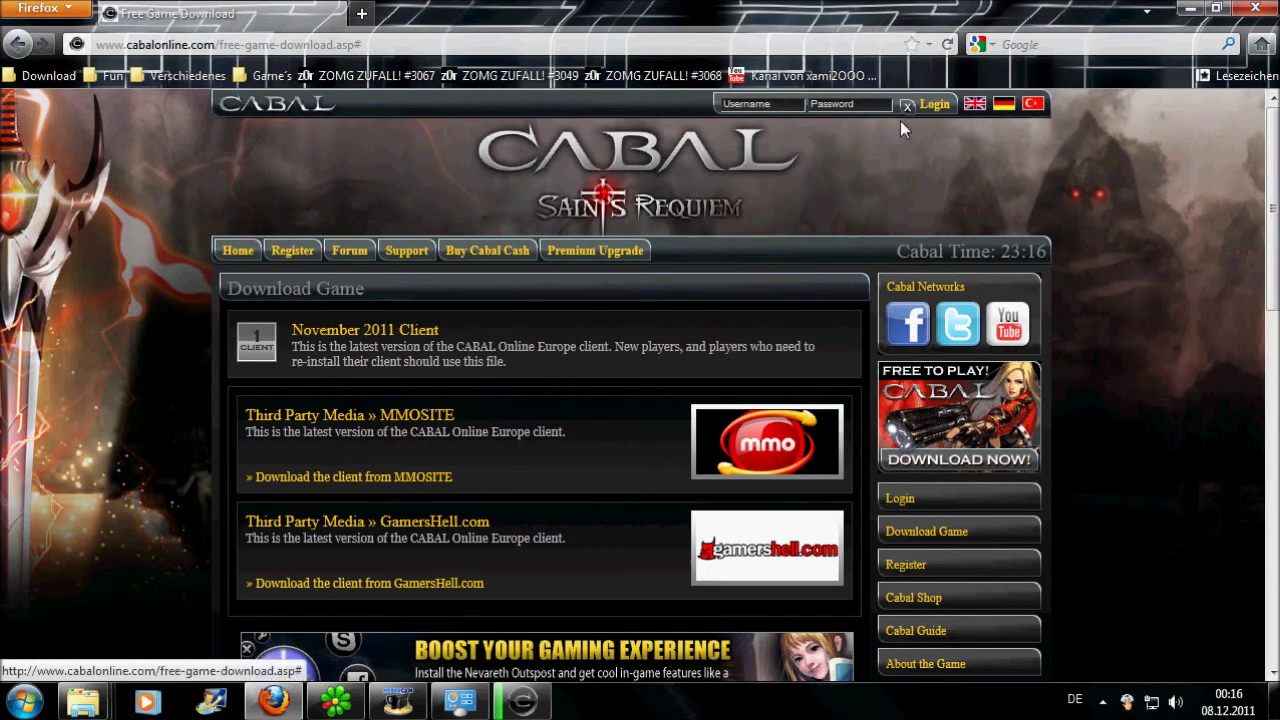
{"action": "scroll", "coordinate": [925, 375], "scroll_direction": "down", "scroll_amount": 2}
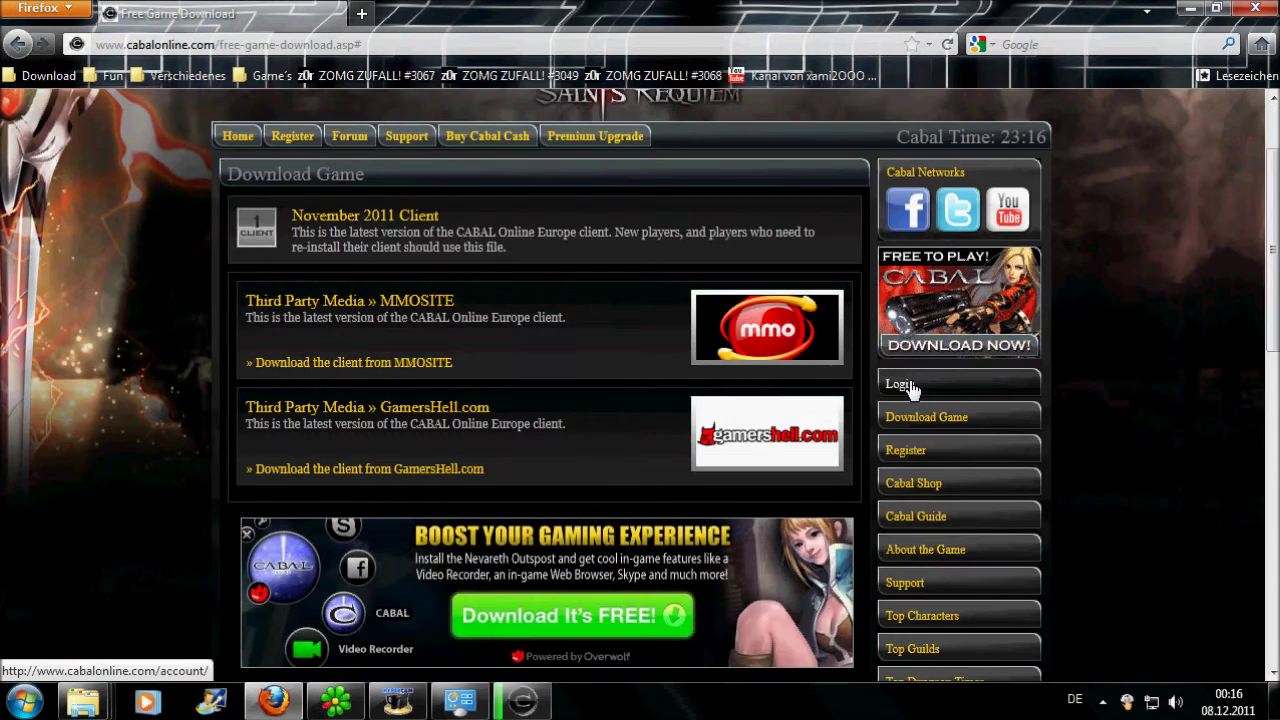
{"action": "scroll", "coordinate": [905, 387], "scroll_direction": "up", "scroll_amount": 2}
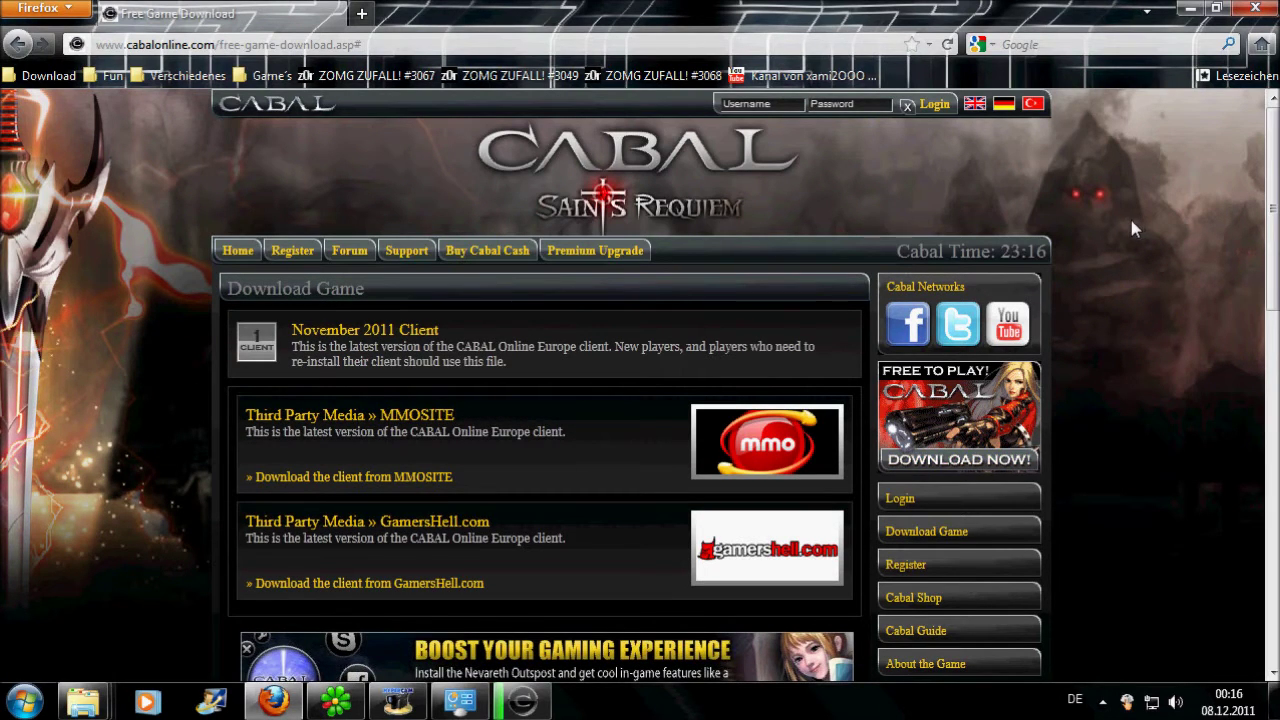
Step: Open the Cabal Online registration page and examine its stages from Verify E-Mail to Play Cabal for Free, including the e-mail fields
{"action": "left_click", "coordinate": [292, 251]}
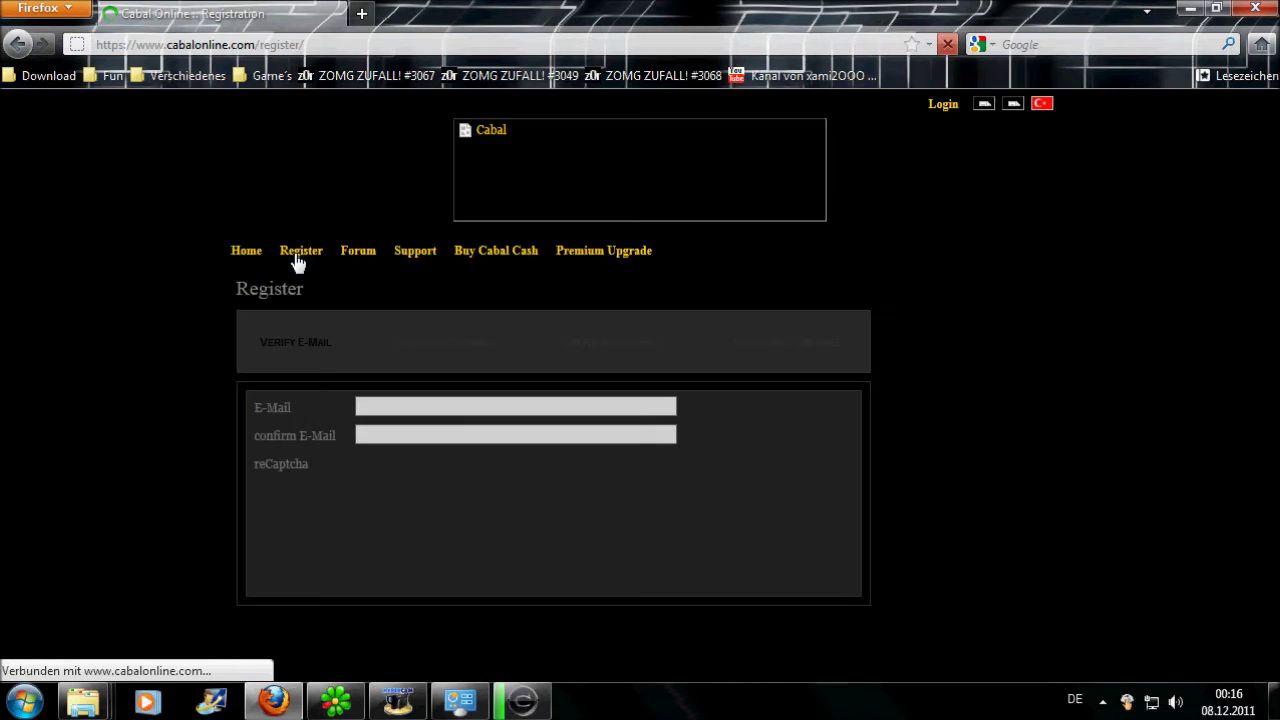
{"action": "scroll", "coordinate": [389, 321], "scroll_direction": "down", "scroll_amount": 2}
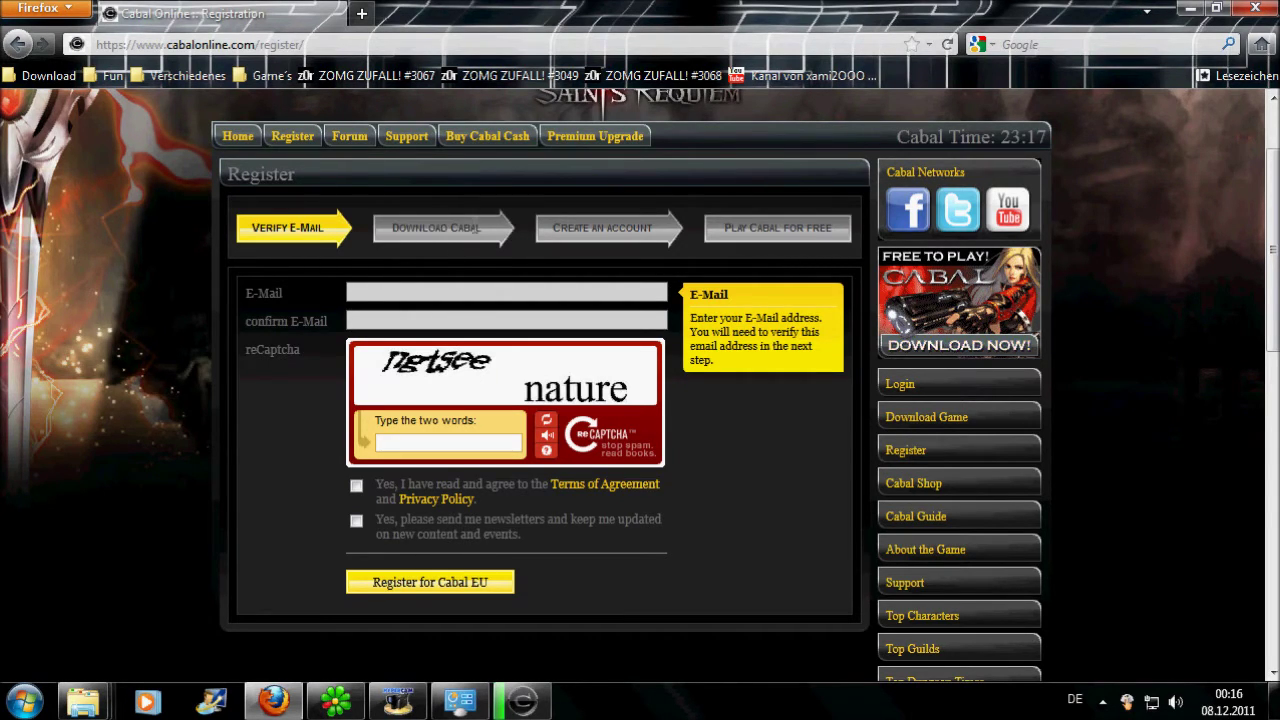
{"action": "left_click_drag", "start_coordinate": [480, 228], "coordinate": [405, 228]}
{"action": "left_click_drag", "start_coordinate": [565, 230], "coordinate": [843, 234]}
{"action": "left_click", "coordinate": [726, 246]}
{"action": "scroll", "coordinate": [718, 239], "scroll_direction": "up", "scroll_amount": 2}
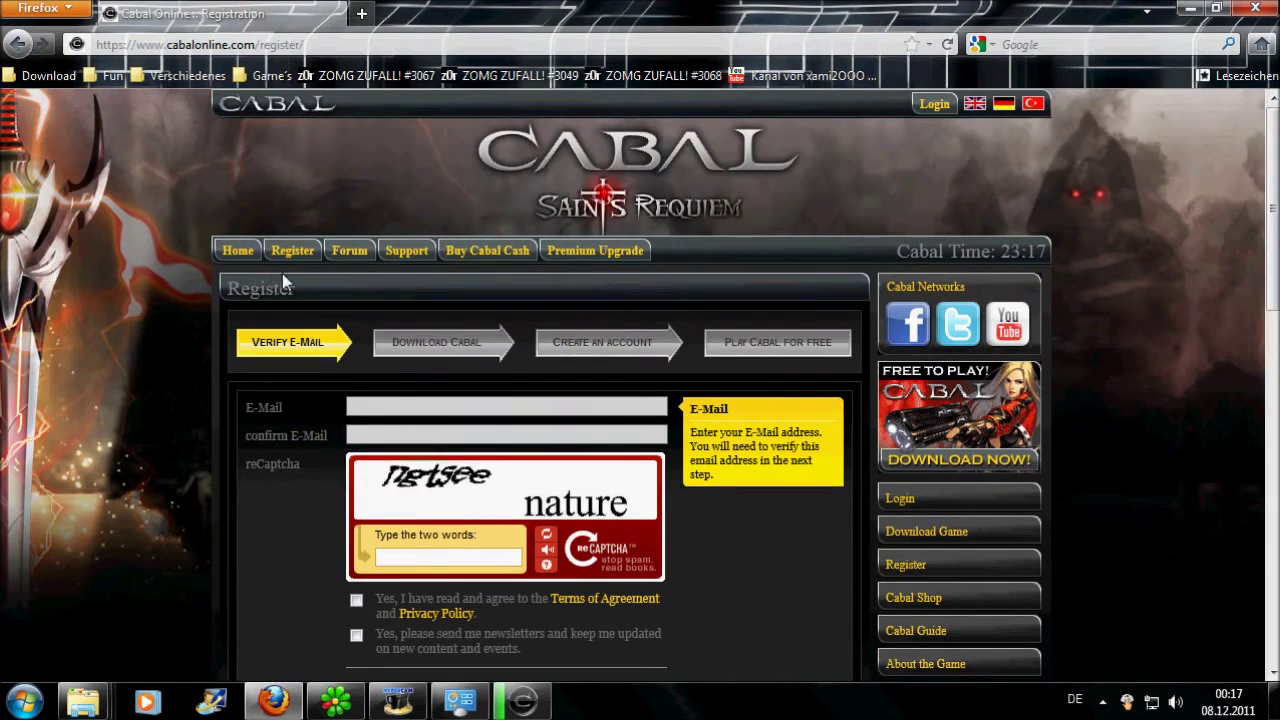
{"action": "left_click", "coordinate": [455, 399]}
{"action": "left_click", "coordinate": [443, 433]}
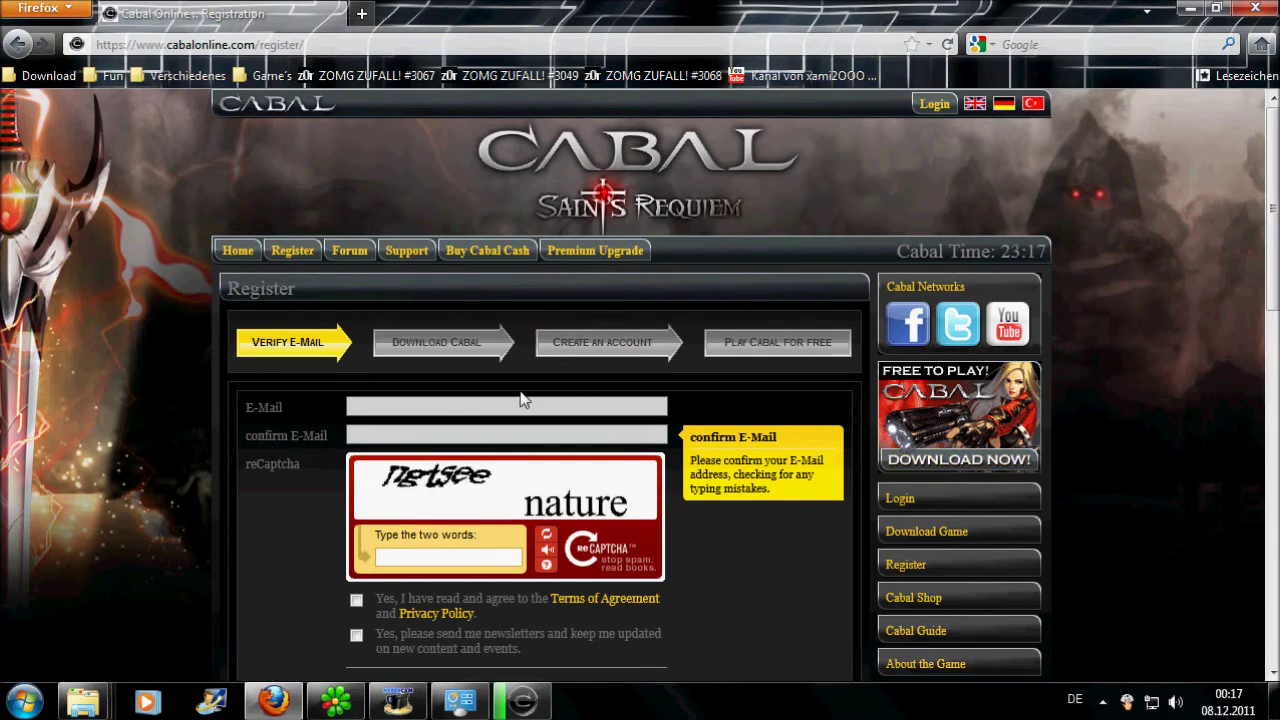
{"action": "left_click", "coordinate": [252, 258]}
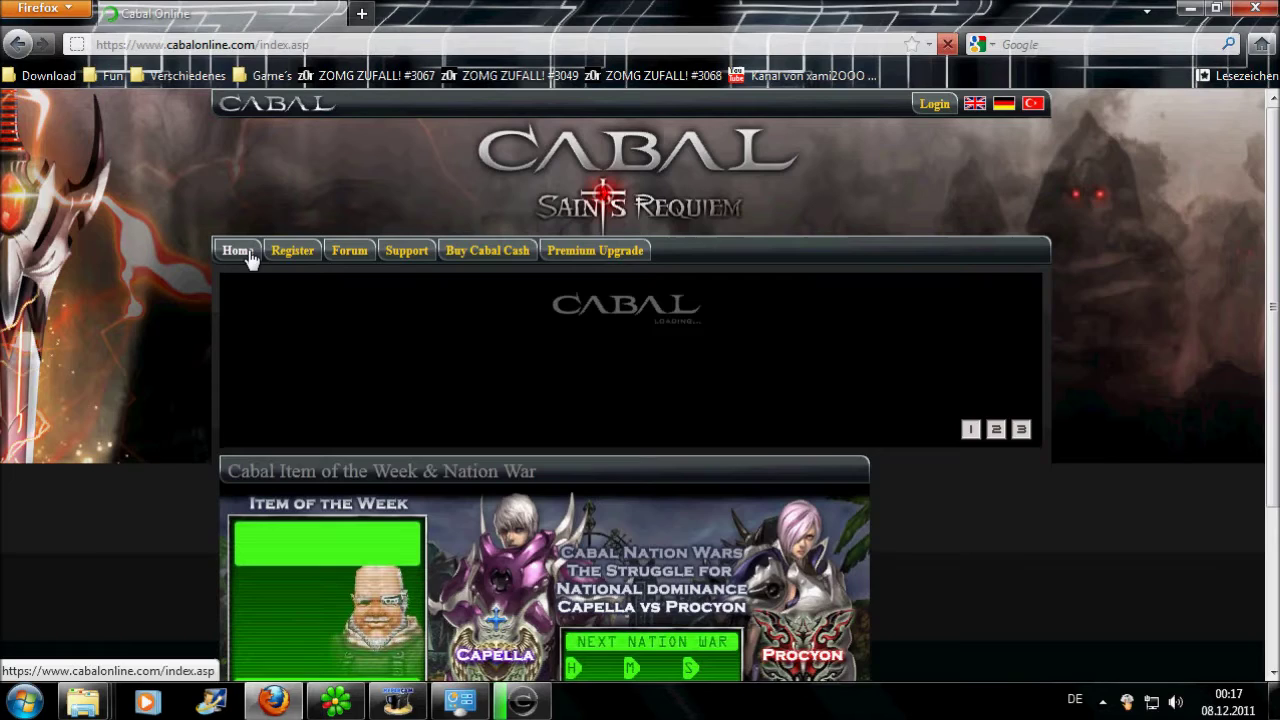
{"action": "left_click", "coordinate": [287, 252]}
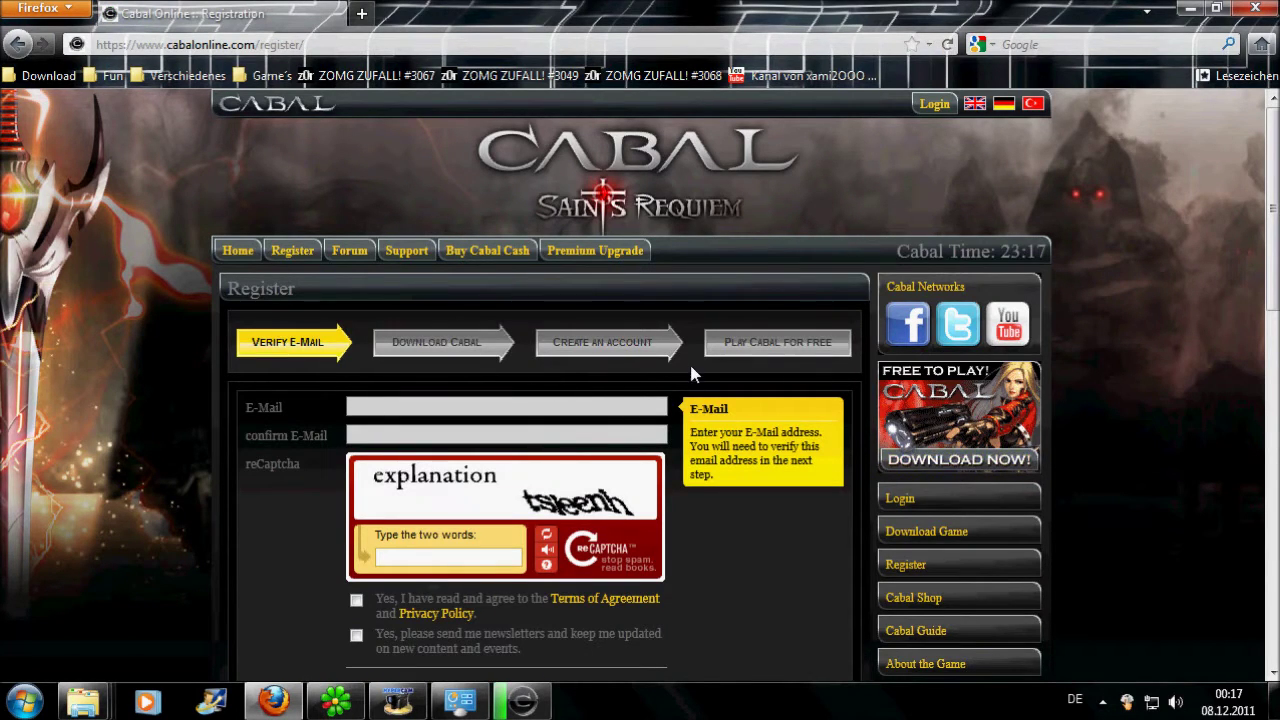
Step: Minimize Firefox to check the installation progress of the Saint's Requiem client
{"action": "left_click", "coordinate": [1190, 8]}
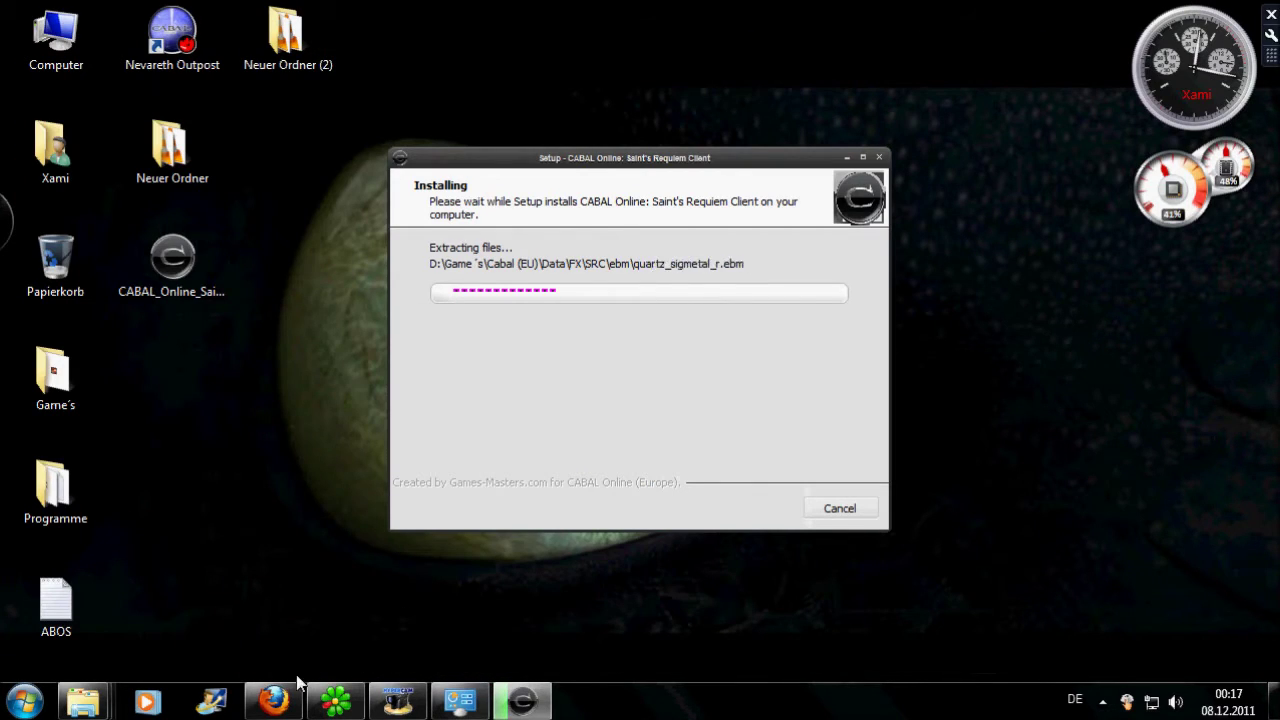
{"action": "left_click", "coordinate": [266, 703]}
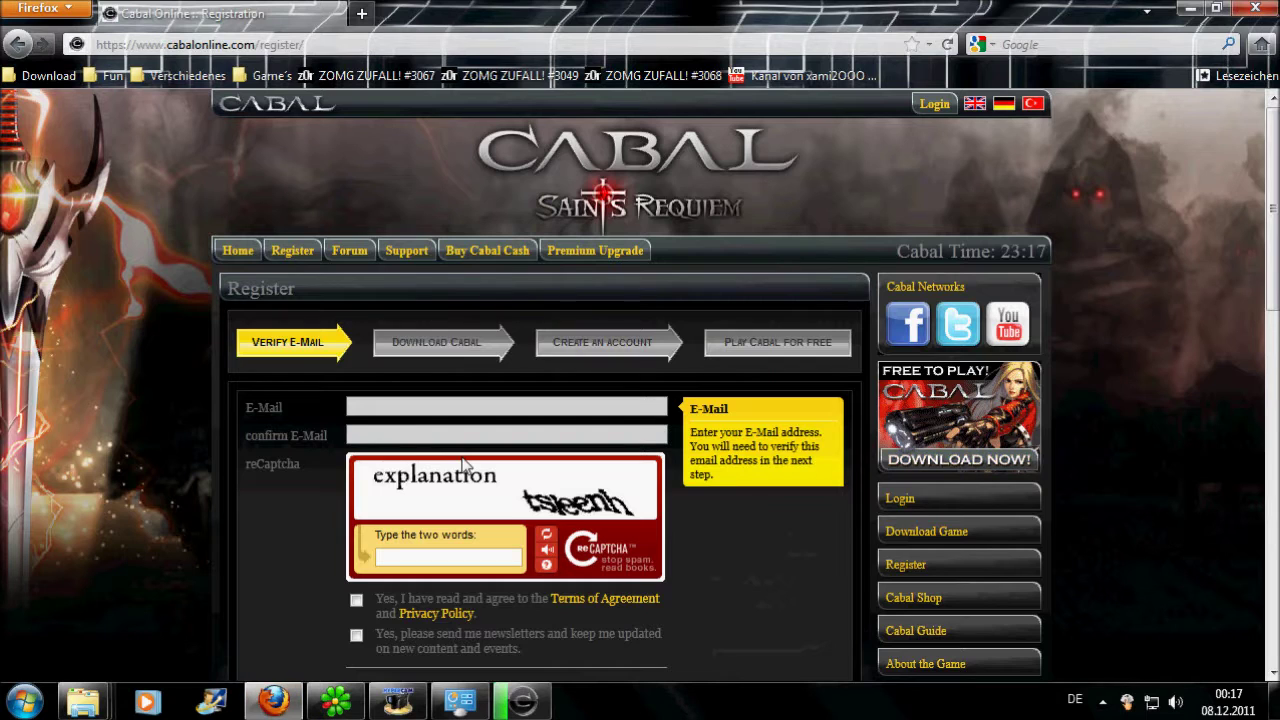
{"action": "left_click", "coordinate": [1190, 8]}
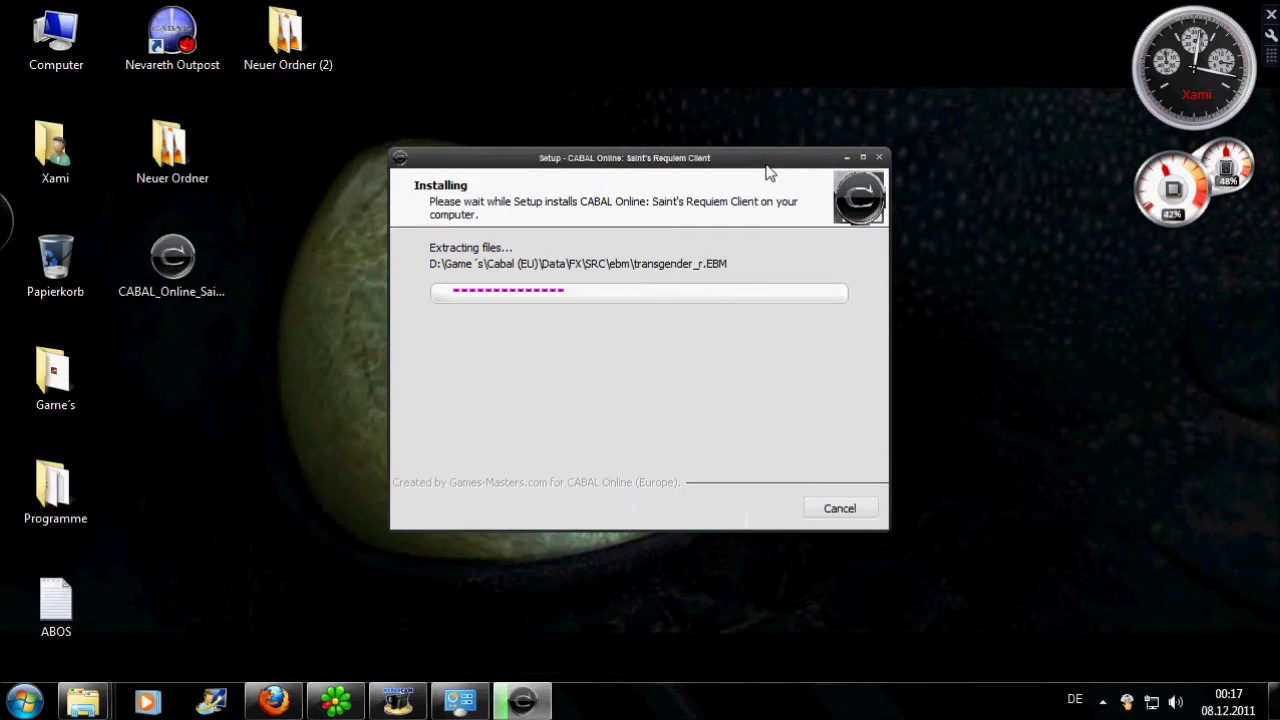
Step: Open the desktop folder Neuer Ordner, look into its Neuer Ordner subfolder, and return to the parent folder
{"action": "left_click", "coordinate": [180, 176]}
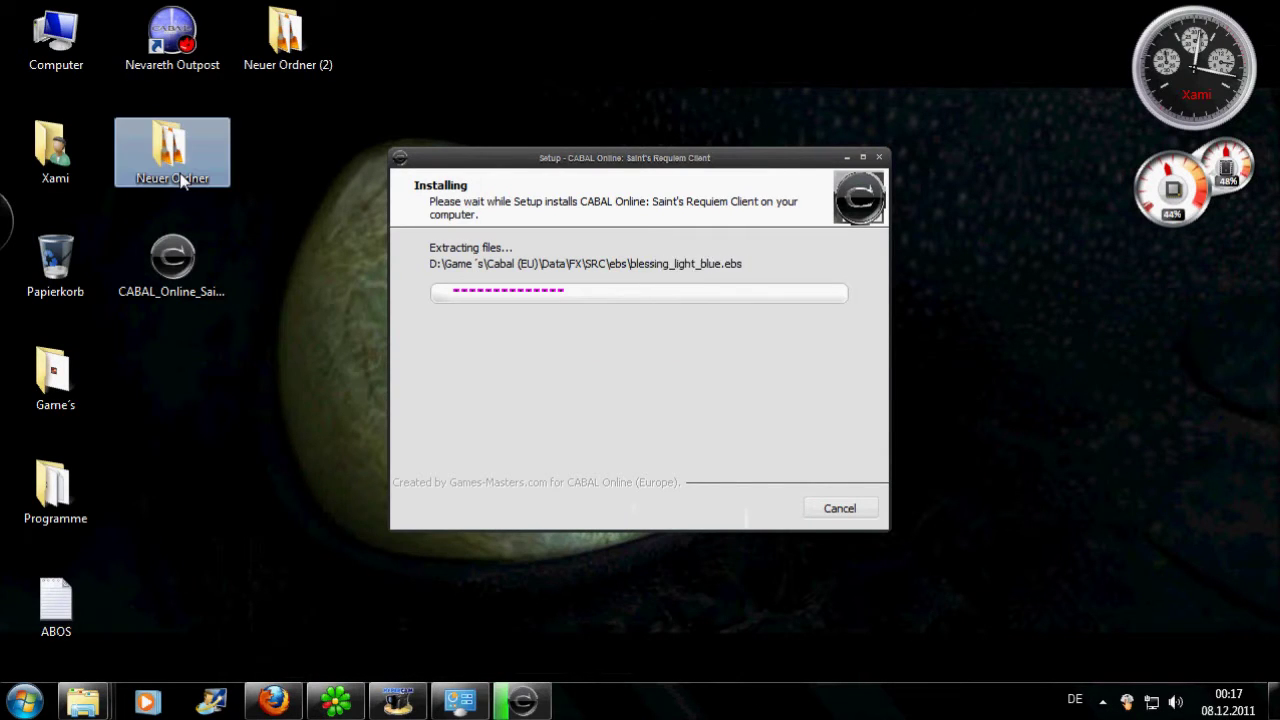
{"action": "double_click", "coordinate": [180, 177]}
{"action": "mouse_move", "coordinate": [690, 68]}
{"action": "left_mouse_down"}
{"action": "mouse_move", "coordinate": [743, 129]}
{"action": "mouse_move", "coordinate": [751, 114]}
{"action": "mouse_move", "coordinate": [734, 80]}
{"action": "mouse_move", "coordinate": [677, 77]}
{"action": "left_mouse_up"}
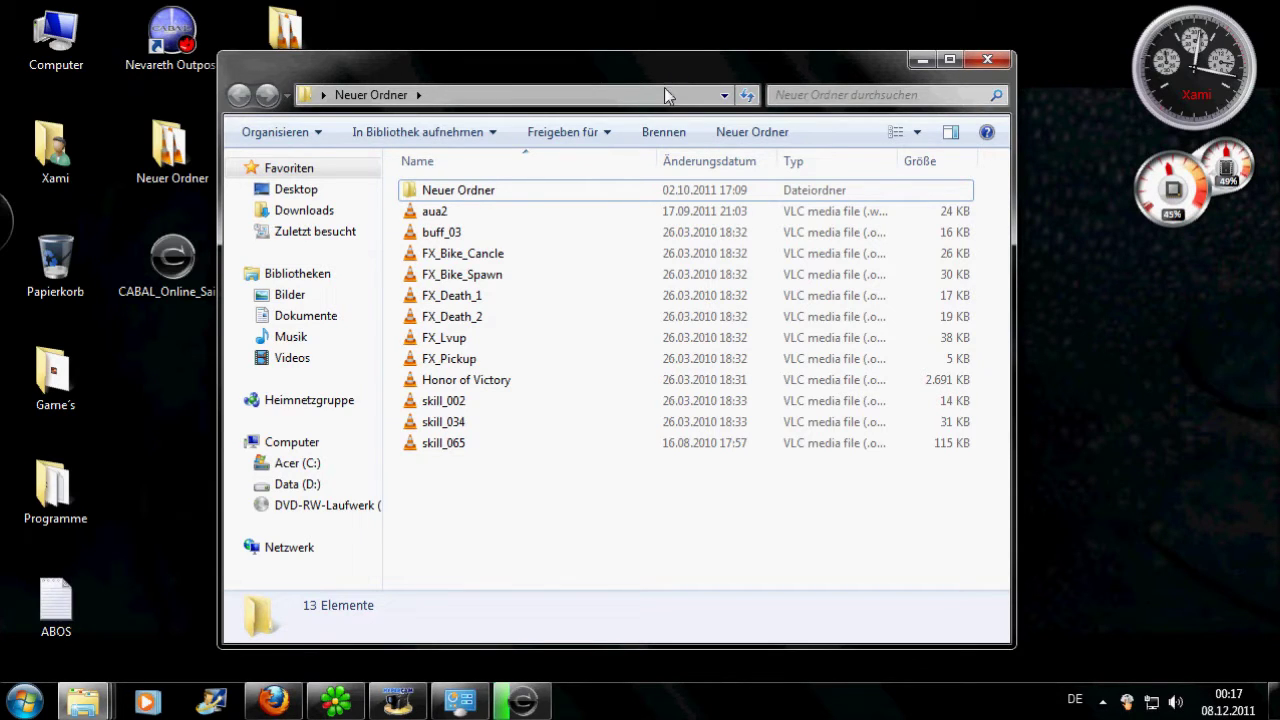
{"action": "double_click", "coordinate": [503, 194]}
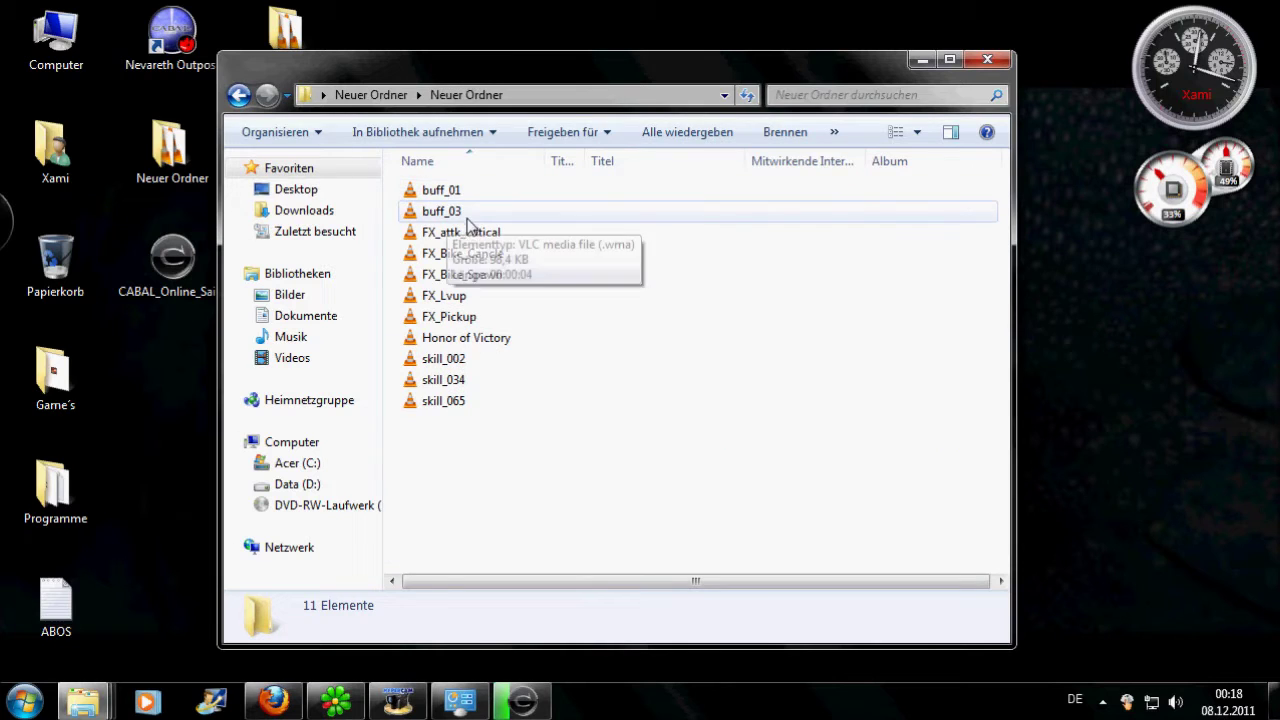
{"action": "key", "text": "BackSpace"}
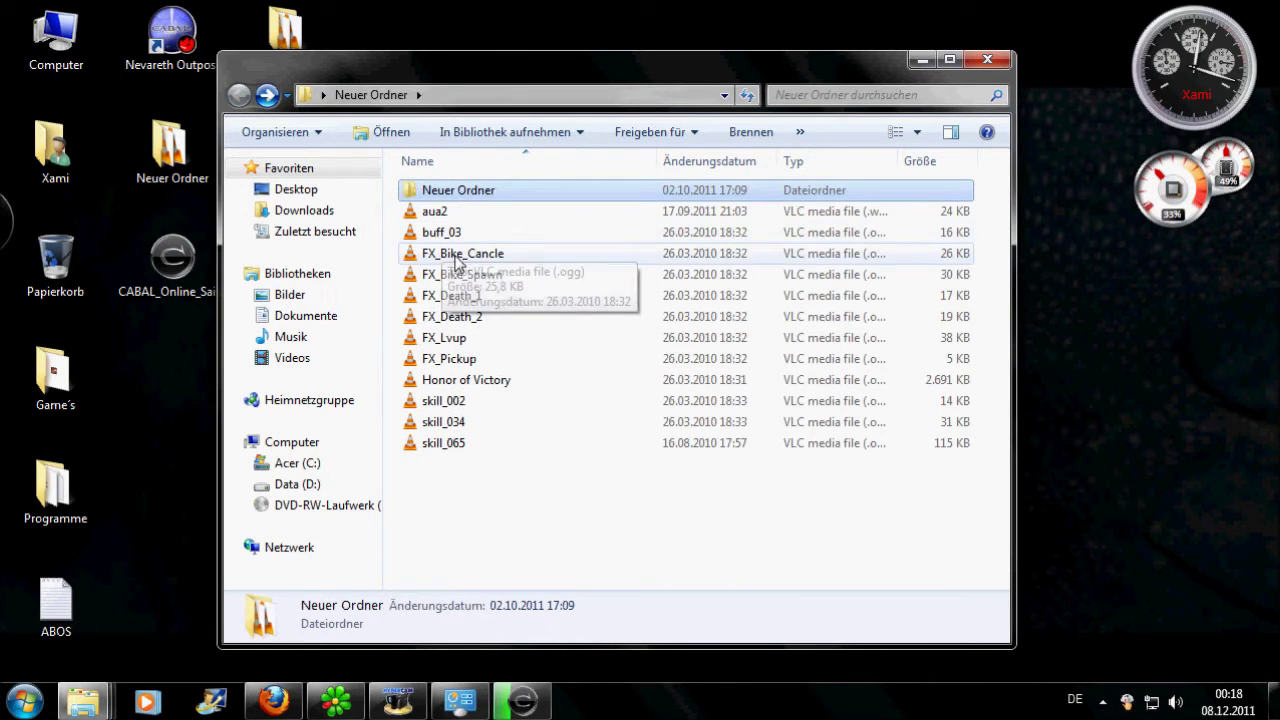
Step: Play the FX_Bike_Spawn and FX_Death_1 sounds in VLC, moving the player window below the file list
{"action": "left_click", "coordinate": [494, 279]}
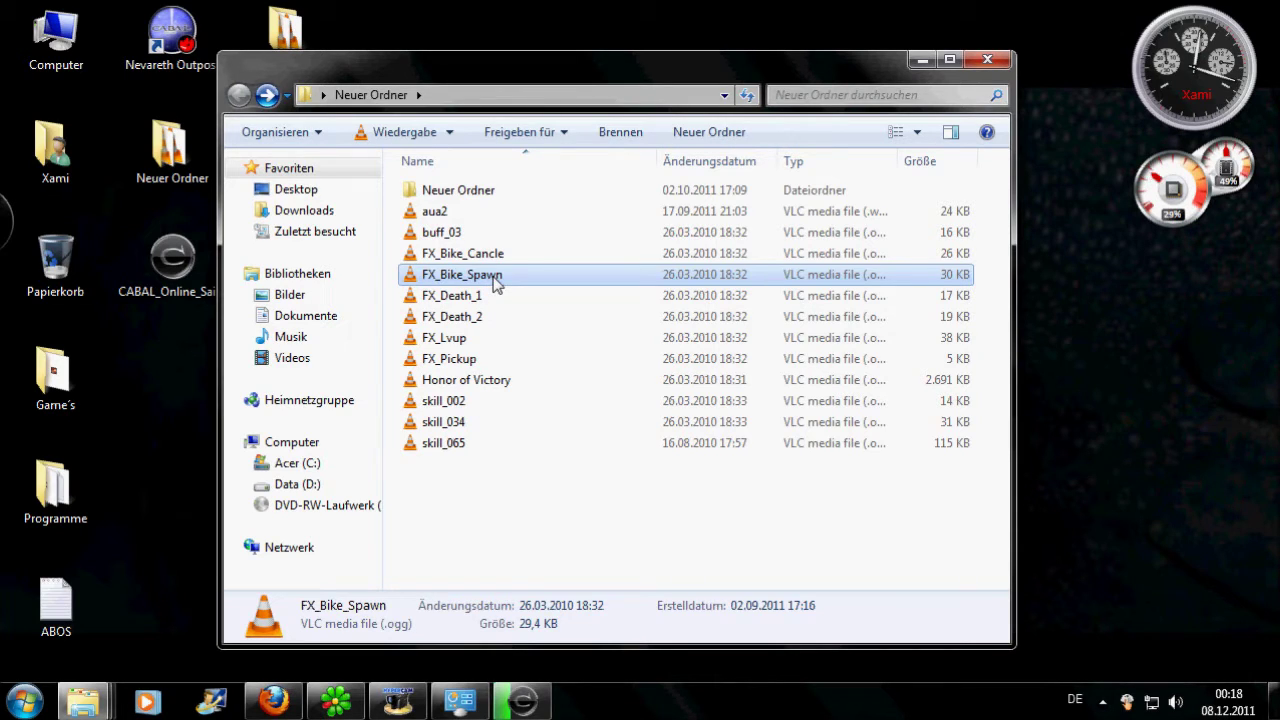
{"action": "left_click", "coordinate": [524, 695]}
{"action": "key", "text": "Return"}
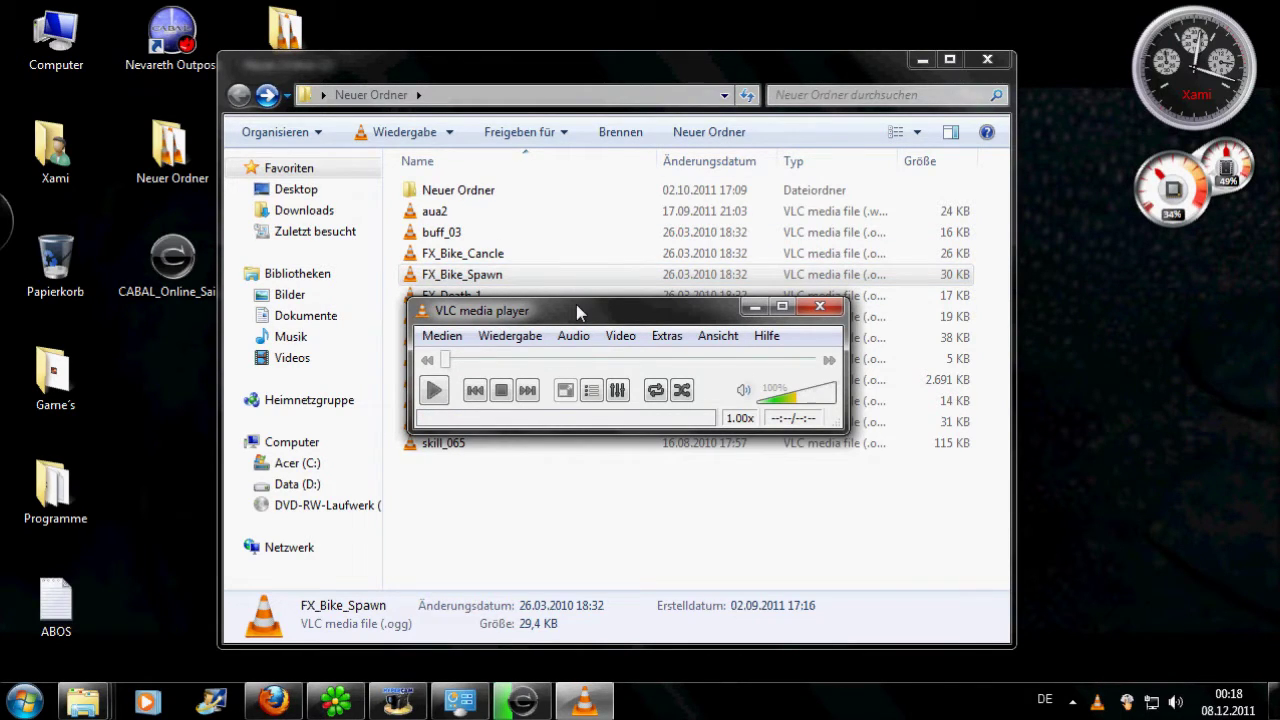
{"action": "left_click_drag", "start_coordinate": [575, 317], "coordinate": [537, 515]}
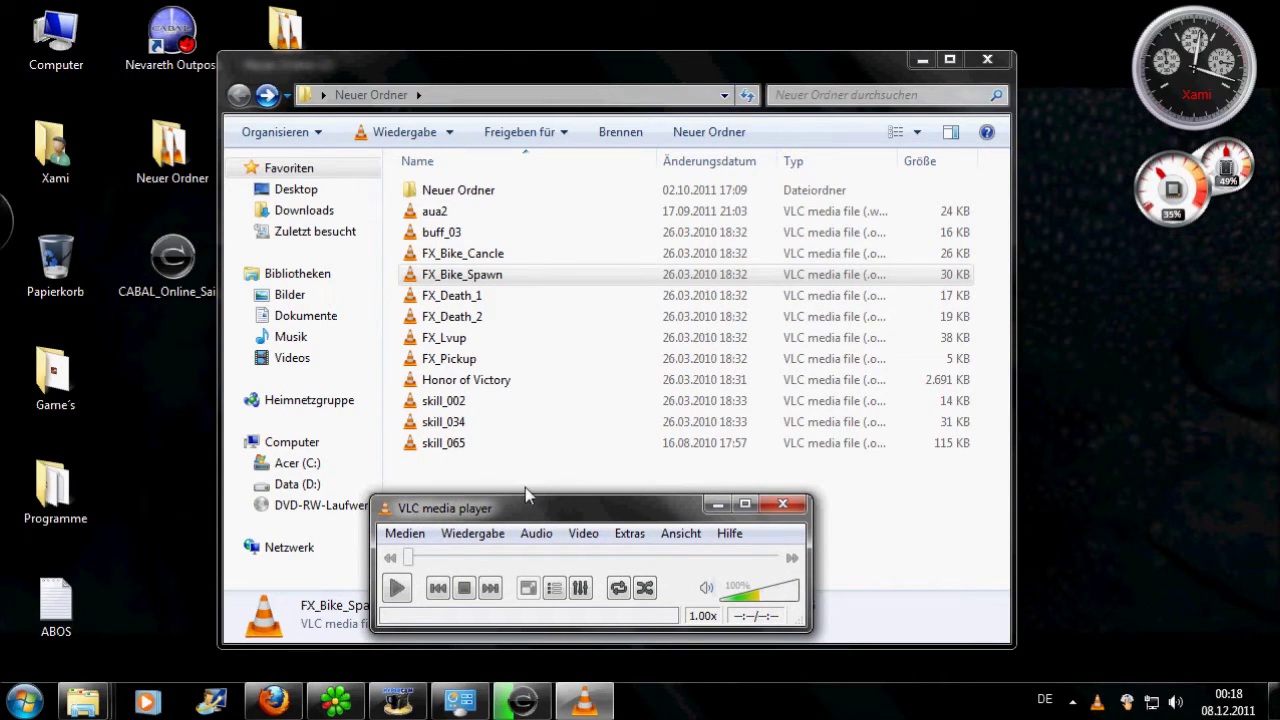
{"action": "double_click", "coordinate": [492, 295]}
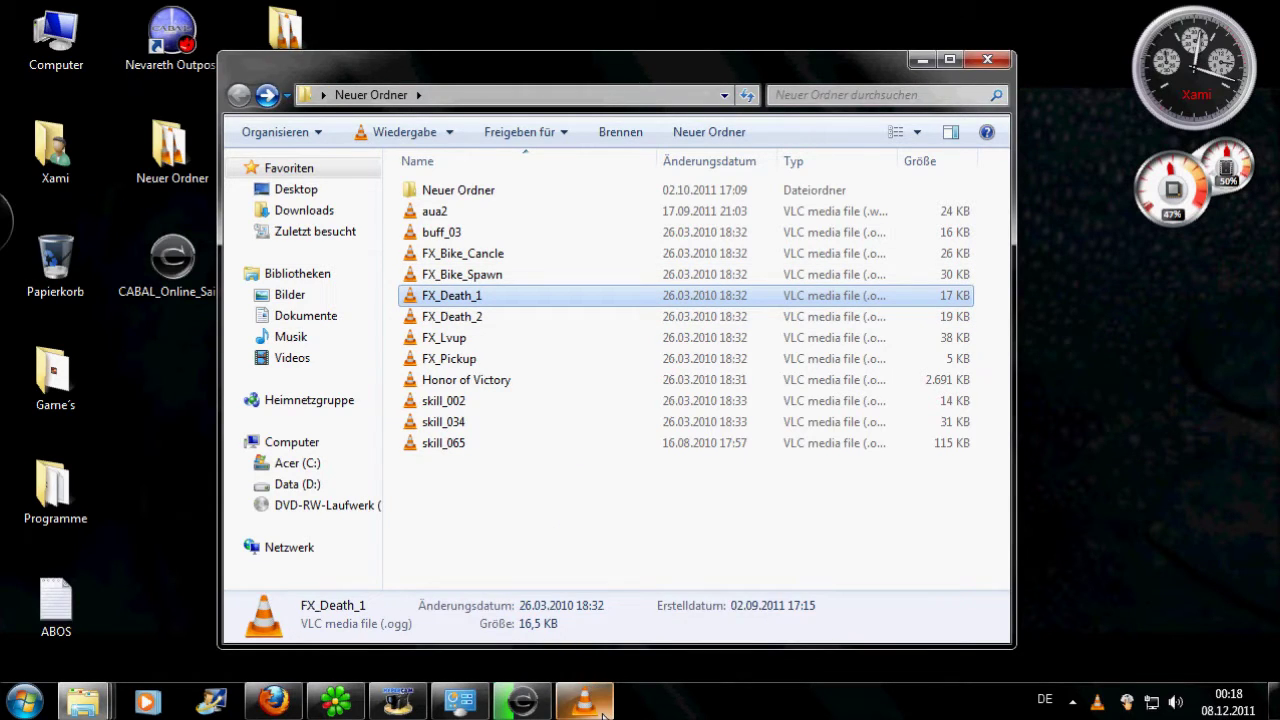
Step: Preview the FX_Lvup and FX_Pickup sound files
{"action": "left_click", "coordinate": [524, 340]}
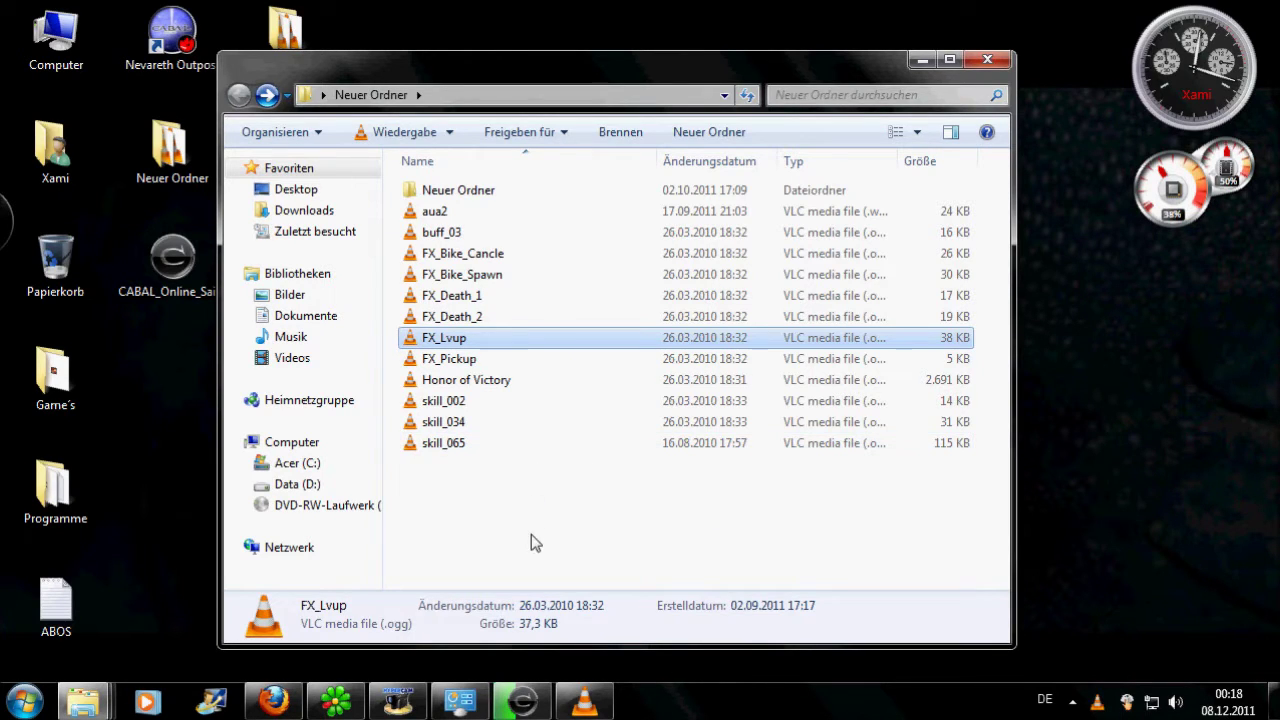
{"action": "left_click", "coordinate": [500, 364]}
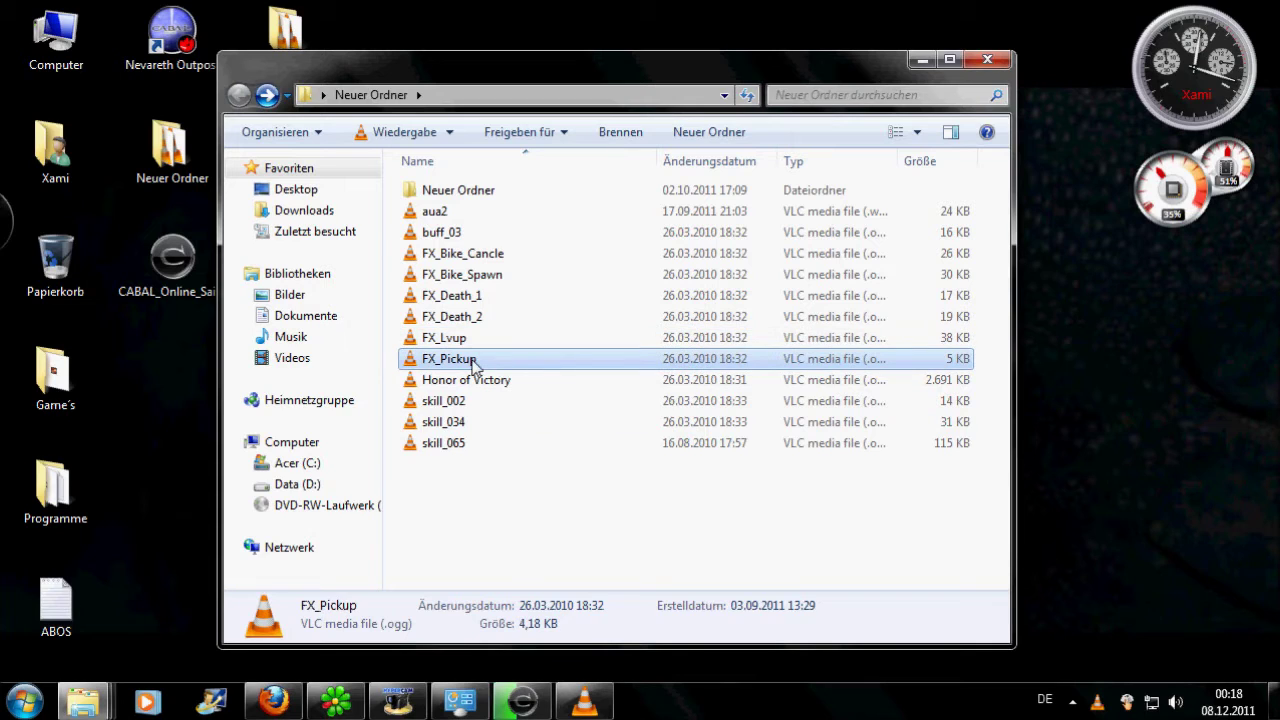
{"action": "double_click", "coordinate": [472, 366]}
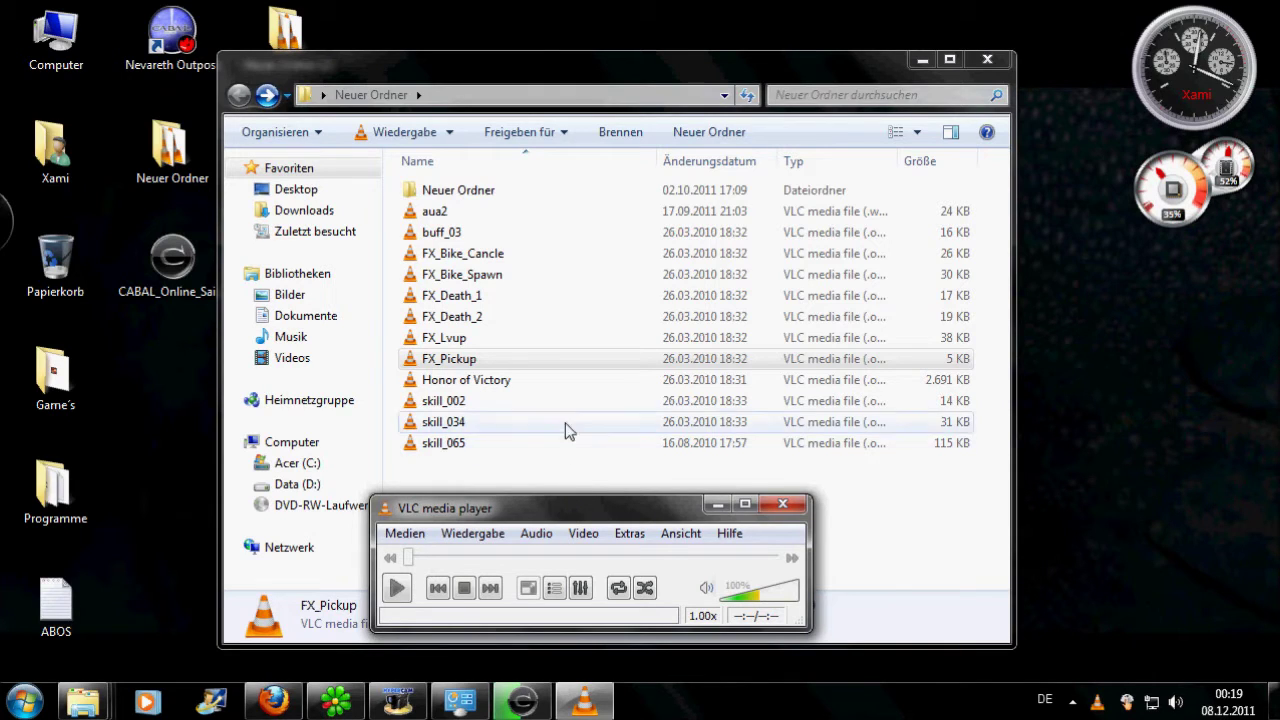
Step: Play the skill_034 and skill_065 sounds in VLC, keeping the player window below the file list
{"action": "left_click", "coordinate": [523, 401]}
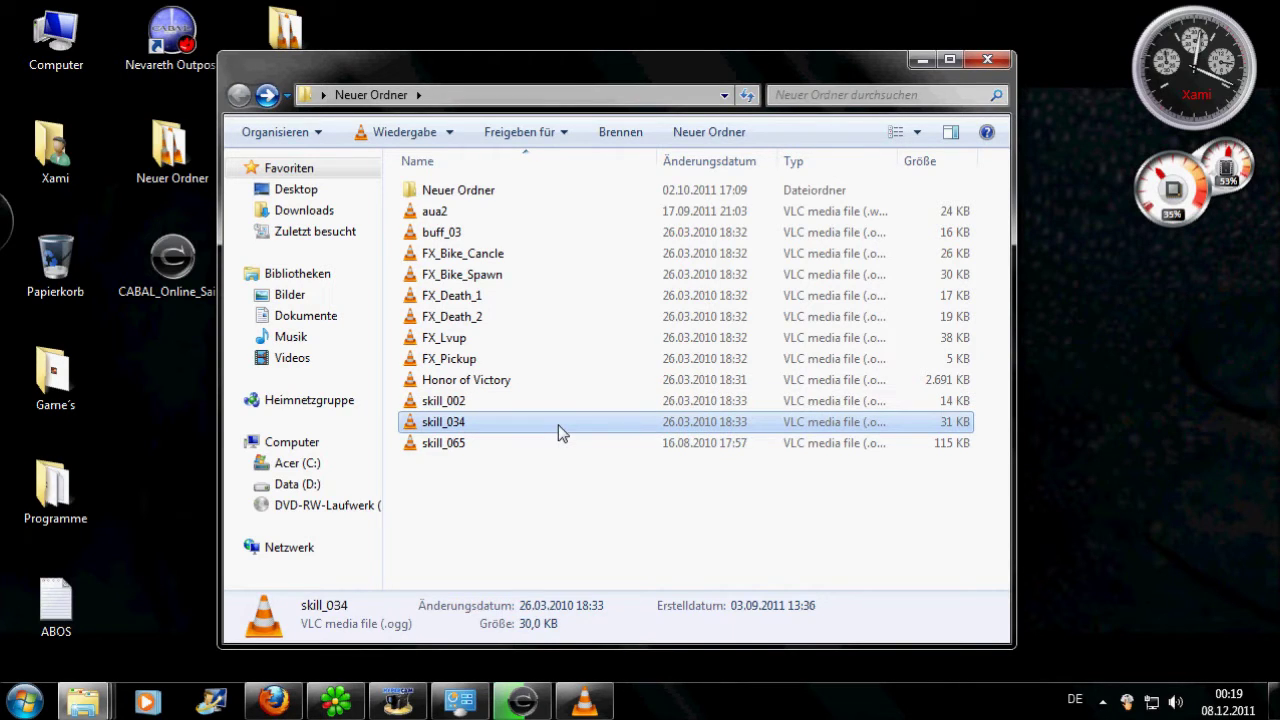
{"action": "key", "text": "Return"}
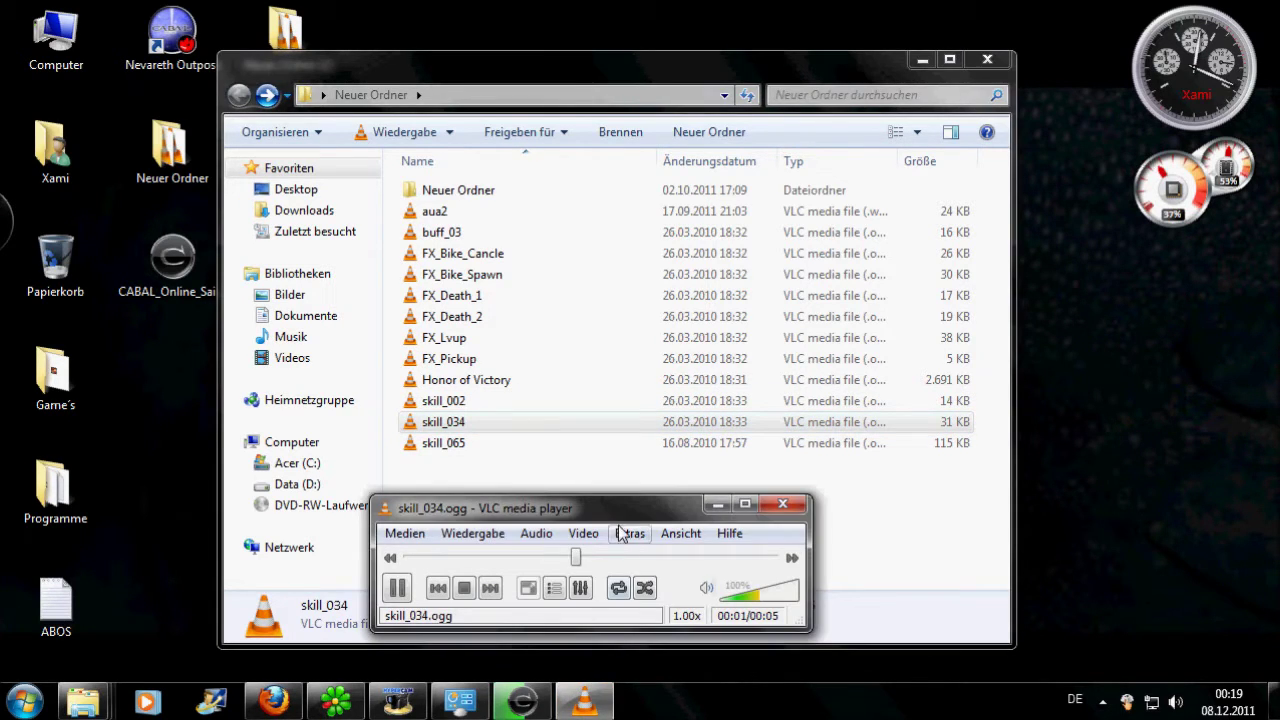
{"action": "left_click_drag", "start_coordinate": [634, 497], "coordinate": [617, 528]}
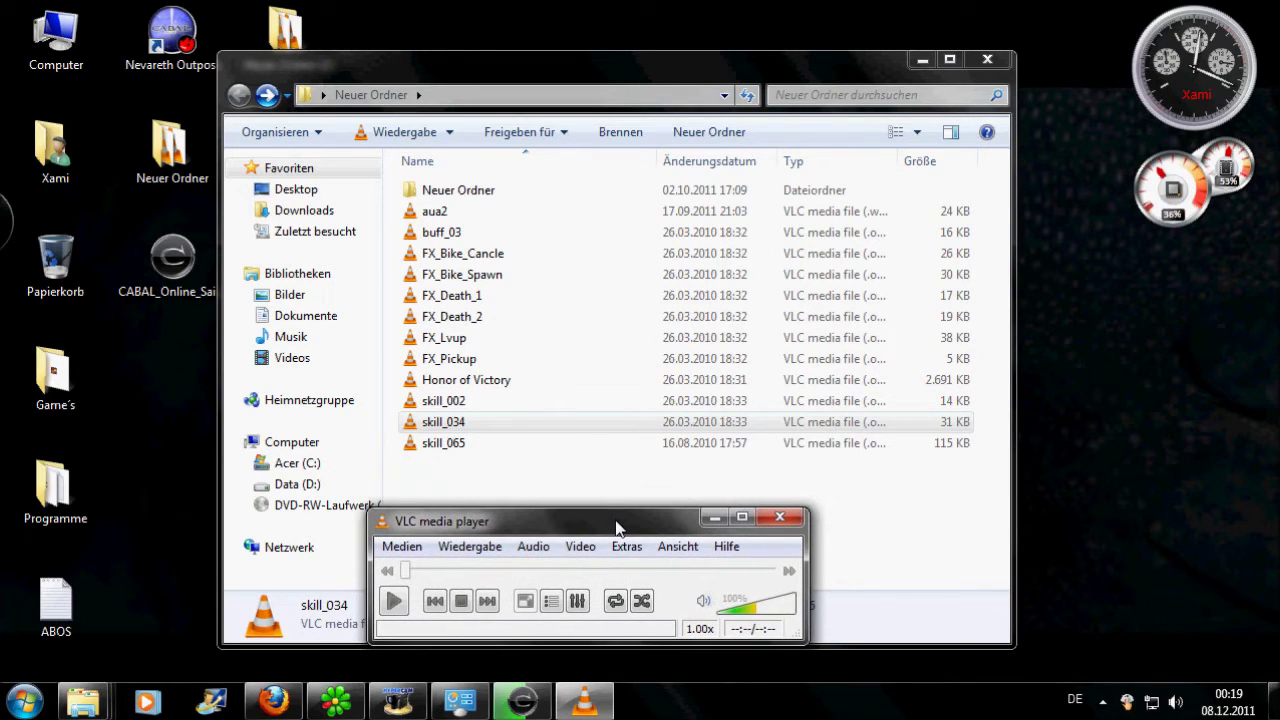
{"action": "left_click", "coordinate": [549, 444]}
{"action": "left_click", "coordinate": [585, 700]}
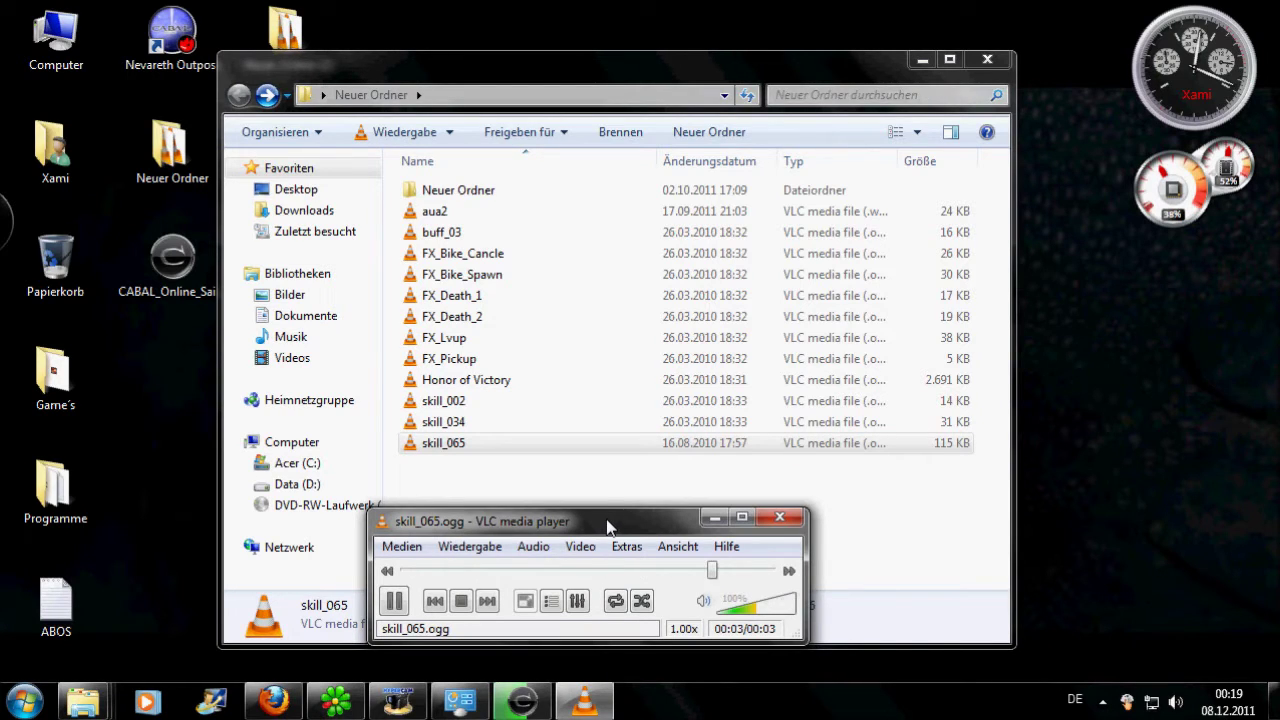
{"action": "left_click_drag", "start_coordinate": [608, 527], "coordinate": [569, 507]}
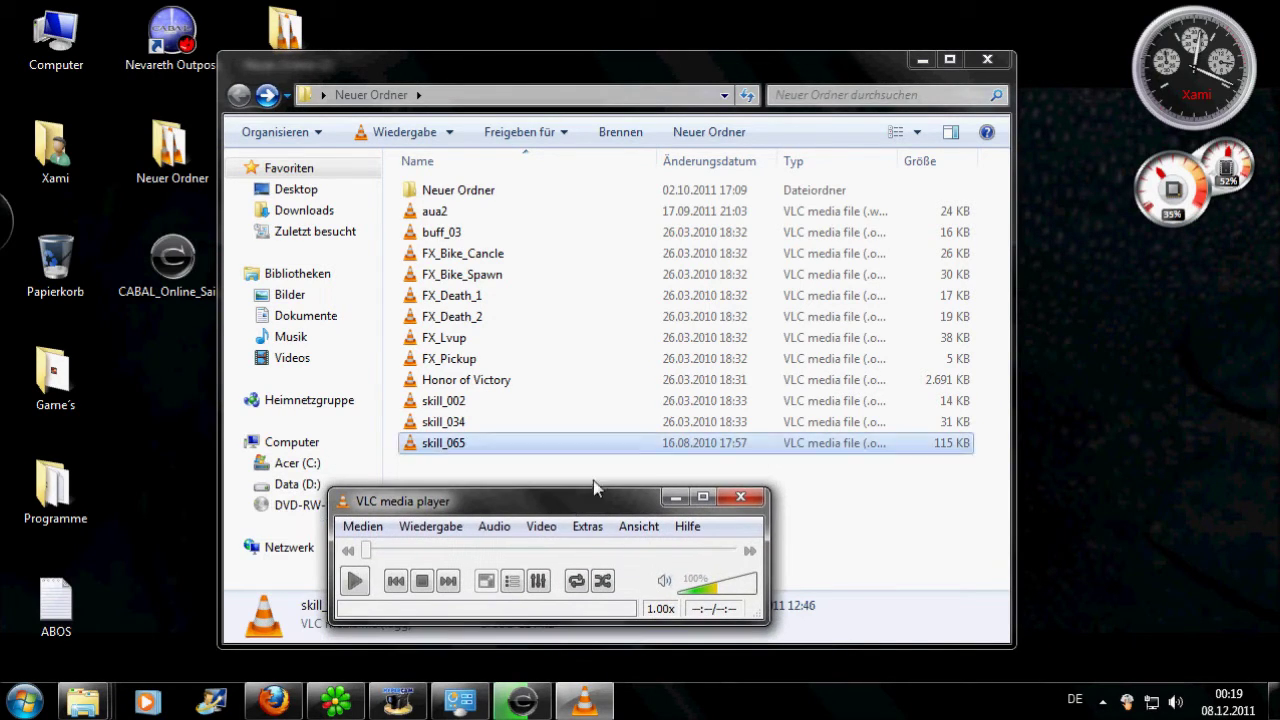
Step: Compare the parent folder's sound files with those in the Neuer Ordner subfolder, and bring VLC to the front over the subfolder
{"action": "double_click", "coordinate": [492, 190]}
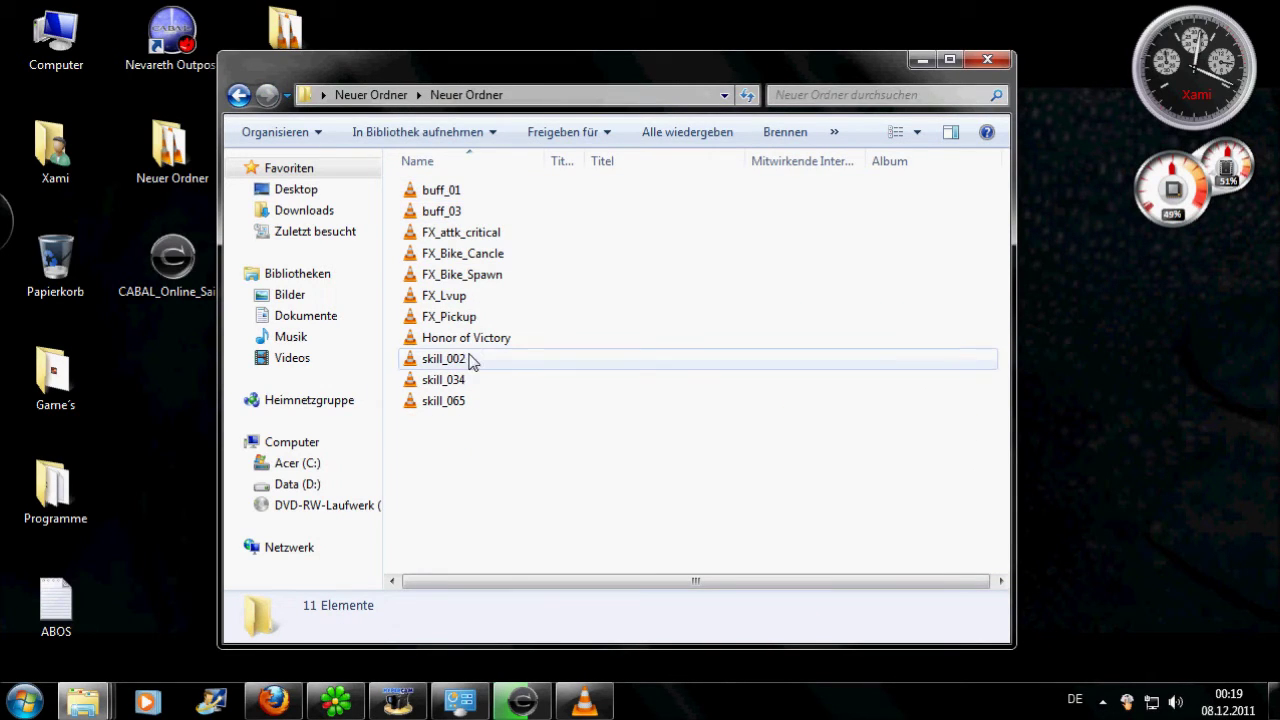
{"action": "left_click", "coordinate": [246, 97]}
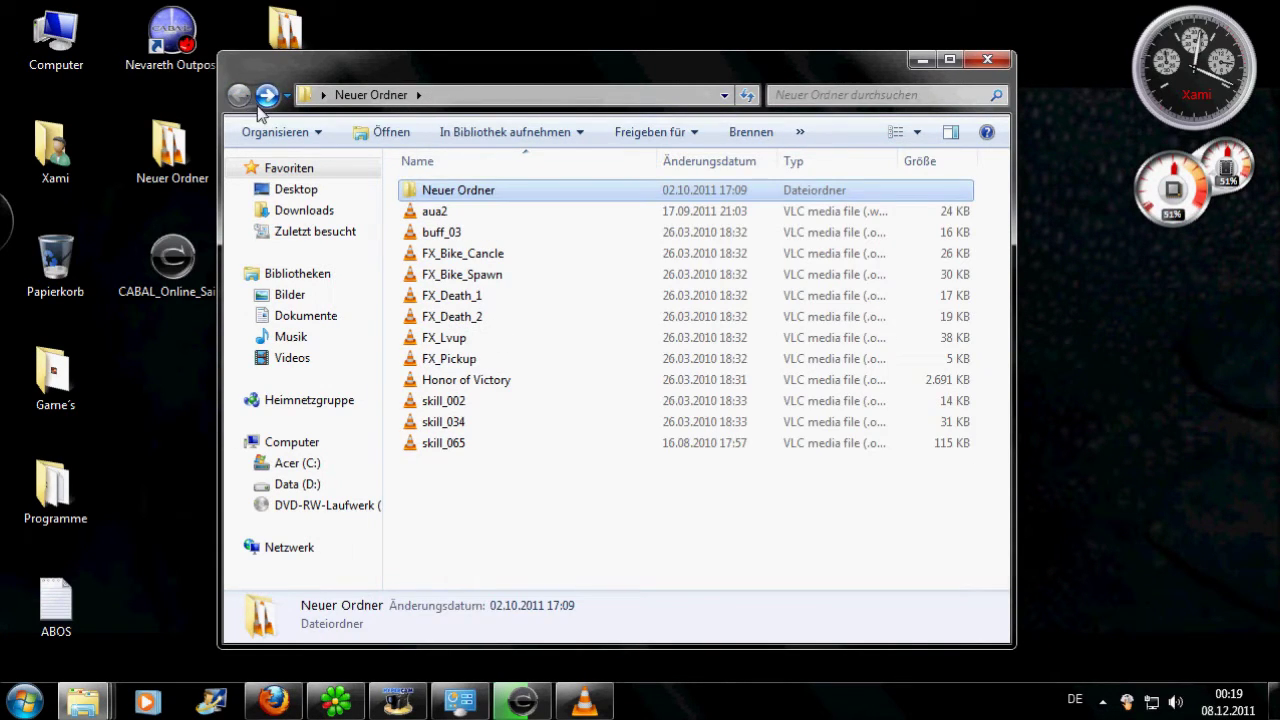
{"action": "left_click", "coordinate": [455, 233]}
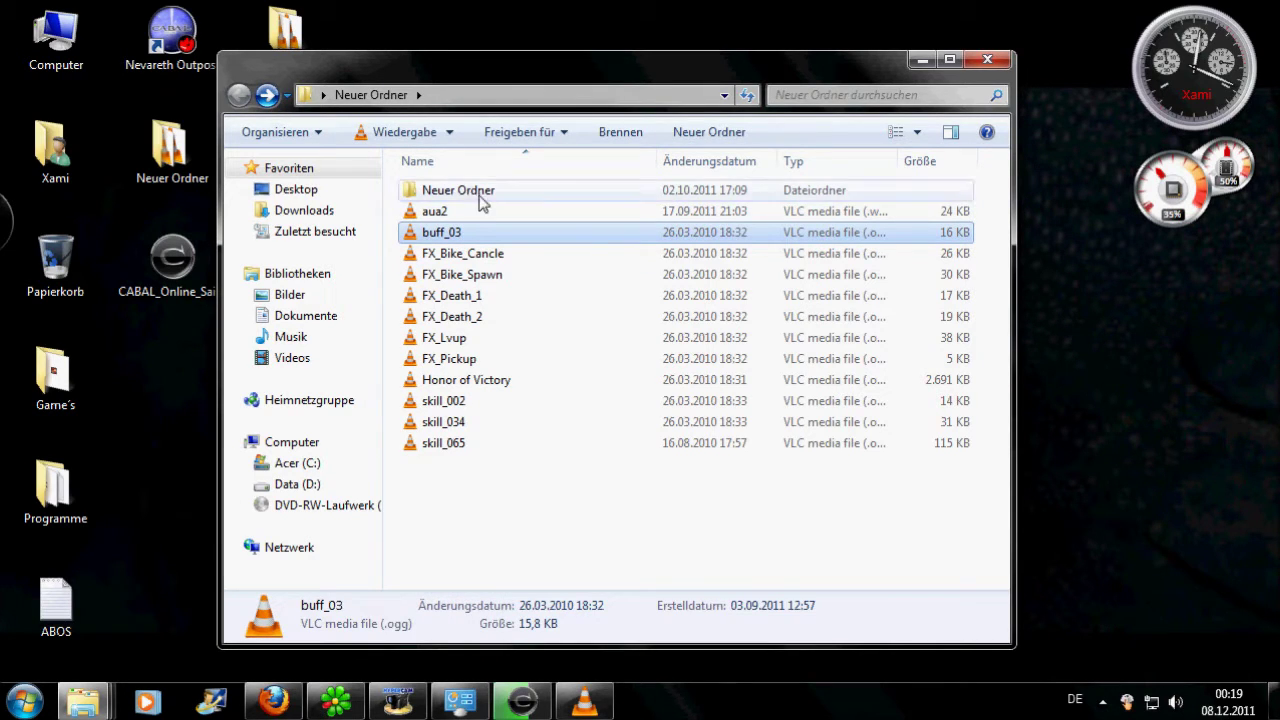
{"action": "double_click", "coordinate": [490, 199]}
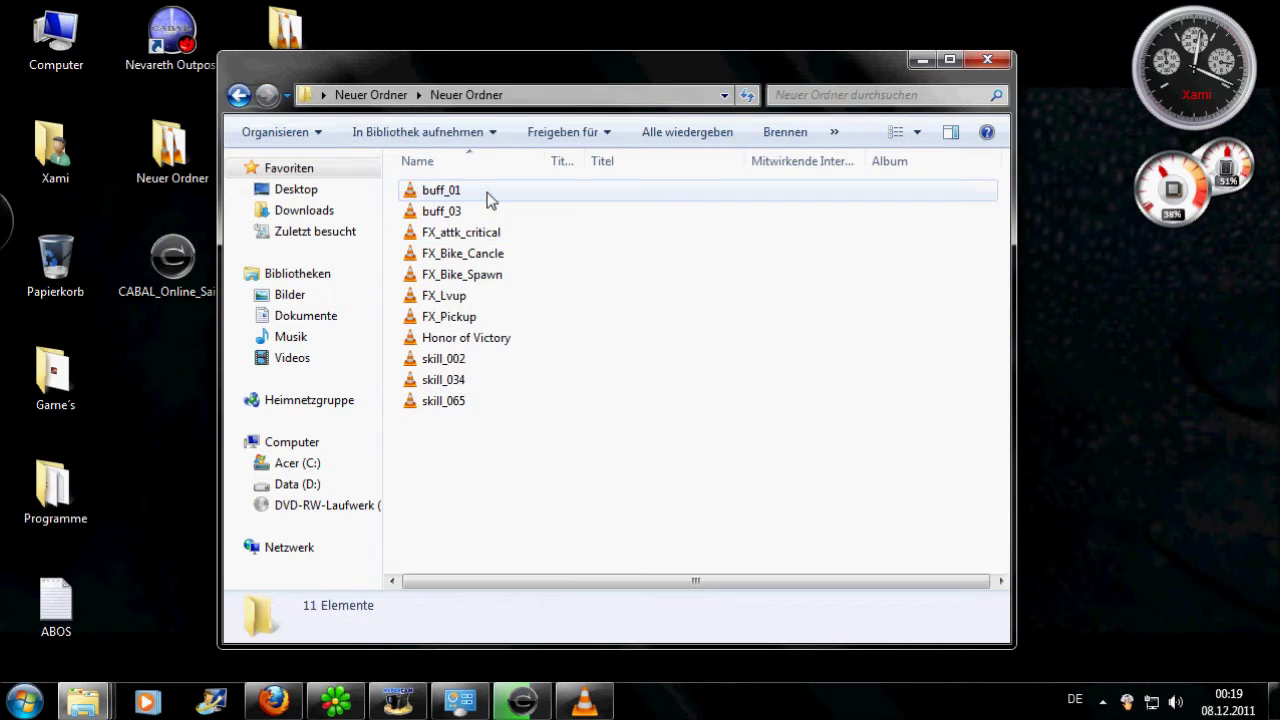
{"action": "left_click", "coordinate": [592, 708]}
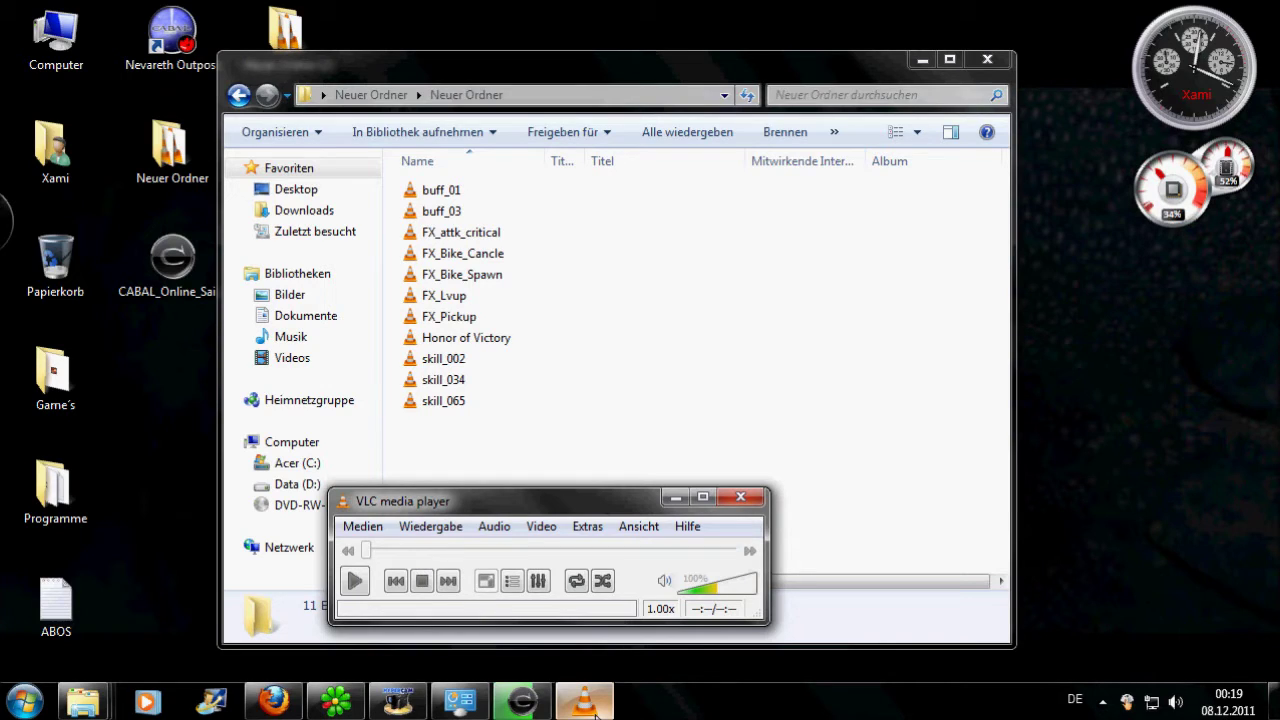
Step: Play the FX_Bike_Spawn and FX_Lvup sounds from the subfolder, moving the VLC window clear of the file list
{"action": "left_click_drag", "start_coordinate": [556, 507], "coordinate": [510, 524]}
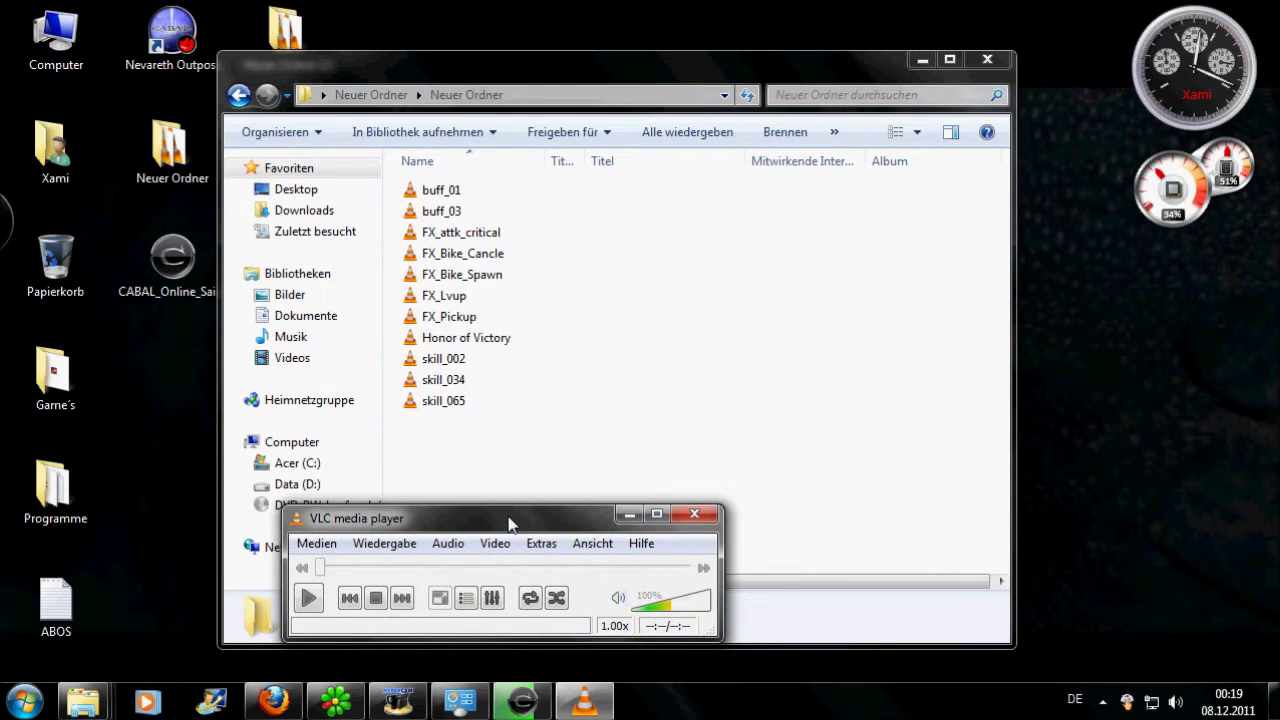
{"action": "left_click_drag", "start_coordinate": [510, 524], "coordinate": [292, 414]}
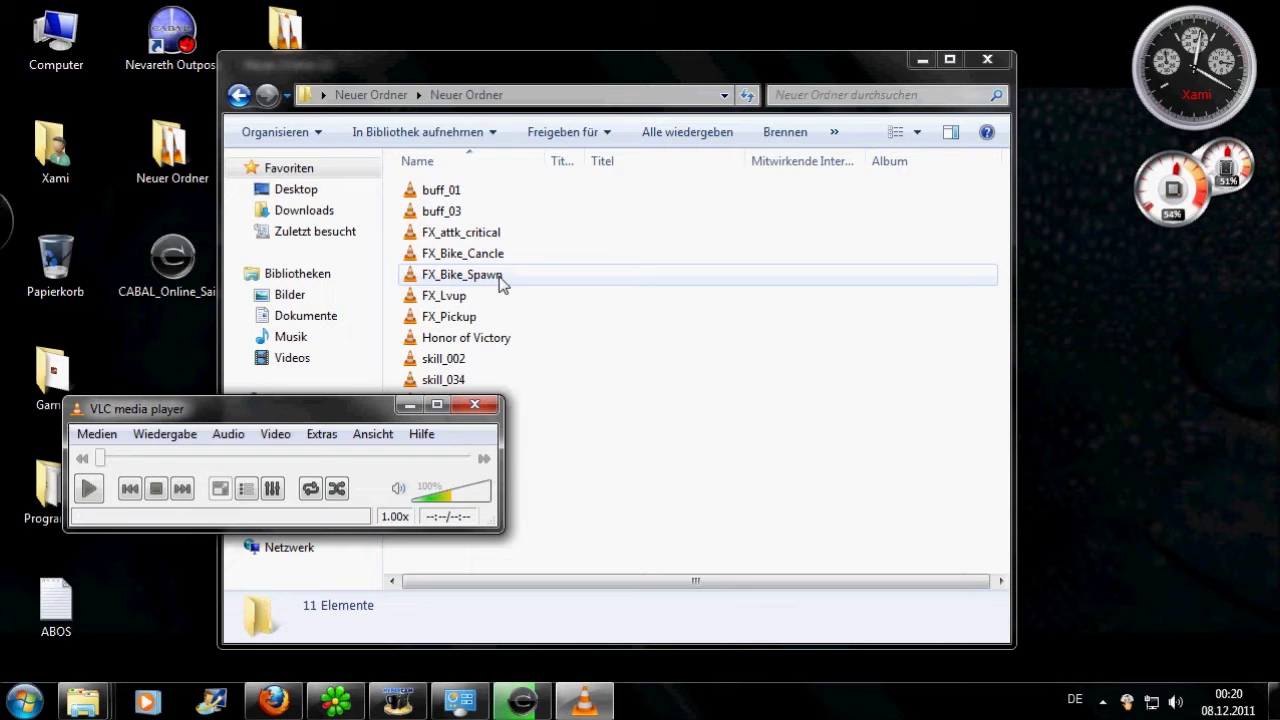
{"action": "left_click", "coordinate": [500, 278]}
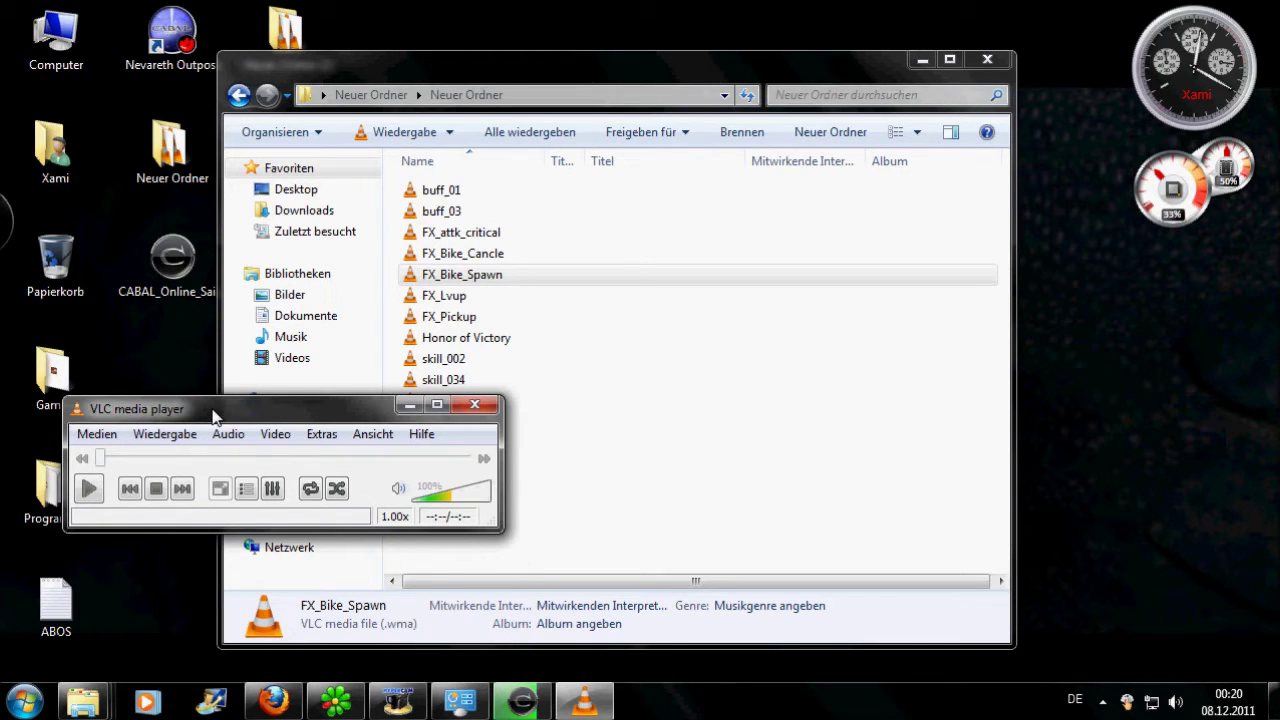
{"action": "left_click", "coordinate": [524, 297]}
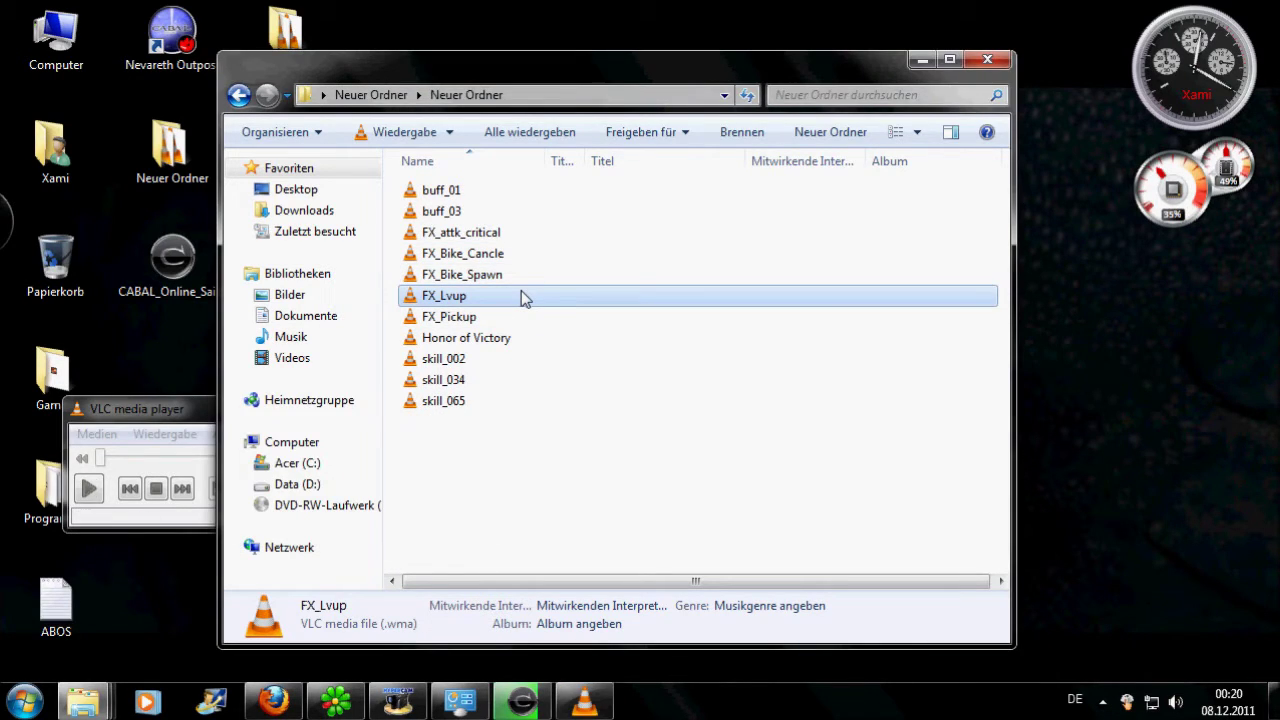
{"action": "left_click_drag", "start_coordinate": [177, 410], "coordinate": [505, 475]}
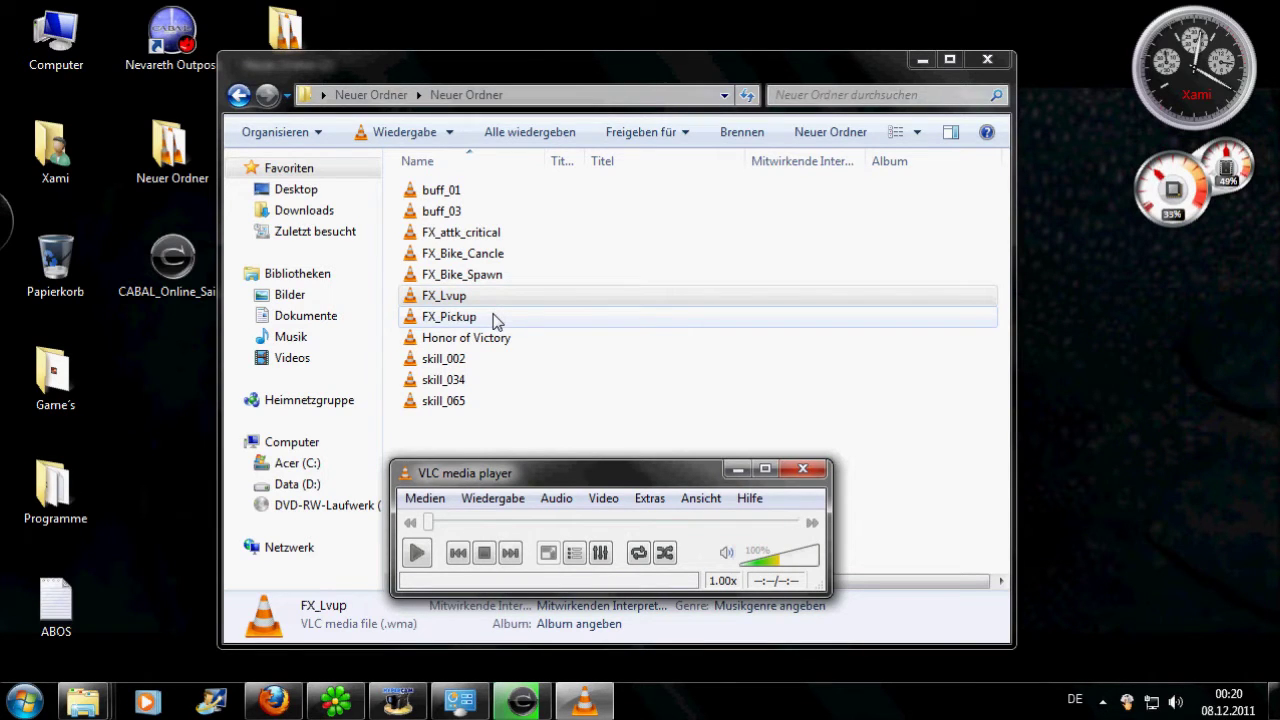
Step: Play the FX_Pickup sound in VLC, repositioning the player window so the file list stays uncovered
{"action": "left_click_drag", "start_coordinate": [516, 484], "coordinate": [136, 363]}
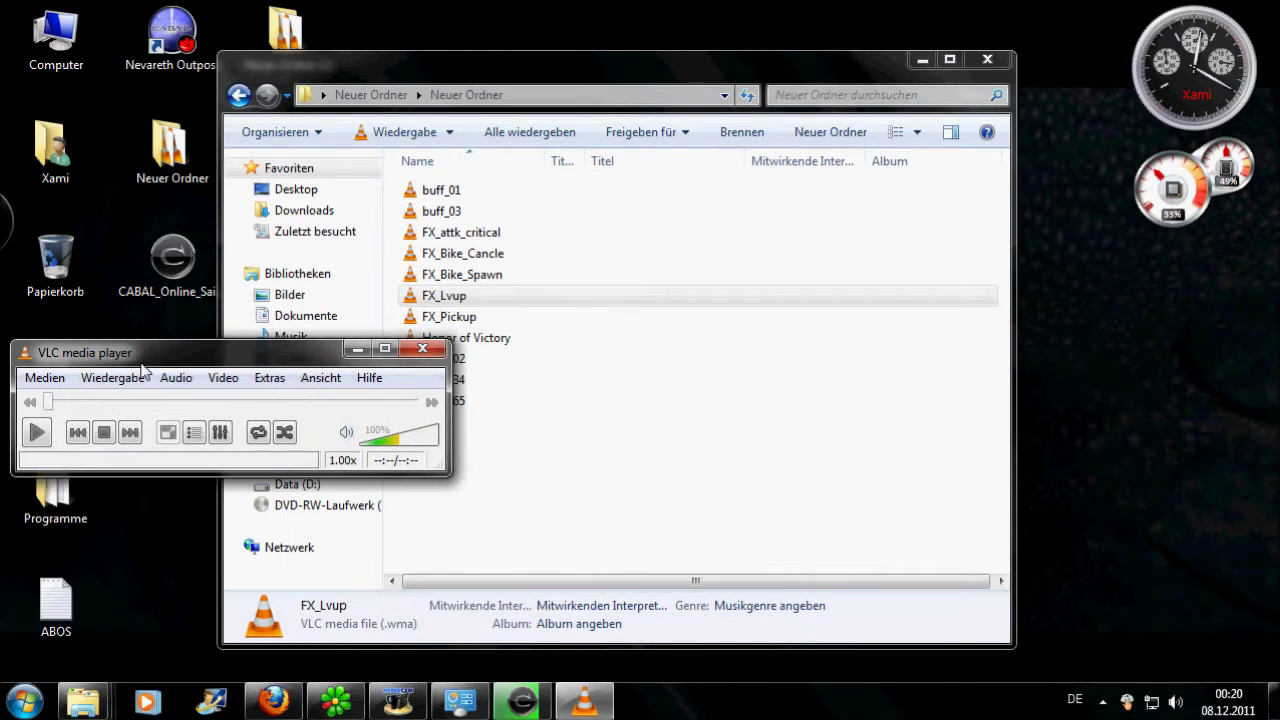
{"action": "left_click", "coordinate": [450, 317]}
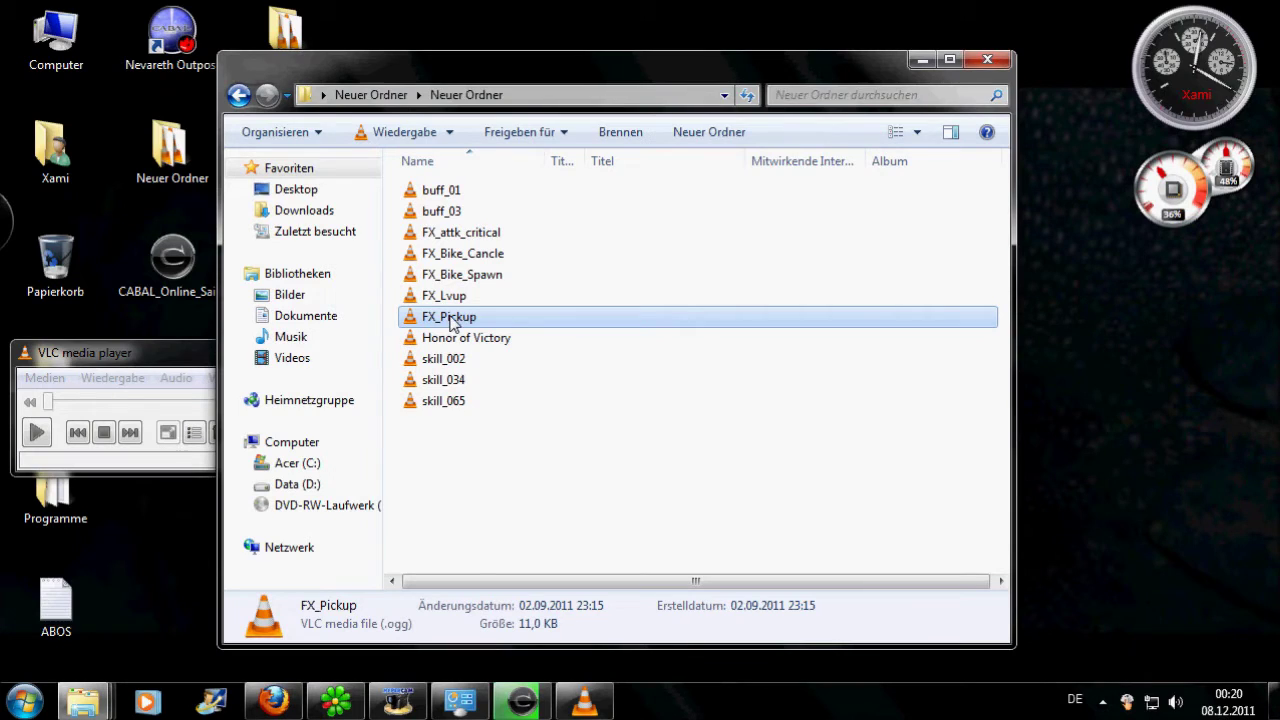
{"action": "left_click_drag", "start_coordinate": [166, 358], "coordinate": [307, 530]}
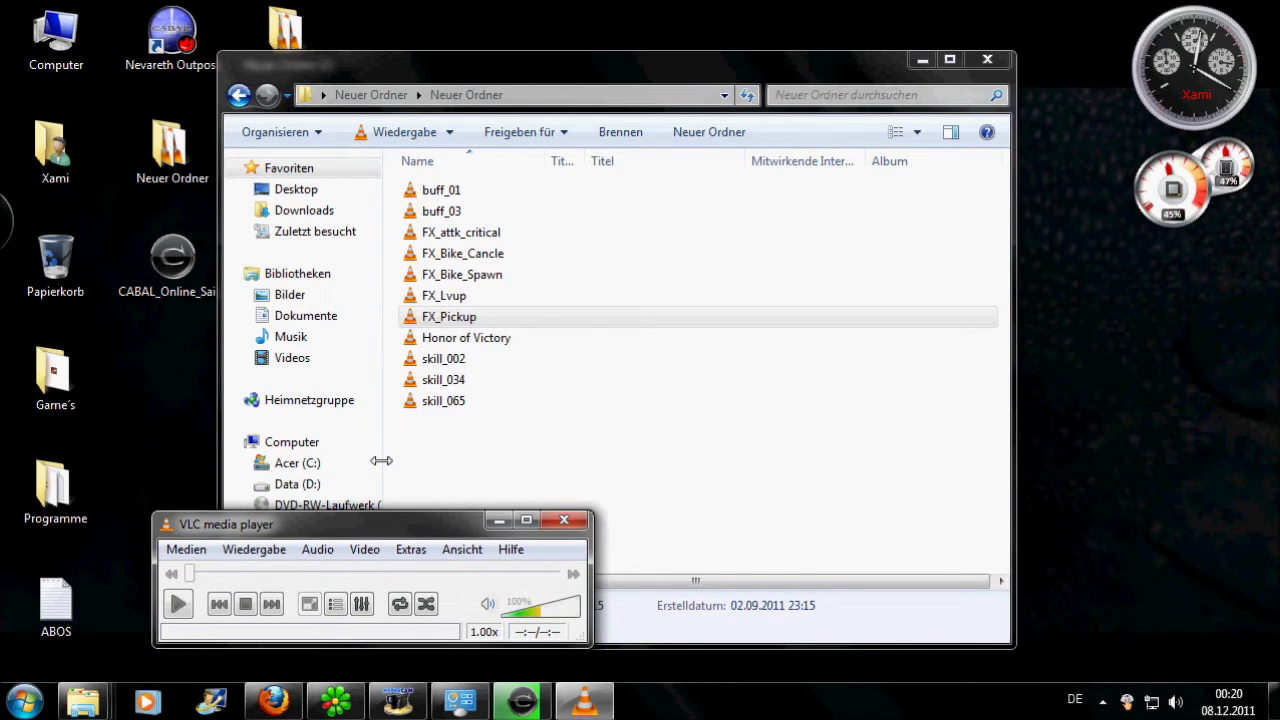
{"action": "left_click_drag", "start_coordinate": [389, 516], "coordinate": [383, 444]}
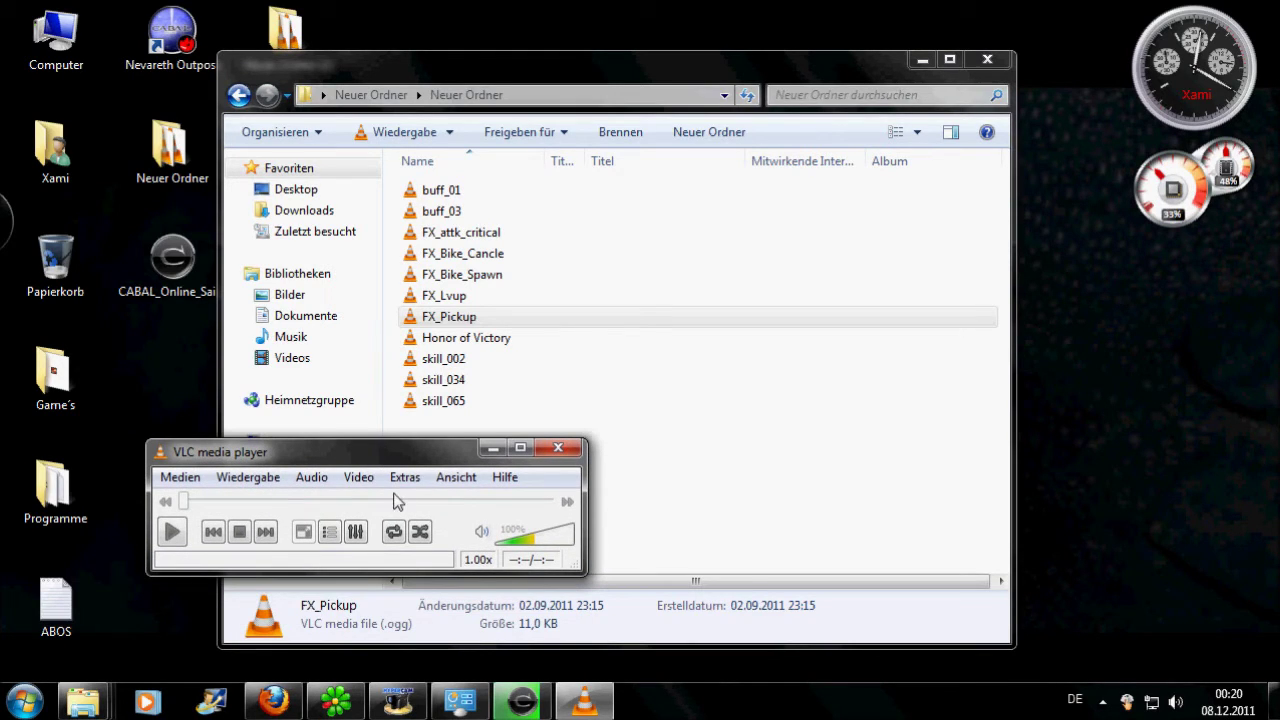
Step: Play the Honor of Victory sound in VLC and stop its playback
{"action": "left_click", "coordinate": [485, 340]}
{"action": "left_click_drag", "start_coordinate": [205, 458], "coordinate": [157, 454]}
{"action": "left_click", "coordinate": [470, 345]}
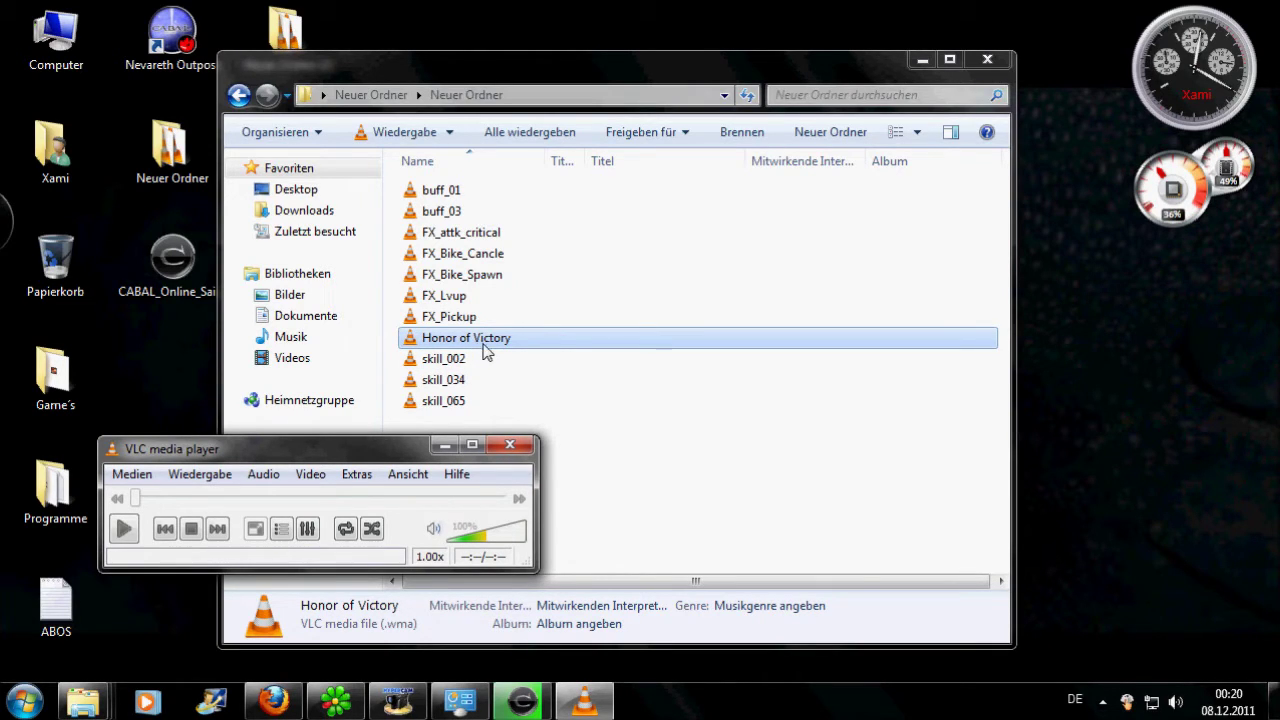
{"action": "double_click", "coordinate": [486, 350]}
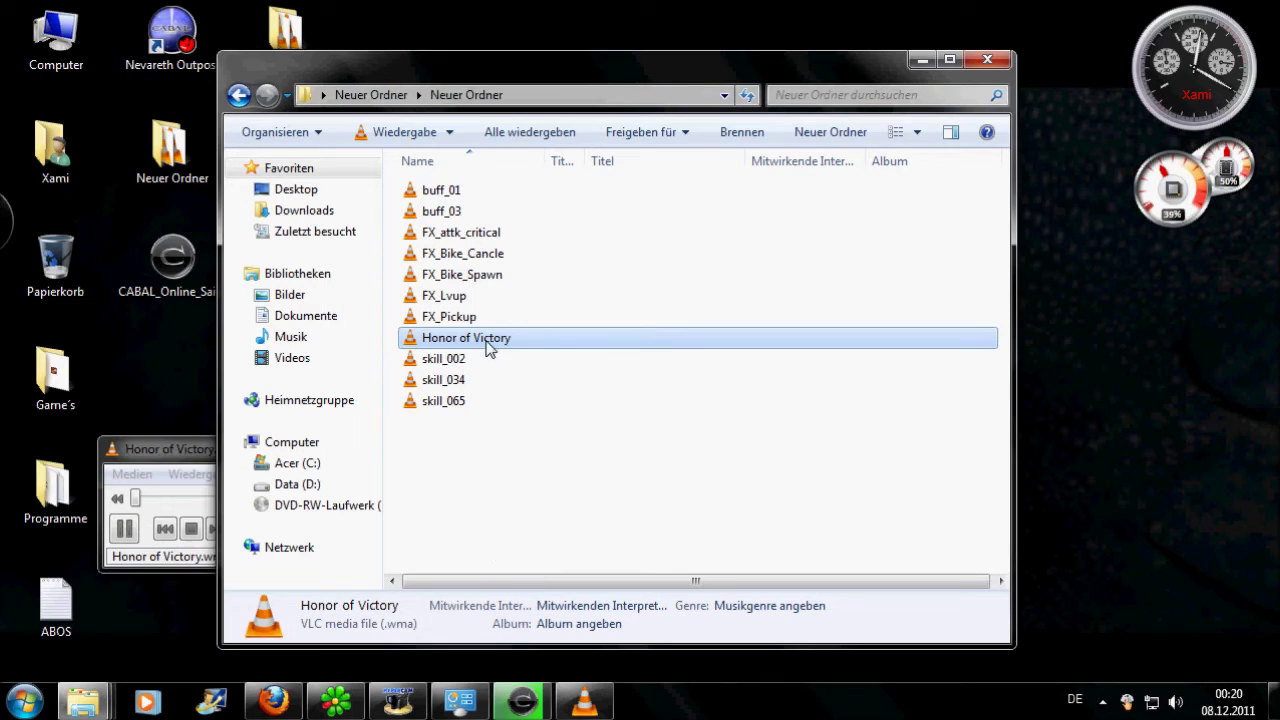
{"action": "left_click", "coordinate": [194, 450]}
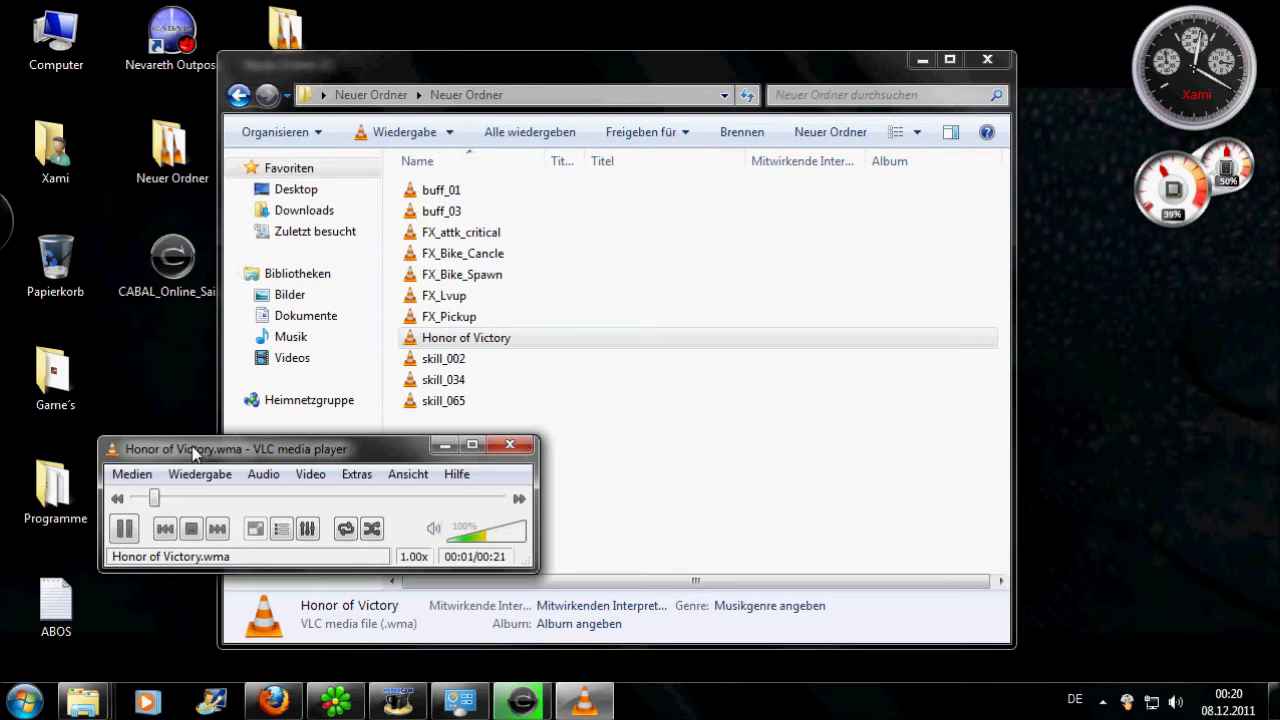
{"action": "left_click", "coordinate": [192, 530]}
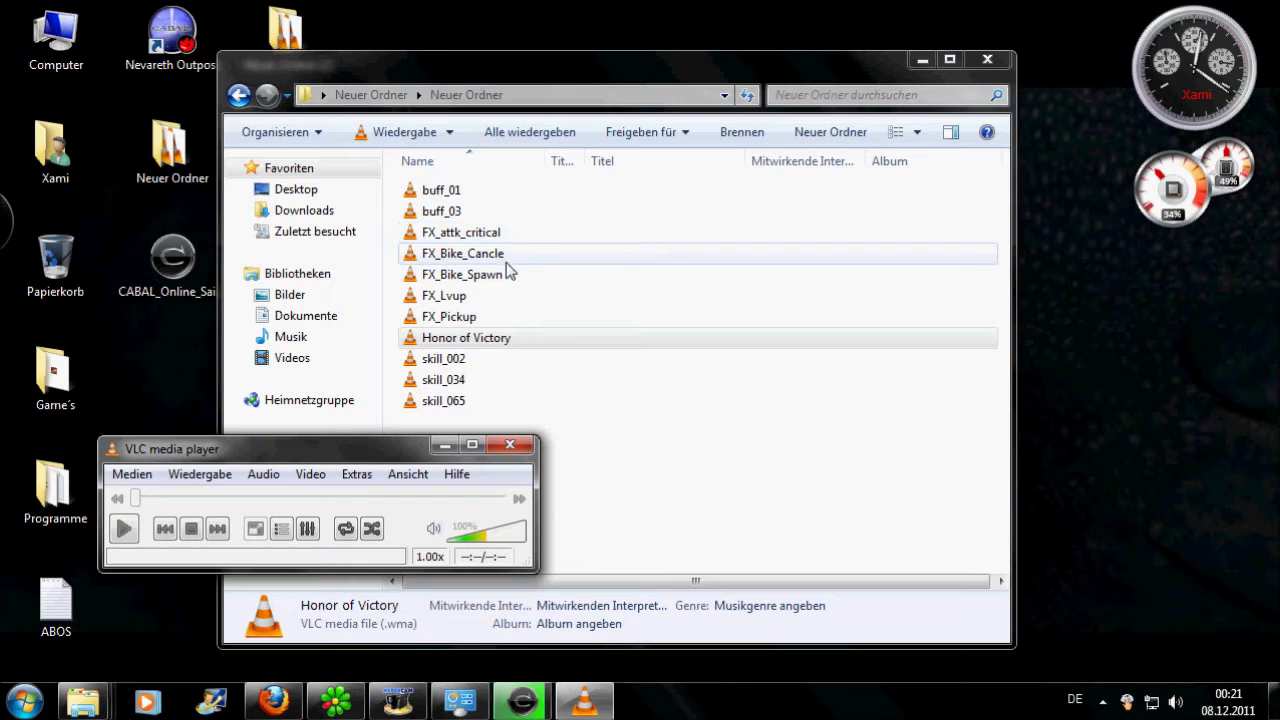
Step: Play the skill_034 sound from the subfolder and bring VLC to the front
{"action": "left_click", "coordinate": [484, 385]}
{"action": "mouse_move", "coordinate": [167, 457]}
{"action": "left_mouse_down"}
{"action": "mouse_move", "coordinate": [157, 411]}
{"action": "mouse_move", "coordinate": [143, 449]}
{"action": "left_mouse_up"}
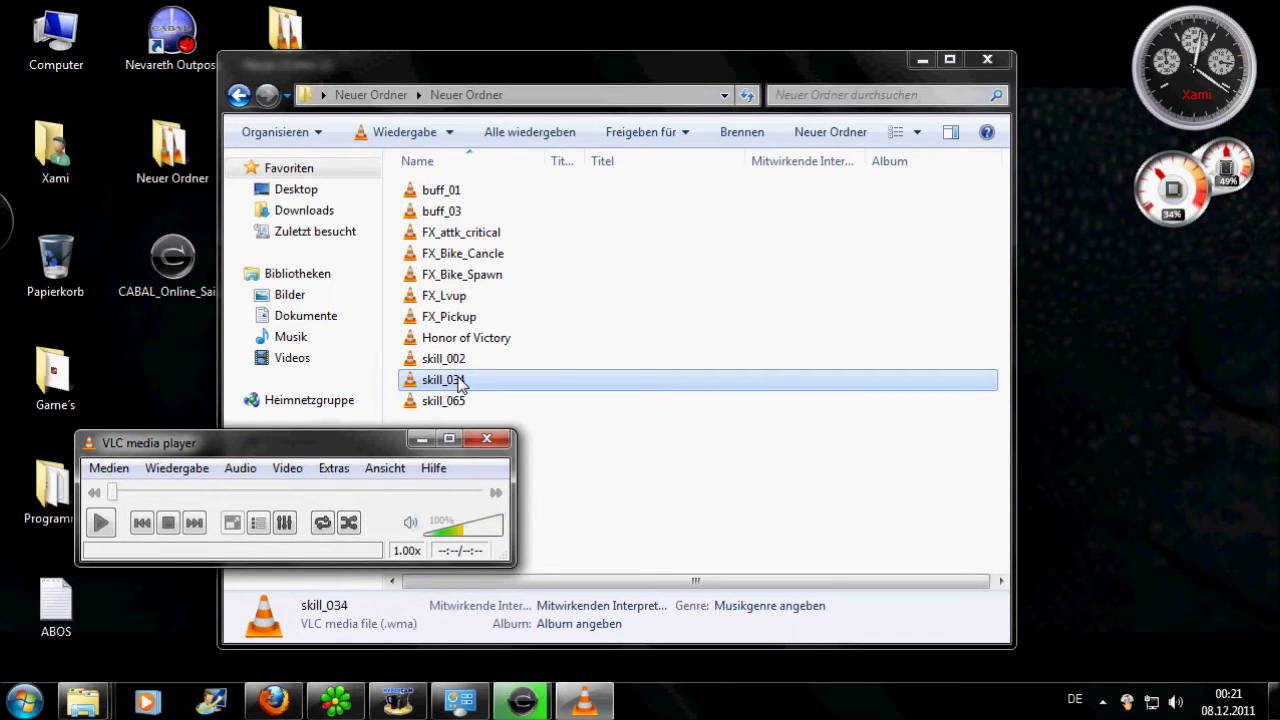
{"action": "double_click", "coordinate": [460, 385]}
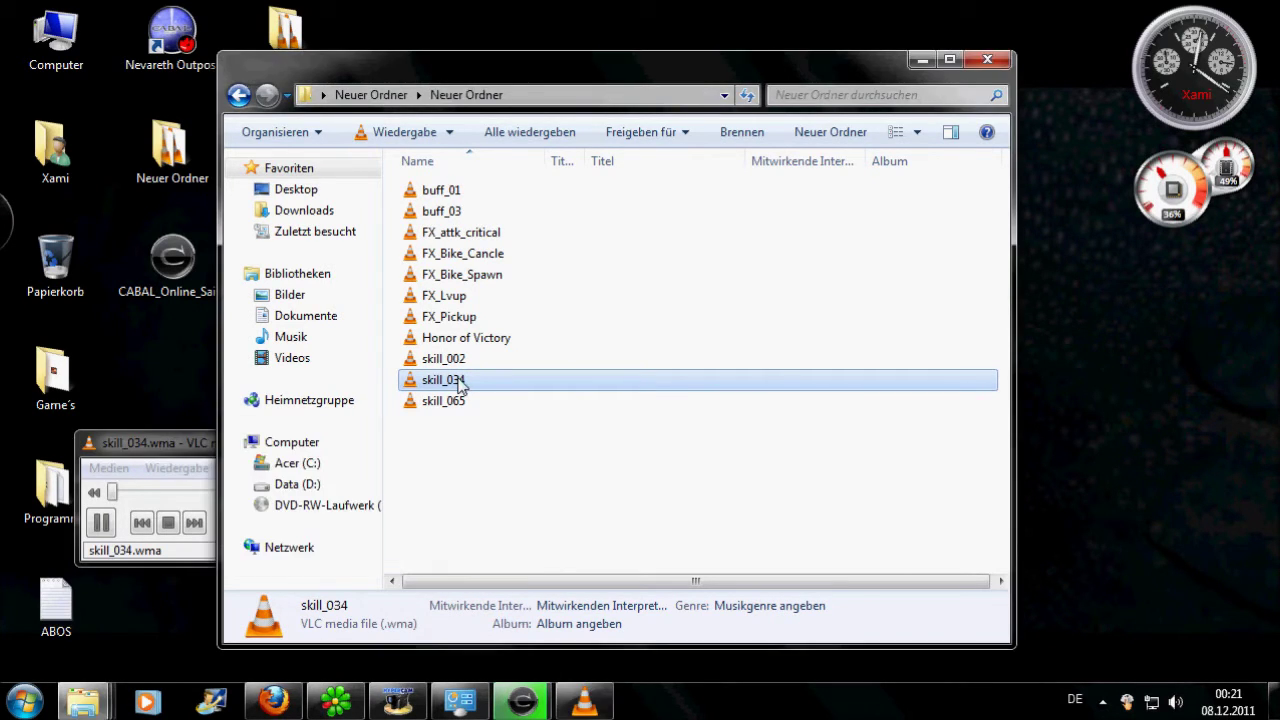
{"action": "left_click", "coordinate": [197, 453]}
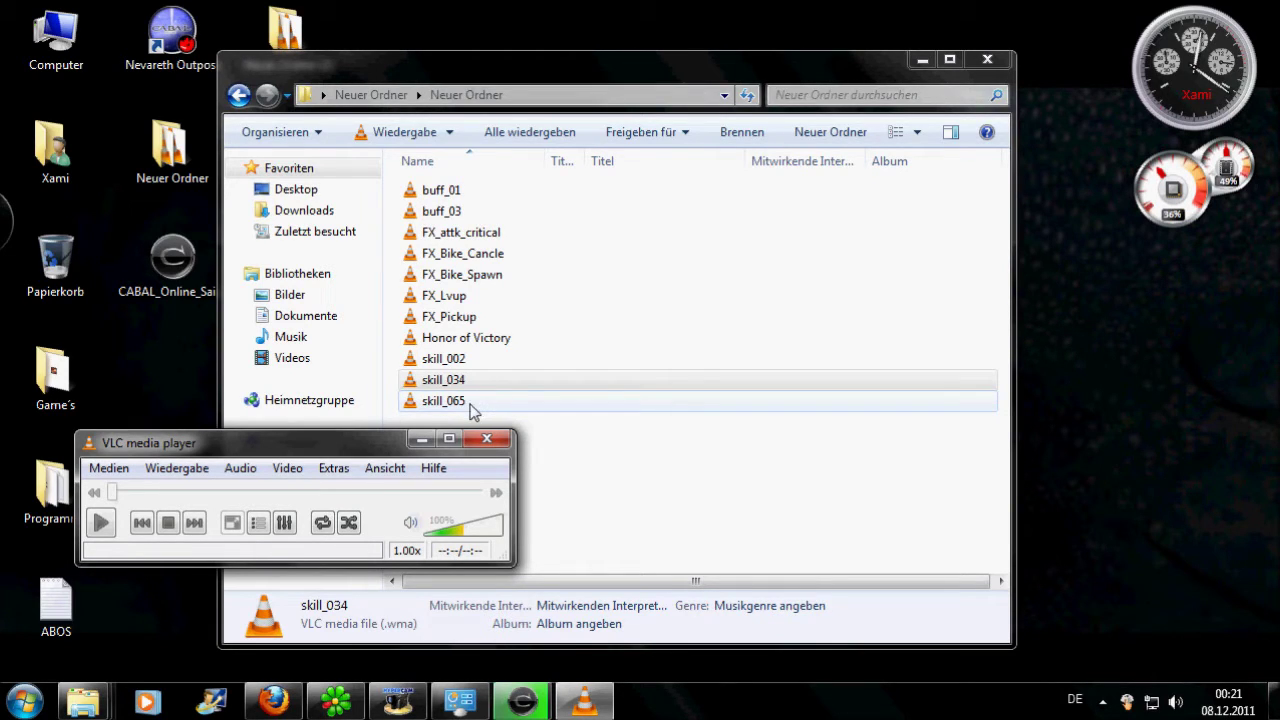
Step: Play the skill_065 sound, keeping the VLC window below the file list
{"action": "mouse_move", "coordinate": [382, 442]}
{"action": "left_mouse_down"}
{"action": "mouse_move", "coordinate": [400, 456]}
{"action": "mouse_move", "coordinate": [375, 458]}
{"action": "left_mouse_up"}
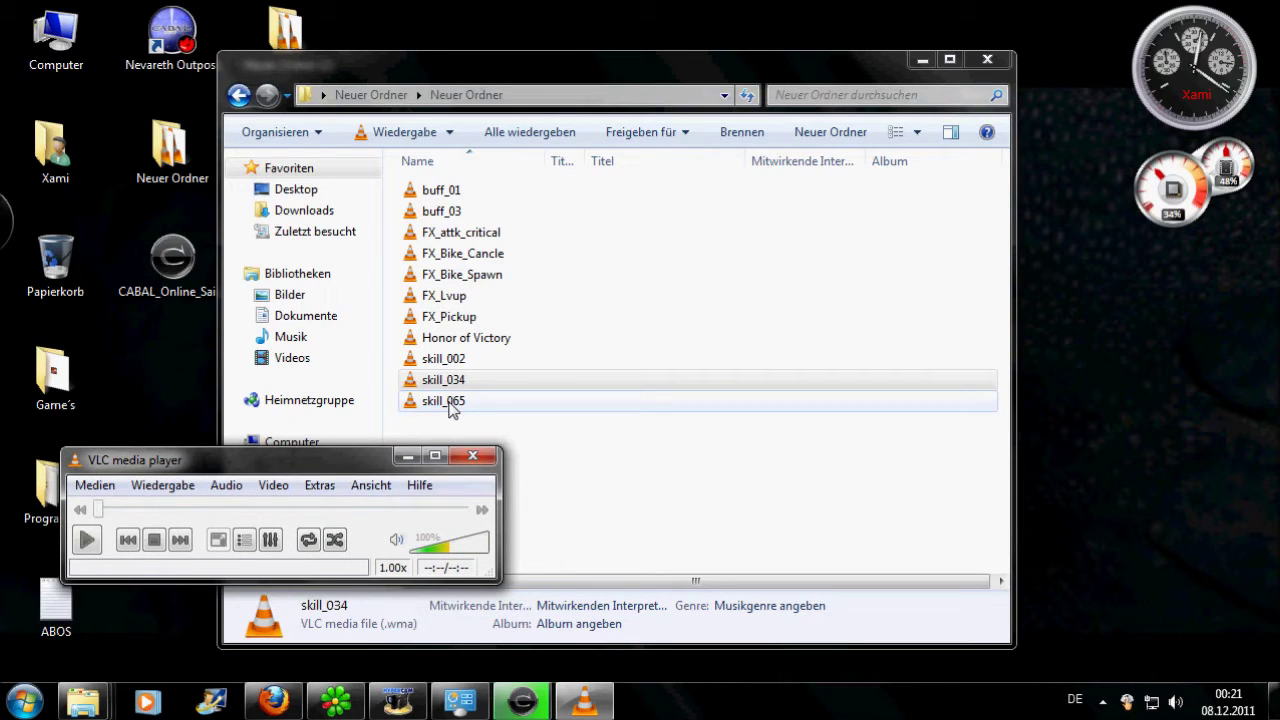
{"action": "double_click", "coordinate": [447, 401]}
{"action": "left_click", "coordinate": [215, 462]}
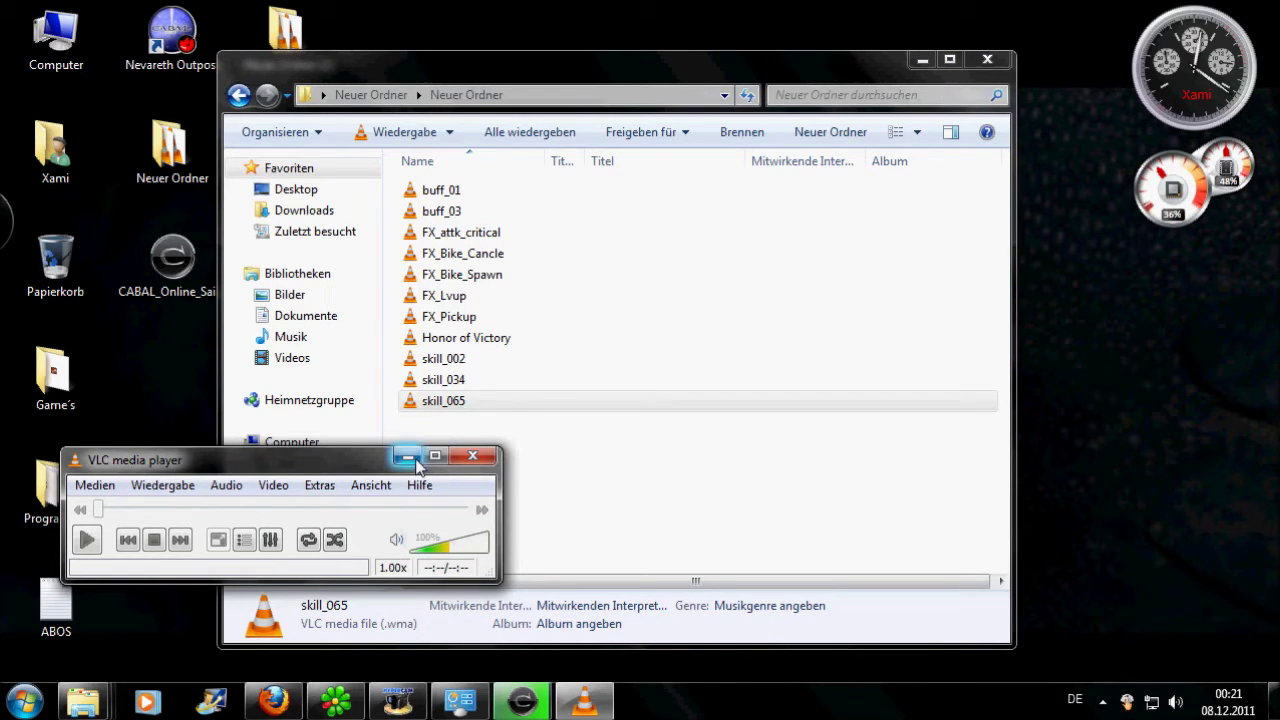
{"action": "left_click_drag", "start_coordinate": [373, 455], "coordinate": [581, 430]}
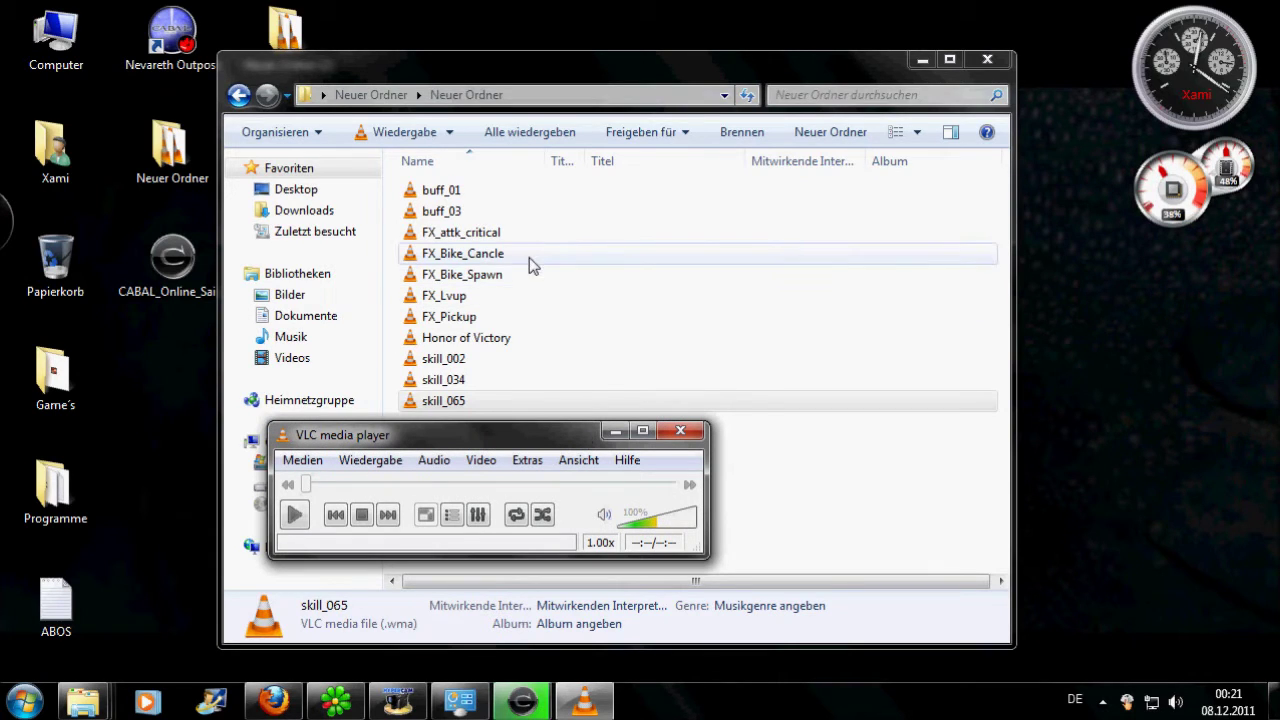
Step: Check the progress of the CABAL Online client setup and return to the subfolder's sound files
{"action": "left_click", "coordinate": [522, 700]}
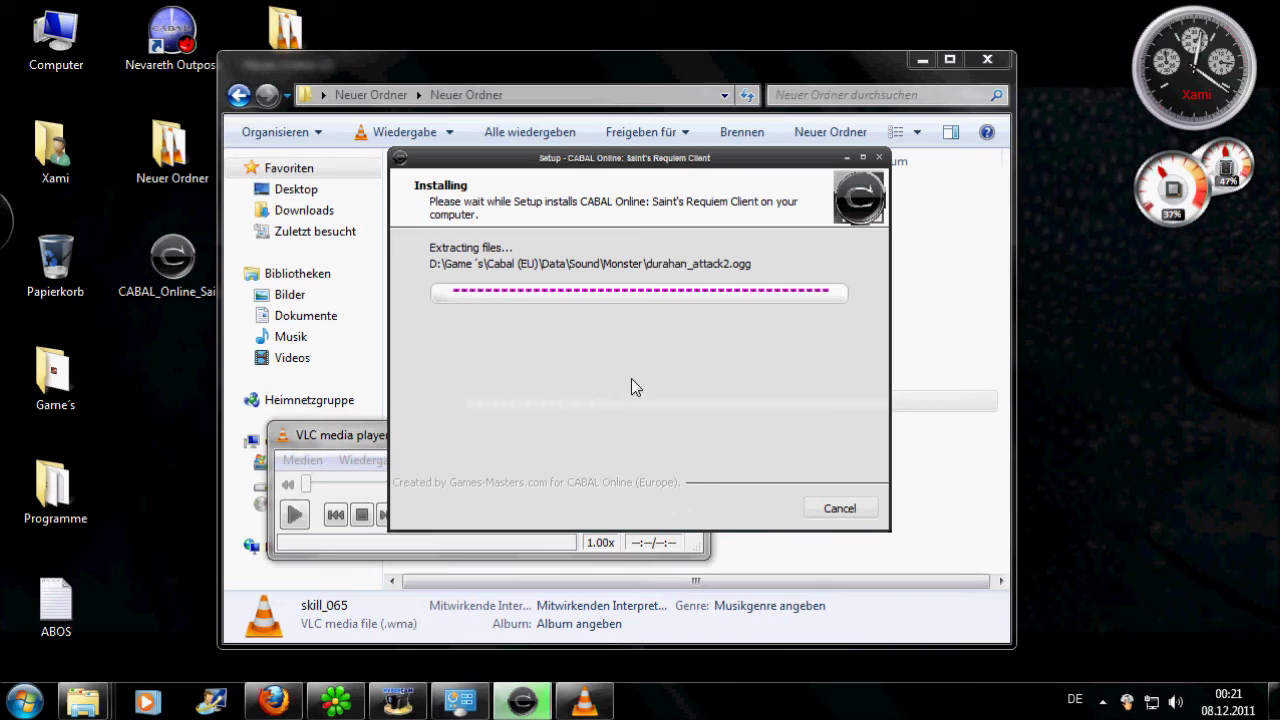
{"action": "left_click", "coordinate": [378, 434]}
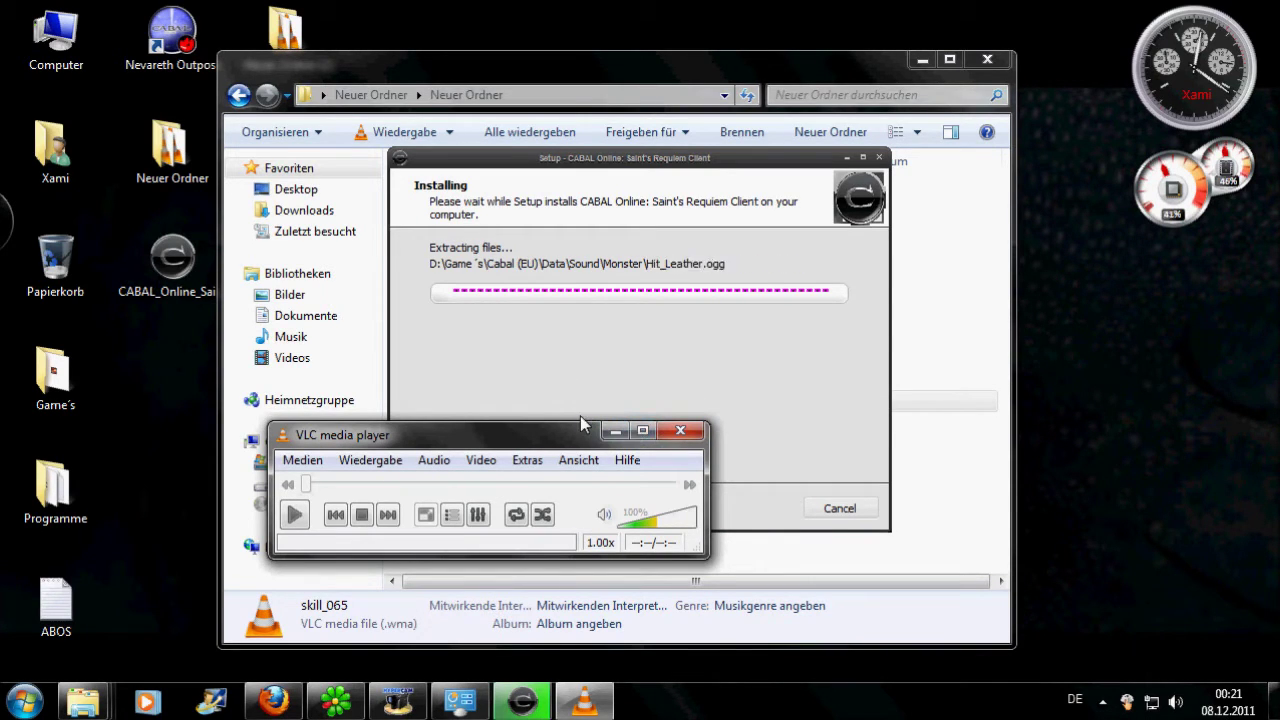
{"action": "left_click_drag", "start_coordinate": [556, 442], "coordinate": [497, 442]}
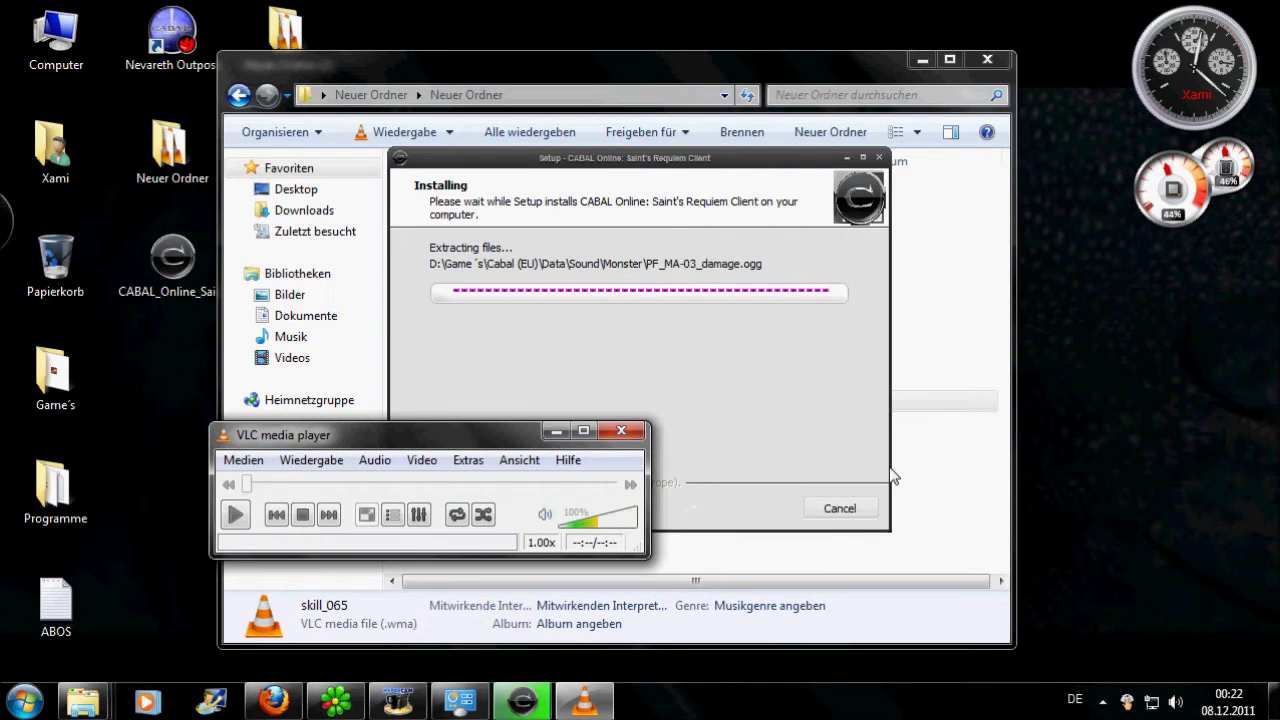
{"action": "left_click", "coordinate": [914, 471]}
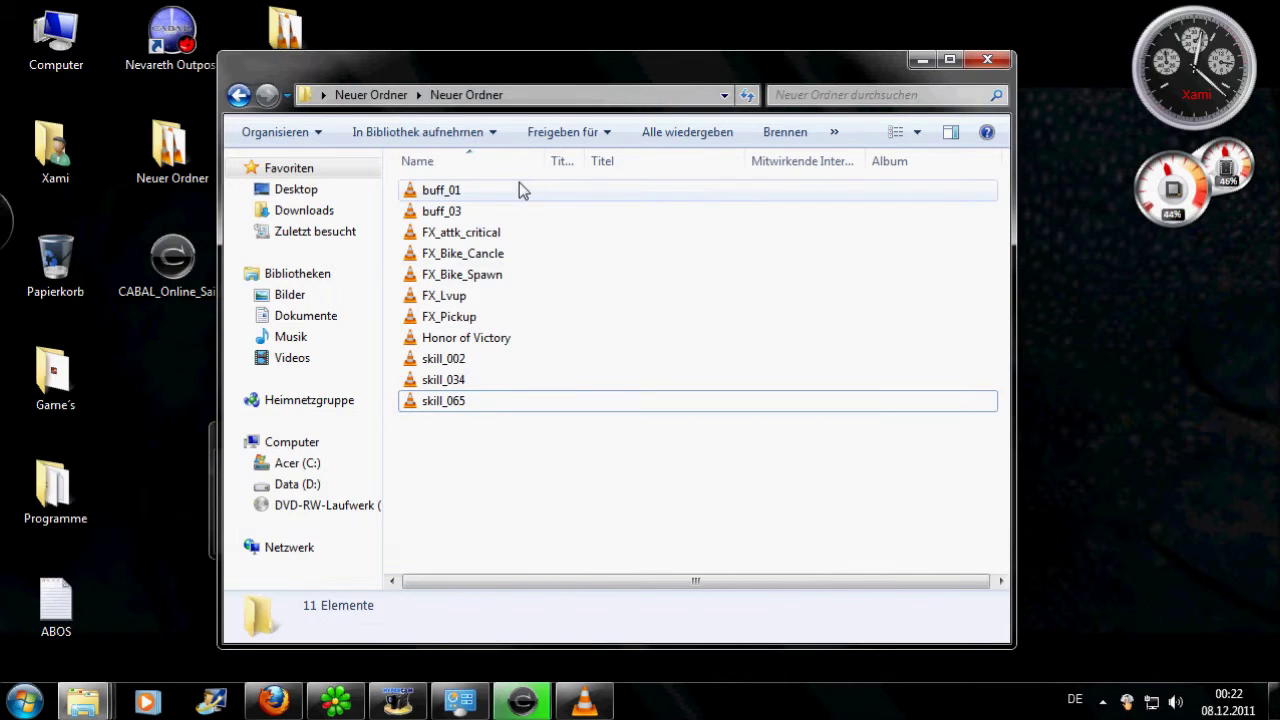
Step: Play the buff_01 and buff_03 sounds in VLC, moving the player window off the file list
{"action": "double_click", "coordinate": [517, 188]}
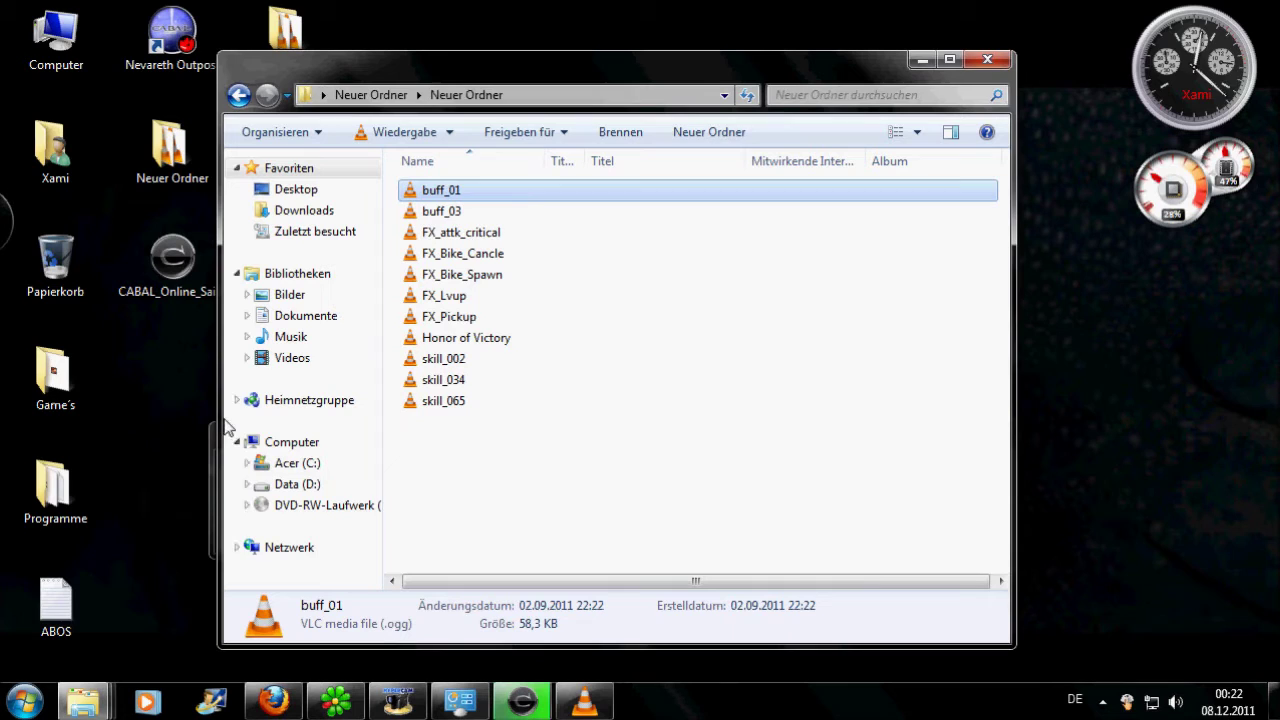
{"action": "left_click_drag", "start_coordinate": [297, 440], "coordinate": [148, 430]}
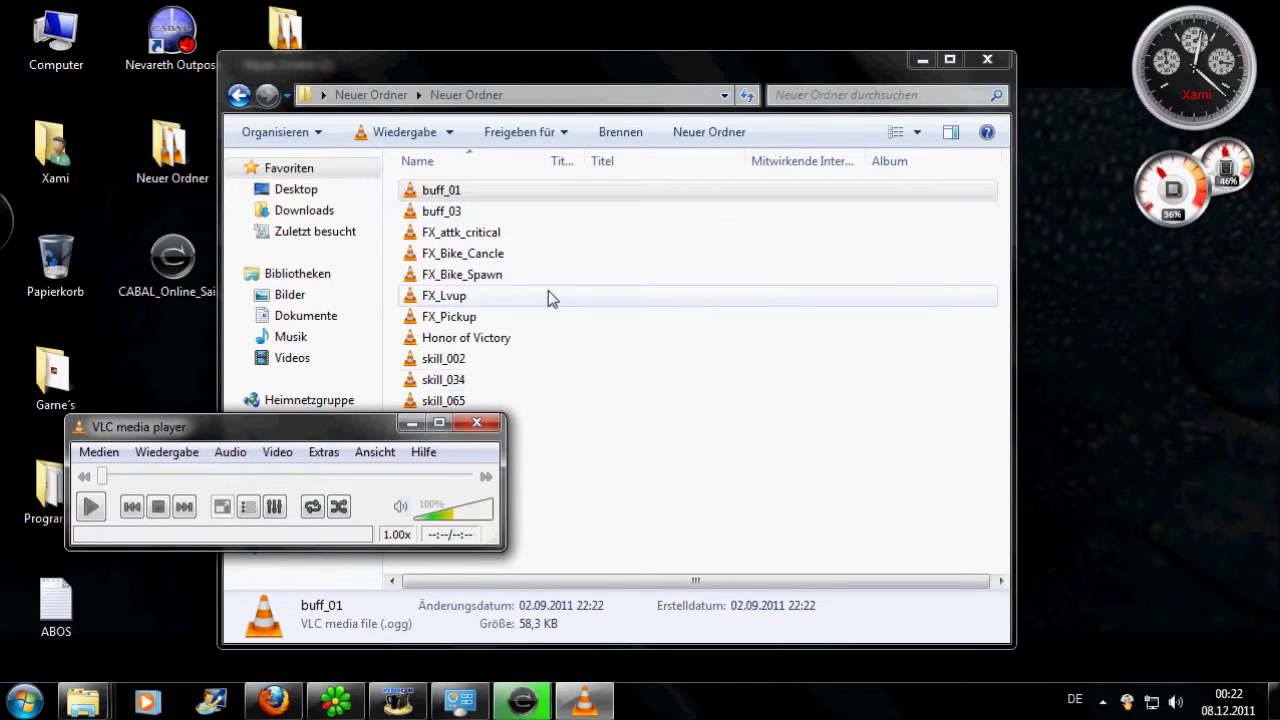
{"action": "left_click", "coordinate": [487, 211]}
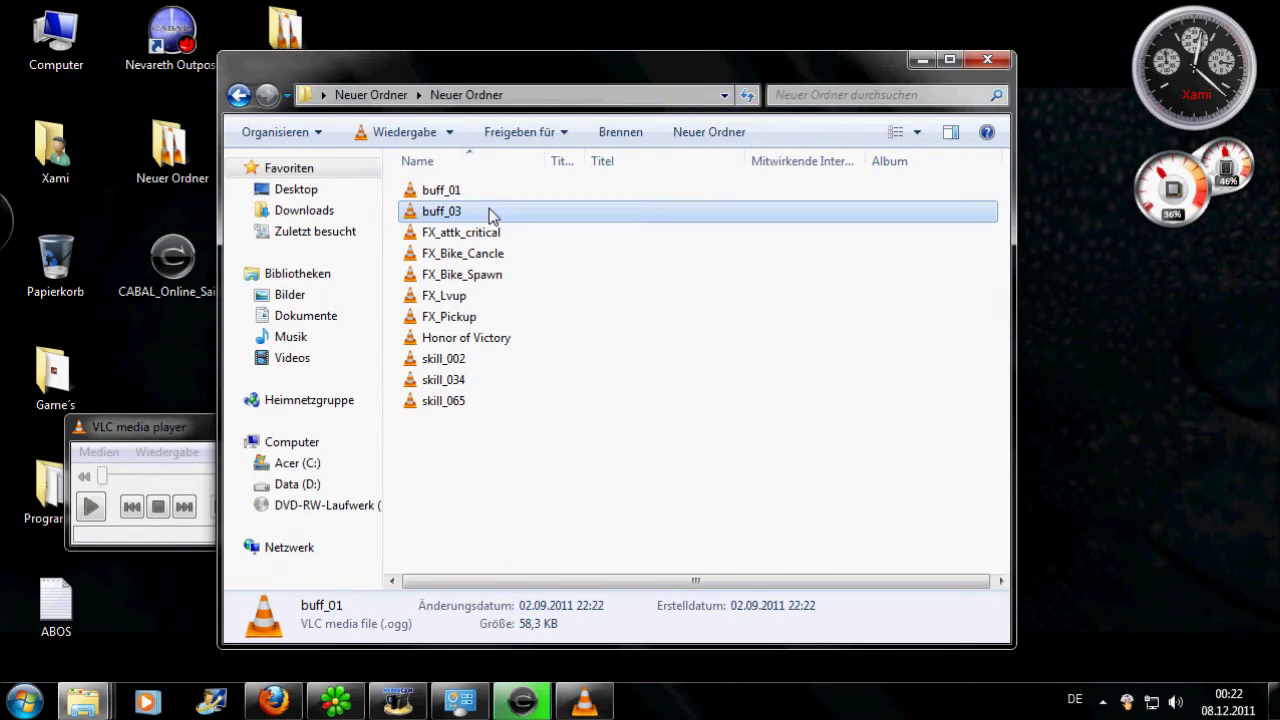
{"action": "left_click", "coordinate": [480, 215]}
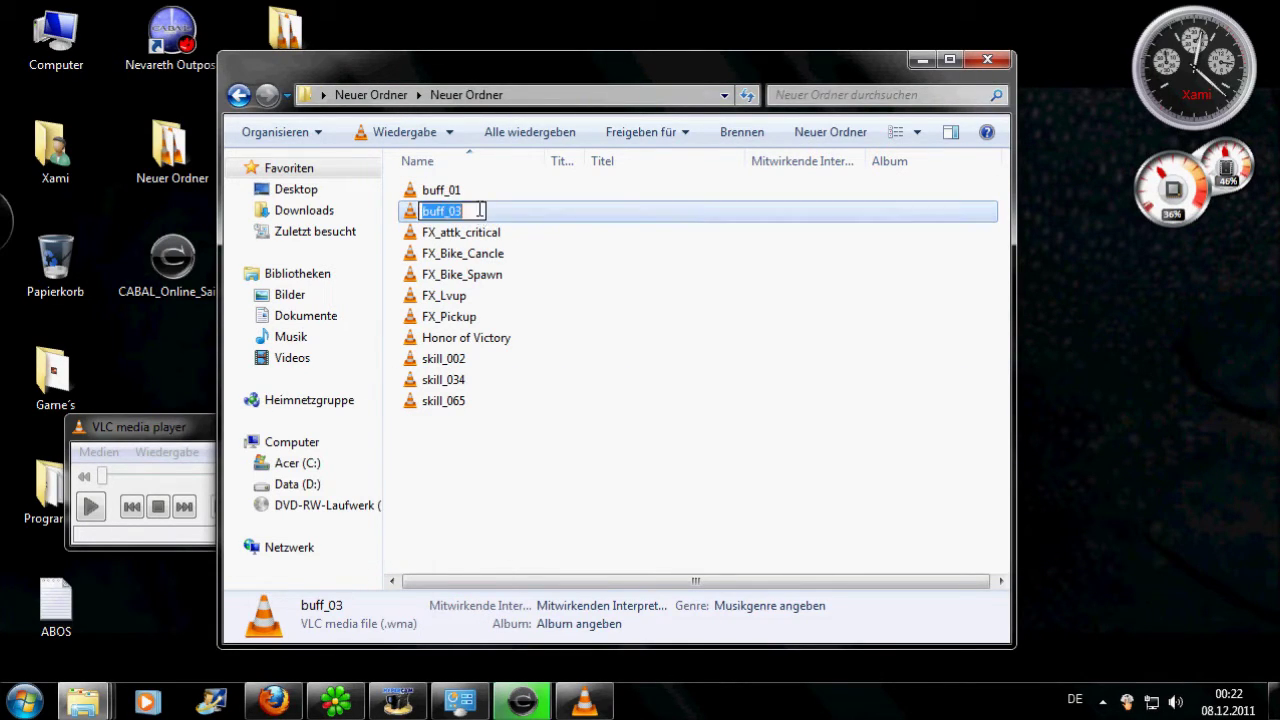
{"action": "left_click", "coordinate": [477, 232]}
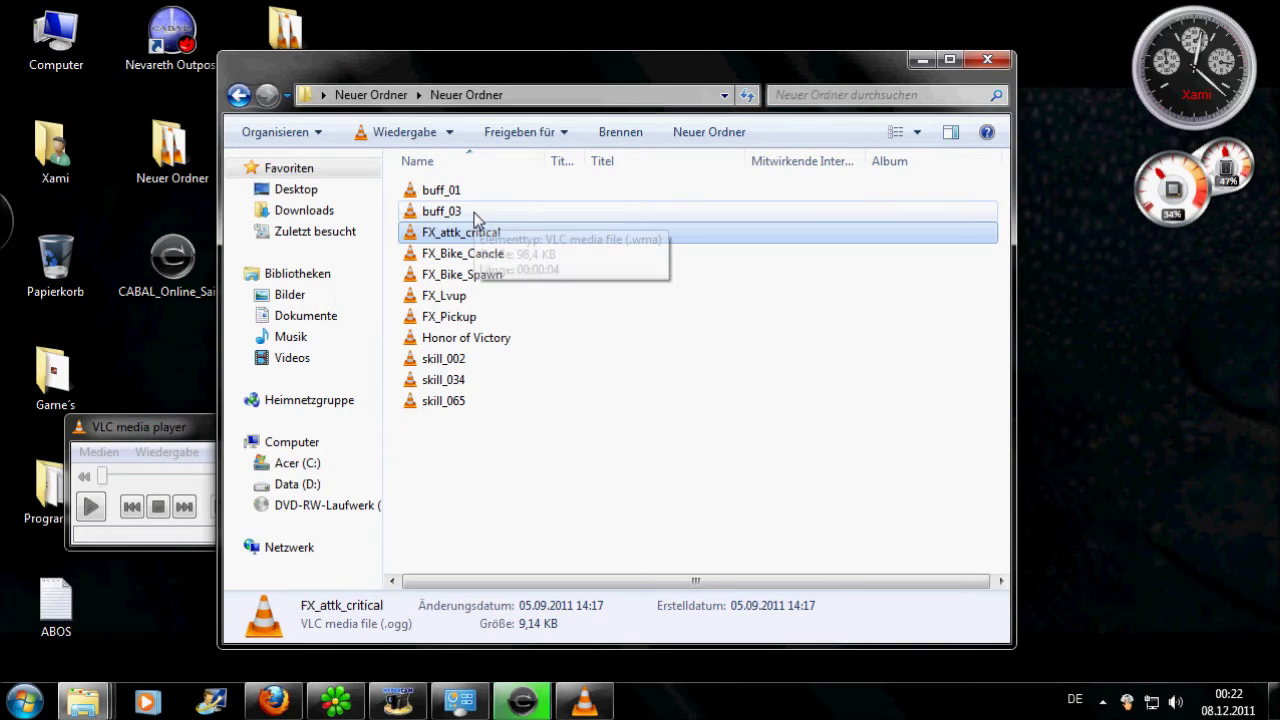
{"action": "double_click", "coordinate": [476, 213]}
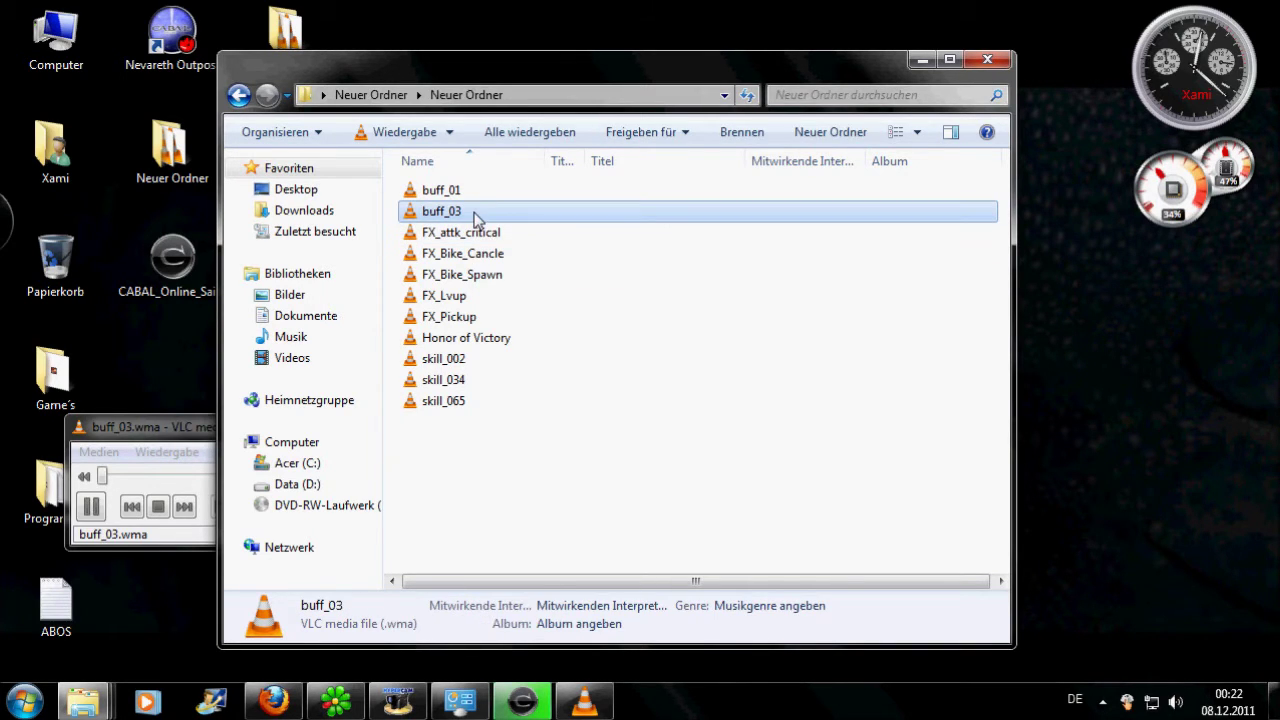
{"action": "left_click", "coordinate": [171, 418]}
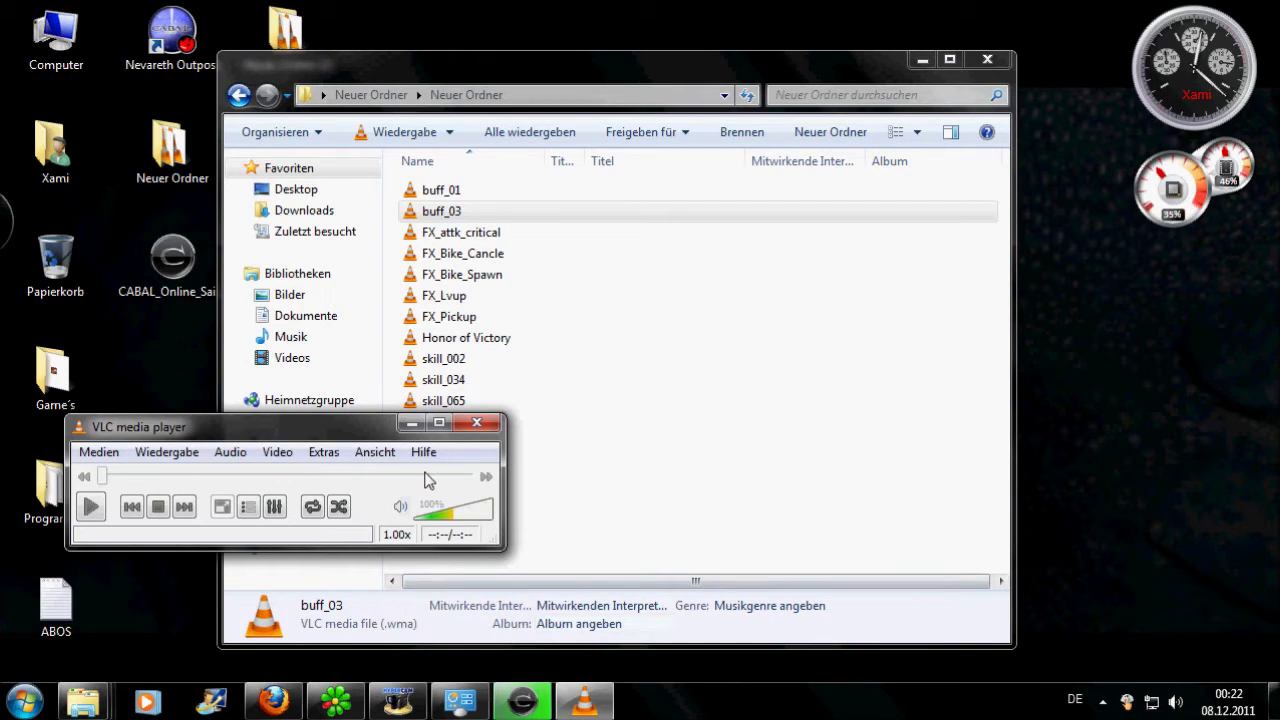
Step: Dismiss the setup error and finish the CABAL Online: Saint's Requiem Client setup with the website visit enabled, minimizing VLC out of the way
{"action": "left_click", "coordinate": [522, 702]}
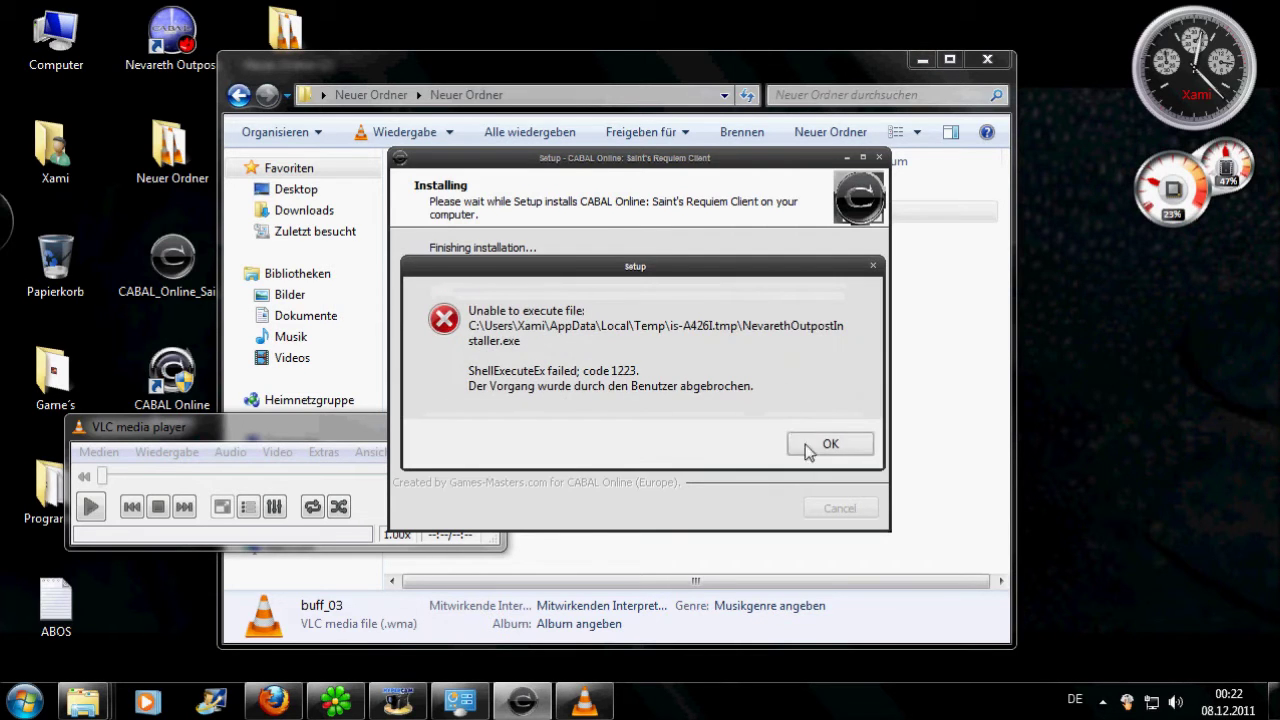
{"action": "left_click", "coordinate": [829, 441]}
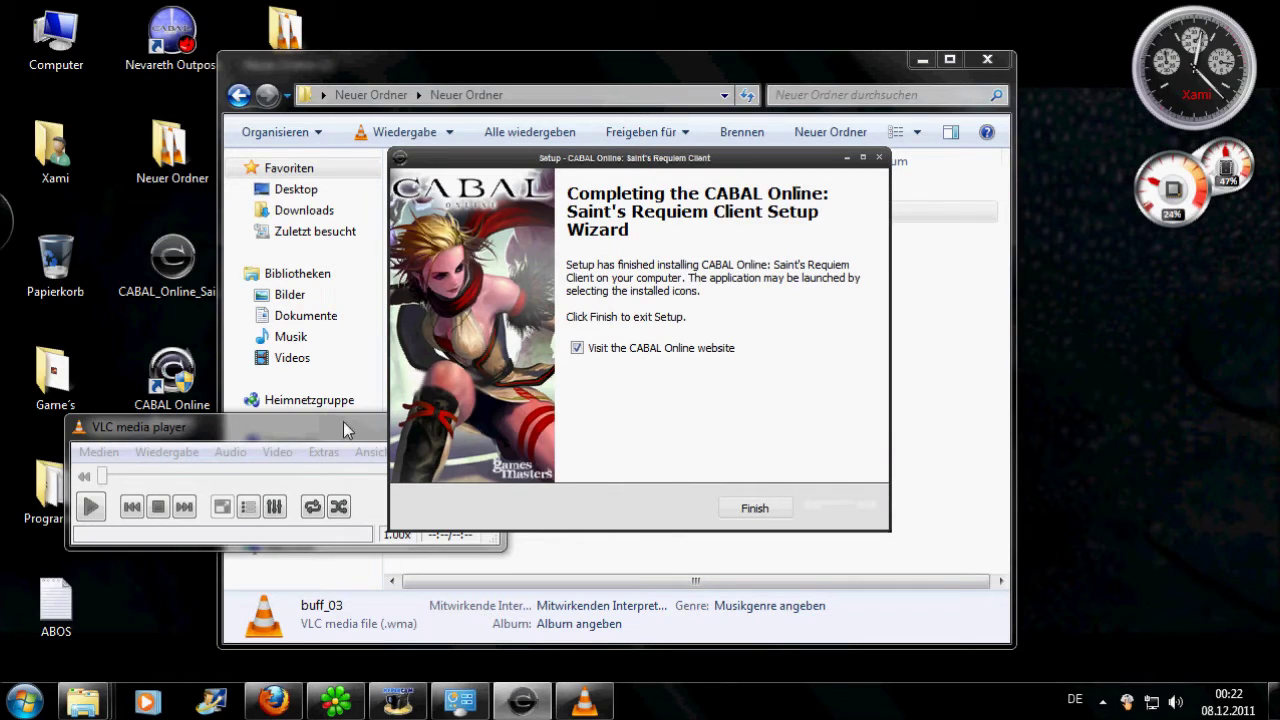
{"action": "left_click_drag", "start_coordinate": [341, 423], "coordinate": [660, 514]}
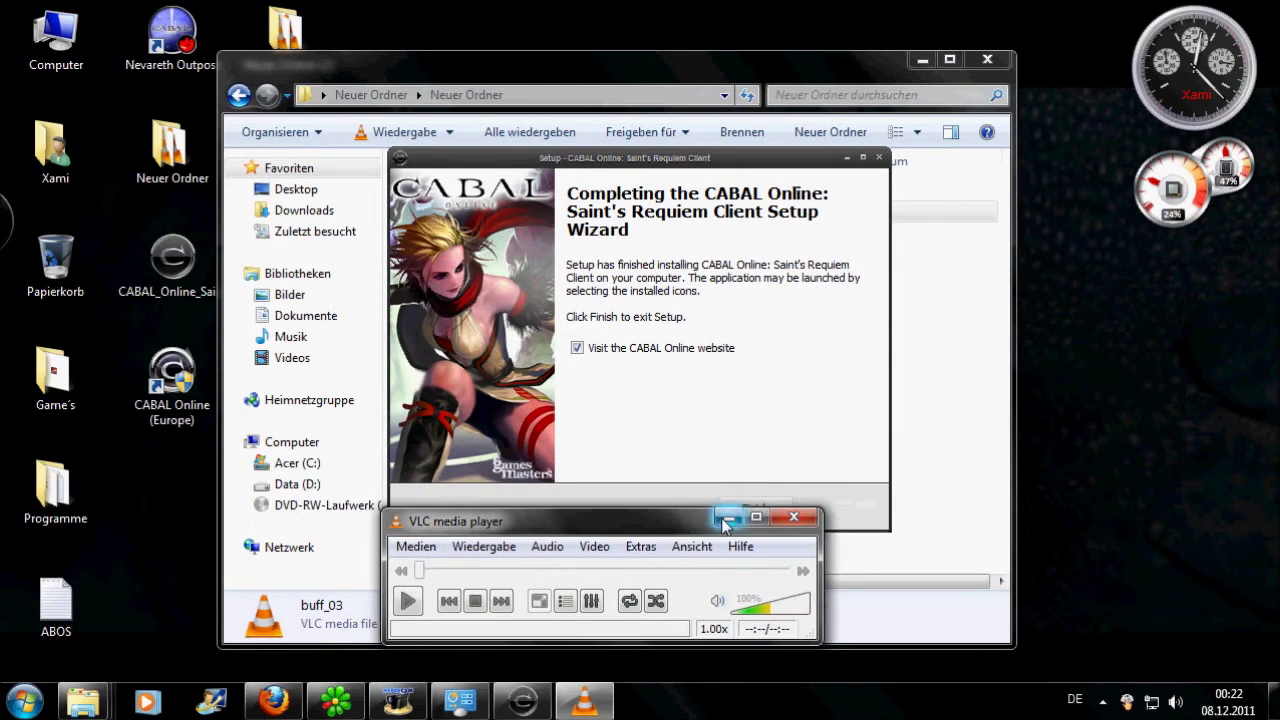
{"action": "left_click", "coordinate": [729, 517]}
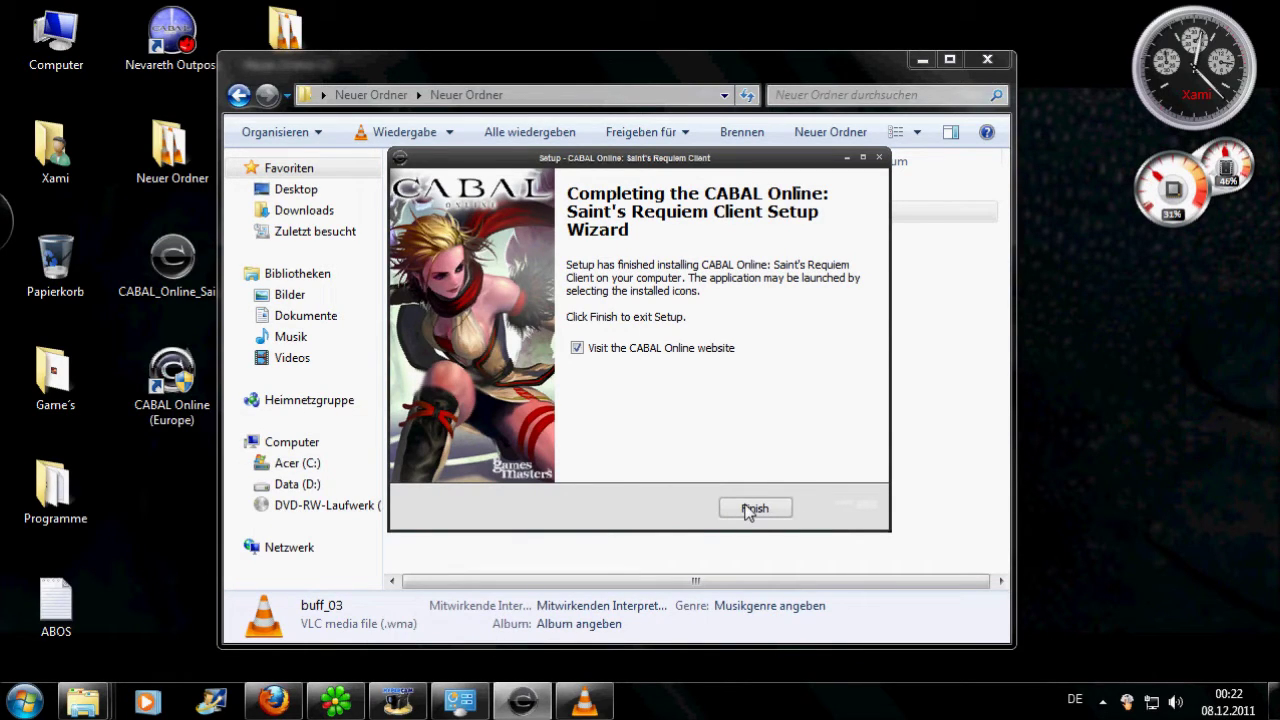
{"action": "left_click", "coordinate": [752, 509]}
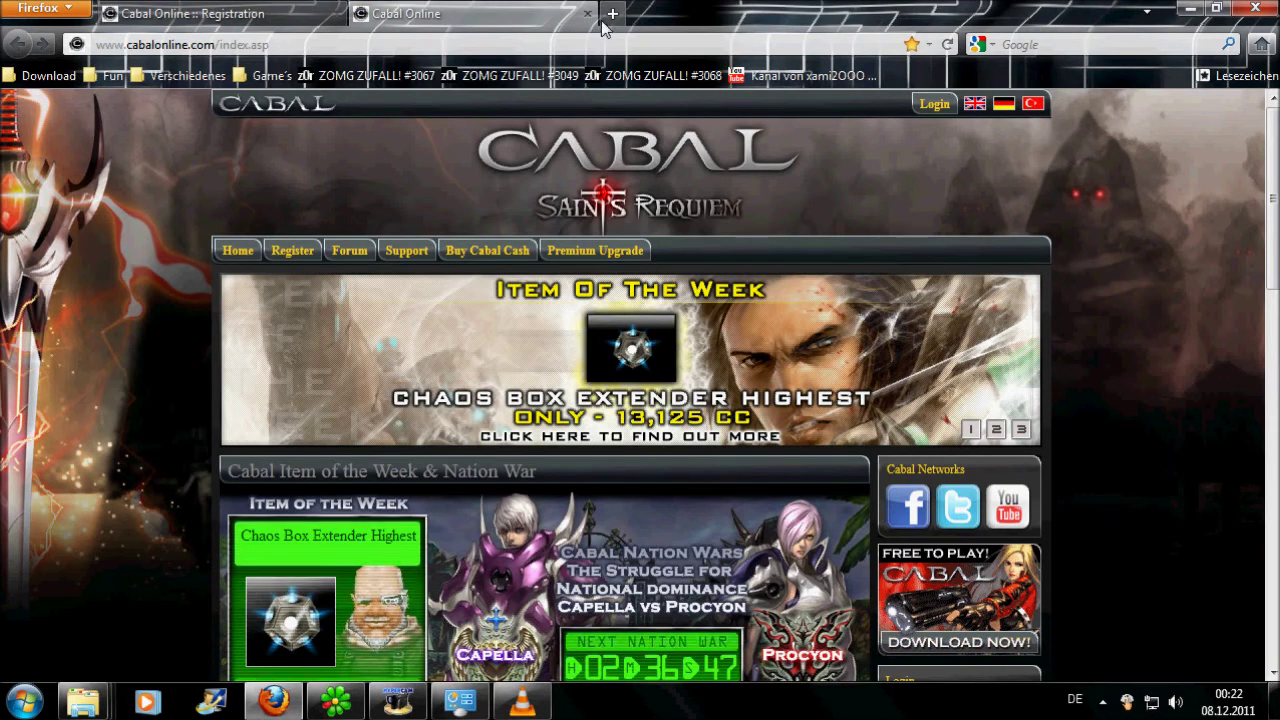
Step: Close the Cabal Online homepage tab and minimize Firefox and the sound-file folder window to reveal the desktop
{"action": "key", "text": "ctrl+w"}
{"action": "left_click", "coordinate": [1190, 8]}
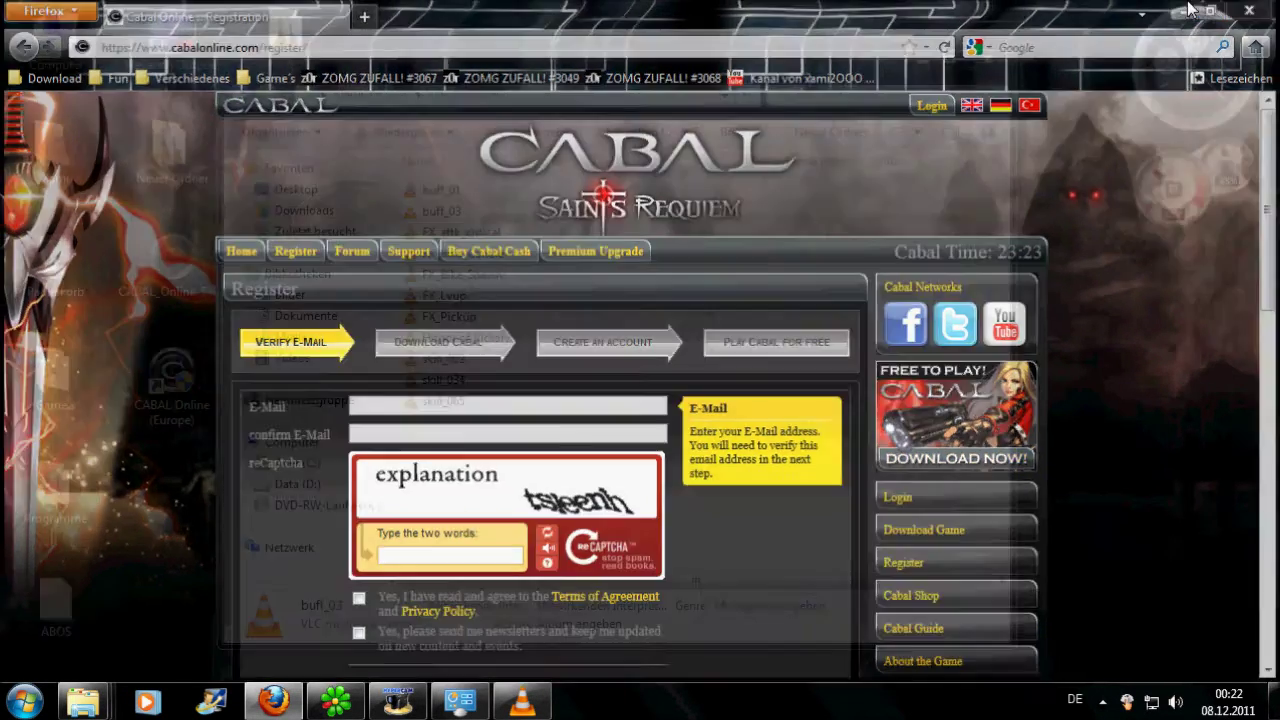
{"action": "left_click", "coordinate": [1005, 14]}
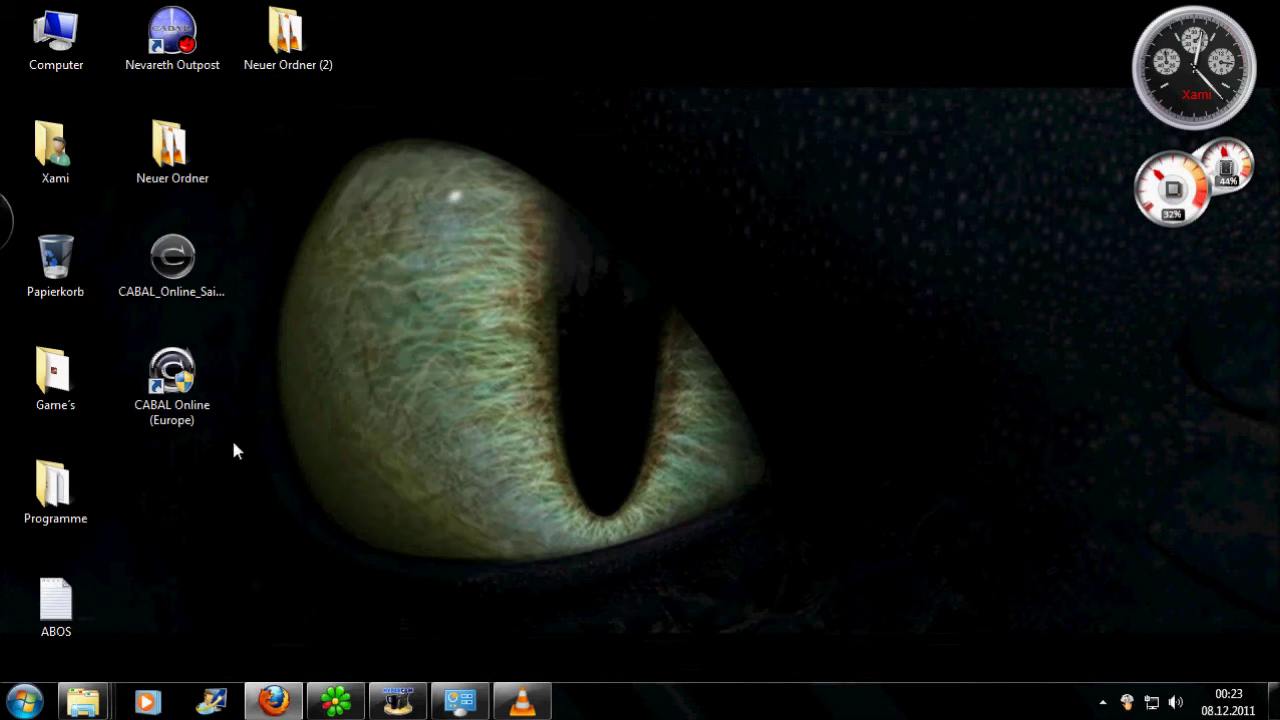
Step: Launch CABAL Online (Europe) from the desktop, start the game from its launcher and reposition the game window
{"action": "double_click", "coordinate": [214, 380]}
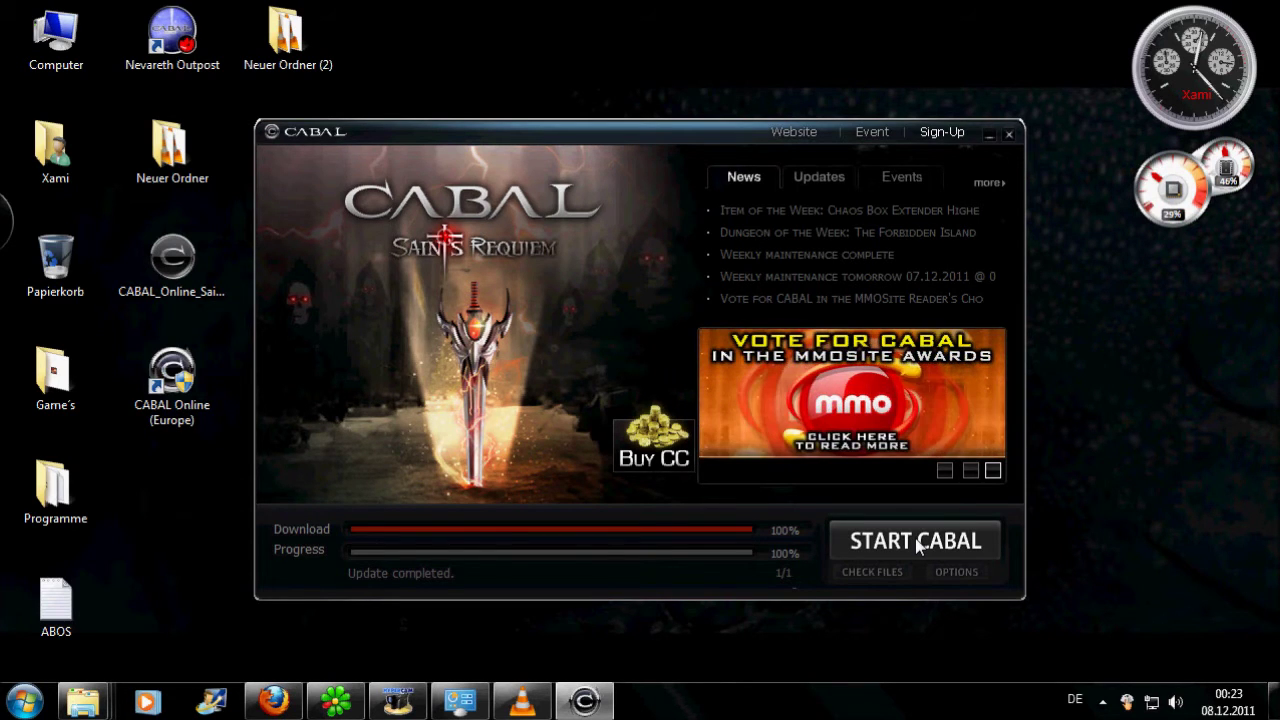
{"action": "left_click", "coordinate": [915, 538]}
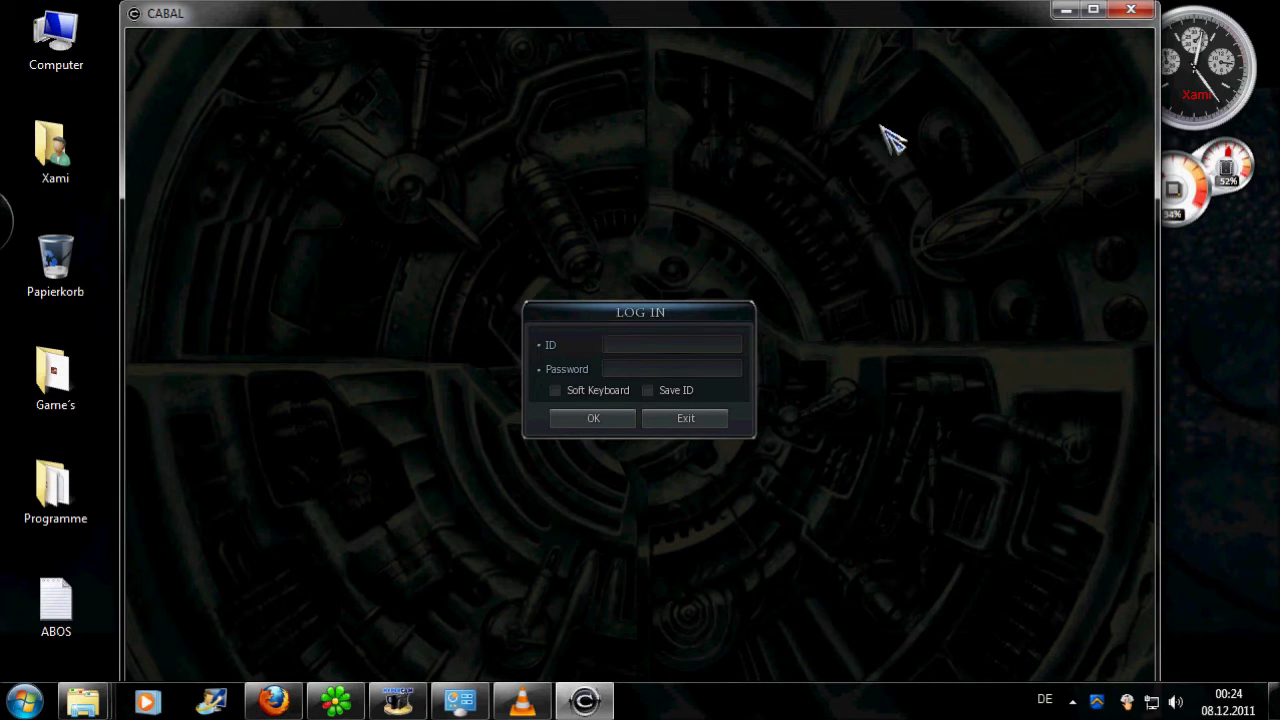
{"action": "left_click_drag", "start_coordinate": [813, 20], "coordinate": [806, 402]}
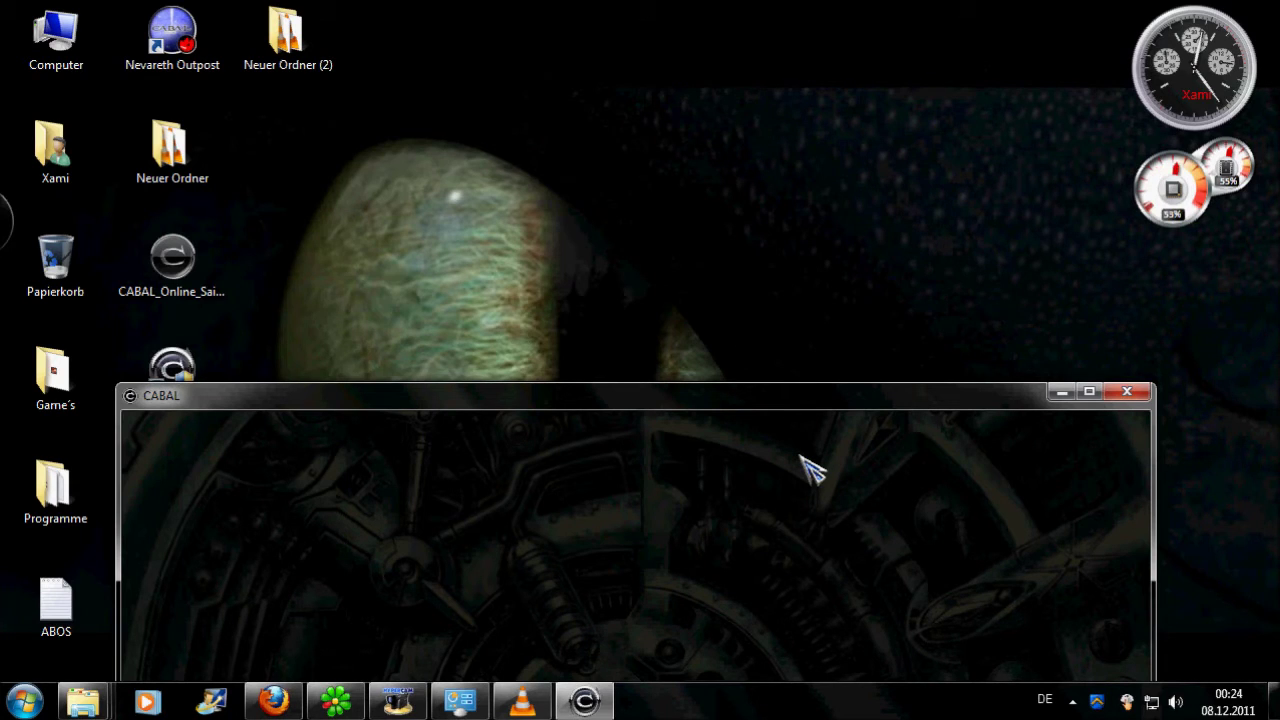
{"action": "left_click_drag", "start_coordinate": [763, 396], "coordinate": [765, 34]}
Step: Connect to Channel 9 (Premium) on the Jupiter server and enter the game with the level 180 character
{"action": "left_click", "coordinate": [583, 160]}
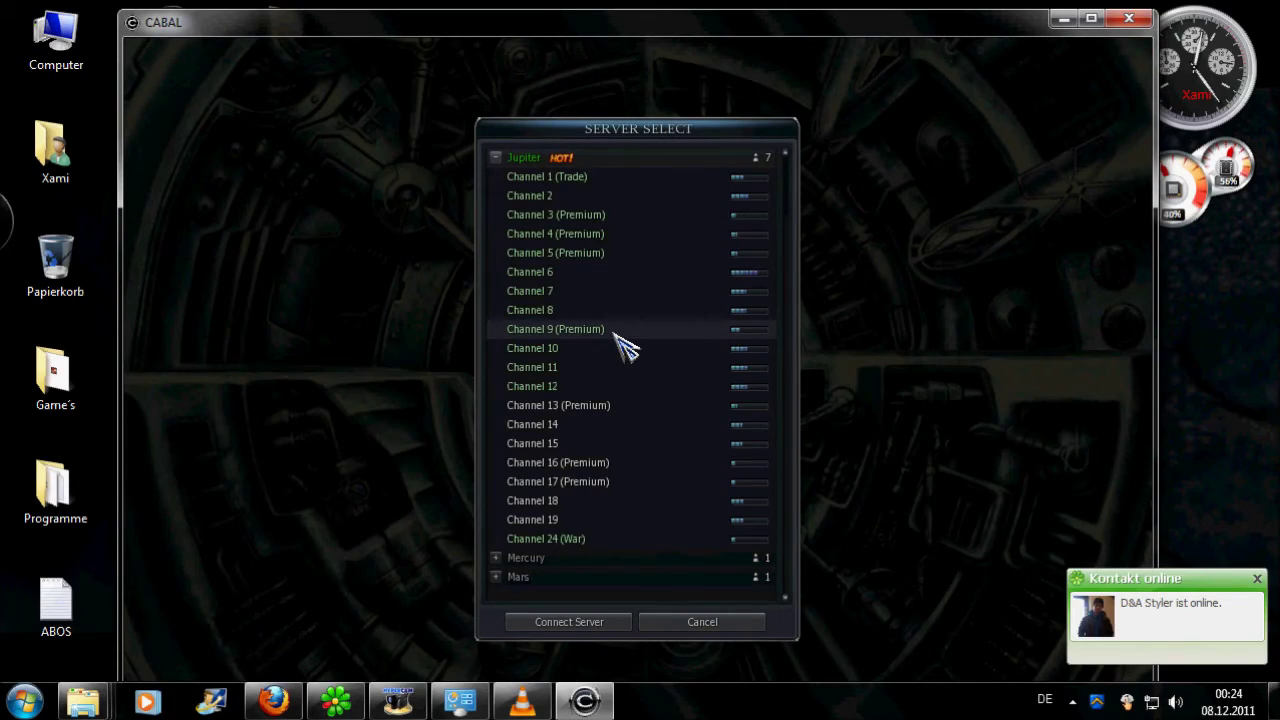
{"action": "double_click", "coordinate": [615, 332]}
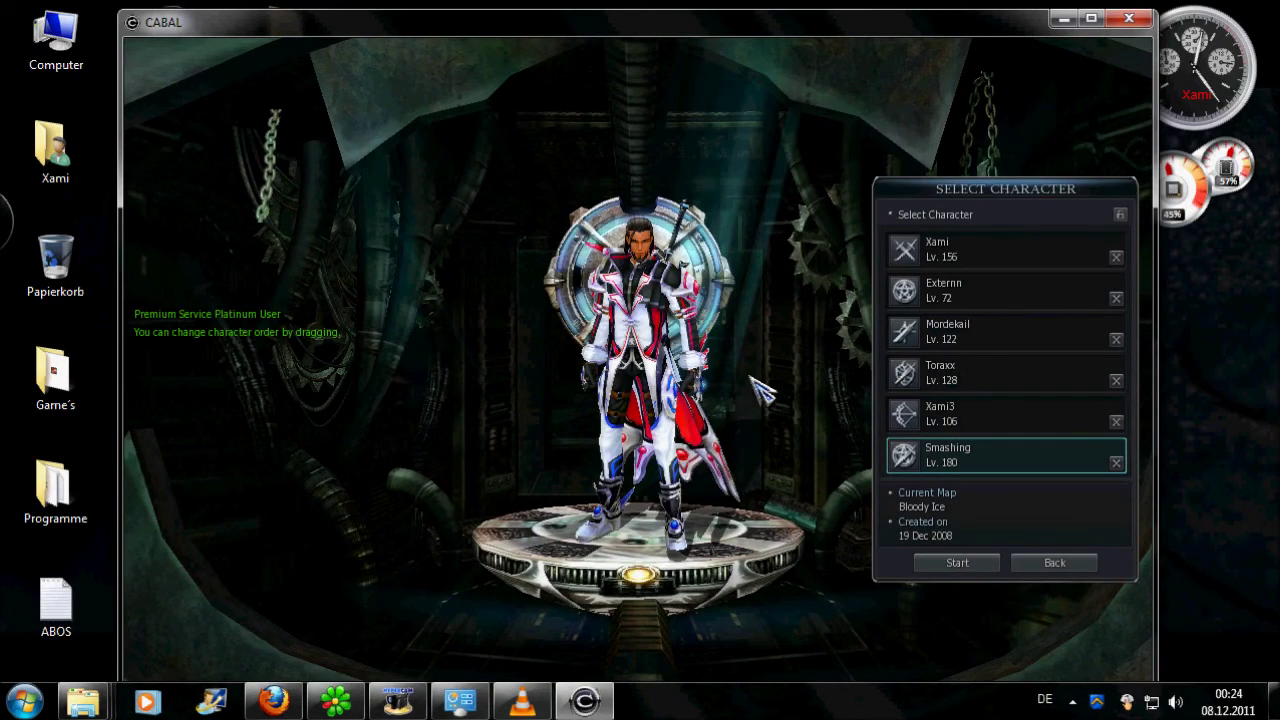
{"action": "left_click", "coordinate": [928, 562]}
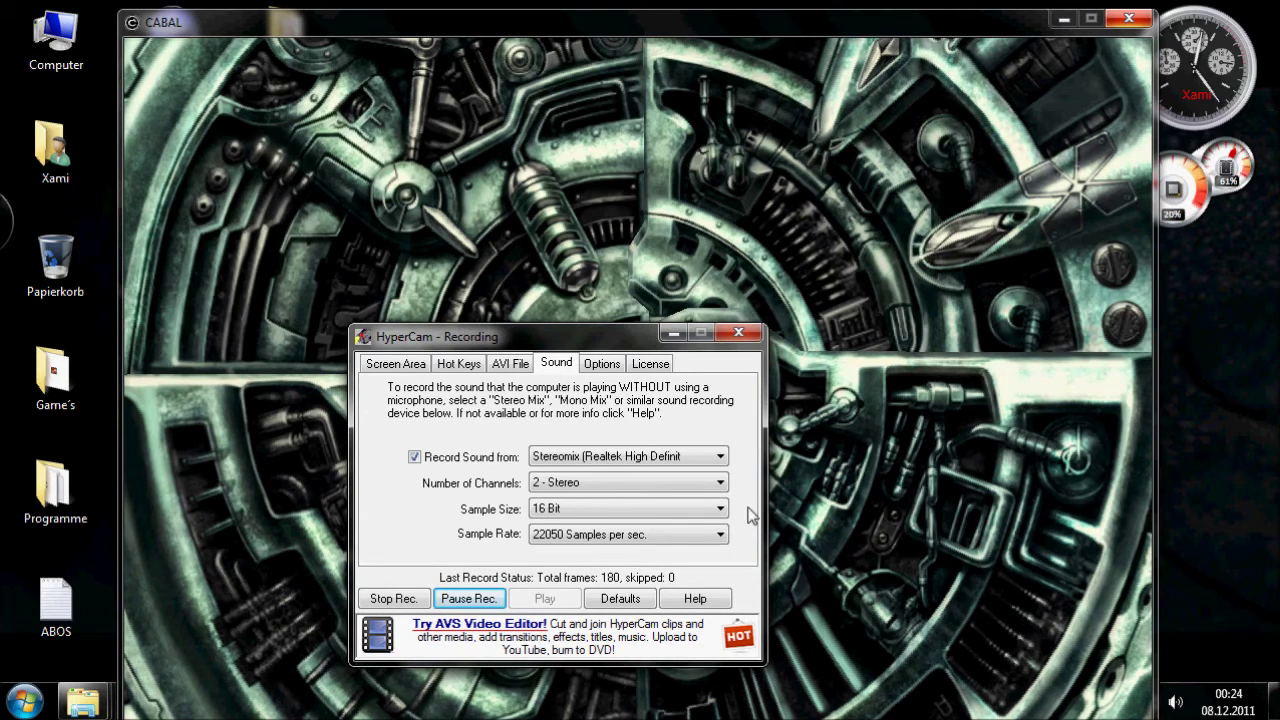
{"action": "left_click", "coordinate": [873, 418]}
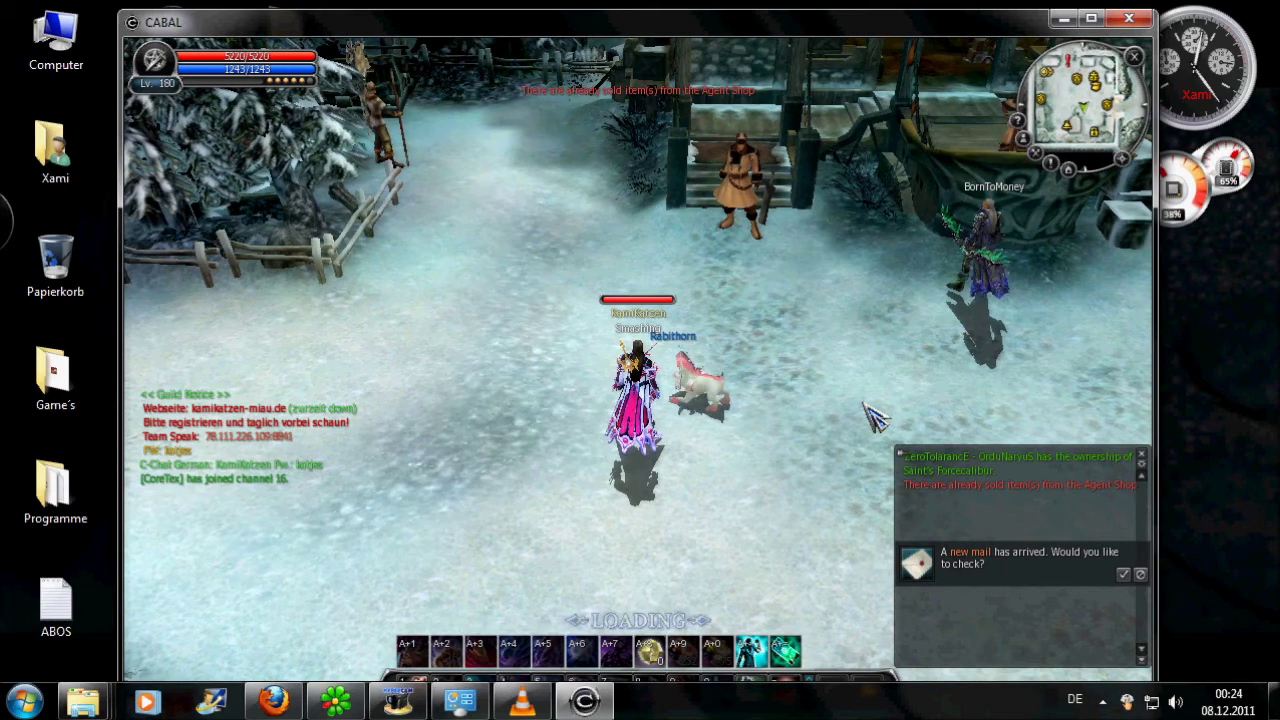
Step: Accept the new-mail notice and read the 07 Dec 2011 message in the Mail Box
{"action": "key", "text": "Right"}
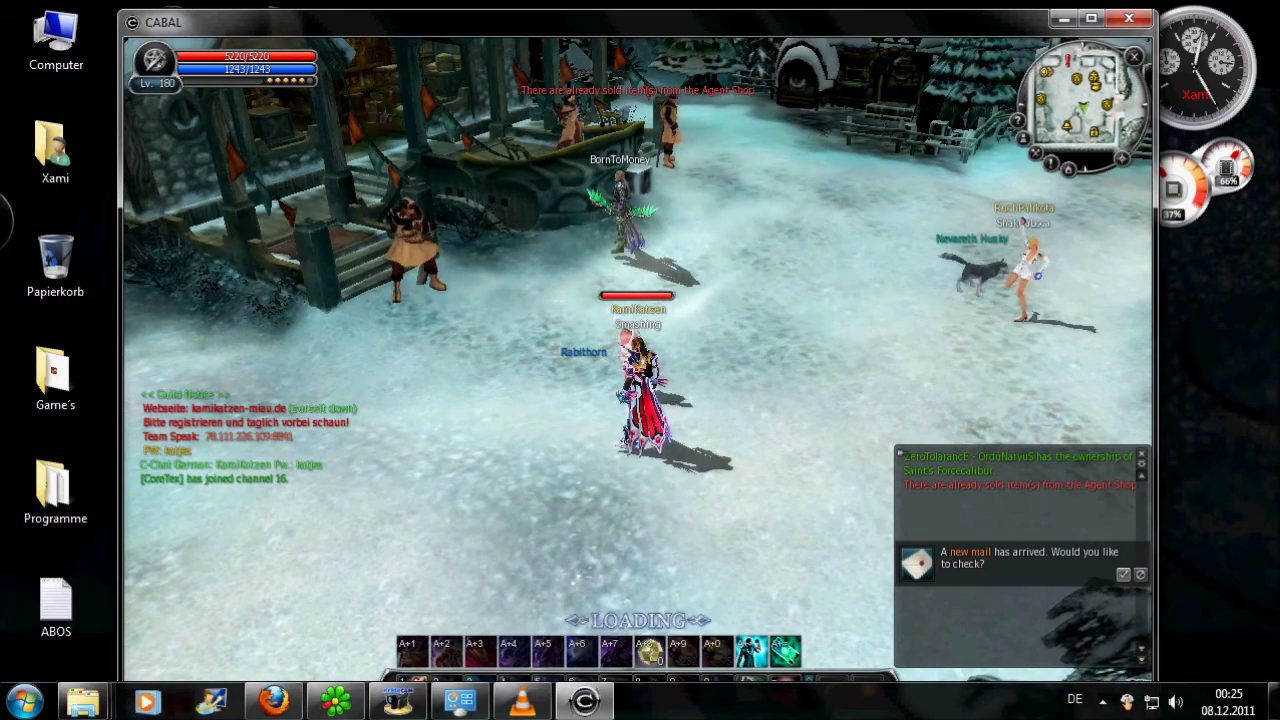
{"action": "left_click", "coordinate": [1123, 574]}
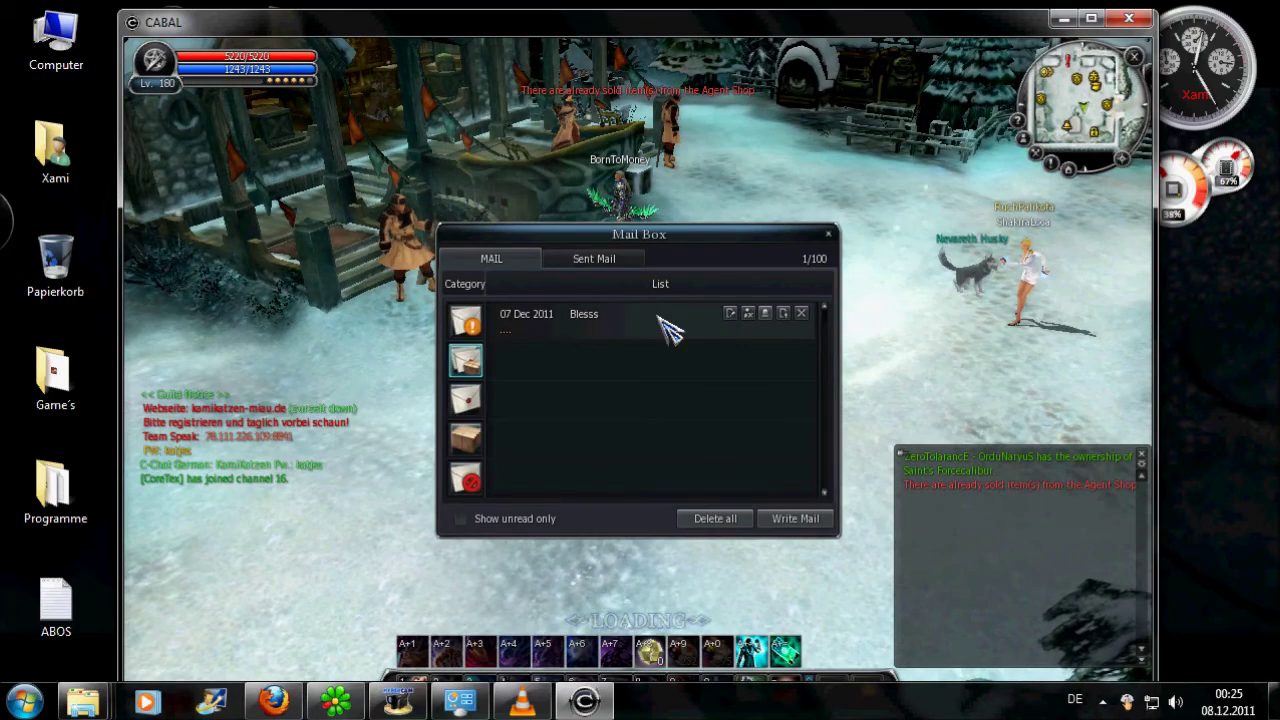
{"action": "left_click", "coordinate": [668, 323]}
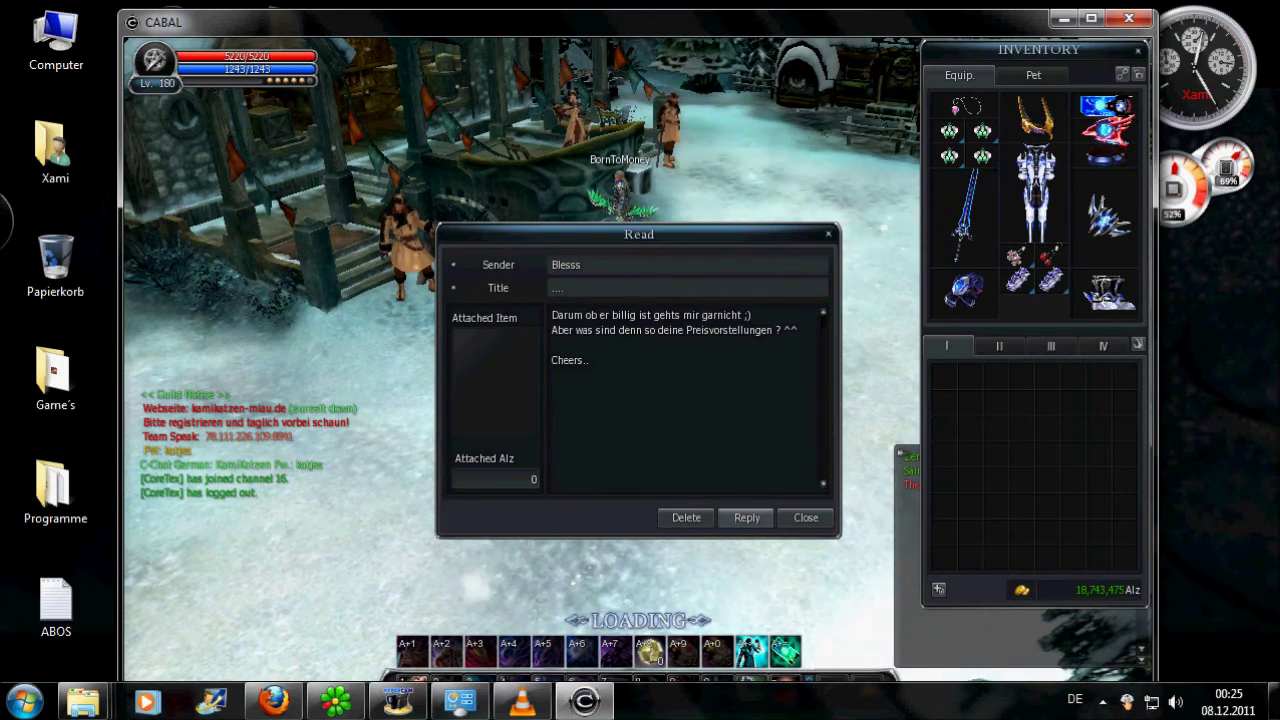
{"action": "left_click", "coordinate": [745, 518]}
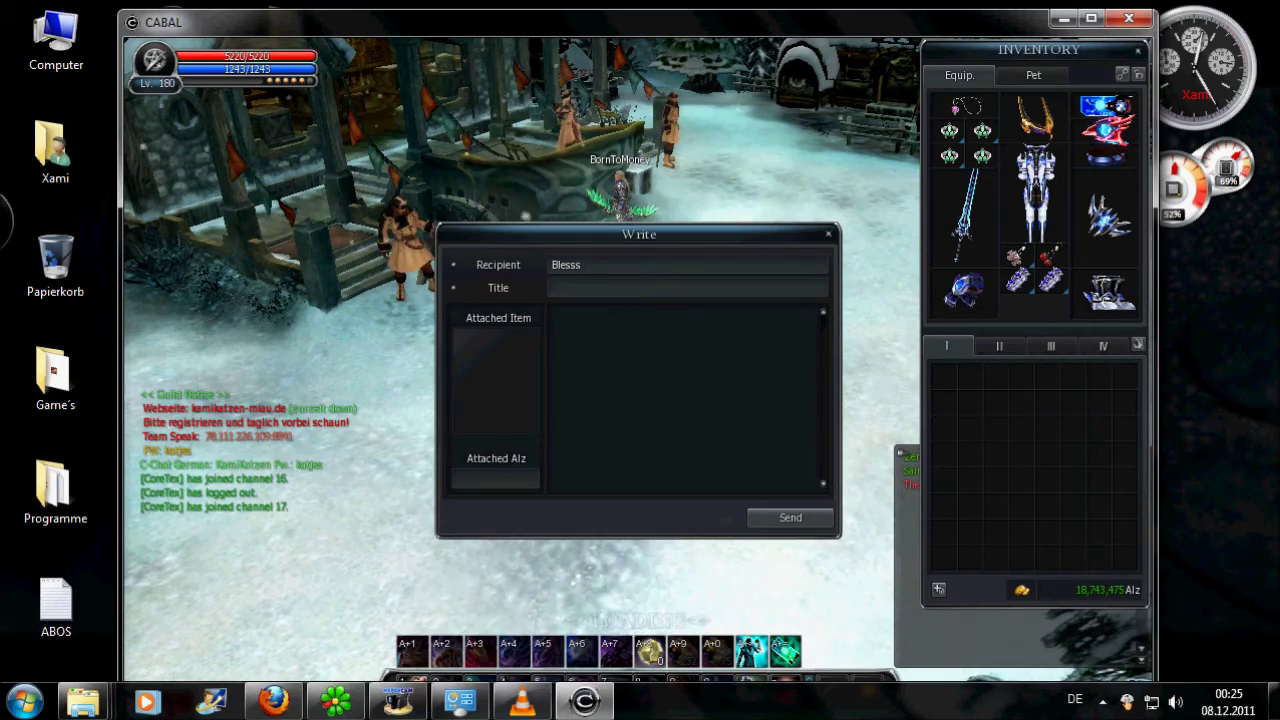
{"action": "type", "text": "3"}
{"action": "left_click", "coordinate": [652, 350]}
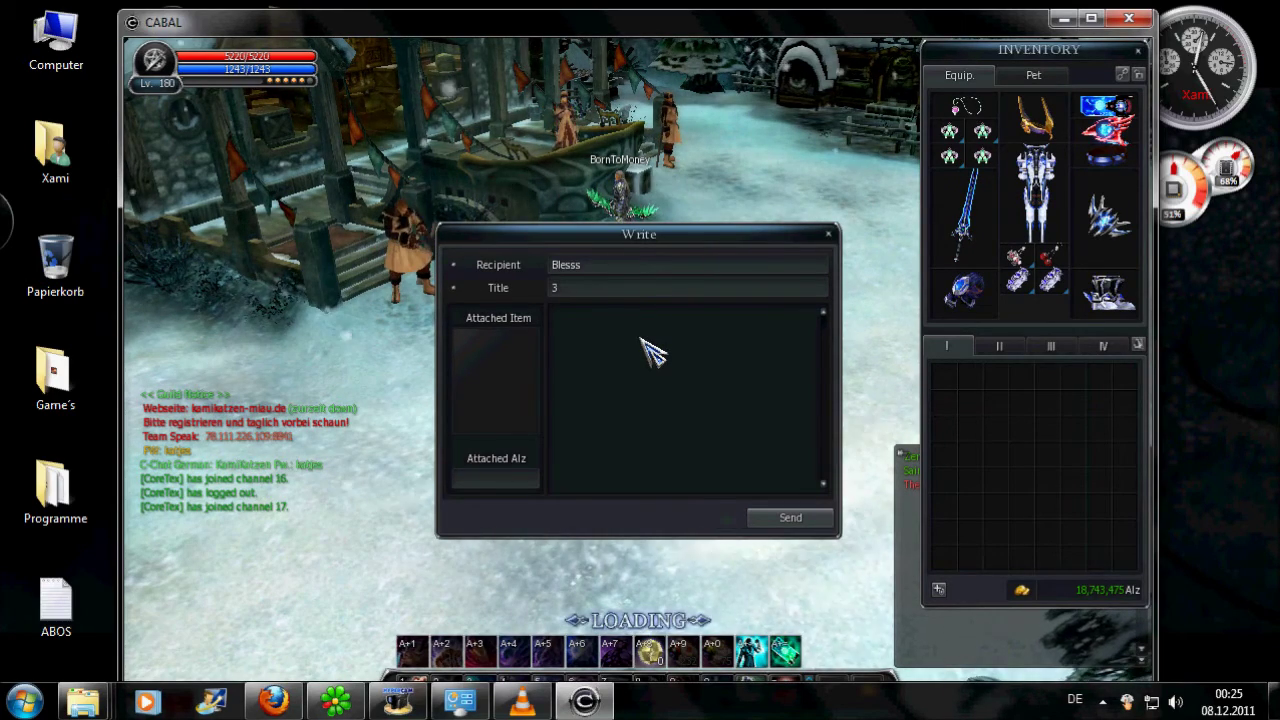
{"action": "key", "text": "Escape"}
{"action": "key", "text": "Escape"}
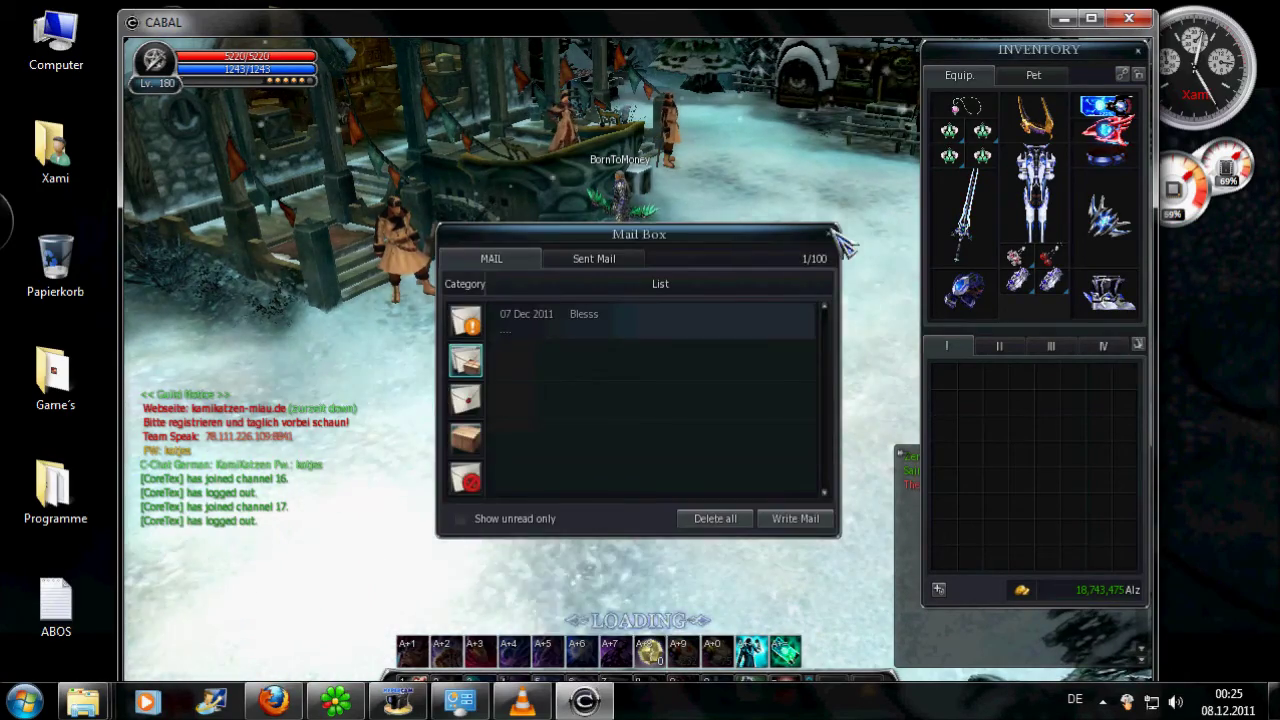
{"action": "key", "text": "Escape"}
{"action": "key", "text": "i"}
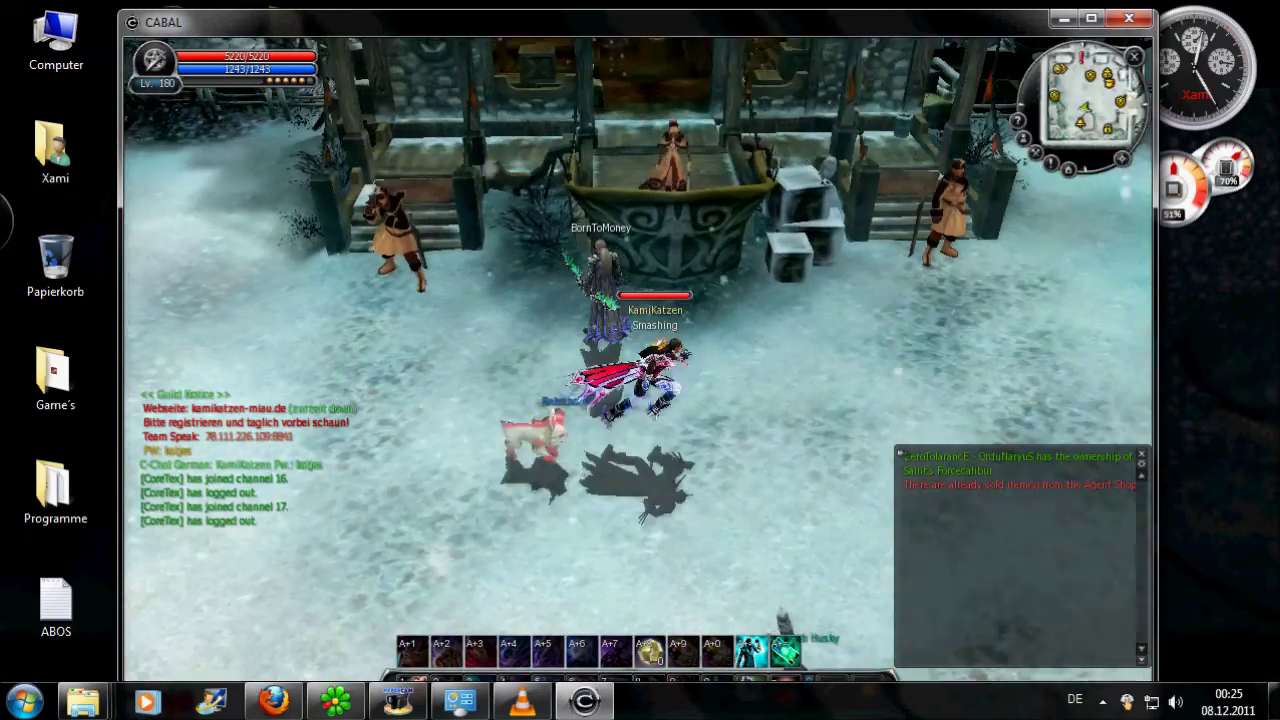
Step: Walk the character through the snowy town and look around the area near the shop
{"action": "key", "text": "w"}
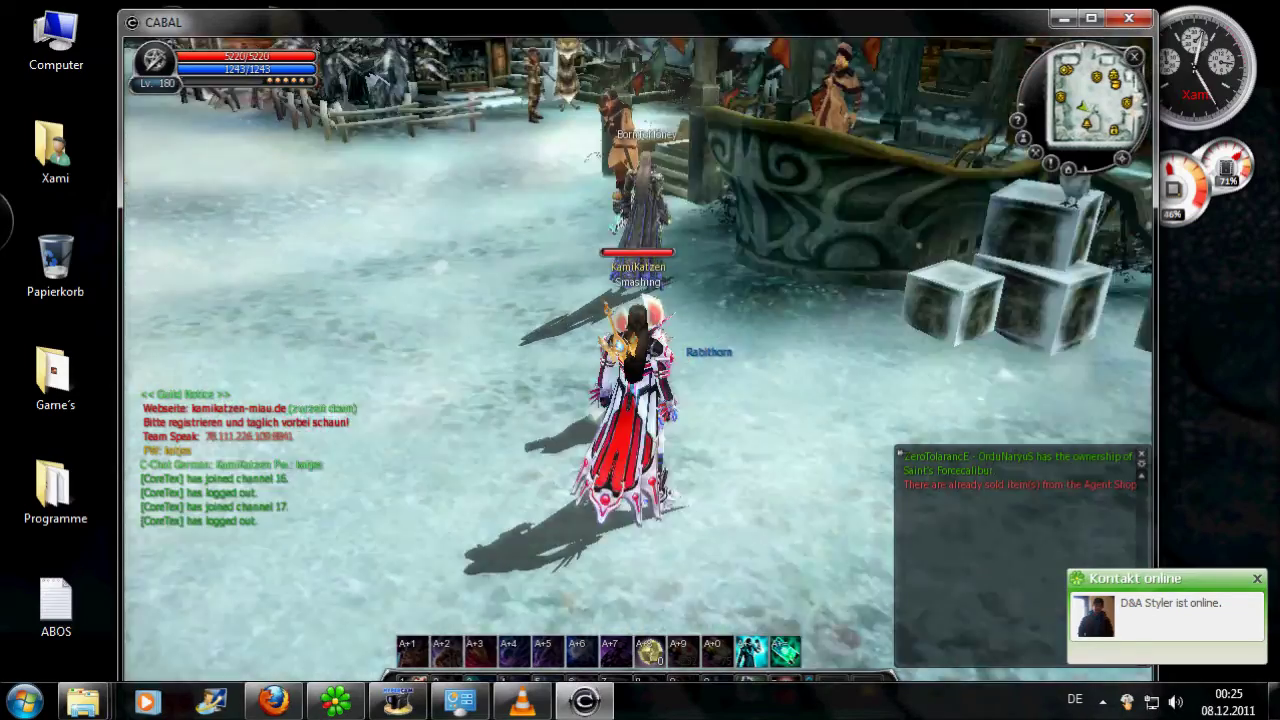
{"action": "key", "text": "w"}
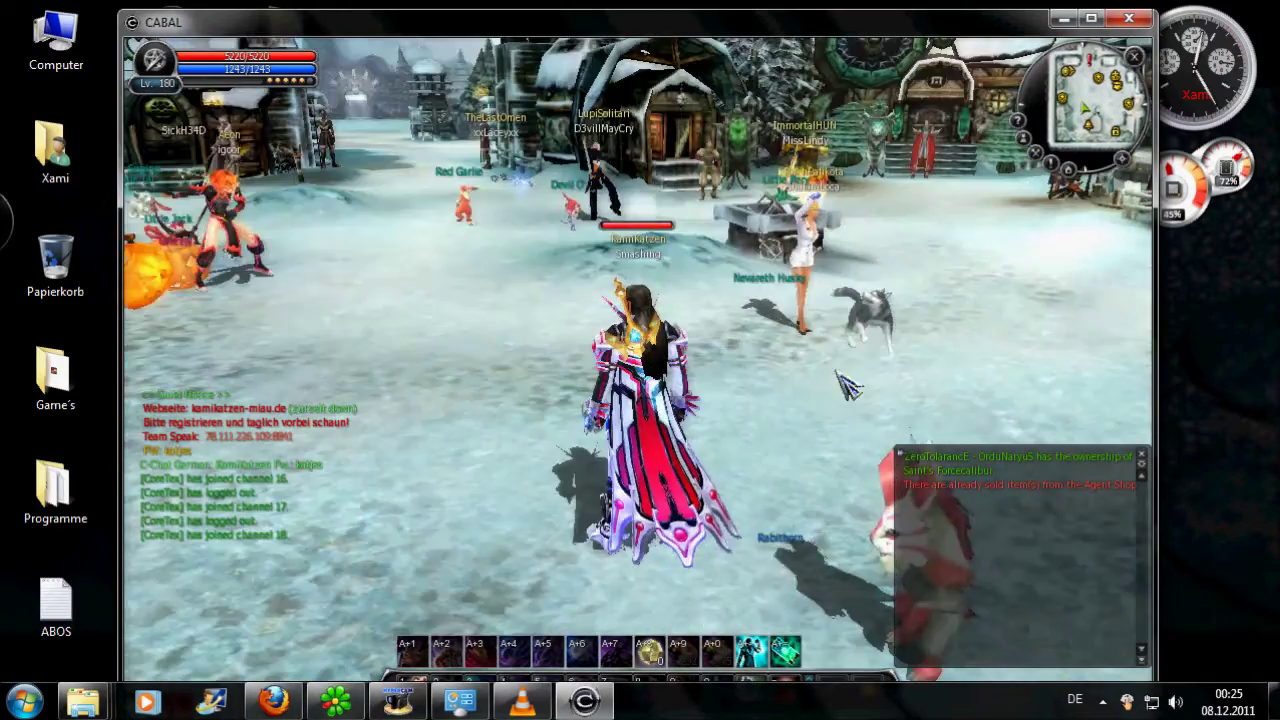
{"action": "left_click_drag", "start_coordinate": [843, 380], "coordinate": [170, 500]}
Step: Open page IV of the inventory and swap its green item with the equipped blue card-shaped item
{"action": "key", "text": "Escape"}
{"action": "key", "text": "Escape"}
{"action": "key", "text": "i"}
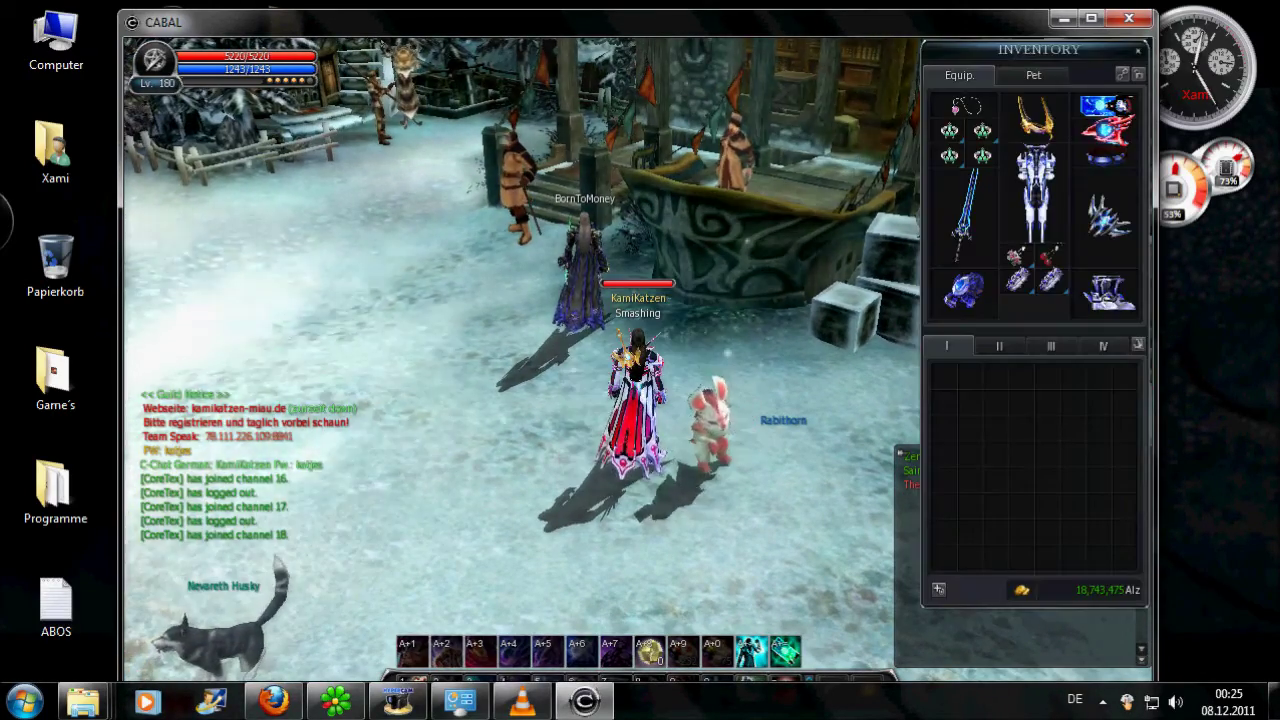
{"action": "left_click", "coordinate": [1103, 345]}
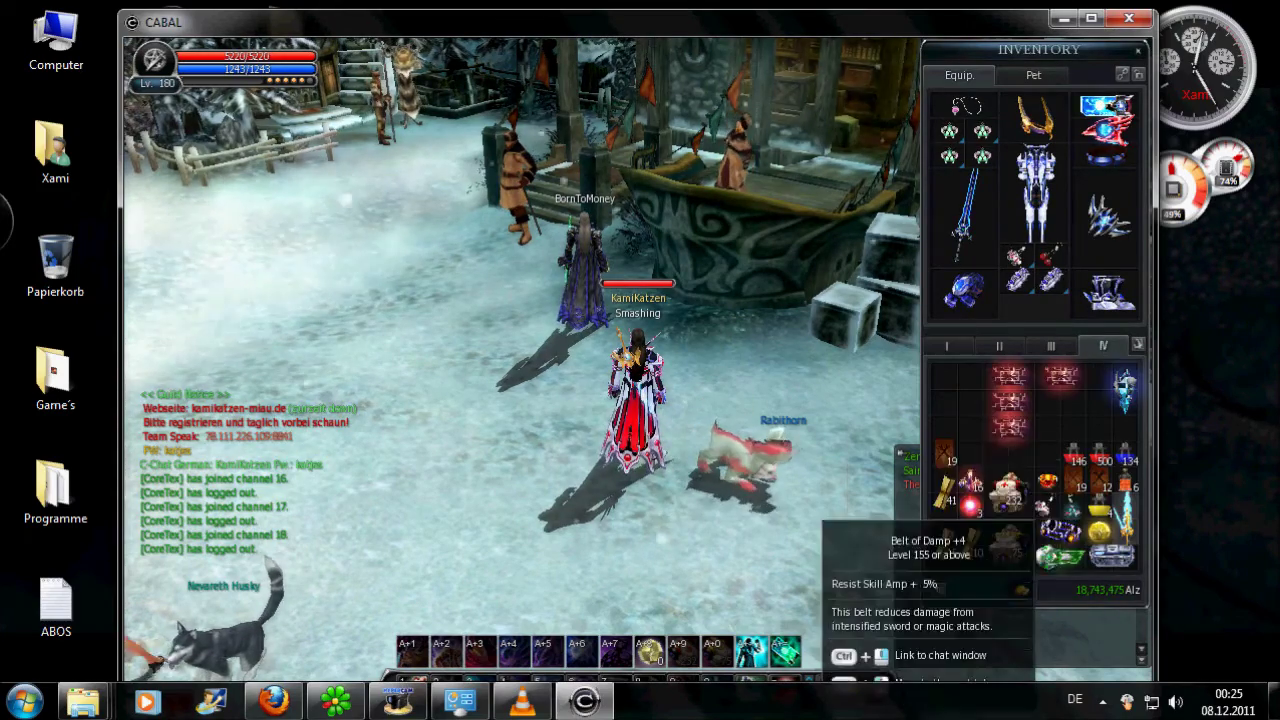
{"action": "key", "text": "i"}
Step: Review the character's own registered sales in the Trade window, and close the window
{"action": "key", "text": "y"}
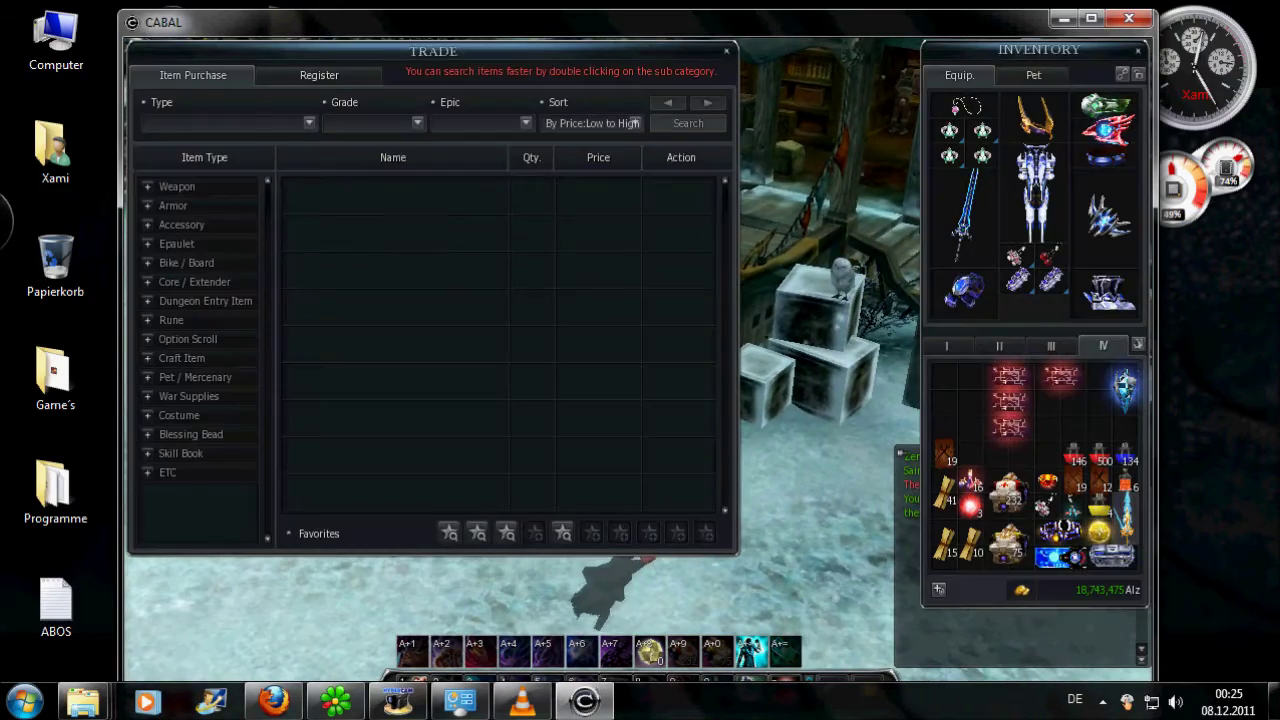
{"action": "left_click", "coordinate": [322, 80]}
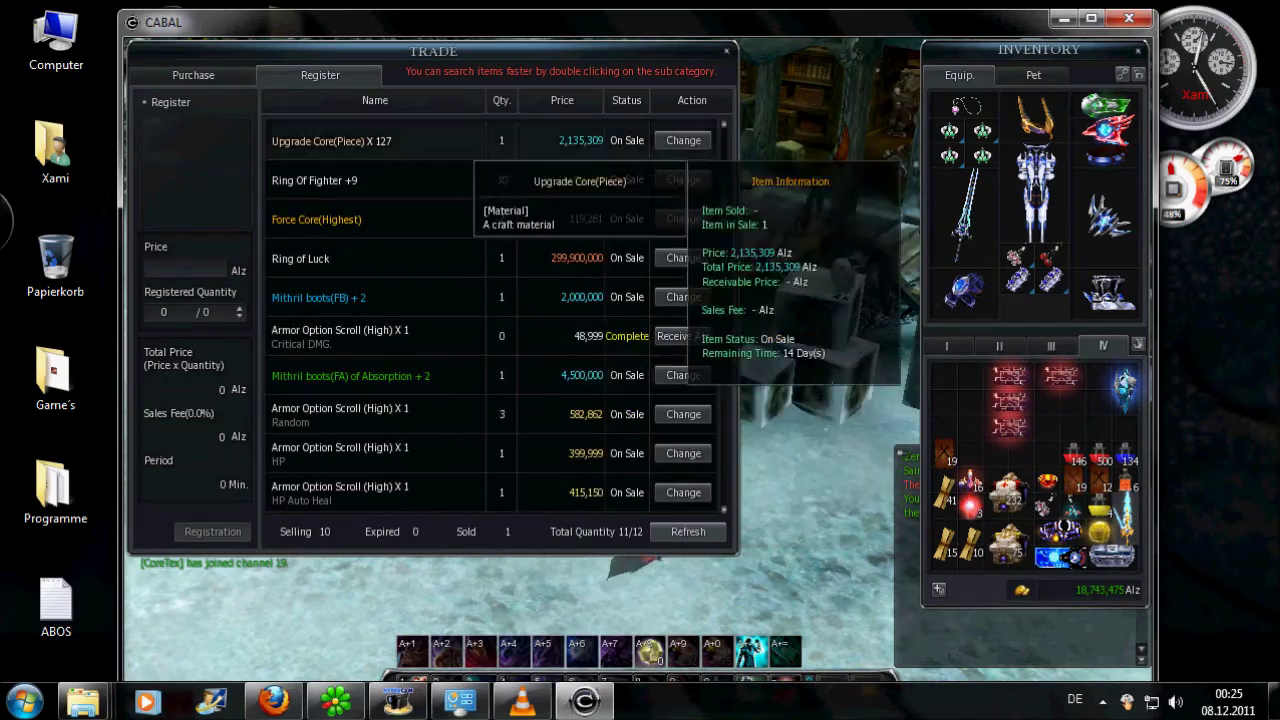
{"action": "left_click", "coordinate": [727, 51]}
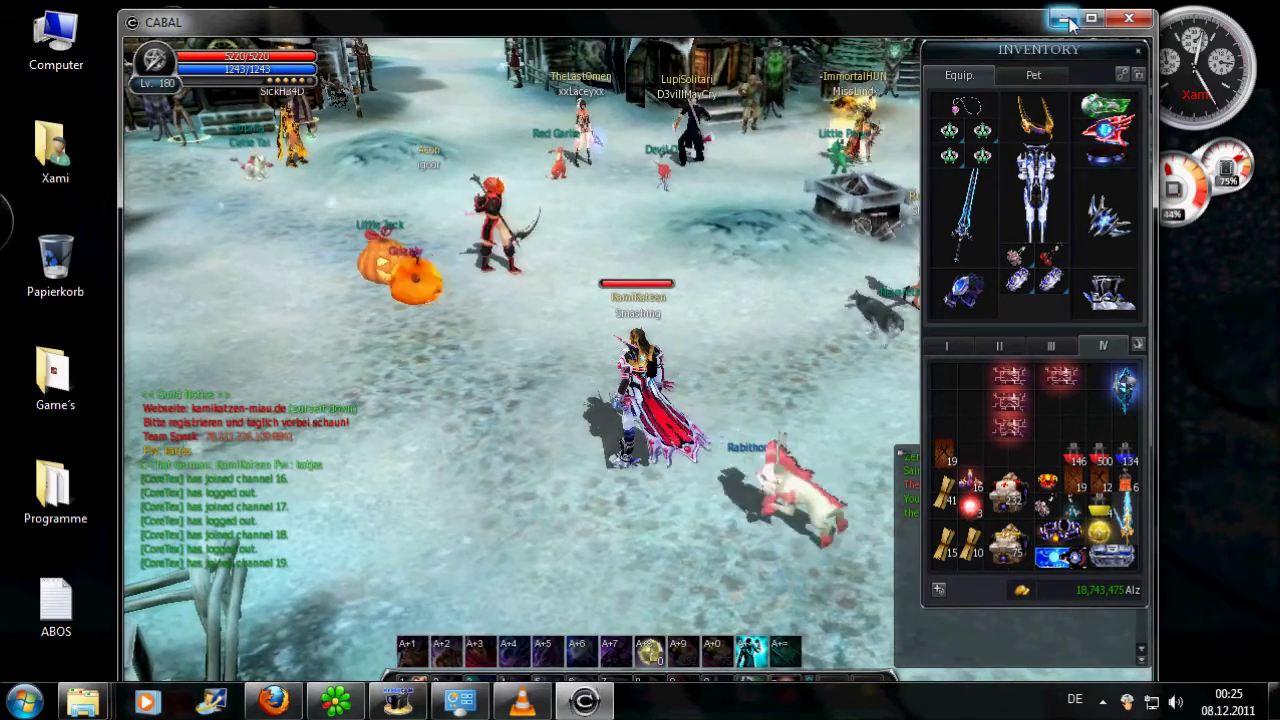
Step: Minimize the game and the HyperCam recording window, and bring the CABAL window back up
{"action": "left_click", "coordinate": [1066, 19]}
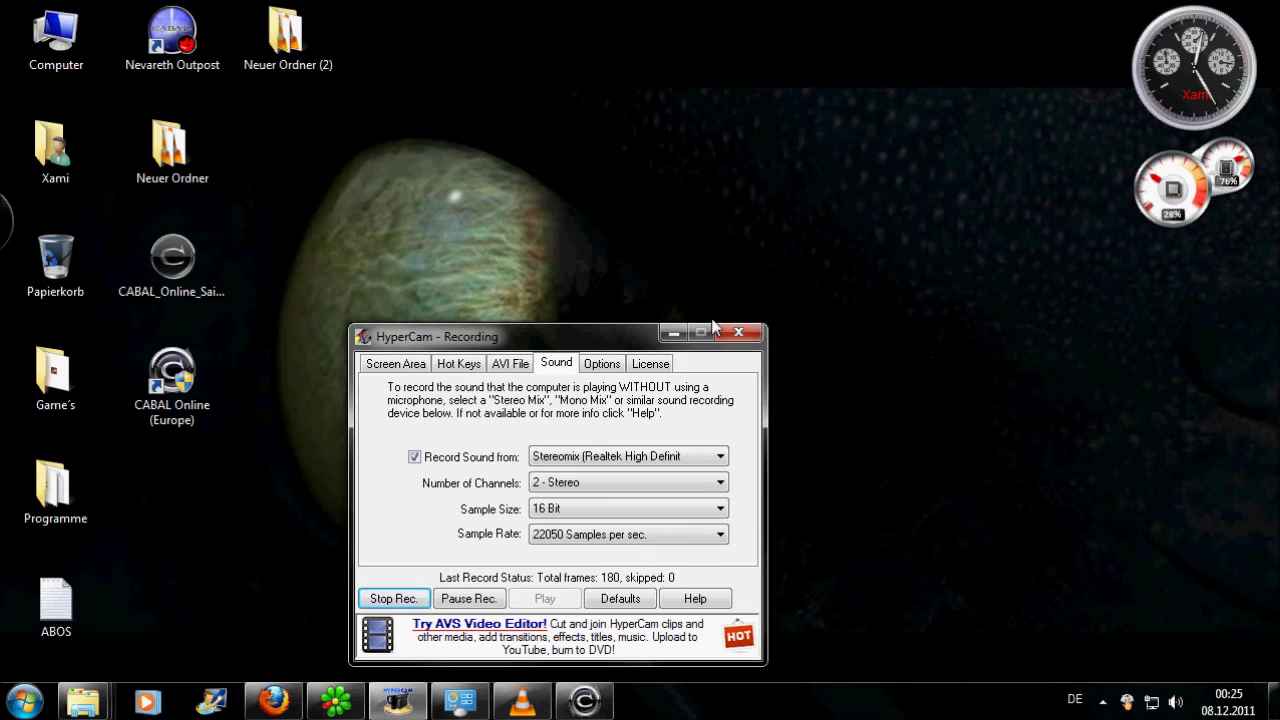
{"action": "left_click", "coordinate": [674, 333]}
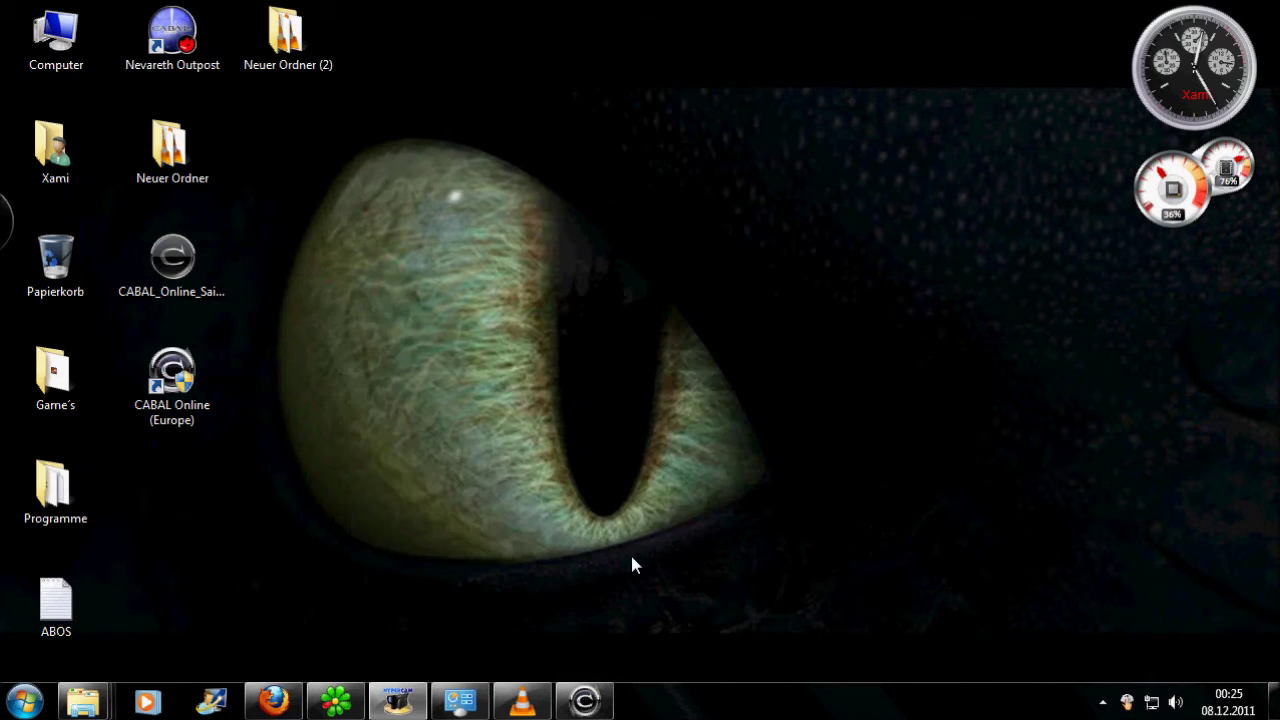
{"action": "left_click", "coordinate": [584, 700]}
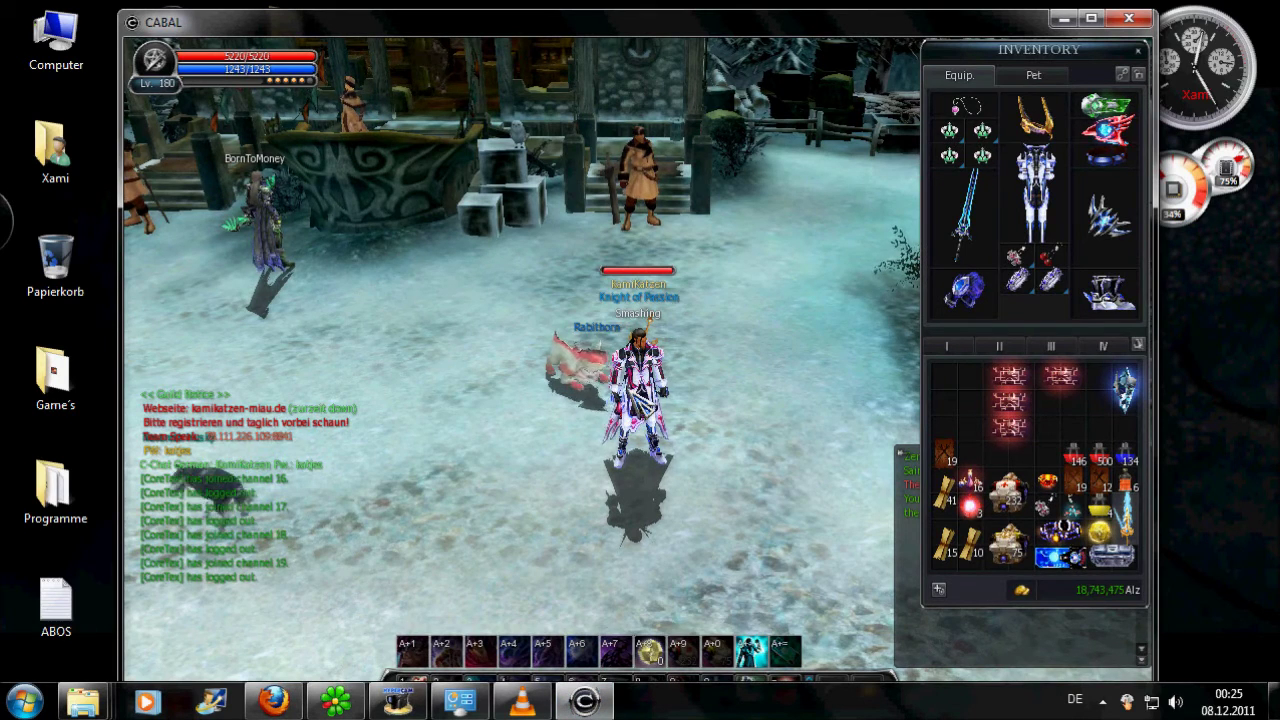
Step: Move the game window off the desktop shortcuts, launch Nevareth Outpost and move the game window back up
{"action": "left_click_drag", "start_coordinate": [514, 24], "coordinate": [569, 114]}
{"action": "double_click", "coordinate": [172, 35]}
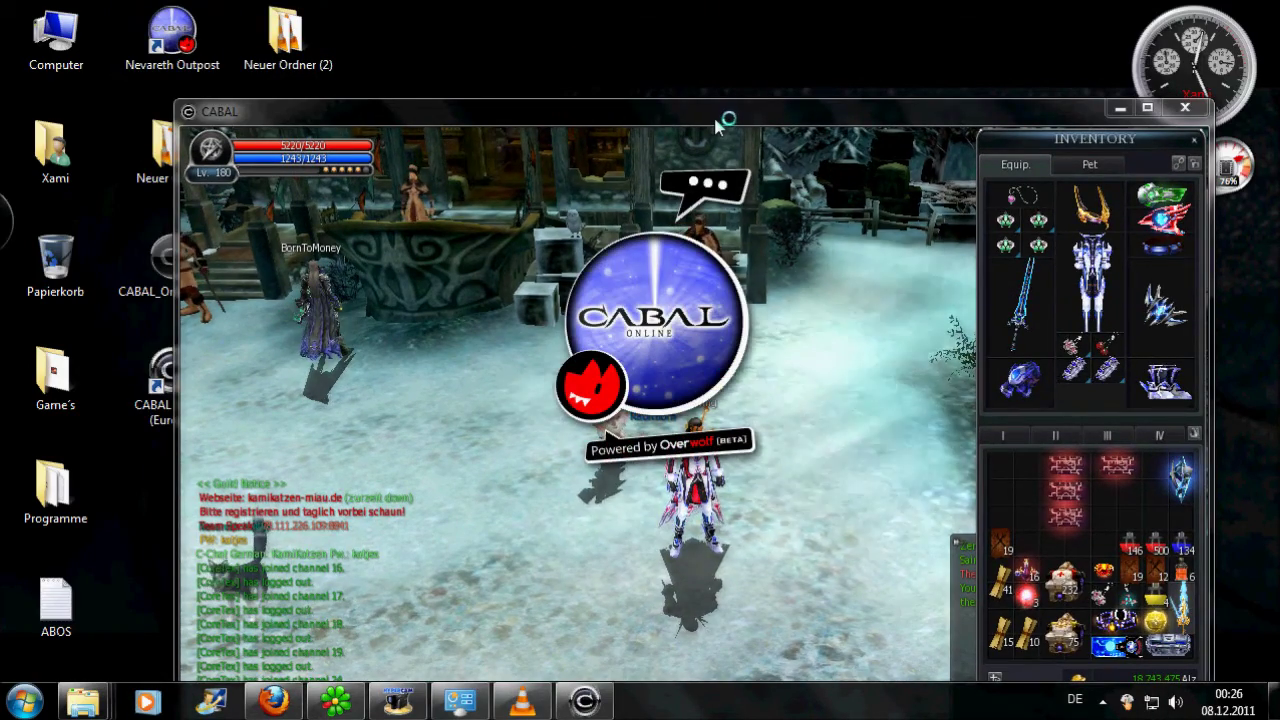
{"action": "left_click_drag", "start_coordinate": [713, 114], "coordinate": [689, 59]}
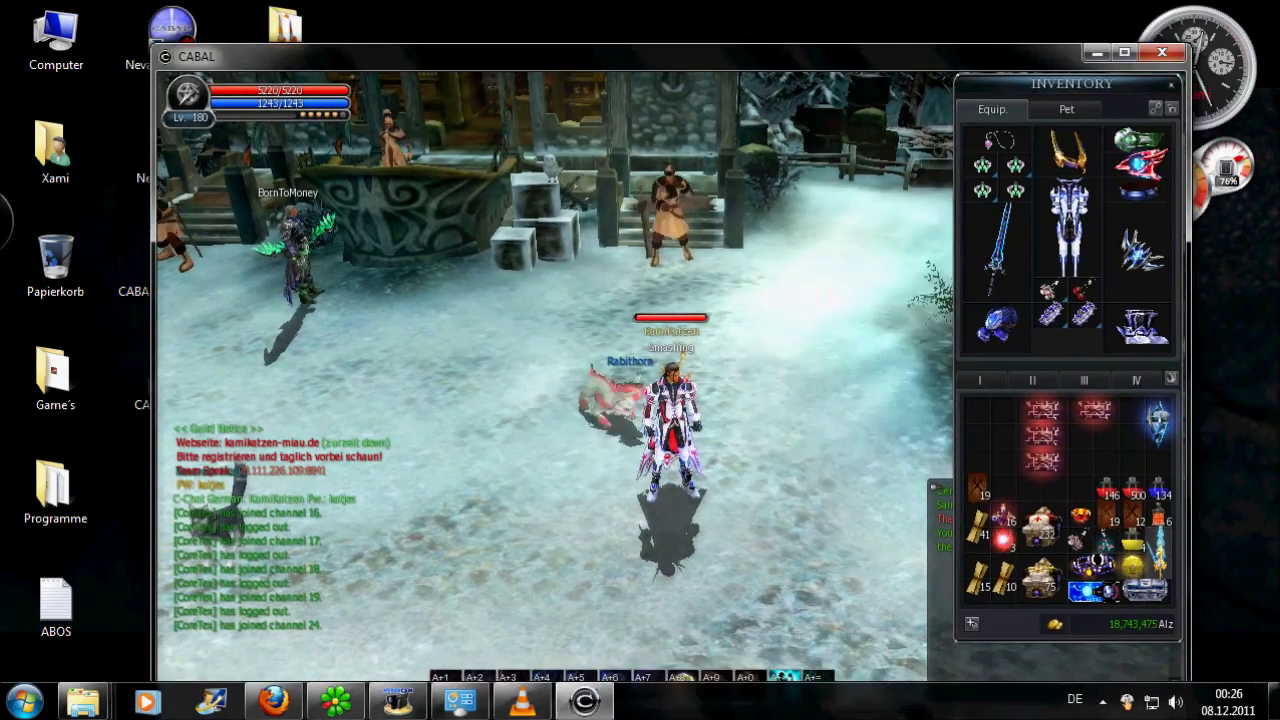
Step: Bring the CABAL game window back to the front and preview the Overwolf Quick Launcher window
{"action": "left_click_drag", "start_coordinate": [619, 240], "coordinate": [609, 285]}
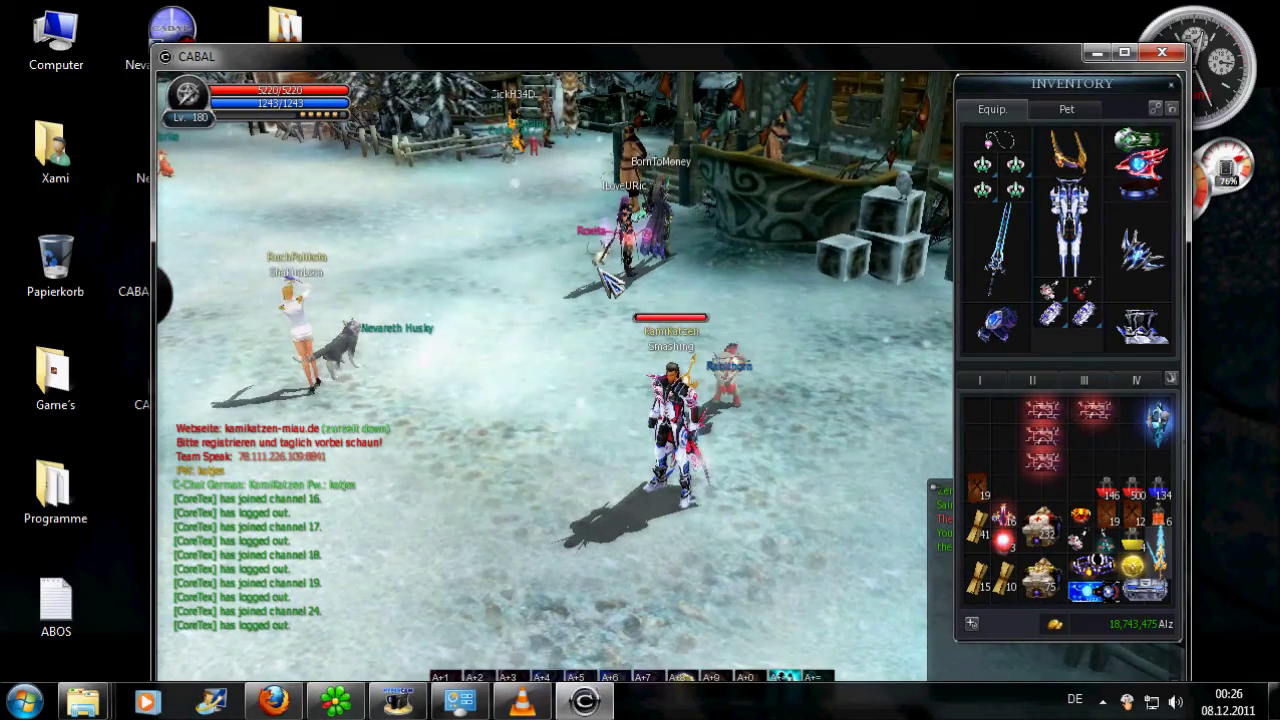
{"action": "key", "text": "alt+F4"}
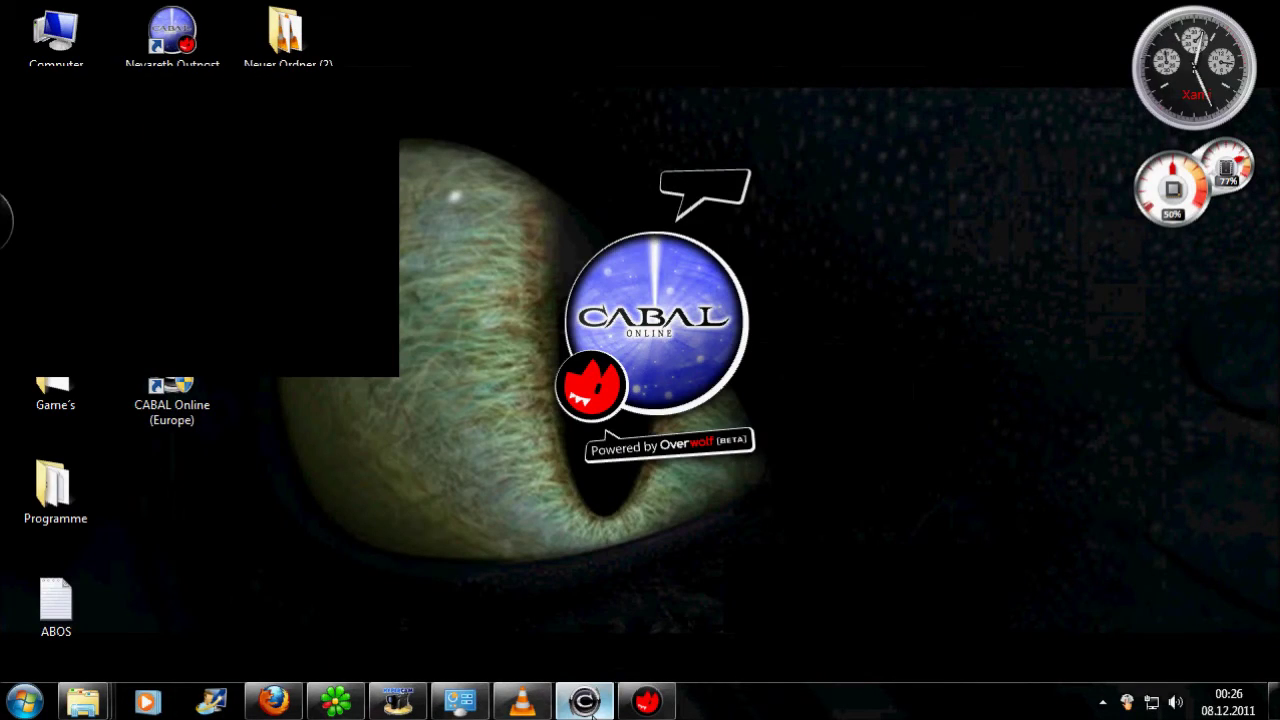
{"action": "left_click", "coordinate": [587, 703]}
{"action": "mouse_move", "coordinate": [632, 700]}
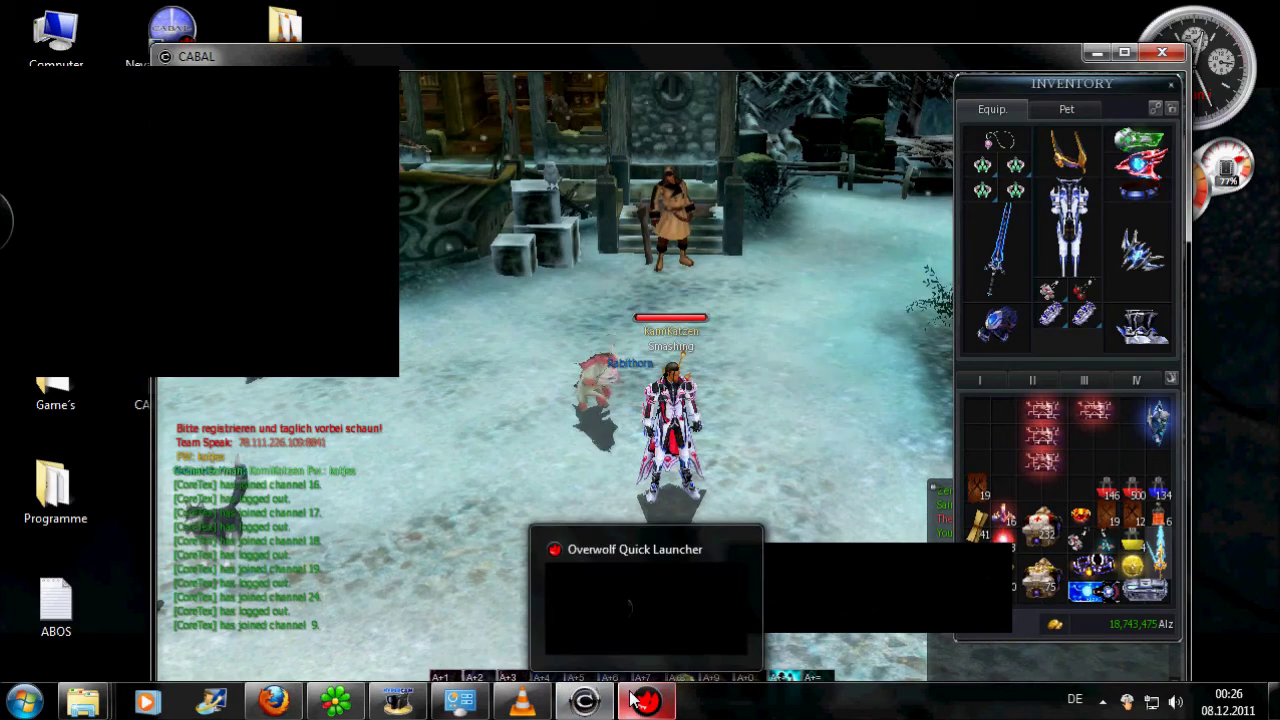